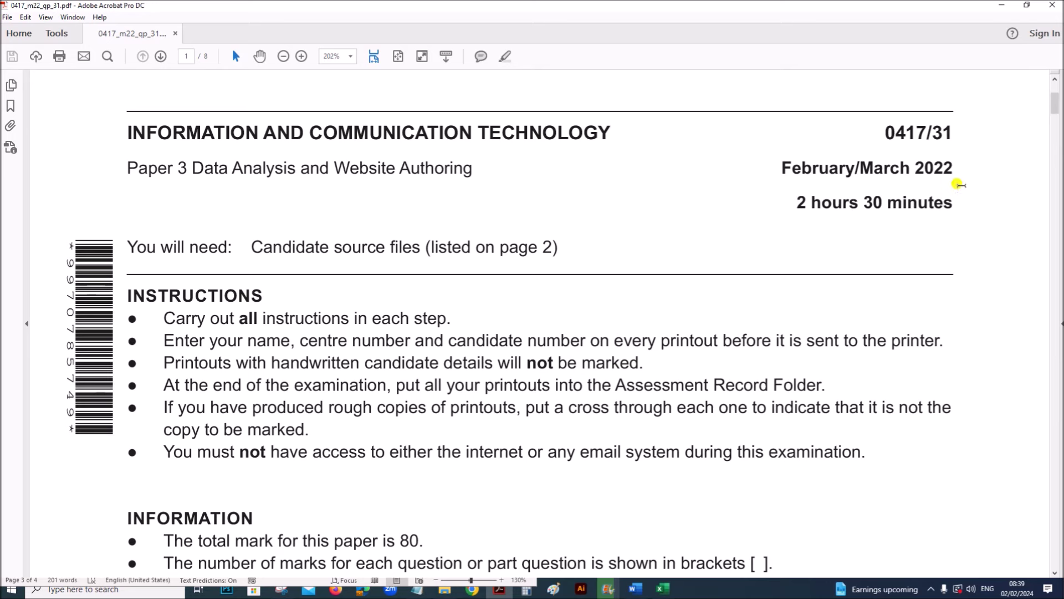
- Scroll the exam PDF to Task 4 and highlight 'Open the file m22lake.csv in' in item 14
scroll(436, 521, down, 10)
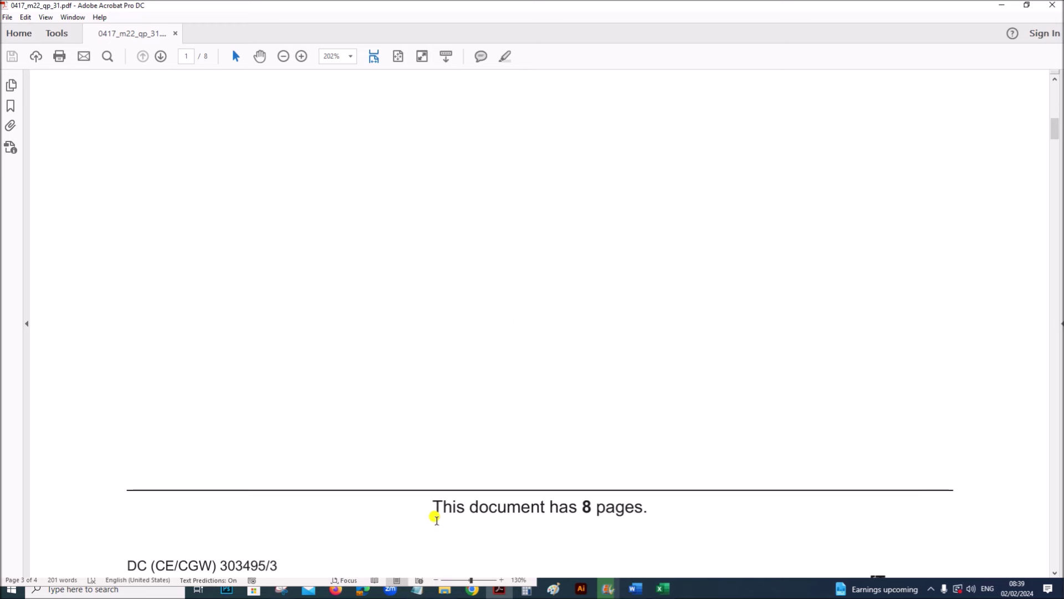
scroll(435, 520, down, 15)
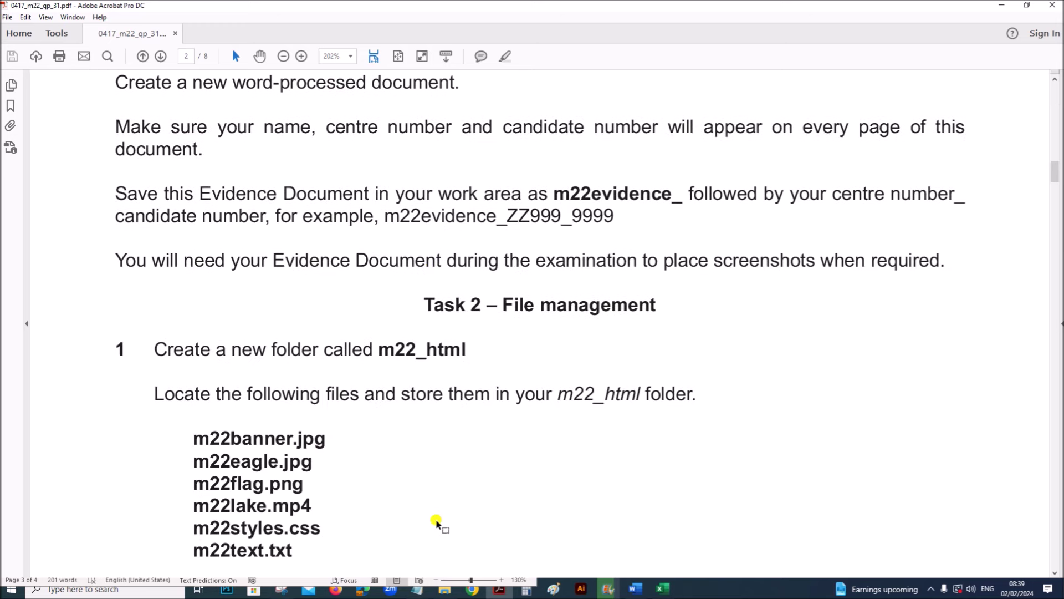
scroll(436, 524, down, 3)
scroll(436, 523, down, 14)
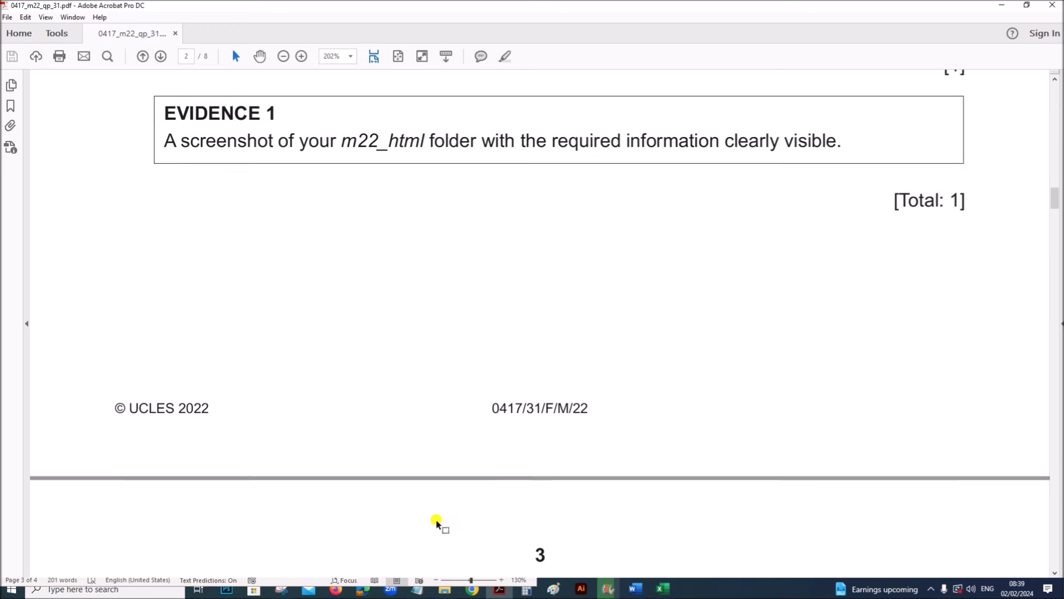
scroll(436, 522, down, 6)
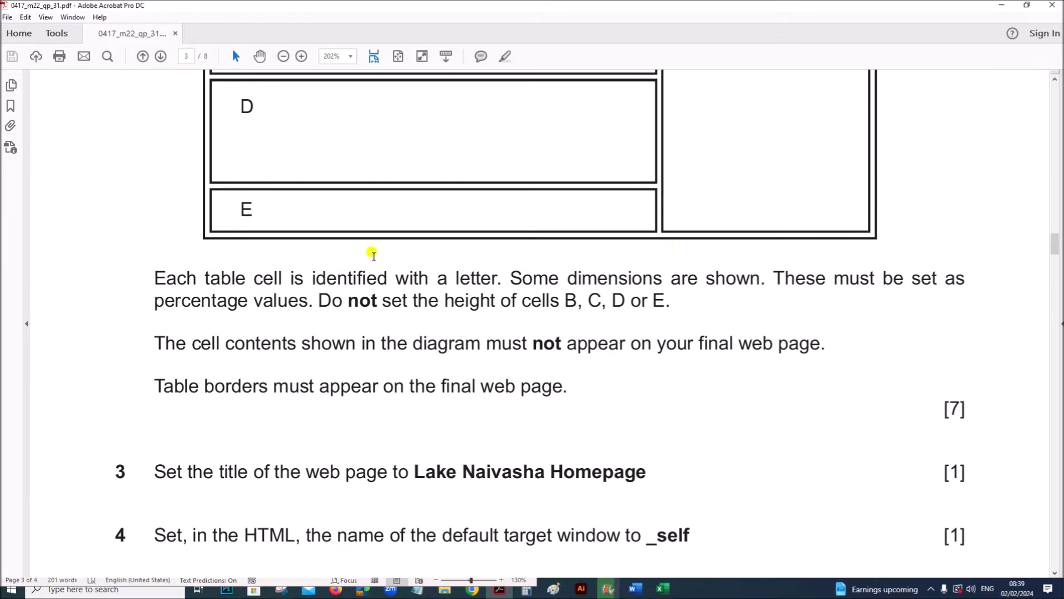
scroll(483, 443, down, 2)
scroll(483, 442, down, 14)
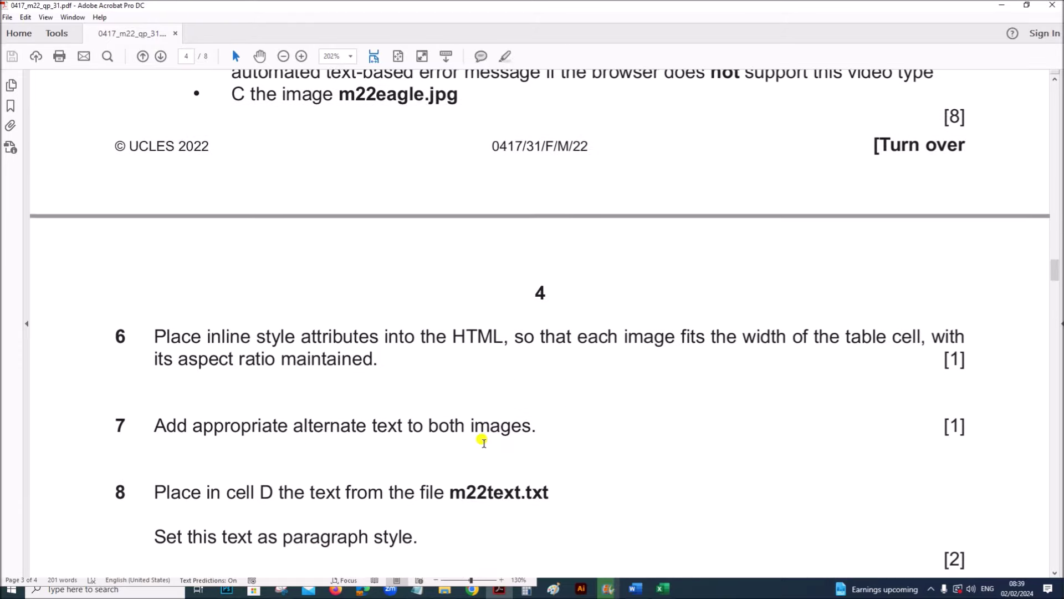
scroll(484, 442, down, 15)
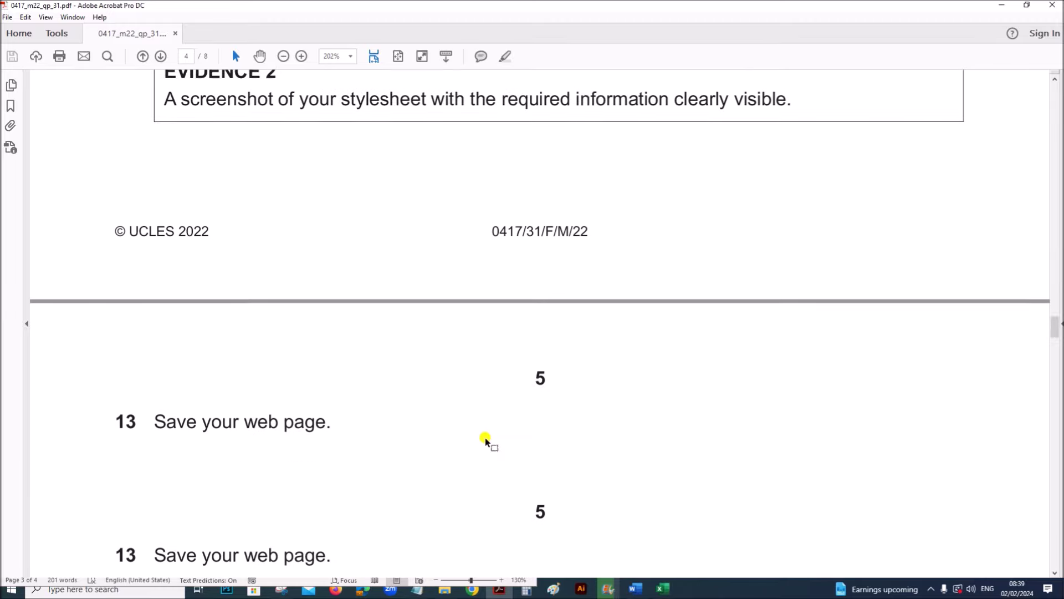
scroll(484, 438, down, 12)
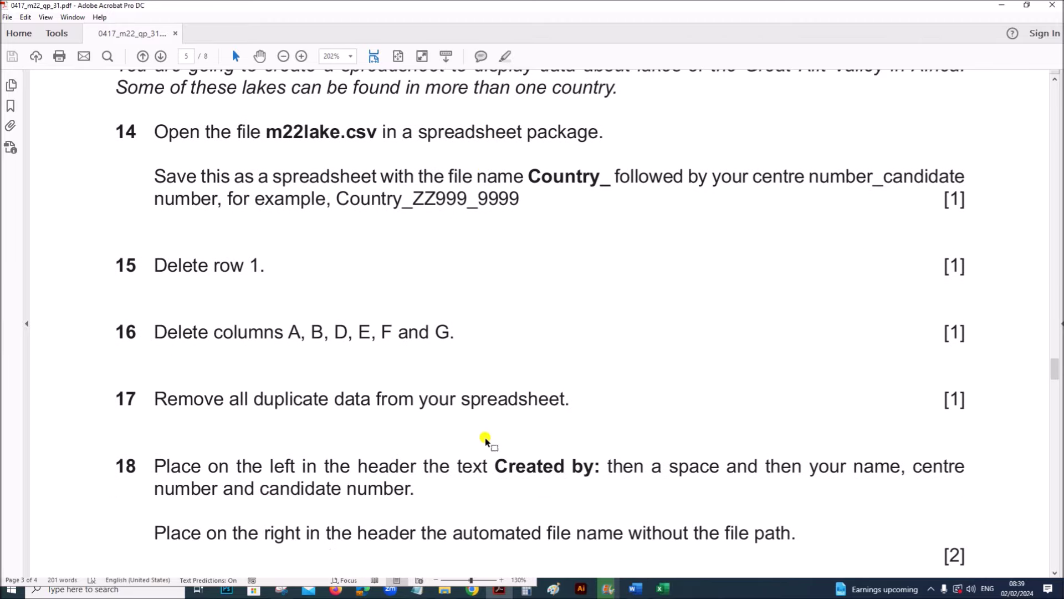
scroll(484, 437, up, 2)
scroll(484, 438, up, 1)
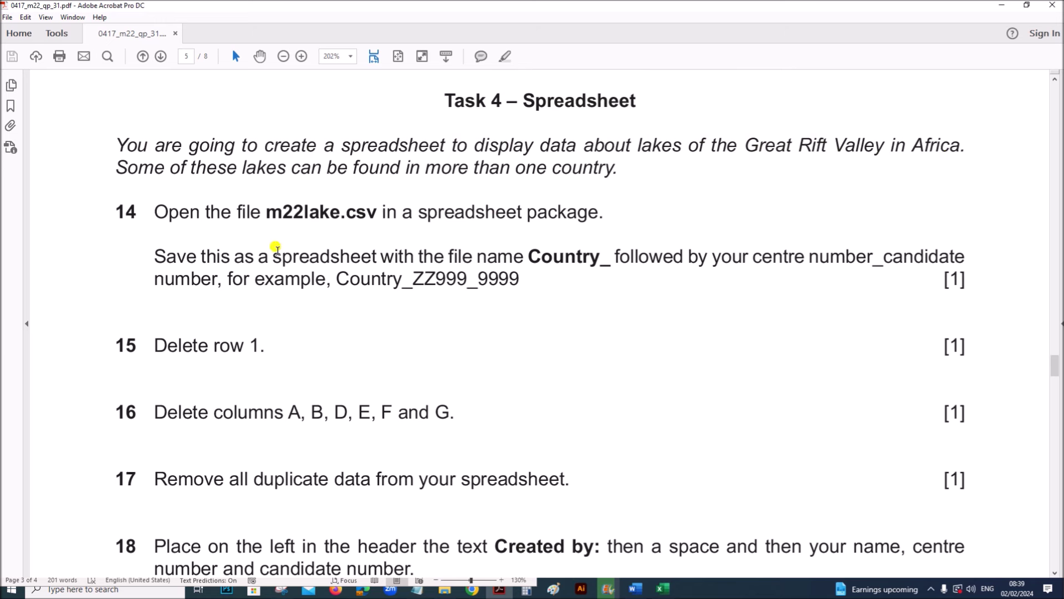
drag(149, 212, 383, 207)
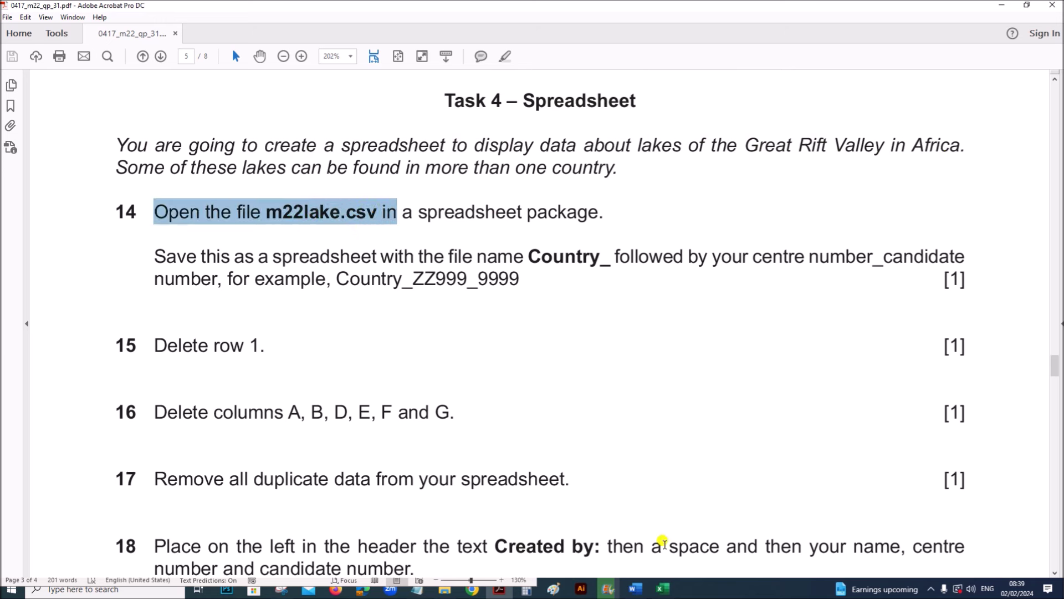
click(663, 589)
- AutoFit every column of the m22lake sheet and zoom the view to 130%
click(686, 553)
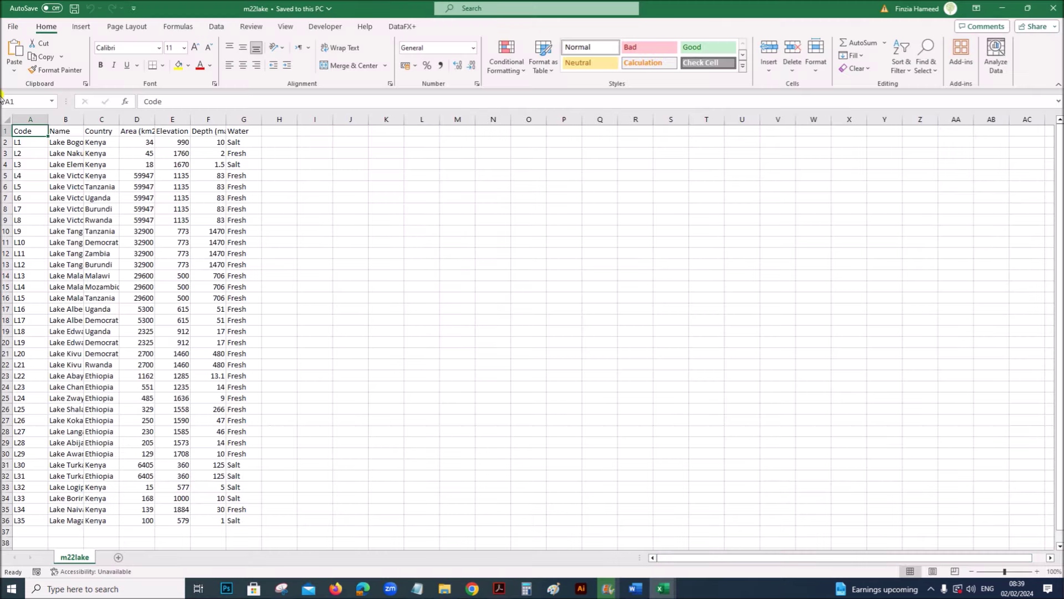
click(4, 119)
double_click(48, 119)
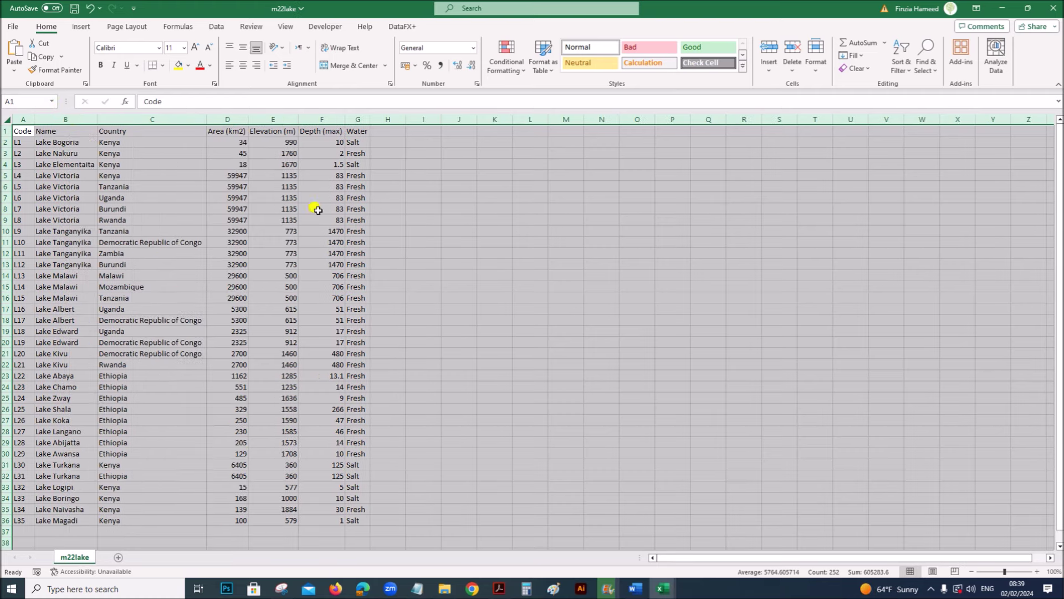
click(1037, 572)
click(1037, 571)
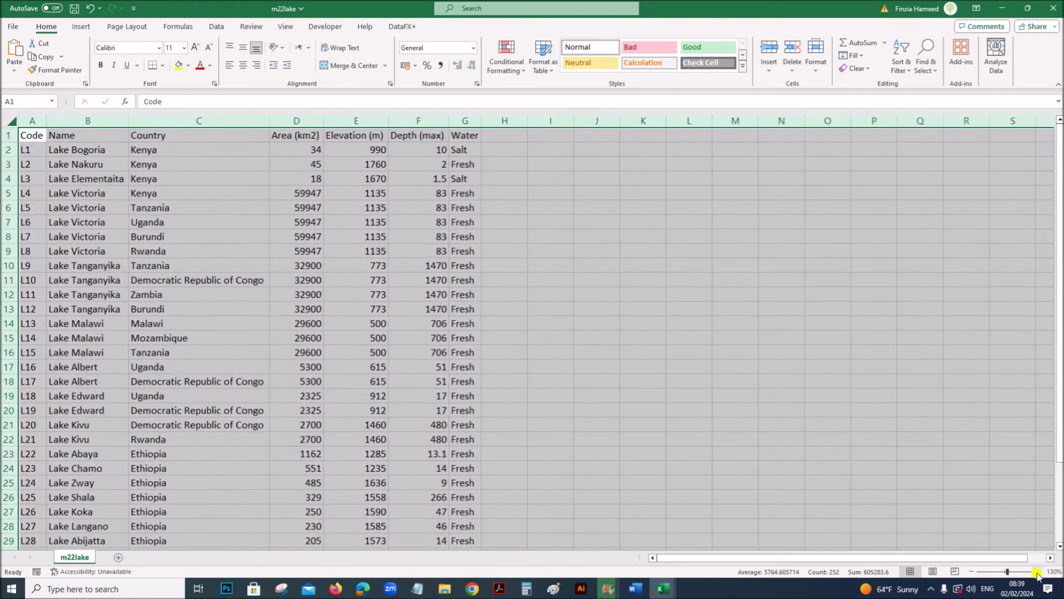
- Select the lake names in B3:B8 and nearby cells, then return to the exam paper
click(144, 323)
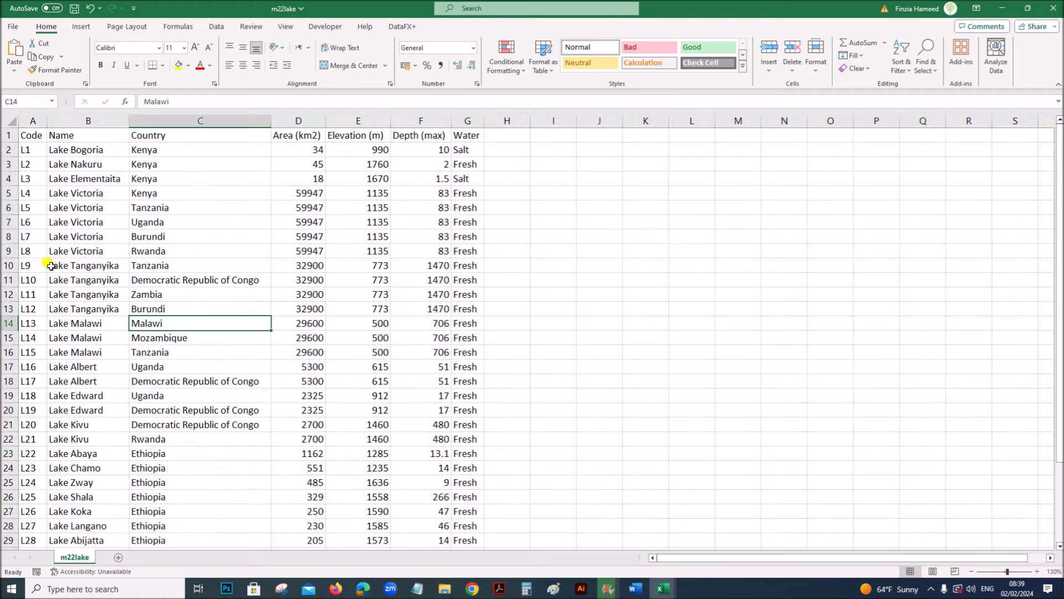
click(68, 222)
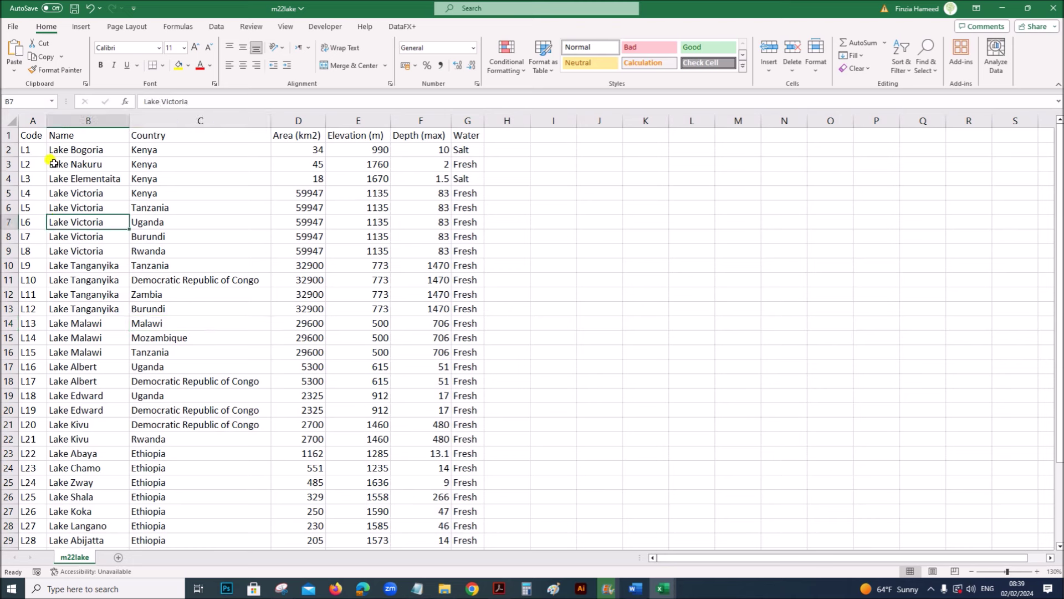
drag(53, 163, 55, 239)
drag(98, 164, 101, 237)
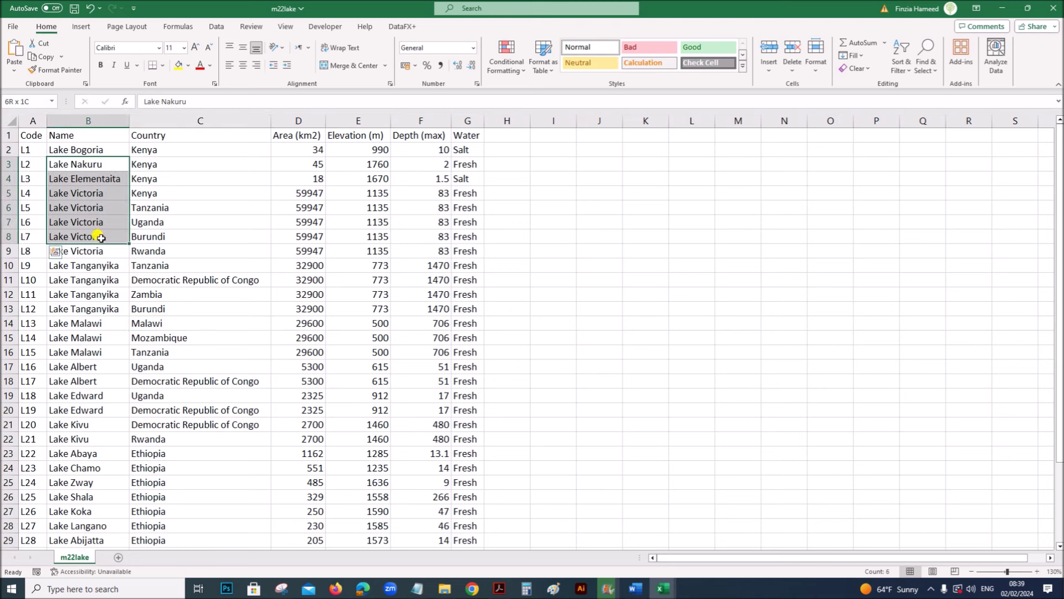
drag(172, 176, 174, 192)
click(298, 164)
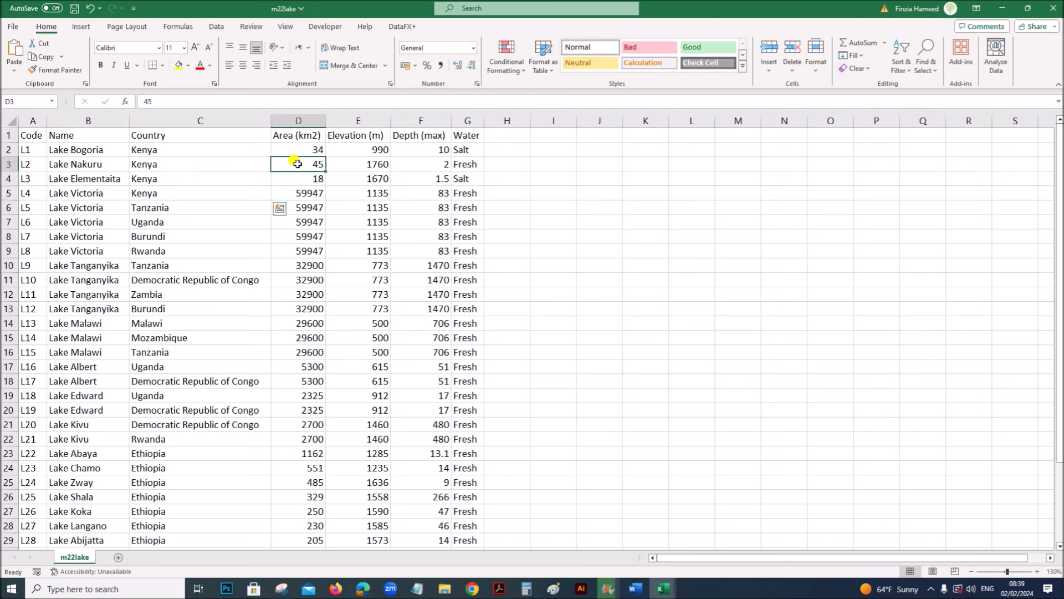
click(382, 161)
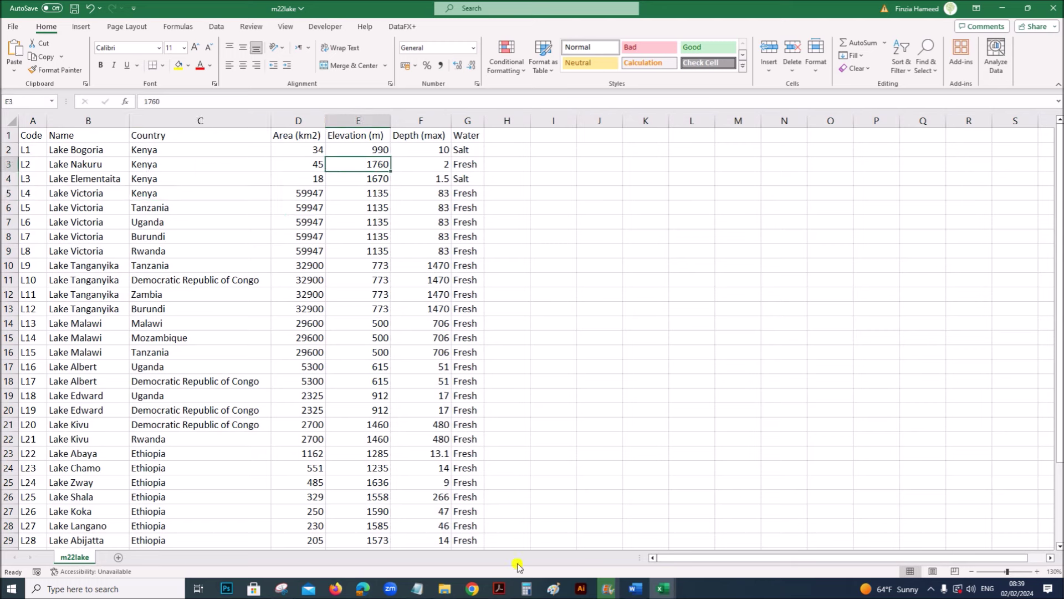
click(499, 589)
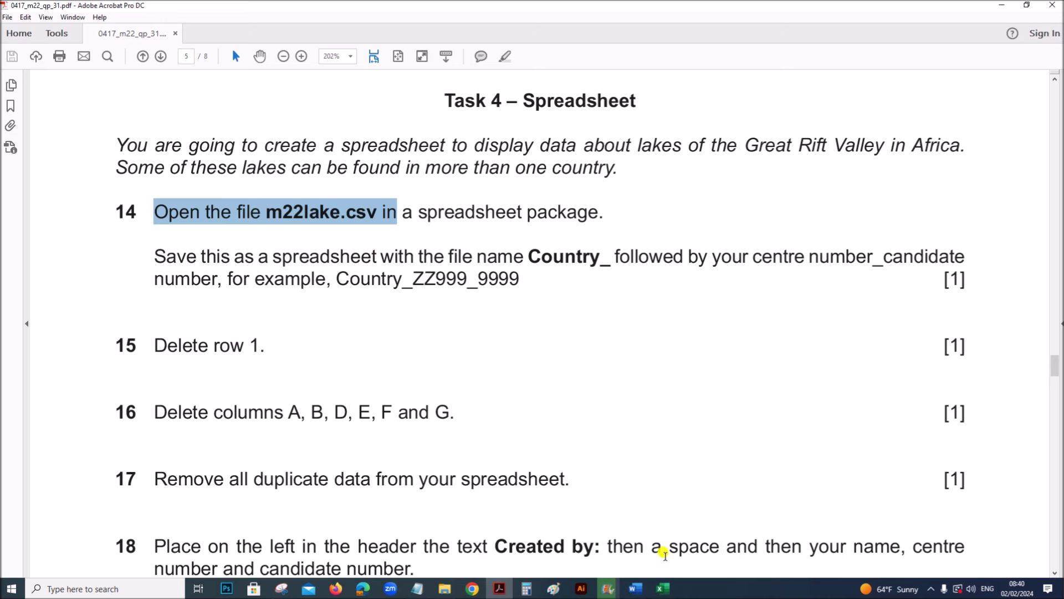
- Save the lake data as Excel Workbook Country_ZZ123_1234, then go back to the exam paper
mouse_move(660, 588)
click(715, 541)
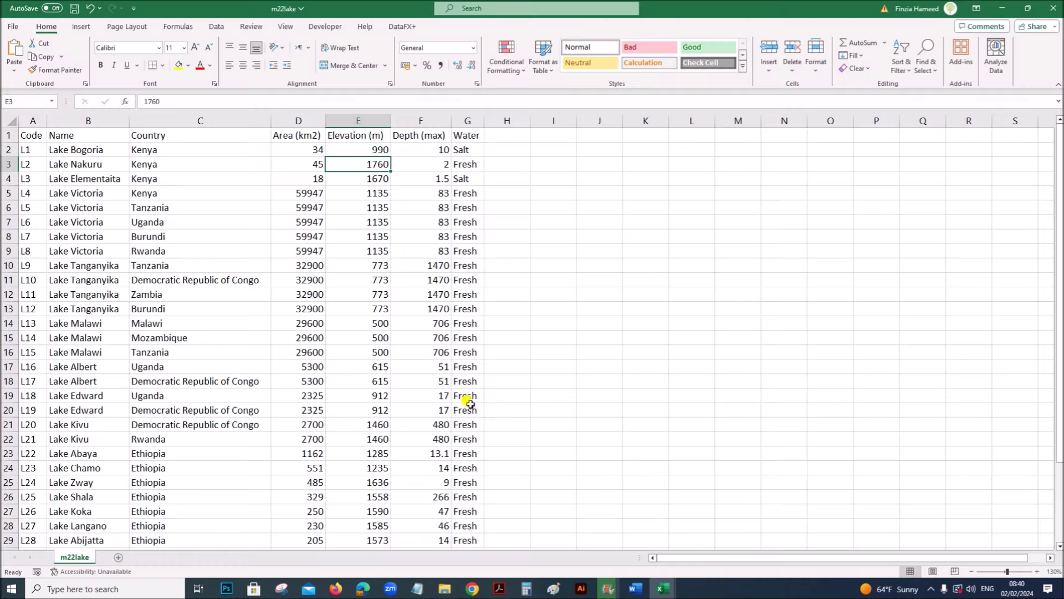
click(11, 27)
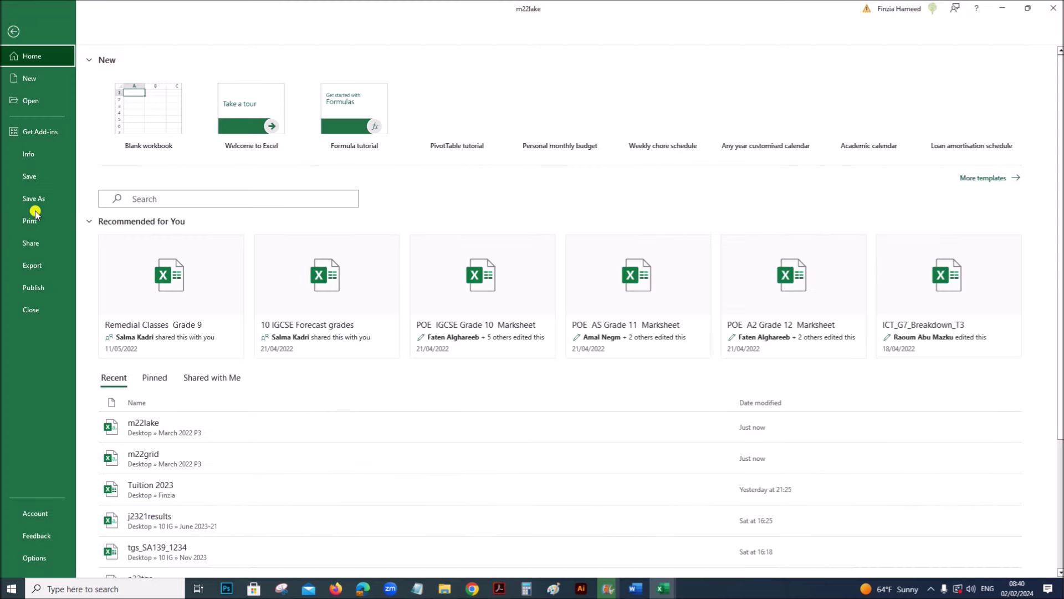
click(47, 198)
click(146, 247)
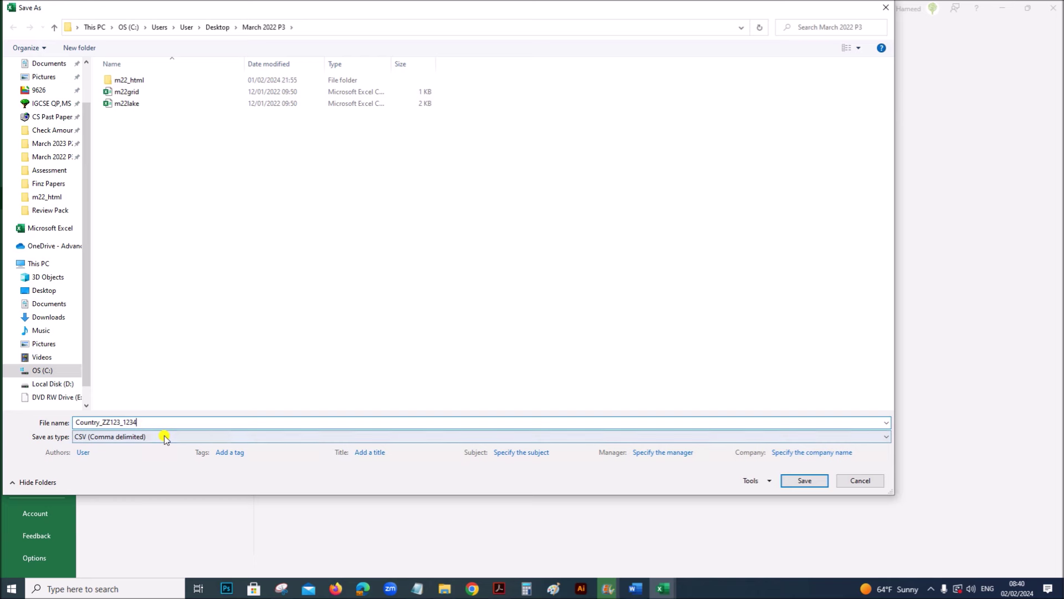
click(166, 437)
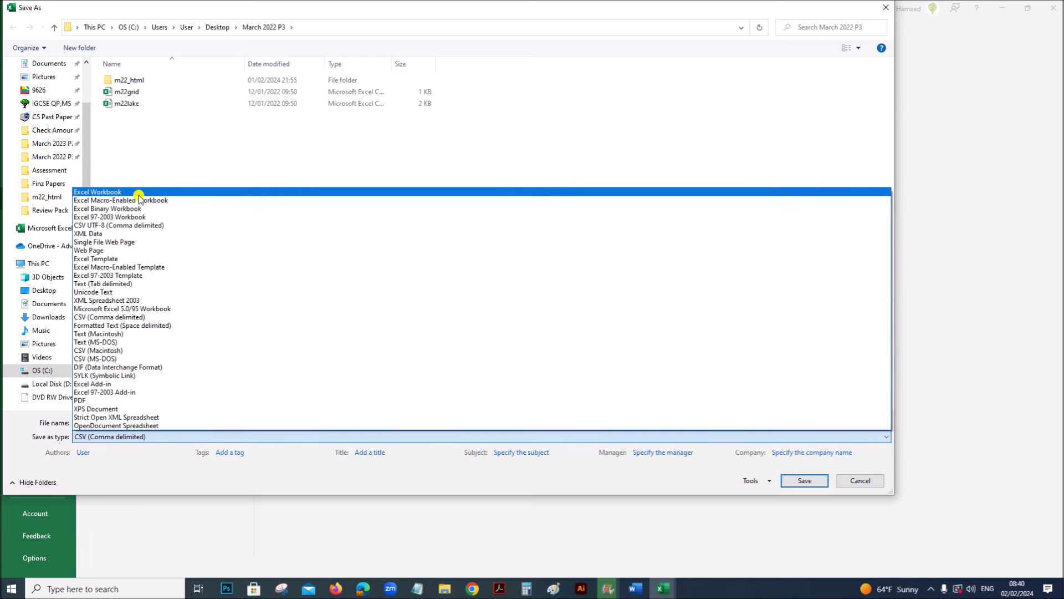
click(139, 192)
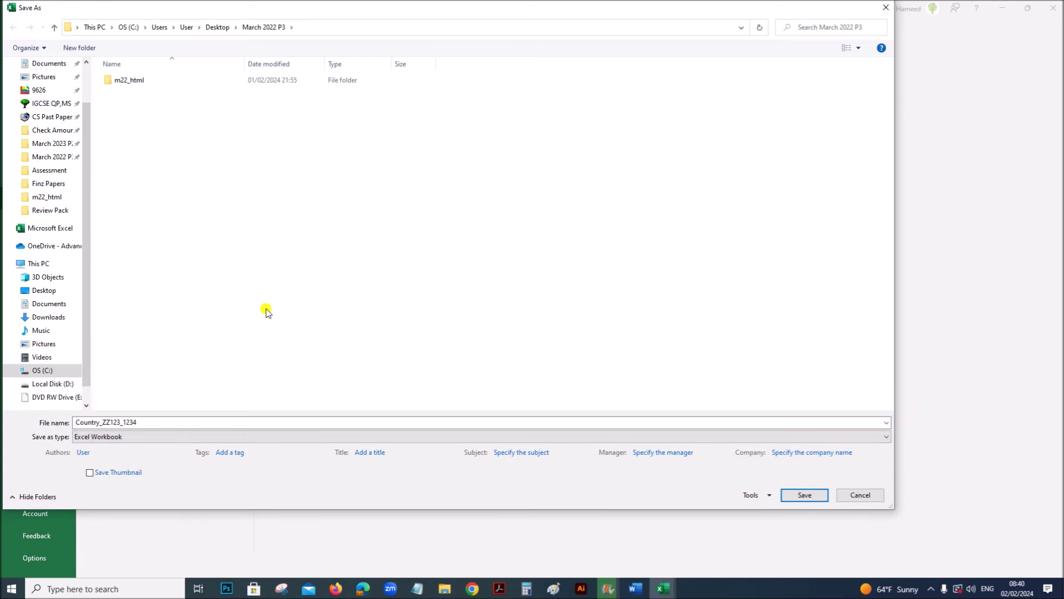
click(795, 496)
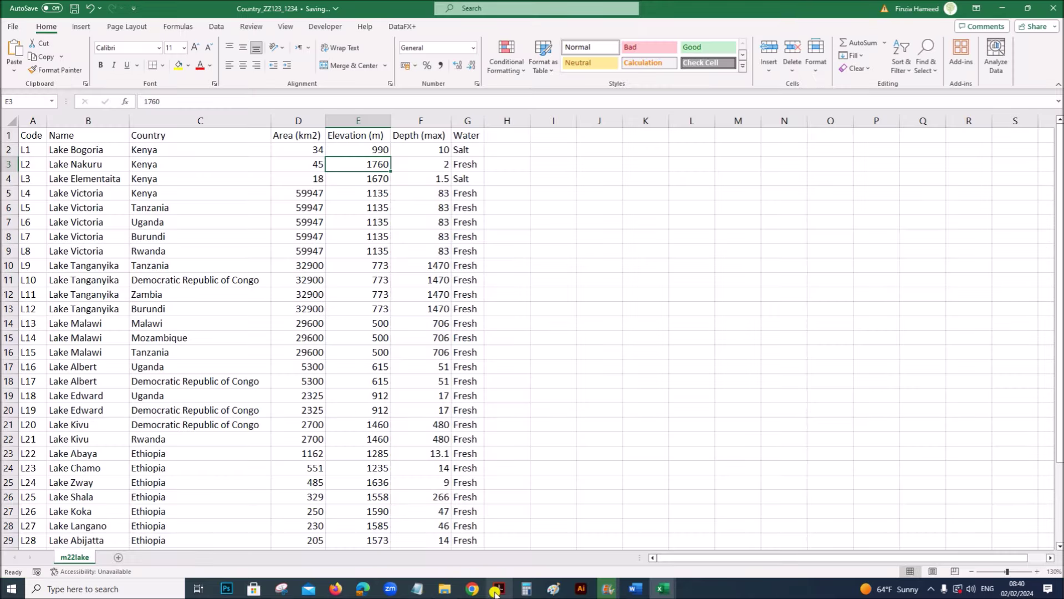
click(500, 588)
scroll(368, 417, down, 1)
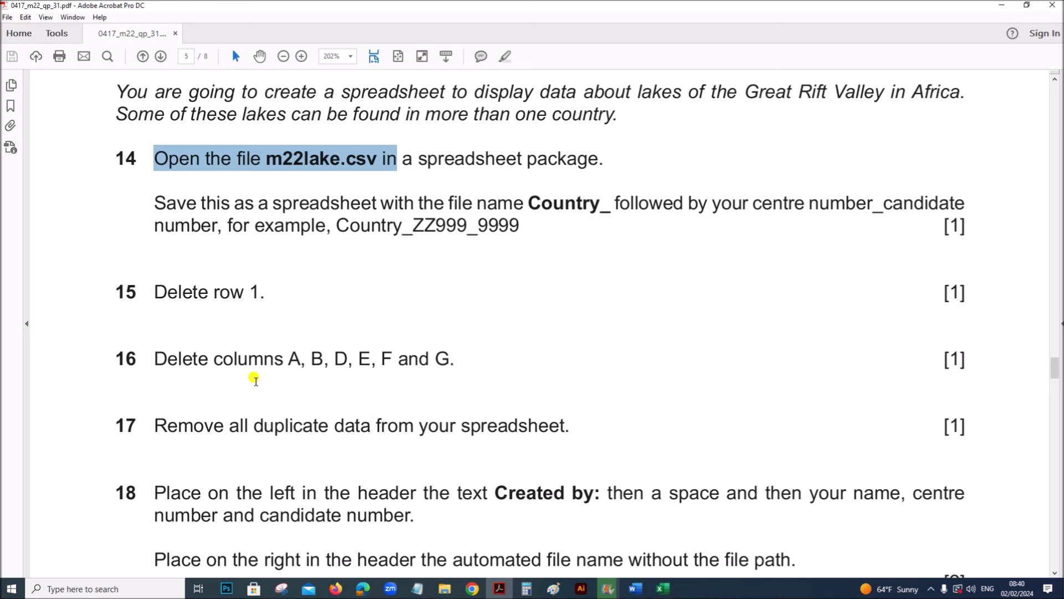
- Delete the column-headings row 1 from the Country_ZZ123_1234 workbook
mouse_move(663, 589)
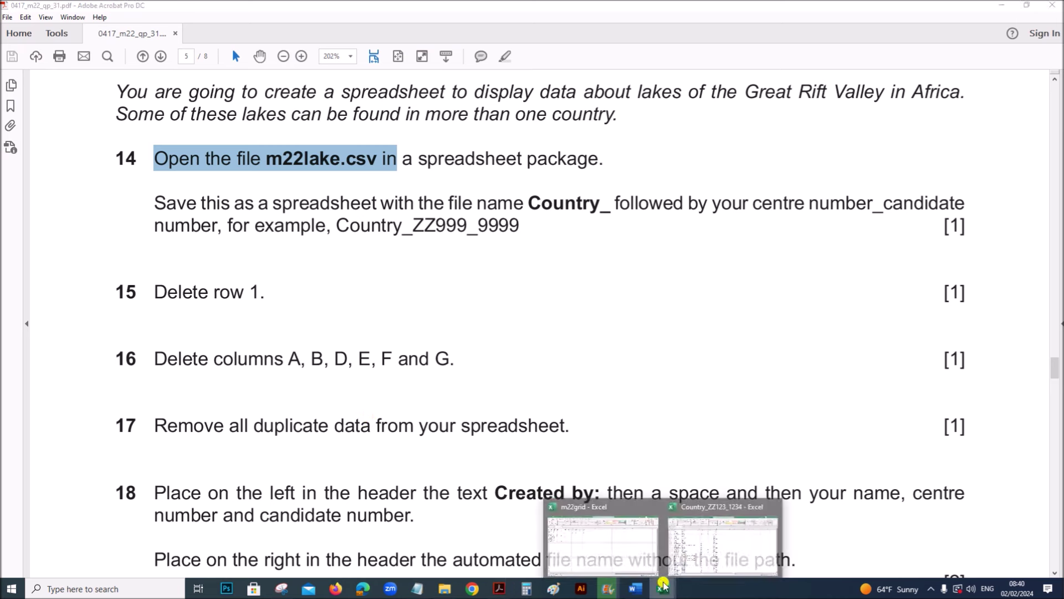
click(714, 542)
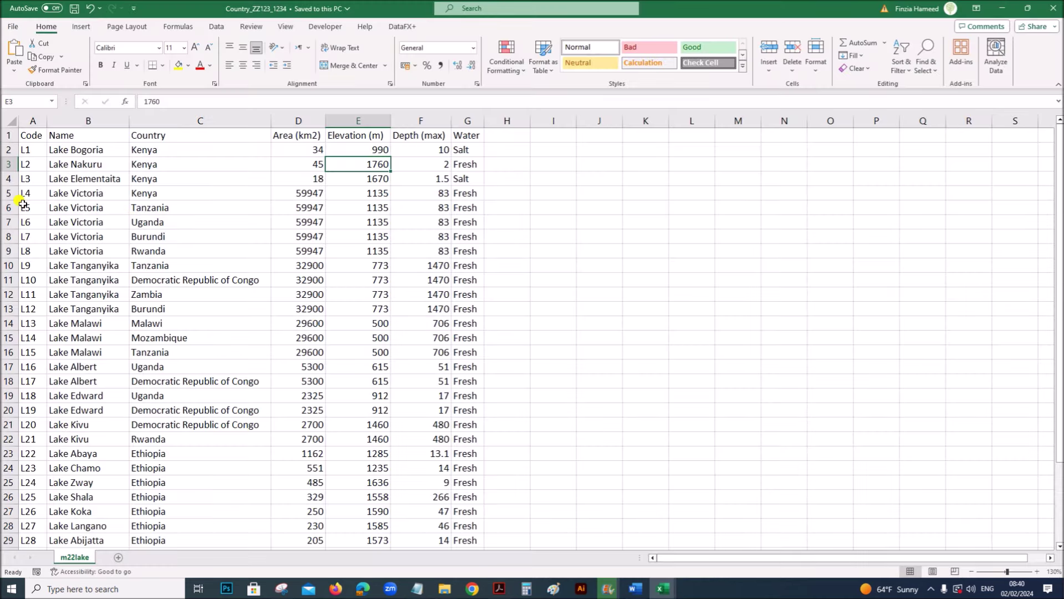
click(7, 136)
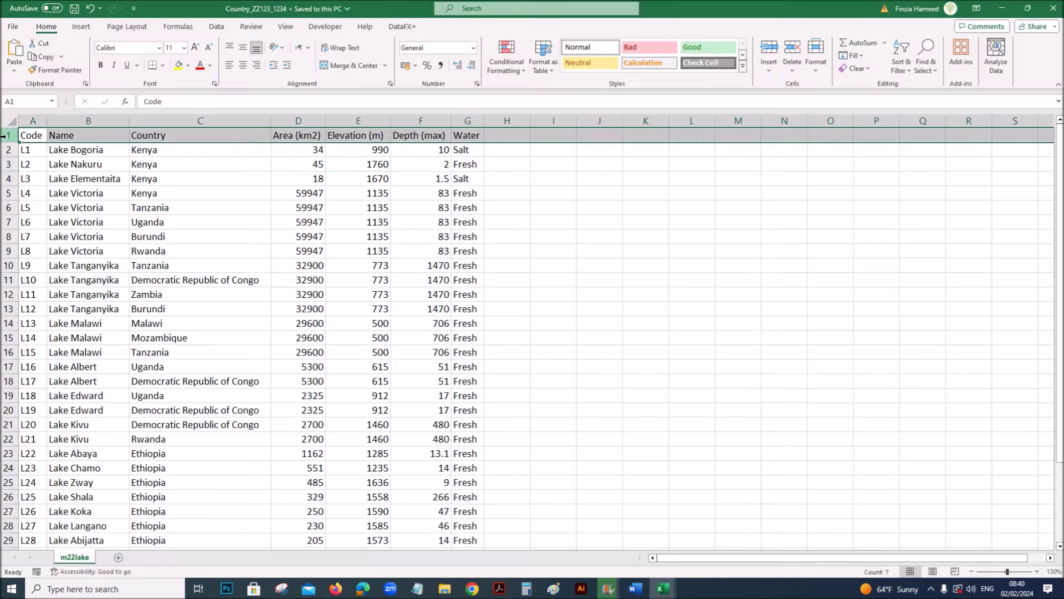
right_click(6, 135)
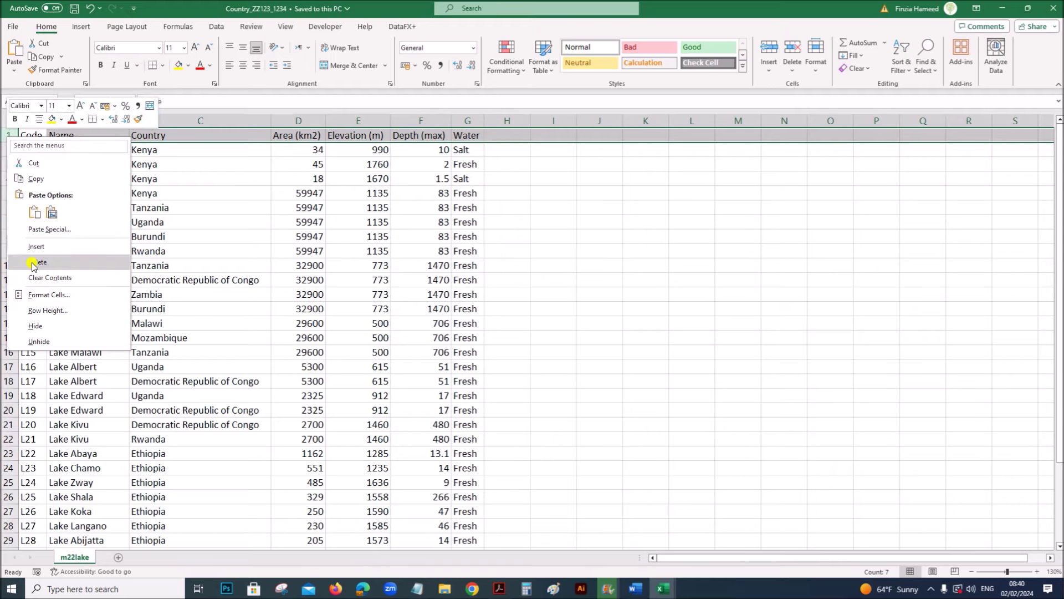
click(38, 261)
- Highlight the list of columns to delete in the exam paper
click(498, 586)
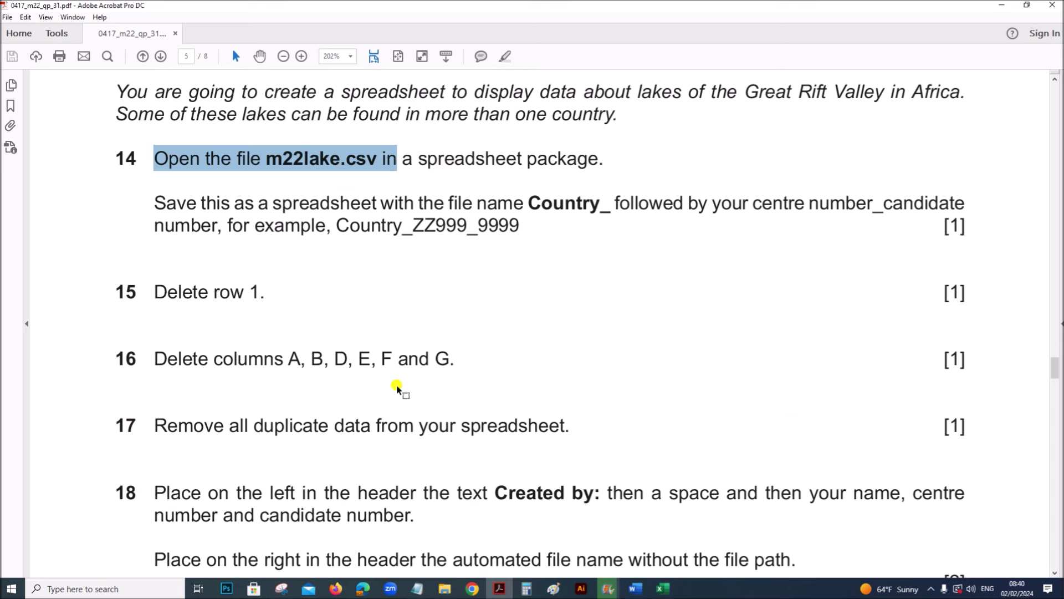
click(291, 350)
drag(292, 350, 454, 356)
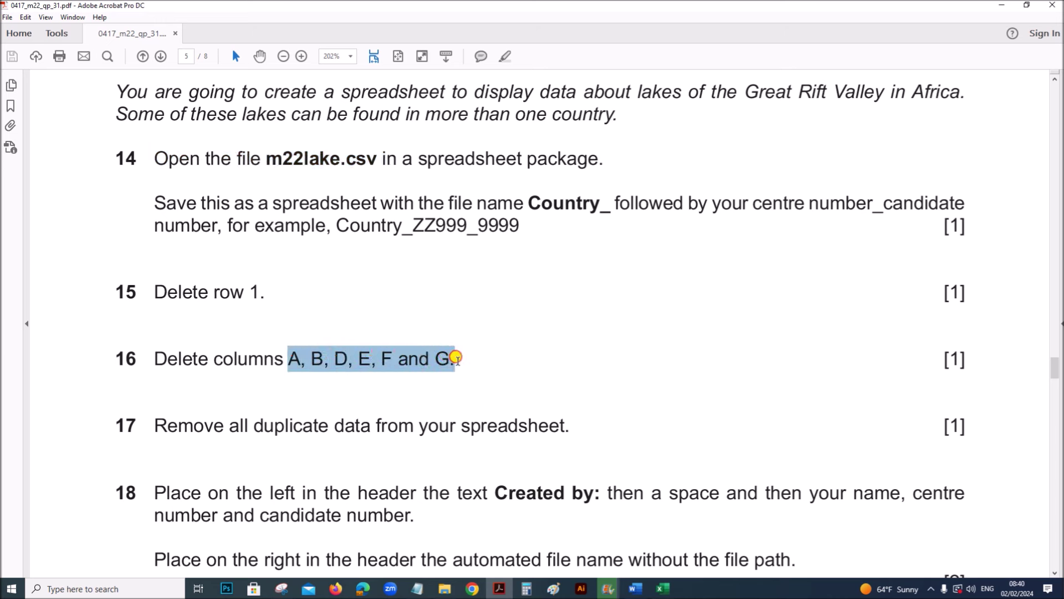
- Delete columns A, B, D, E, F and G together, leaving only the countries
mouse_move(660, 589)
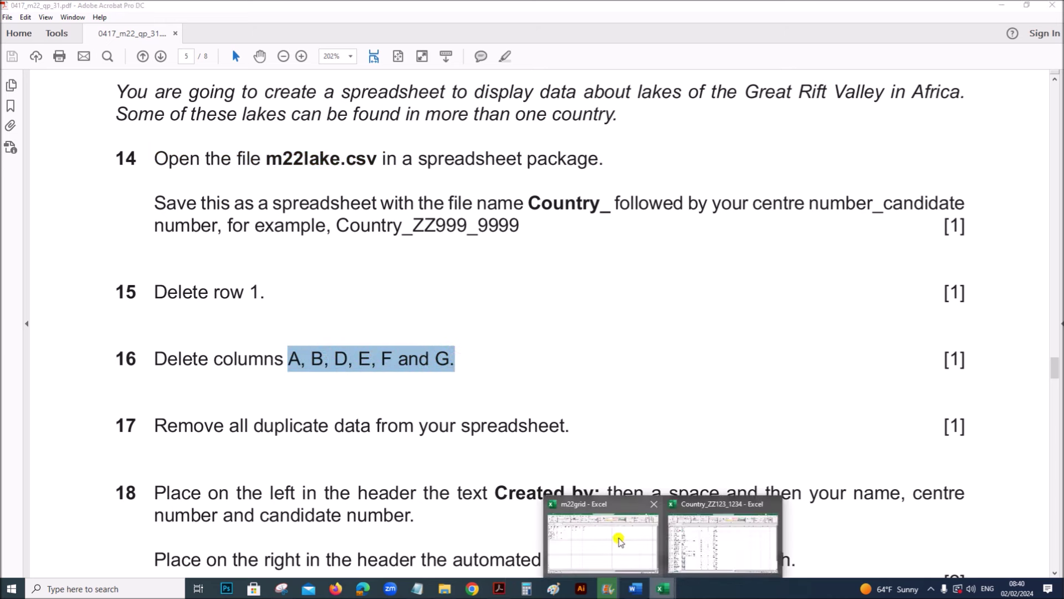
click(700, 521)
click(83, 179)
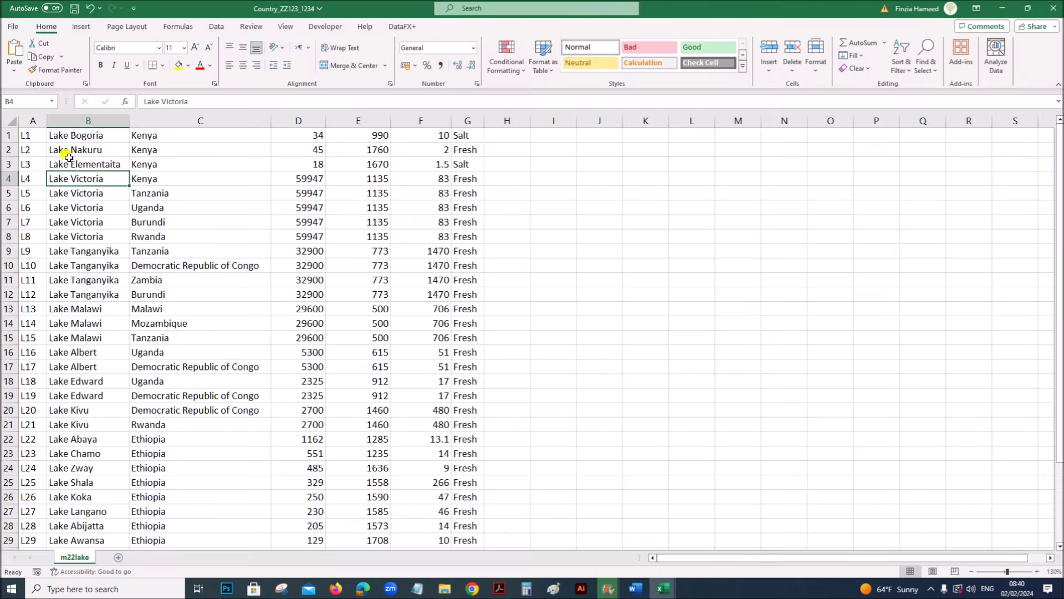
click(30, 120)
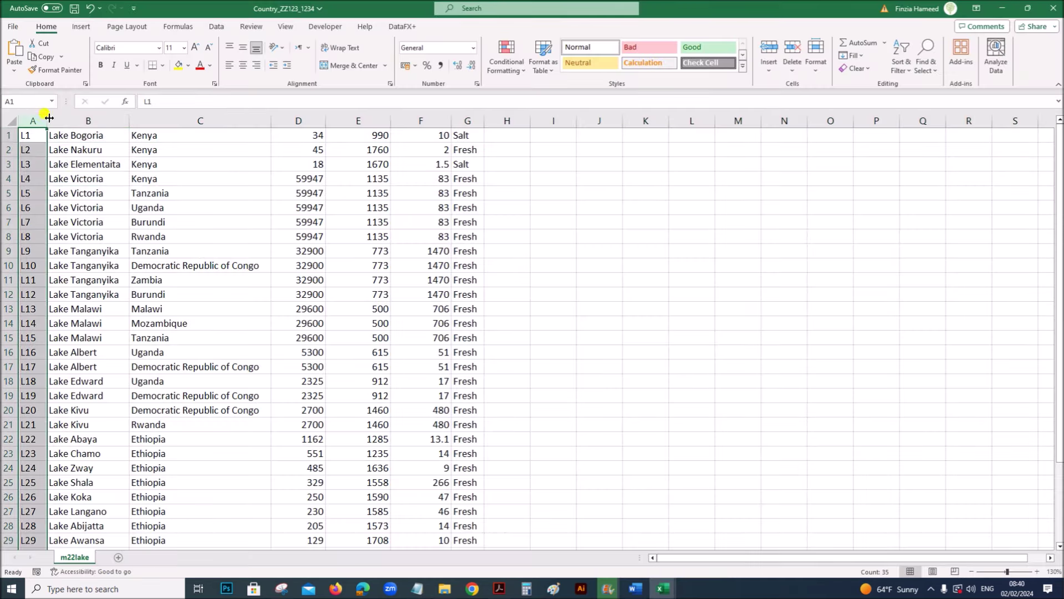
ctrl+click(88, 119)
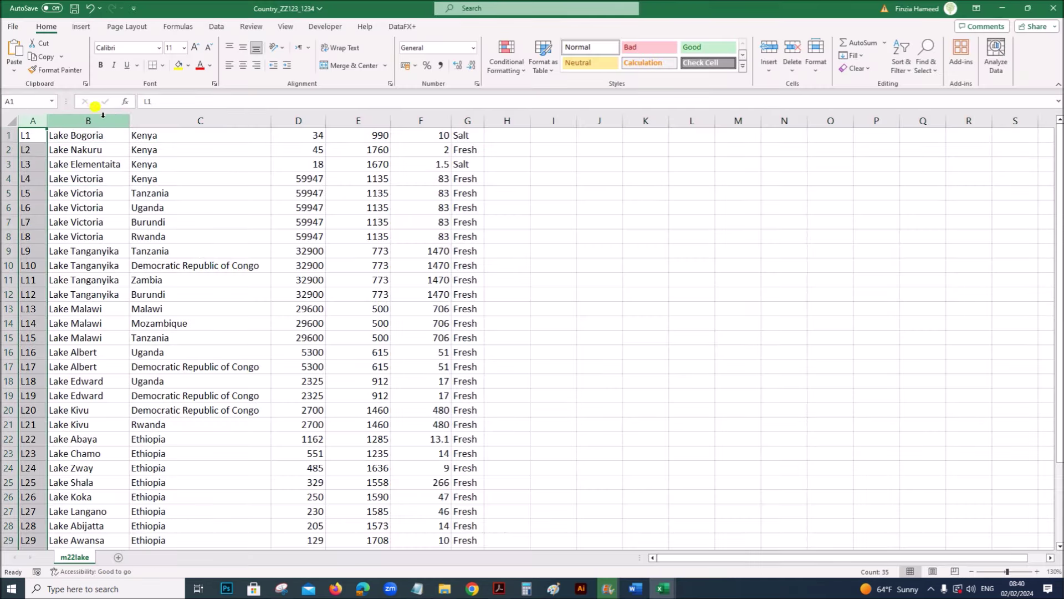
ctrl+click(286, 119)
ctrl+click(349, 120)
ctrl+click(413, 120)
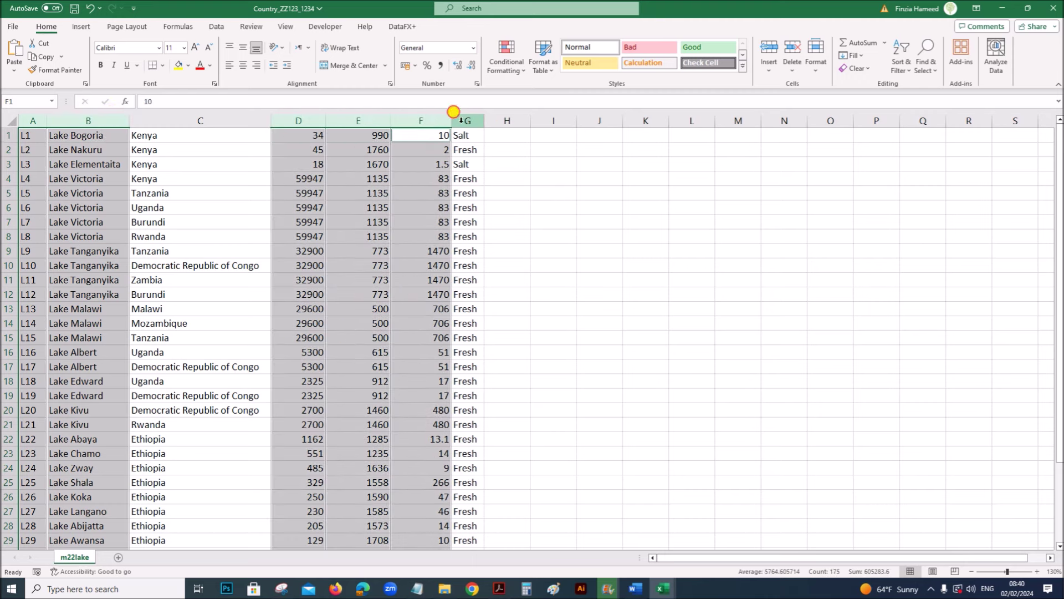
ctrl+click(460, 120)
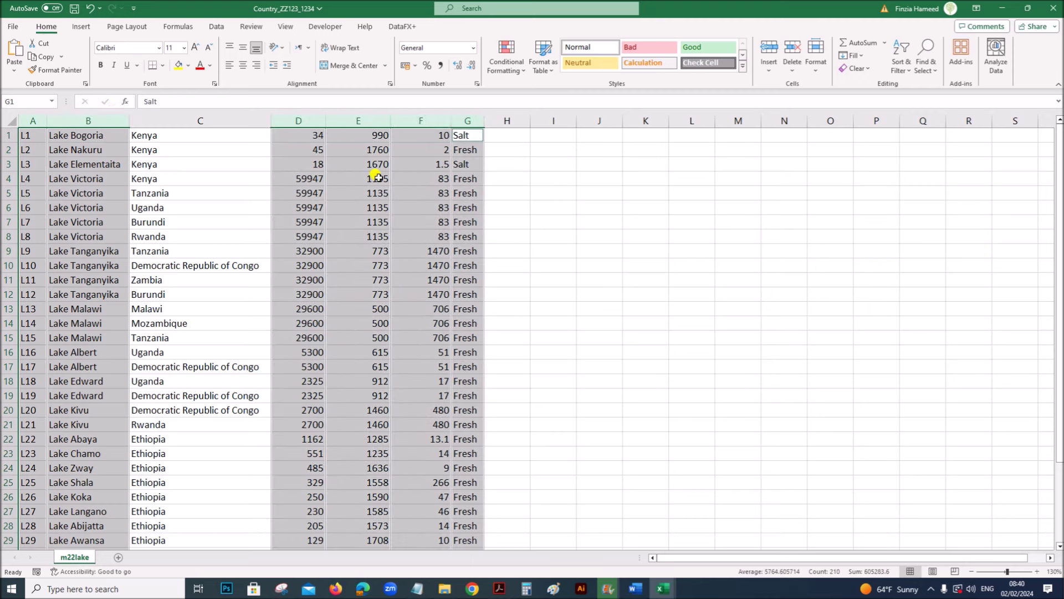
right_click(307, 119)
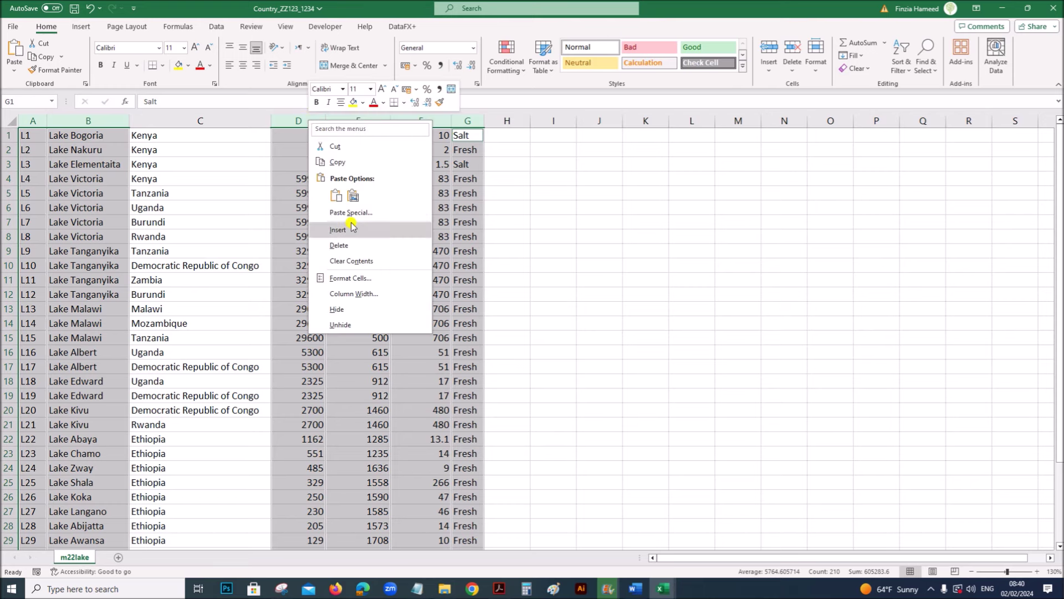
click(353, 245)
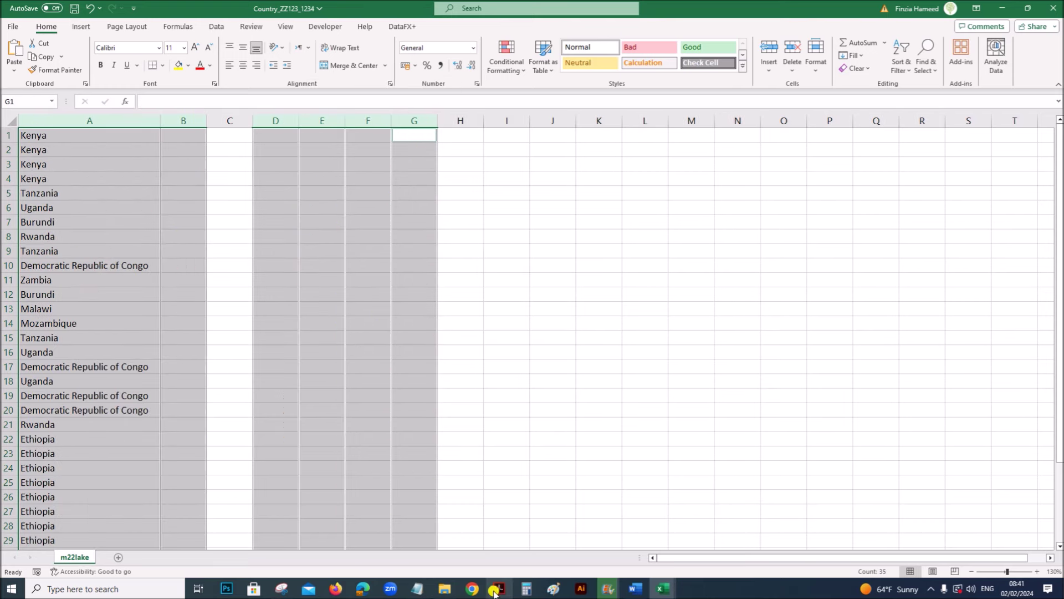
click(499, 588)
scroll(424, 398, down, 1)
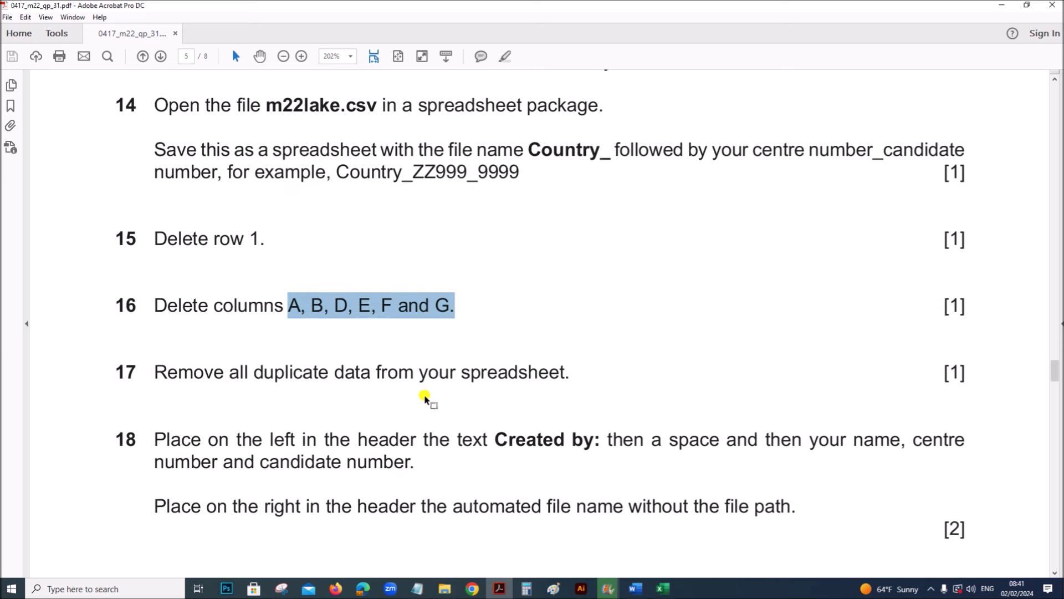
- Run Remove Duplicates on the country list A1:A35, leaving 10 unique countries
click(325, 380)
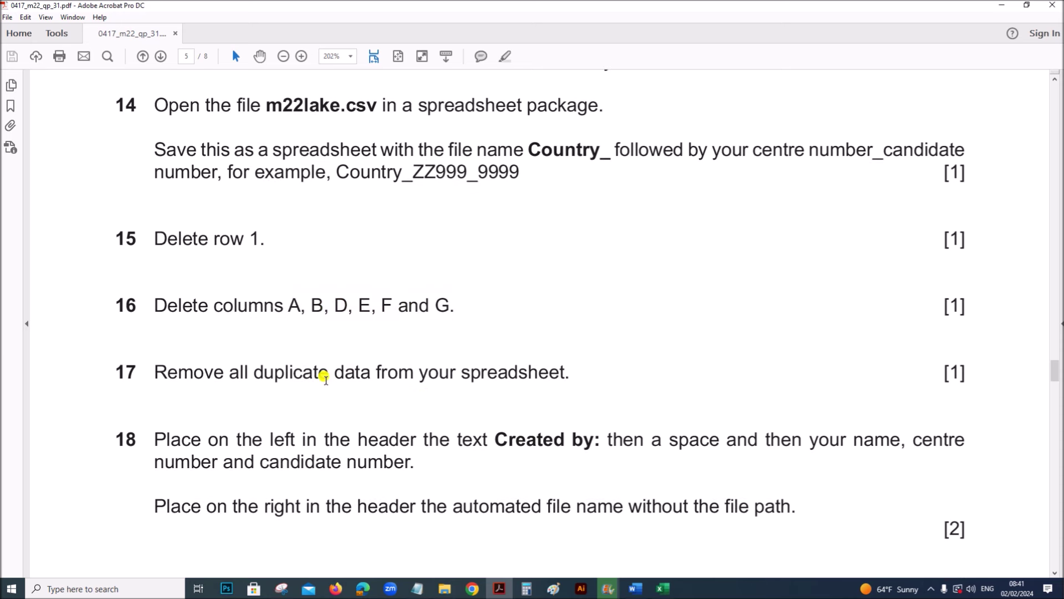
click(664, 588)
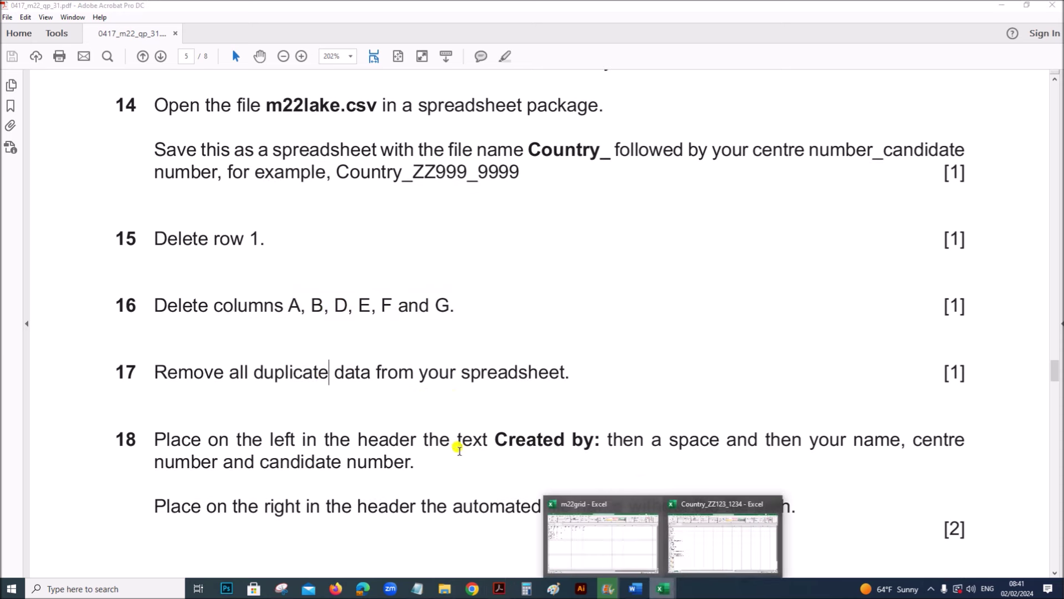
click(685, 556)
drag(78, 135, 86, 525)
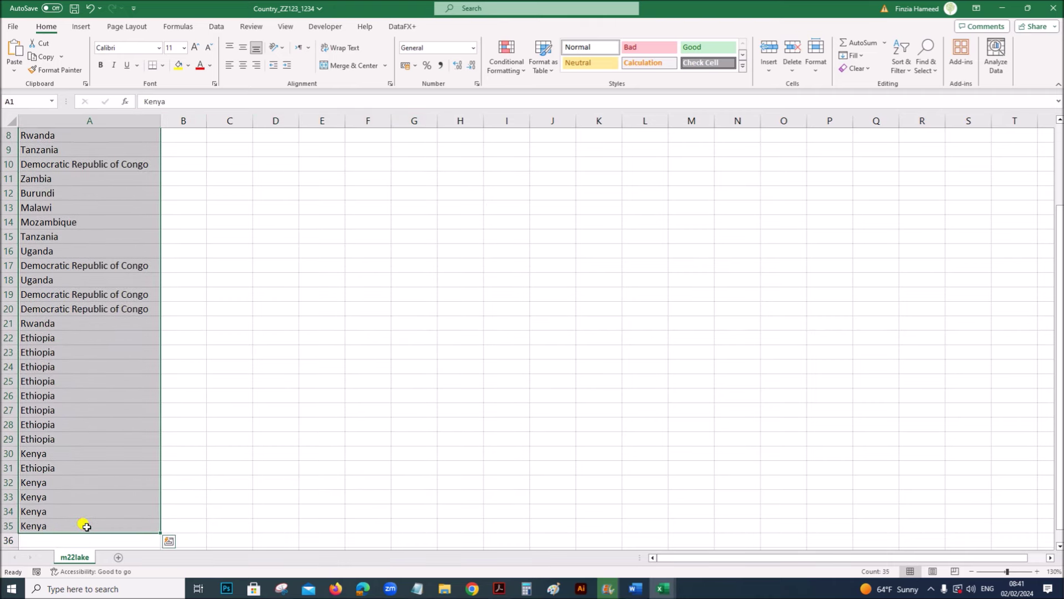
click(224, 28)
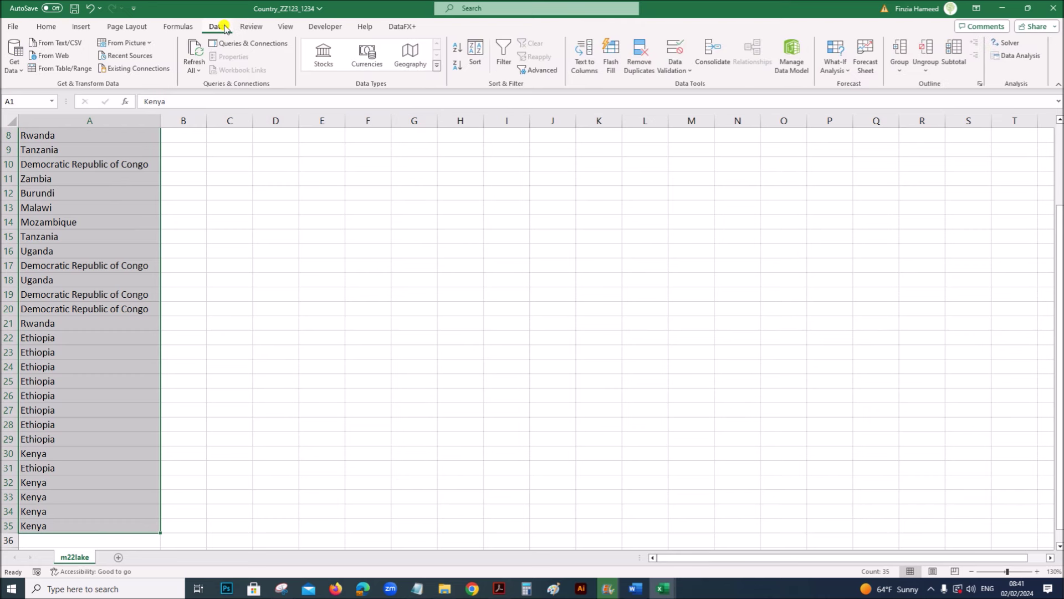
click(642, 69)
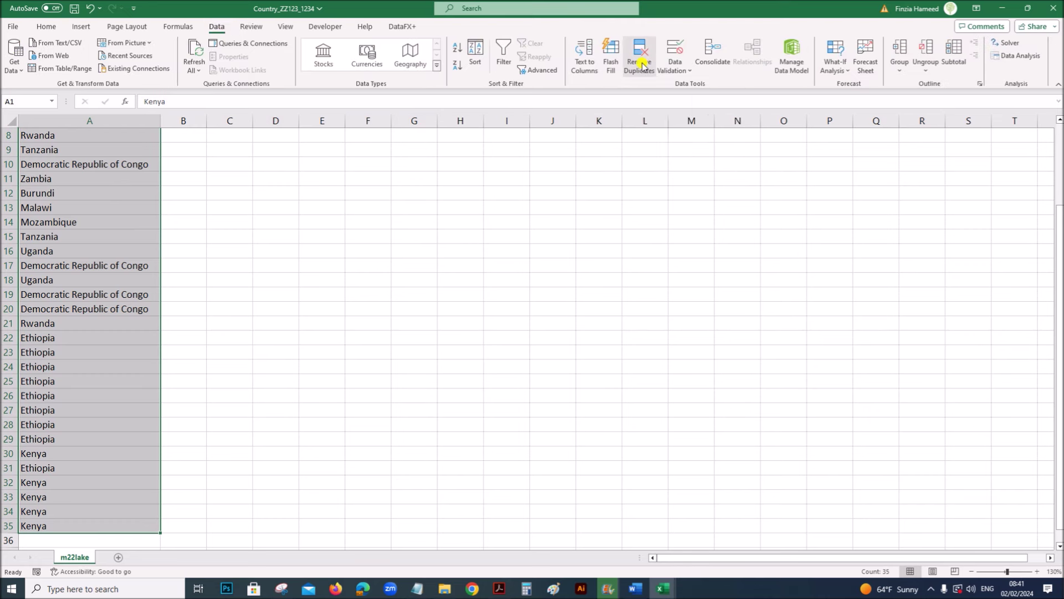
click(785, 332)
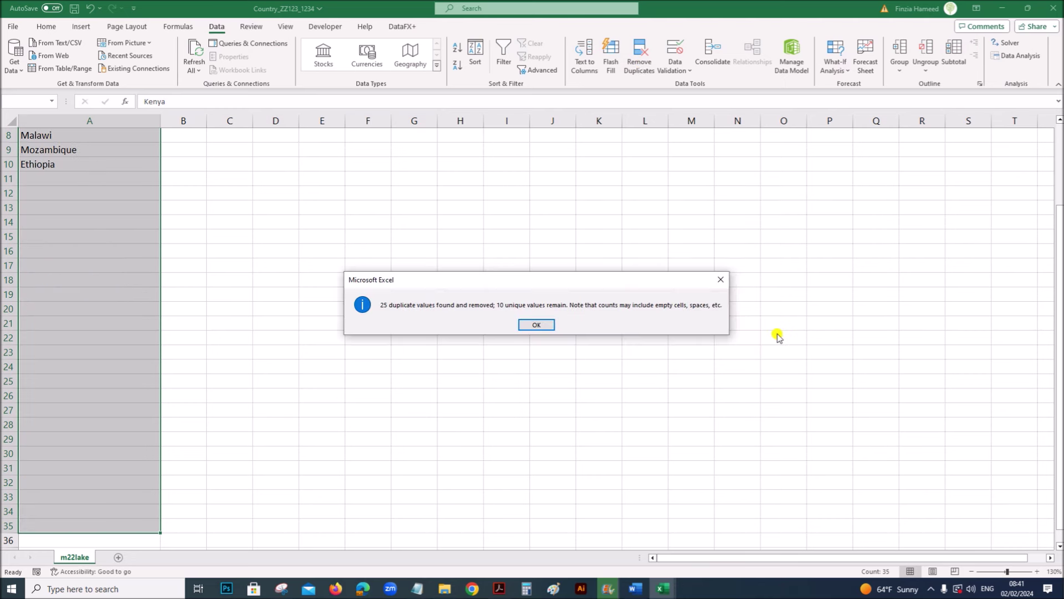
click(530, 324)
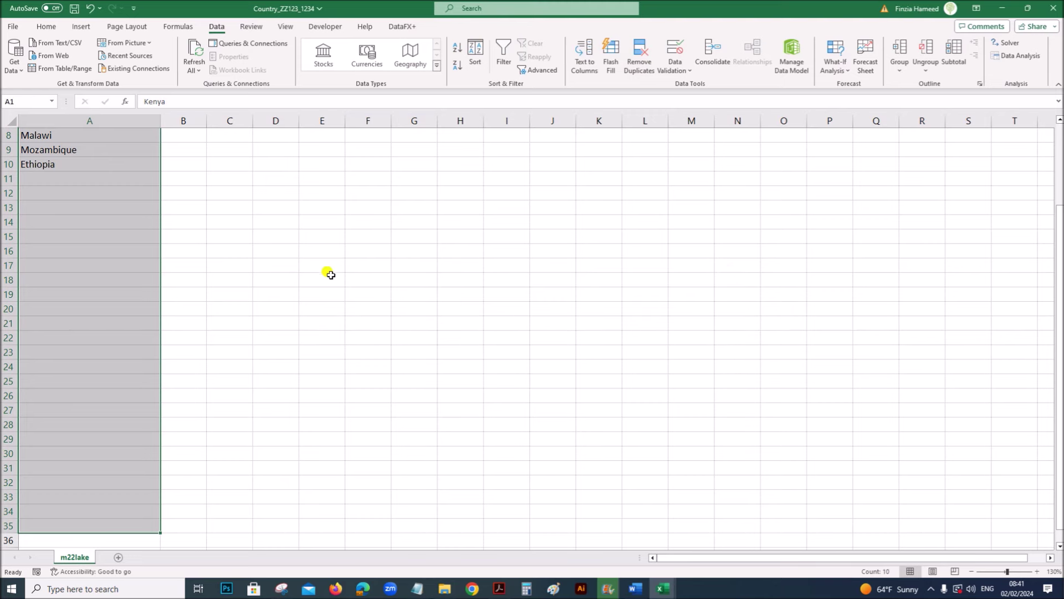
scroll(324, 258, up, 3)
- Highlight the 'Created by:' text in question 18 of the exam paper
click(497, 591)
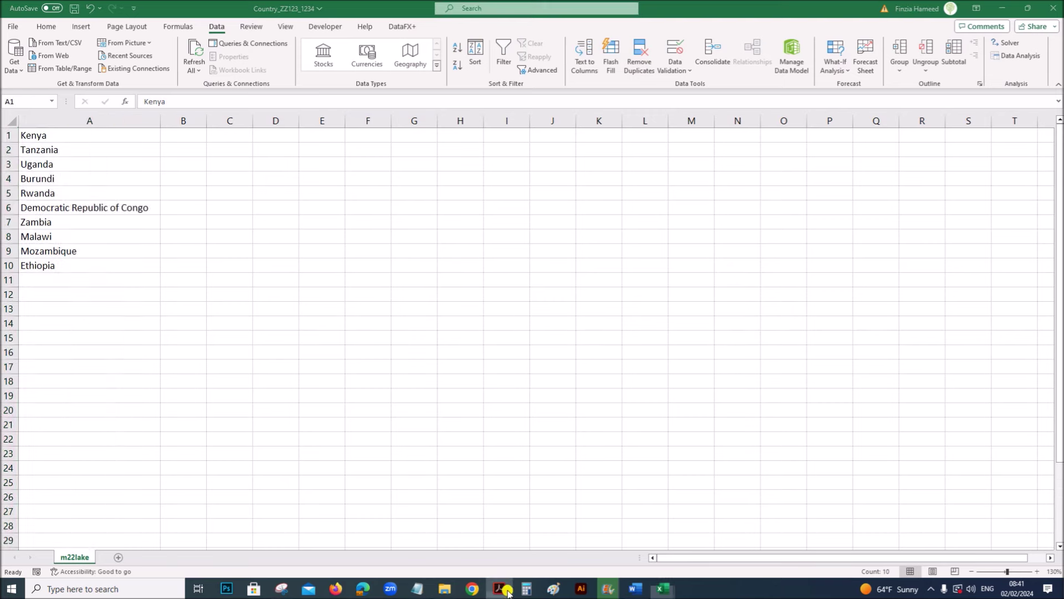
scroll(382, 422, down, 5)
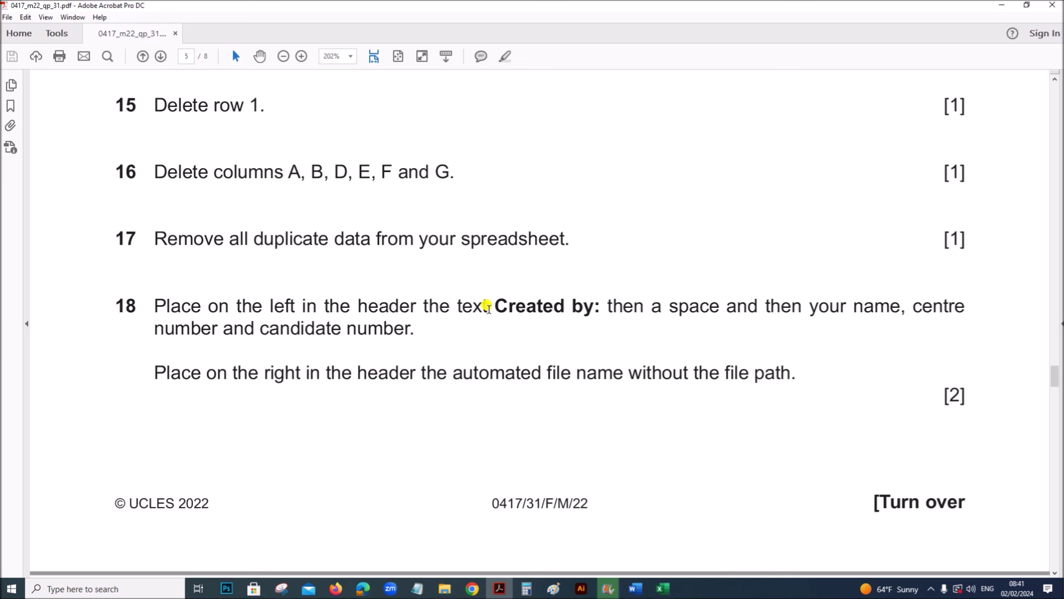
drag(491, 308, 600, 304)
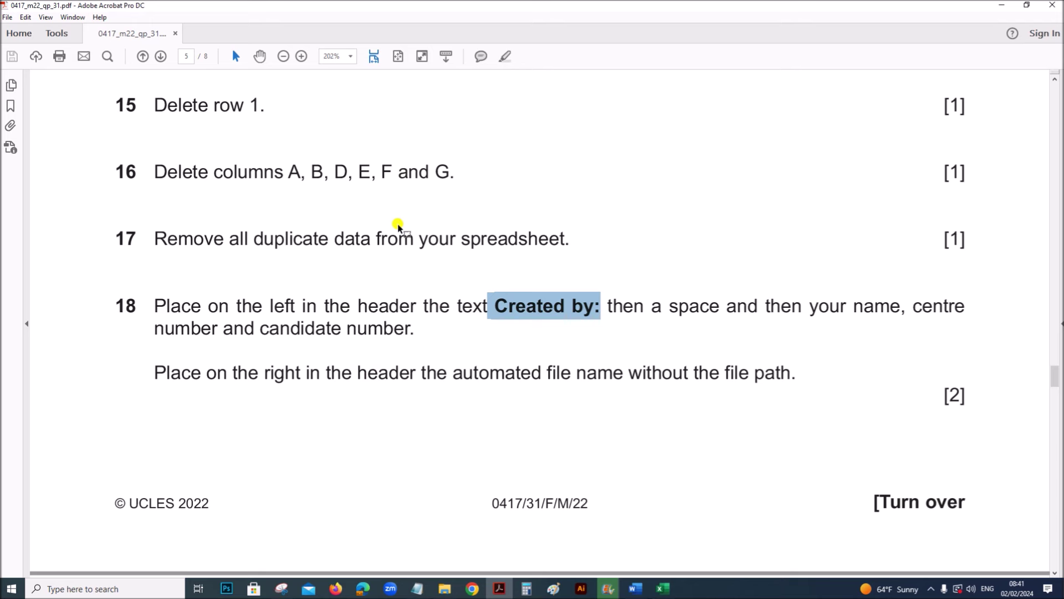
- Enter 'Created by:' plus name, centre and candidate number in the left header section
click(666, 591)
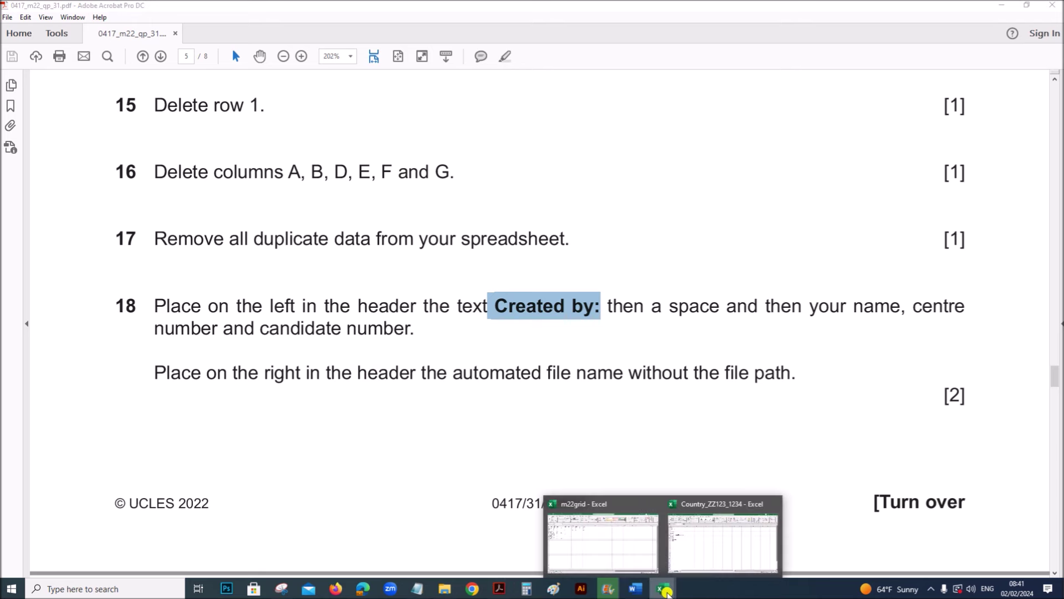
click(699, 548)
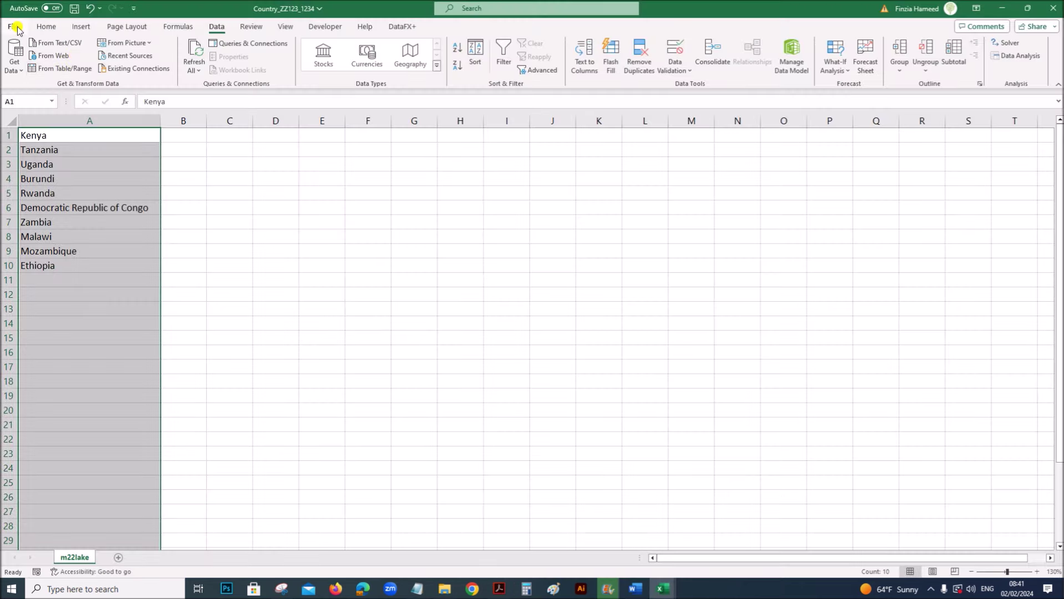
scroll(565, 63, up, 3)
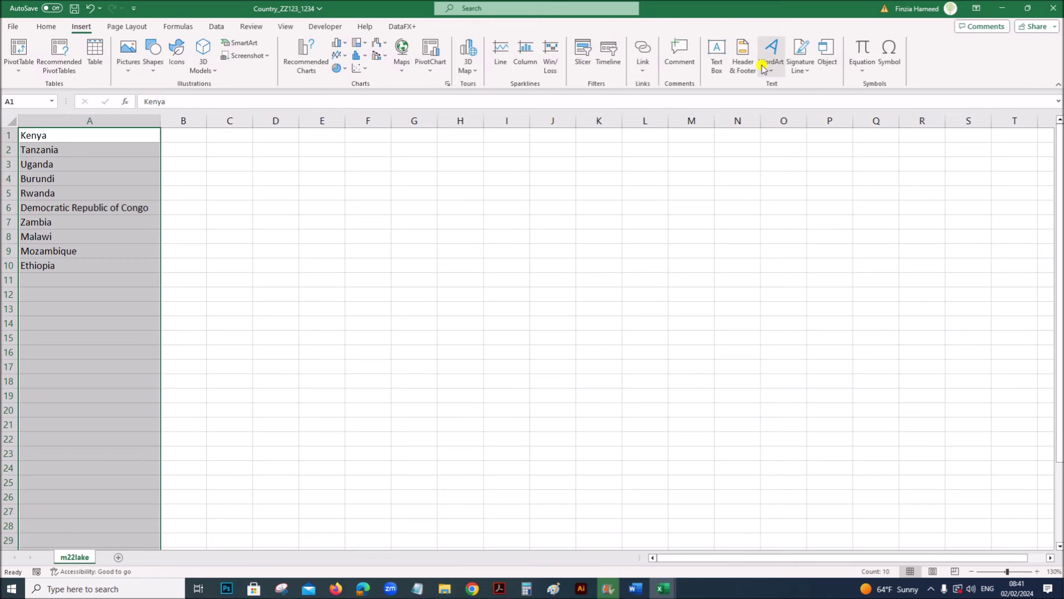
click(738, 71)
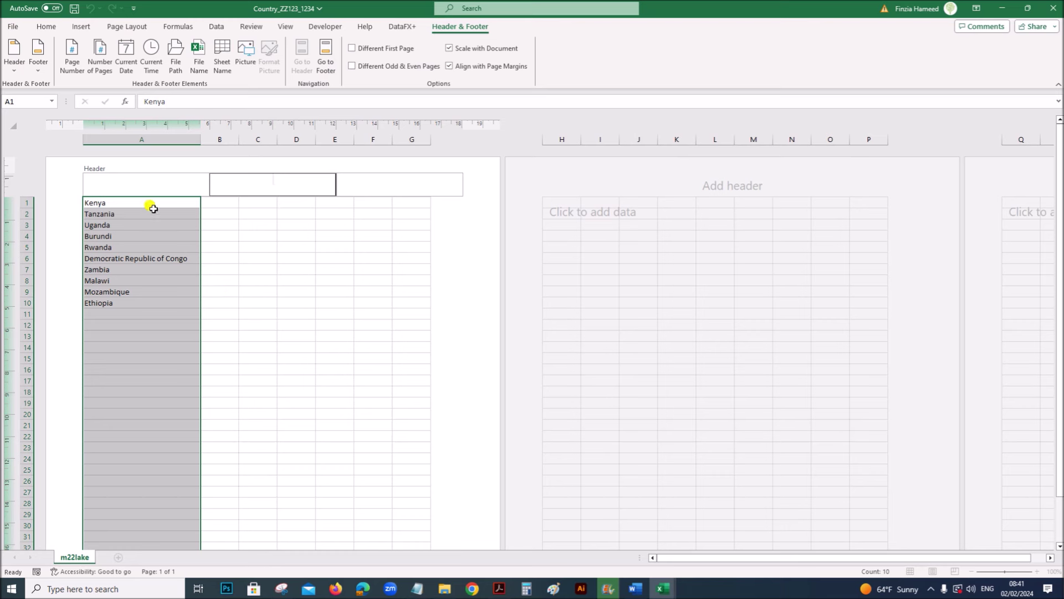
click(140, 185)
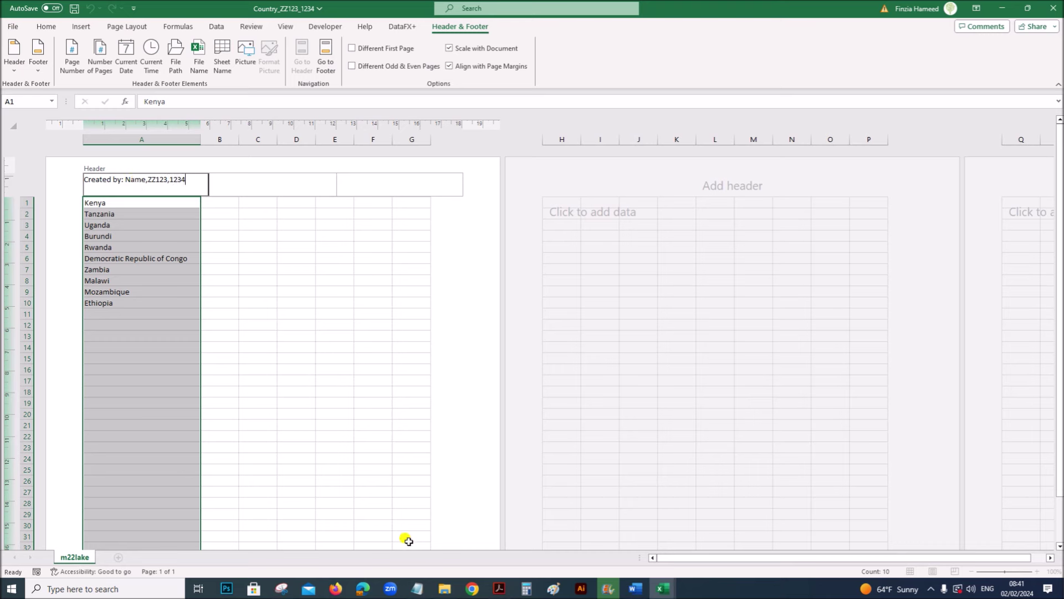
click(499, 588)
drag(294, 383, 750, 383)
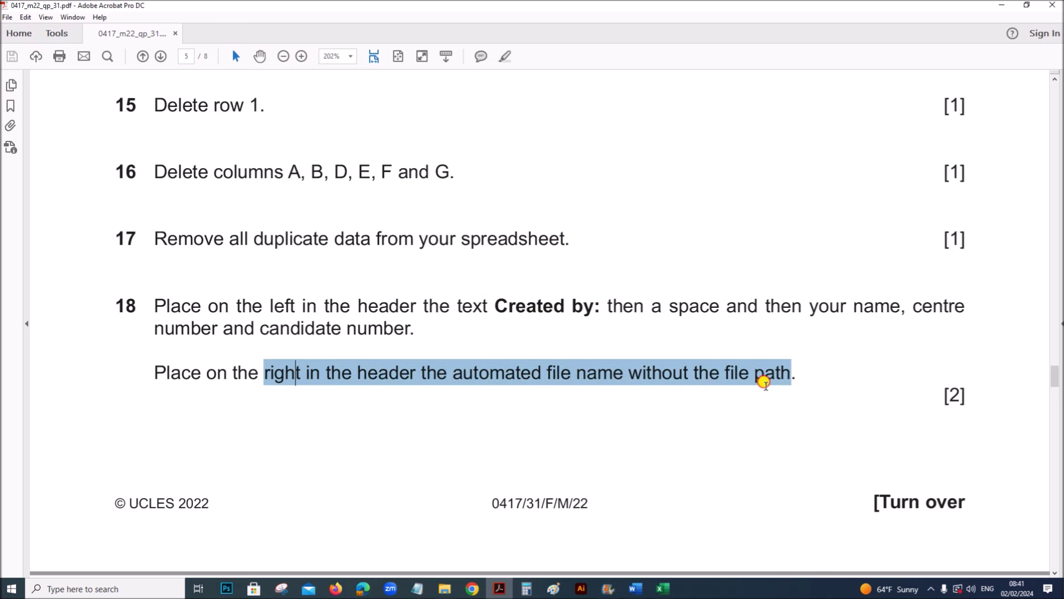
- Insert the automatic File Name field into the right header section
mouse_move(668, 591)
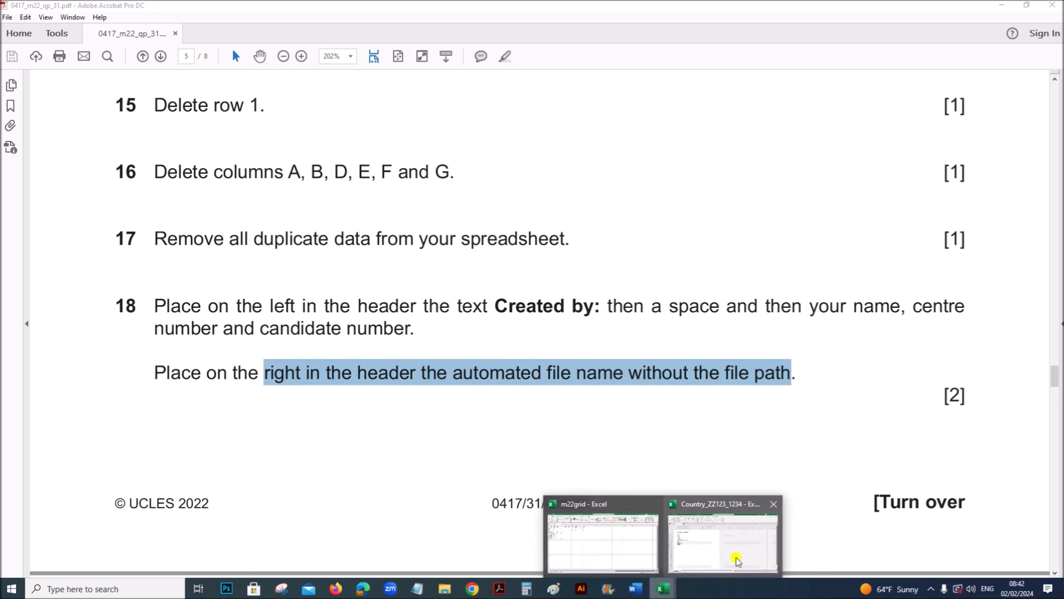
click(700, 533)
click(394, 188)
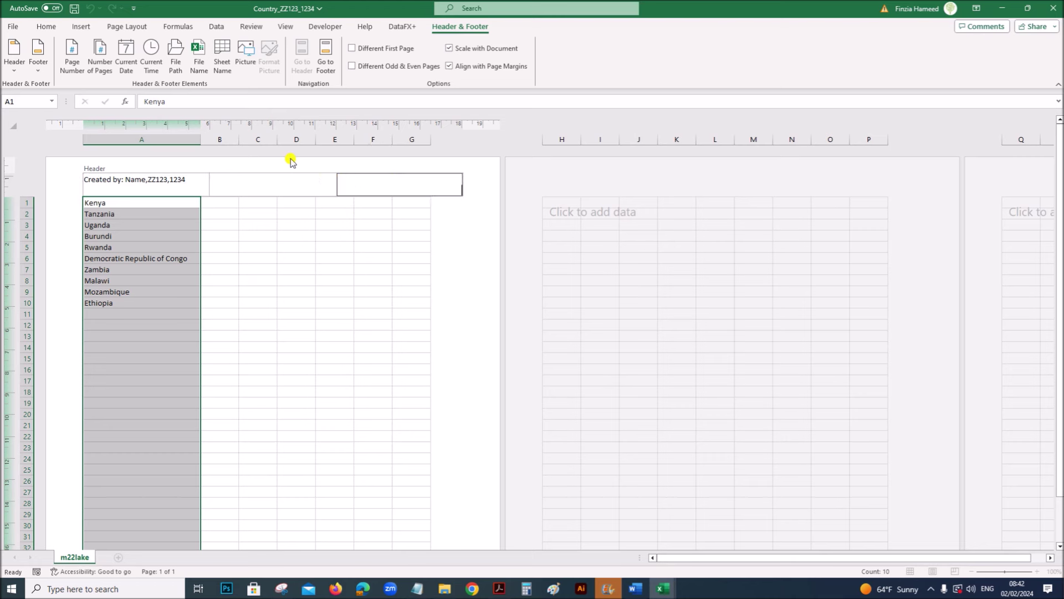
click(197, 65)
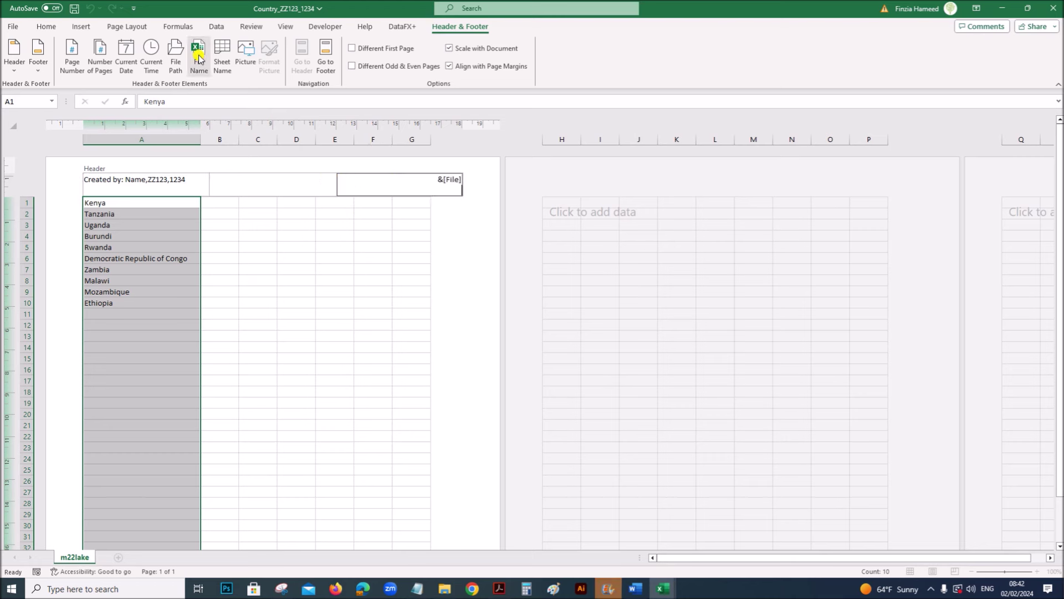
- Finish editing the header and switch the sheet back to Normal view
click(493, 578)
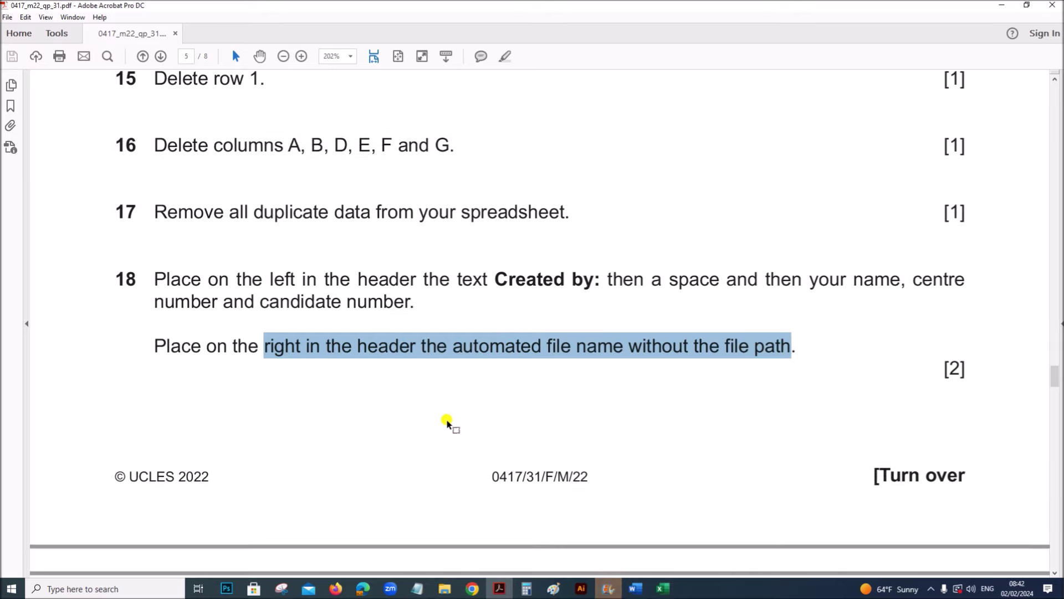
scroll(447, 423, down, 10)
scroll(447, 420, down, 1)
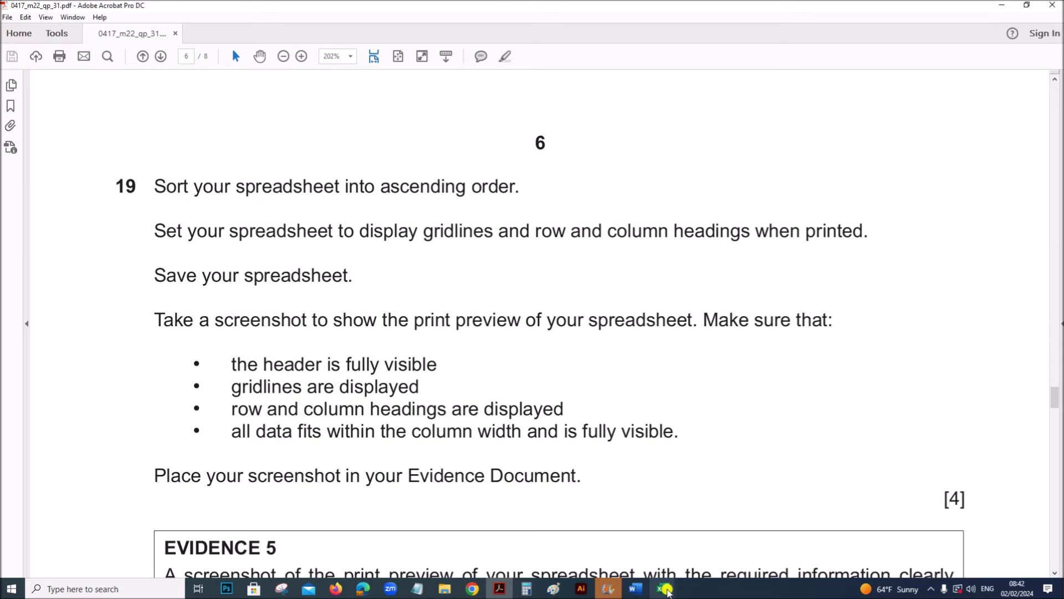
mouse_move(663, 589)
click(697, 539)
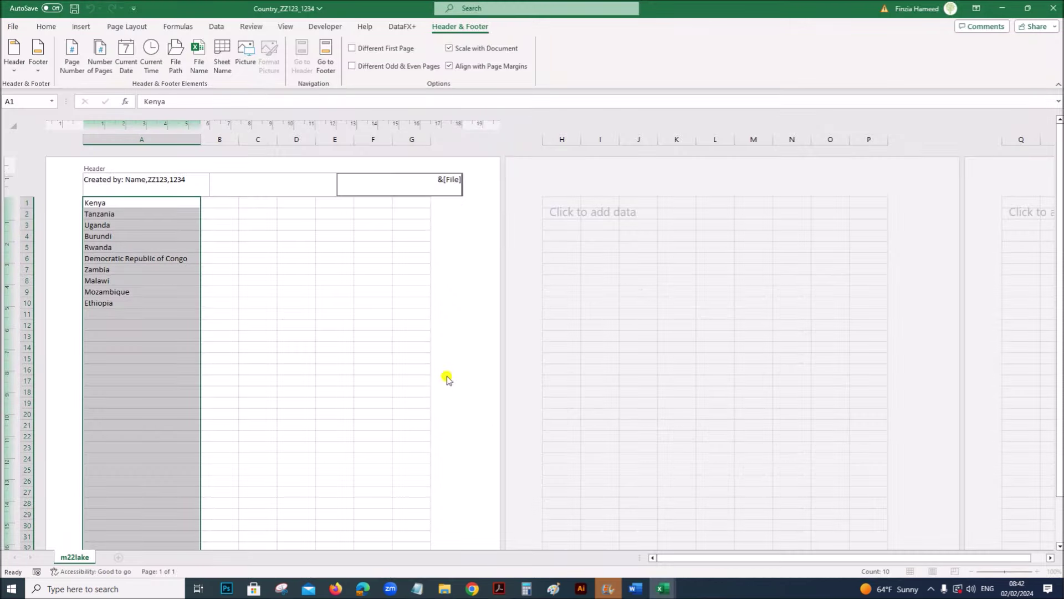
click(411, 336)
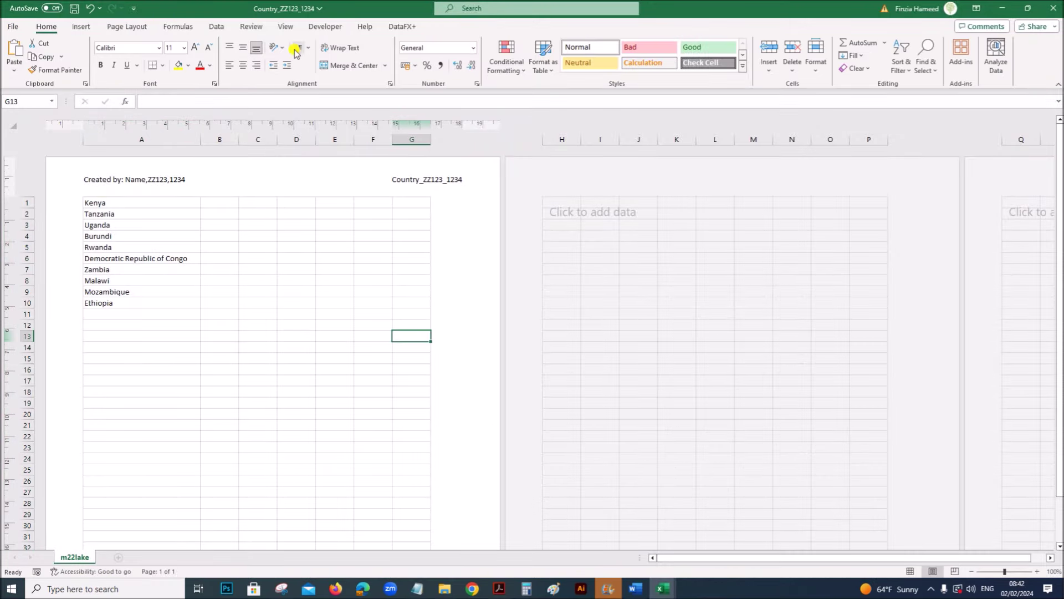
click(285, 27)
click(153, 52)
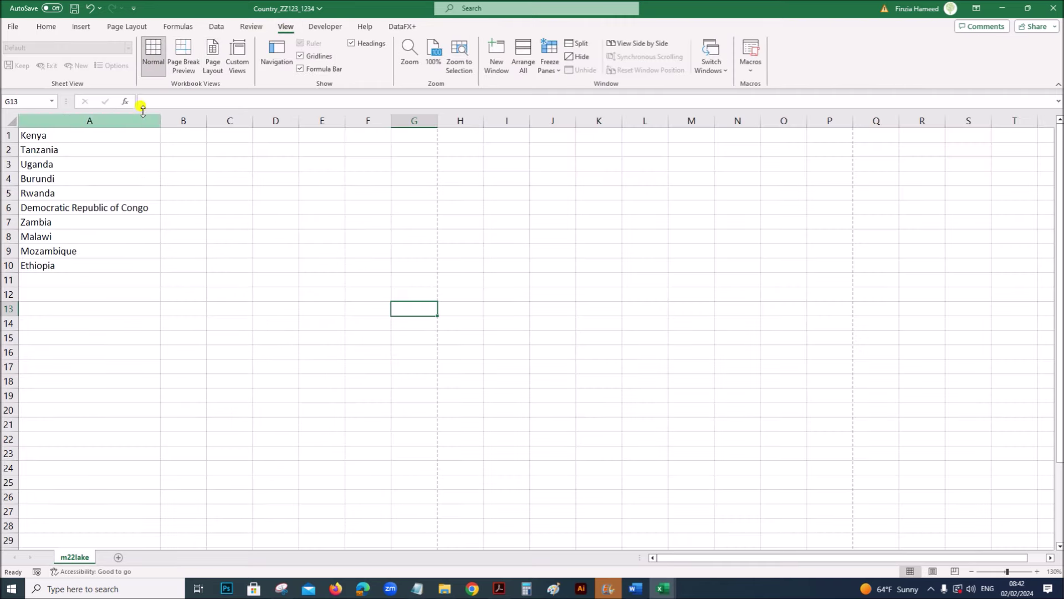
click(499, 589)
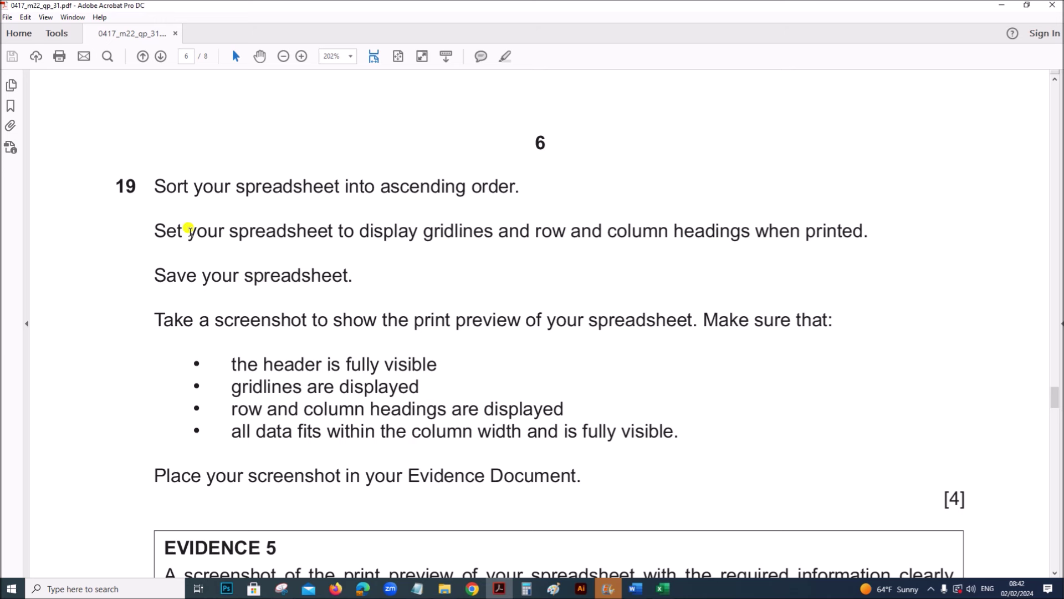
- Sort the country names in A1:A10 by cell values from A to Z
drag(266, 188, 515, 188)
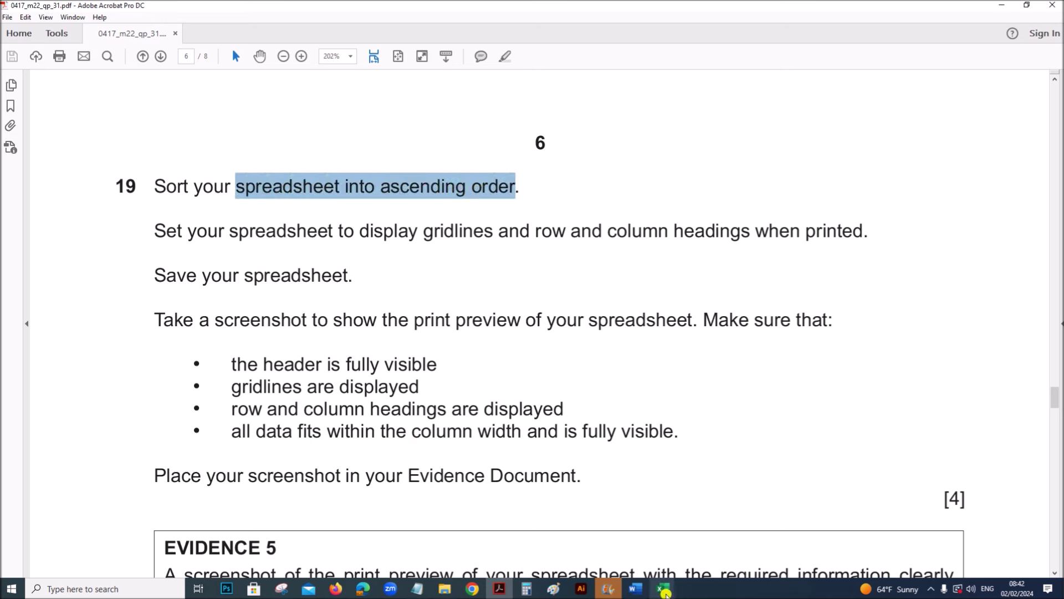
mouse_move(664, 592)
click(698, 549)
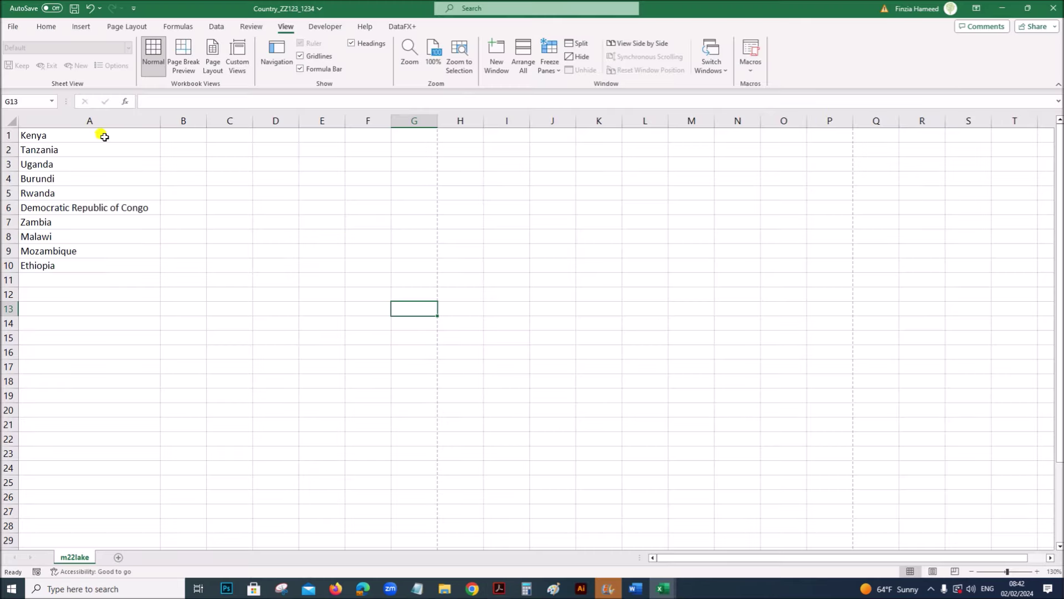
drag(104, 136, 88, 264)
click(217, 26)
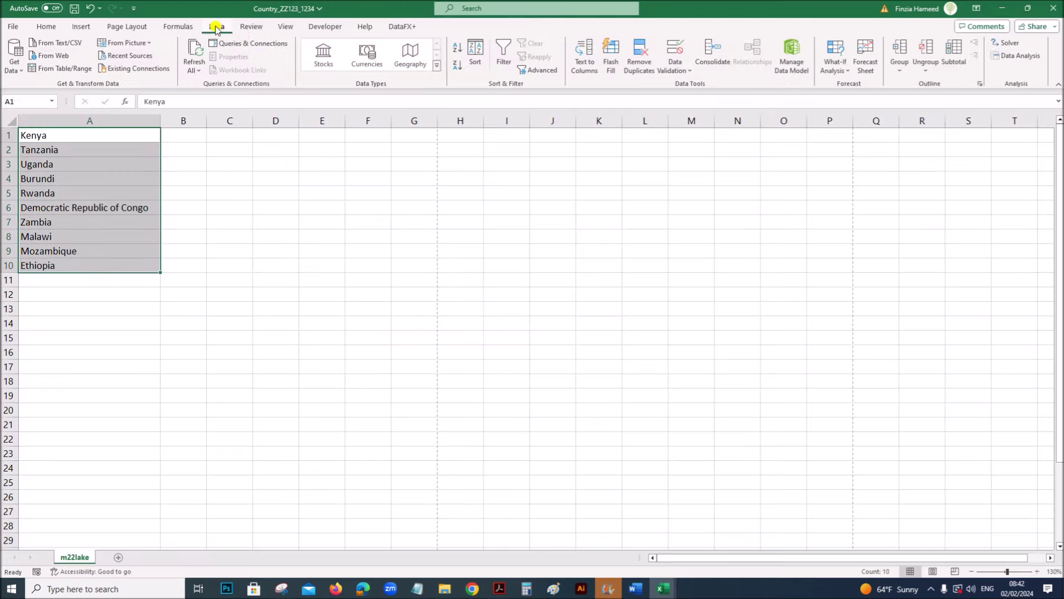
click(475, 53)
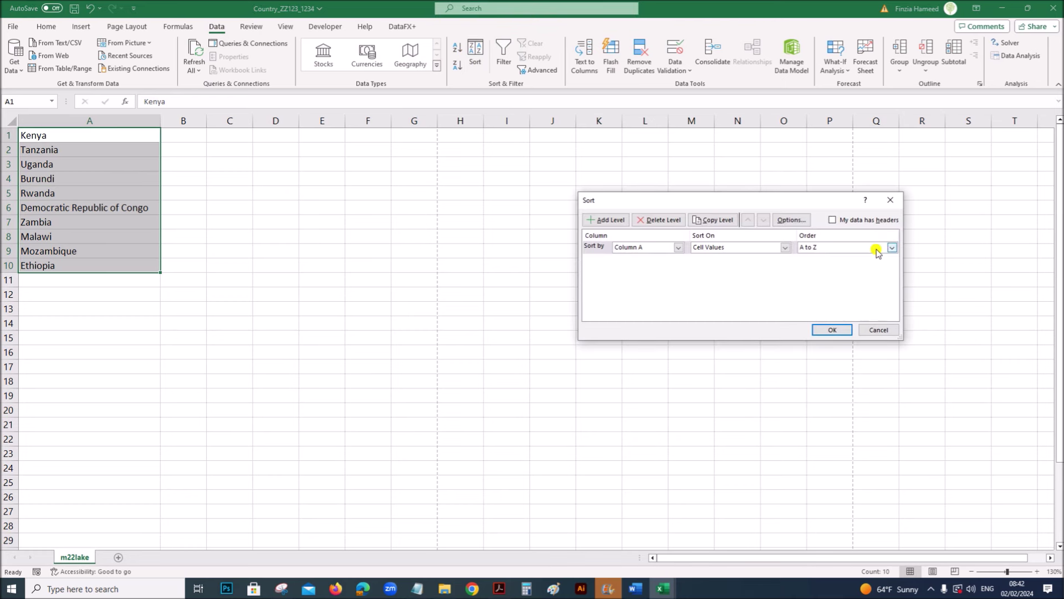
click(832, 329)
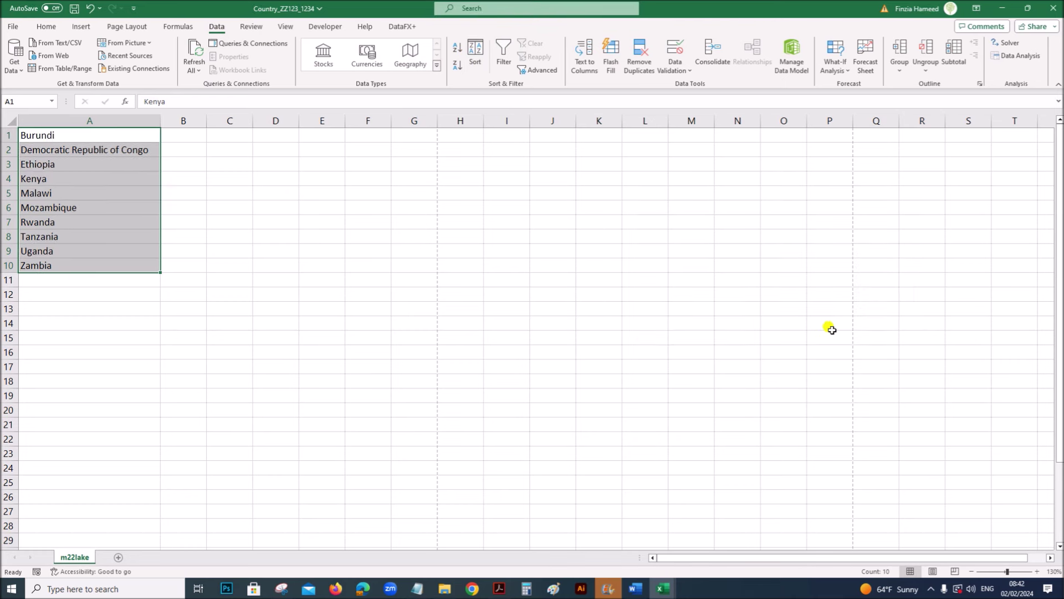
- Save the sorted Country_ZZ123_1234 workbook
click(499, 590)
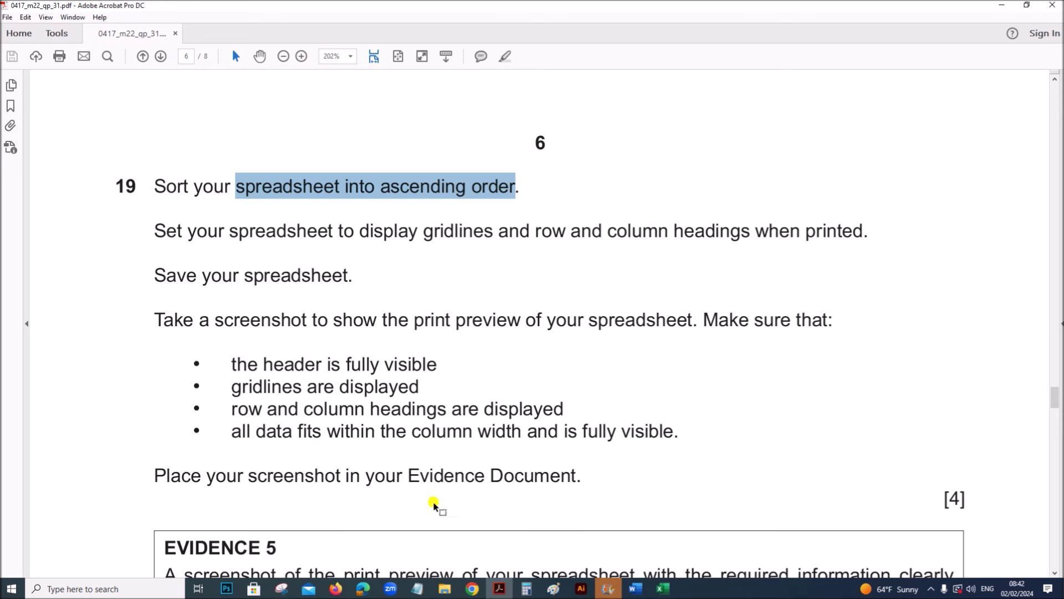
scroll(306, 306, down, 2)
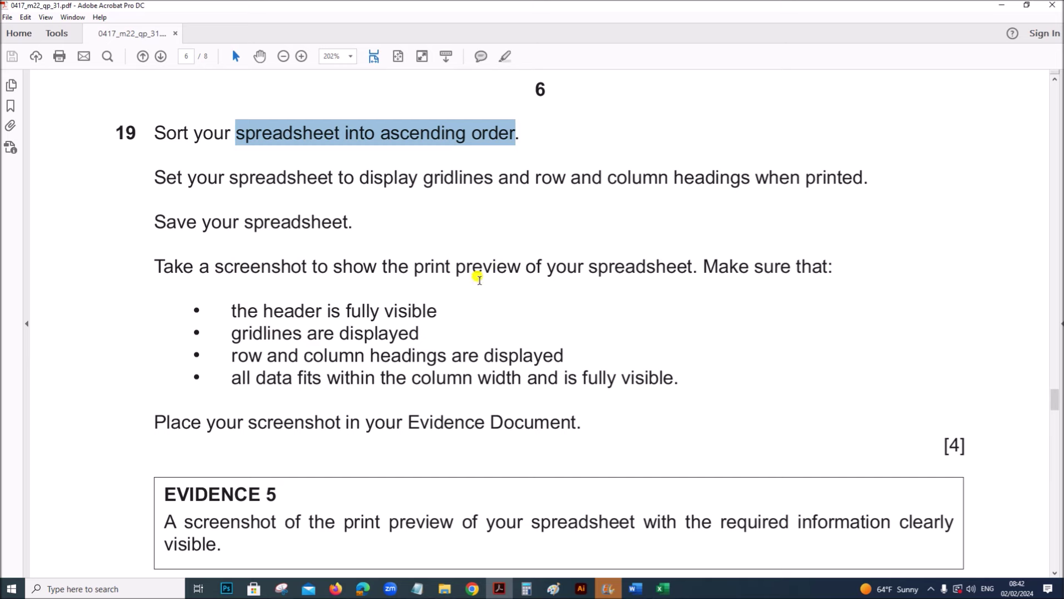
click(664, 589)
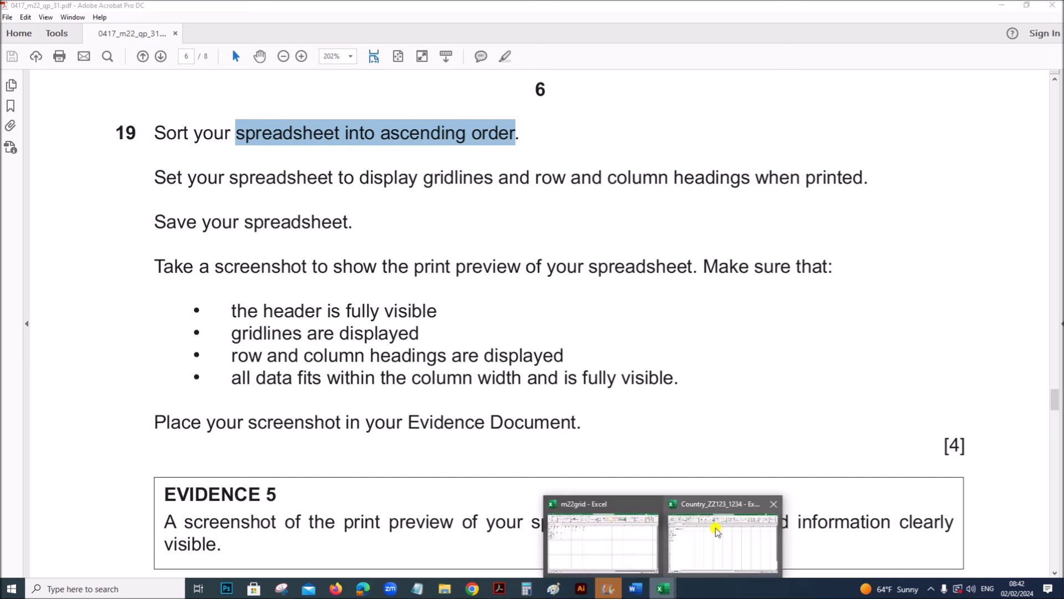
click(699, 542)
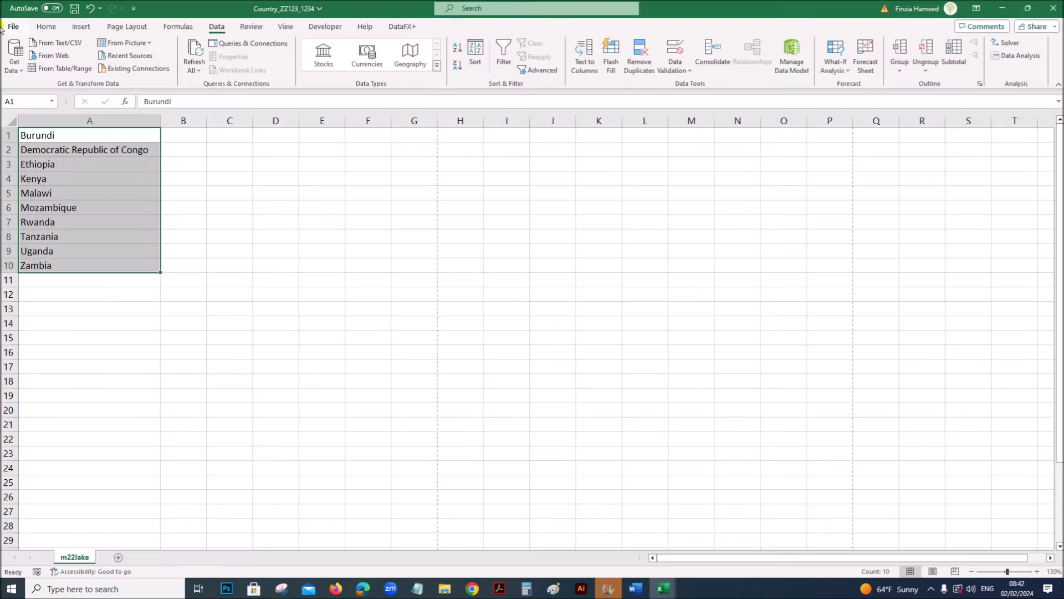
click(75, 8)
click(219, 222)
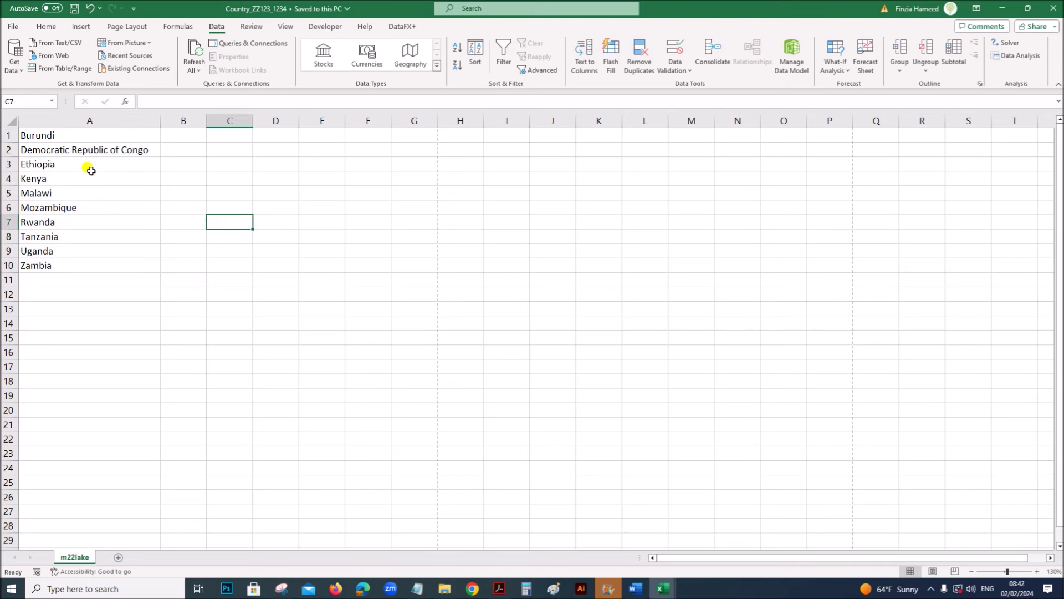
- Open the workbook's print preview
click(14, 28)
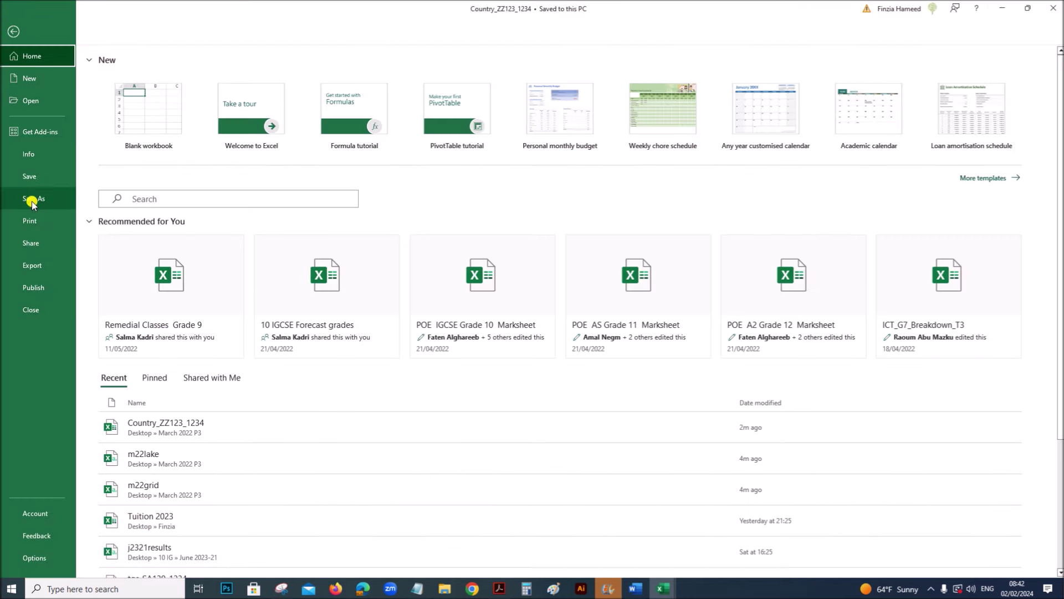
click(31, 221)
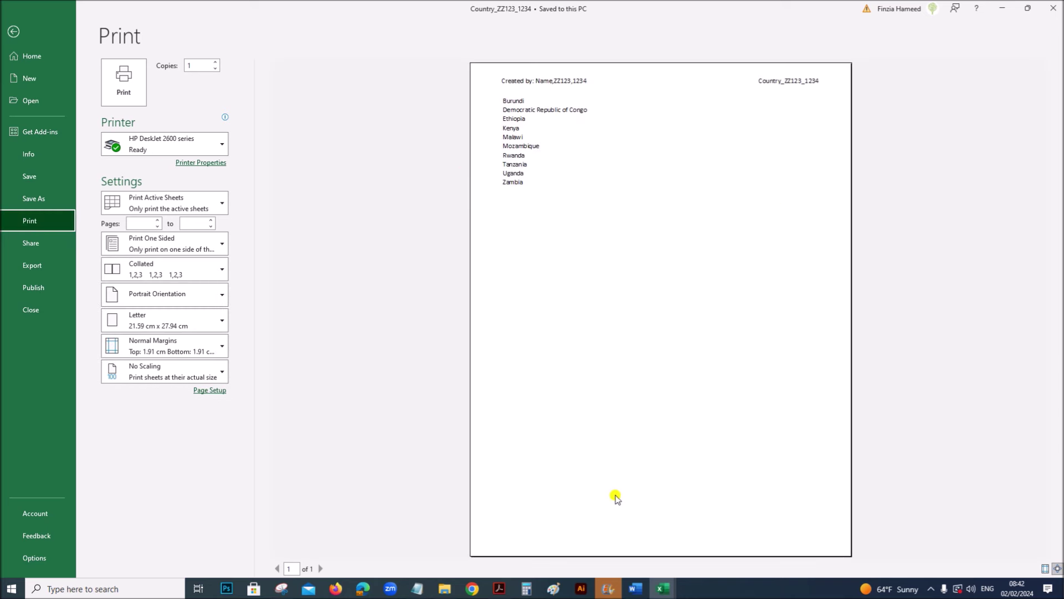
click(499, 589)
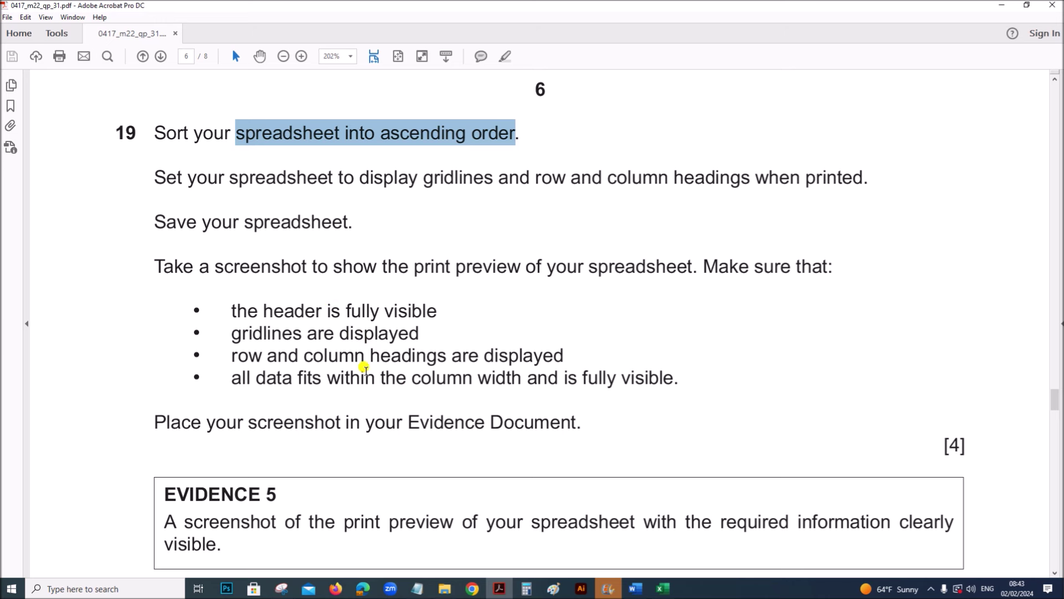
click(663, 589)
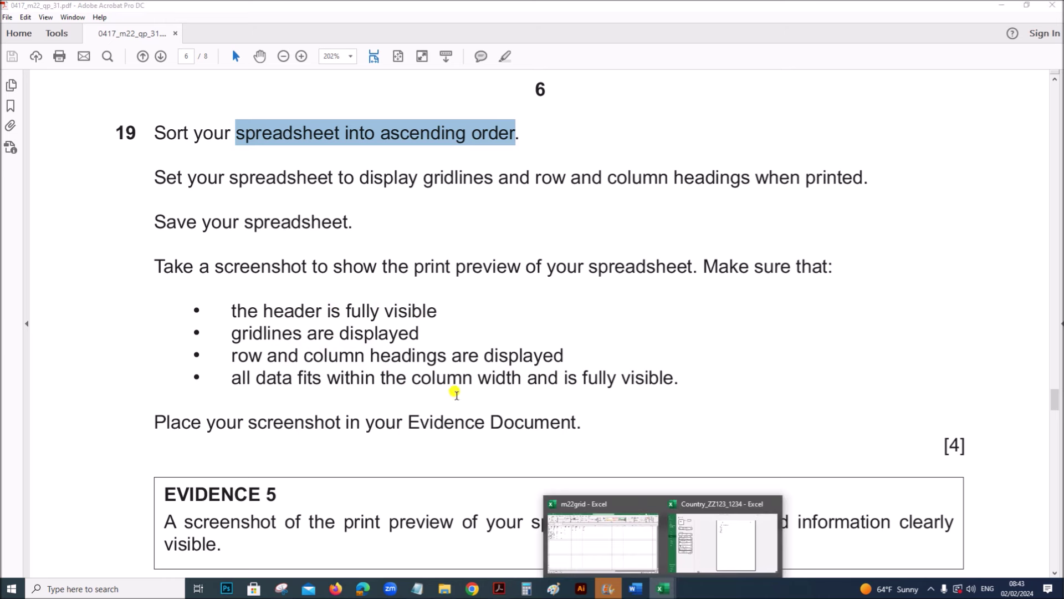
click(723, 552)
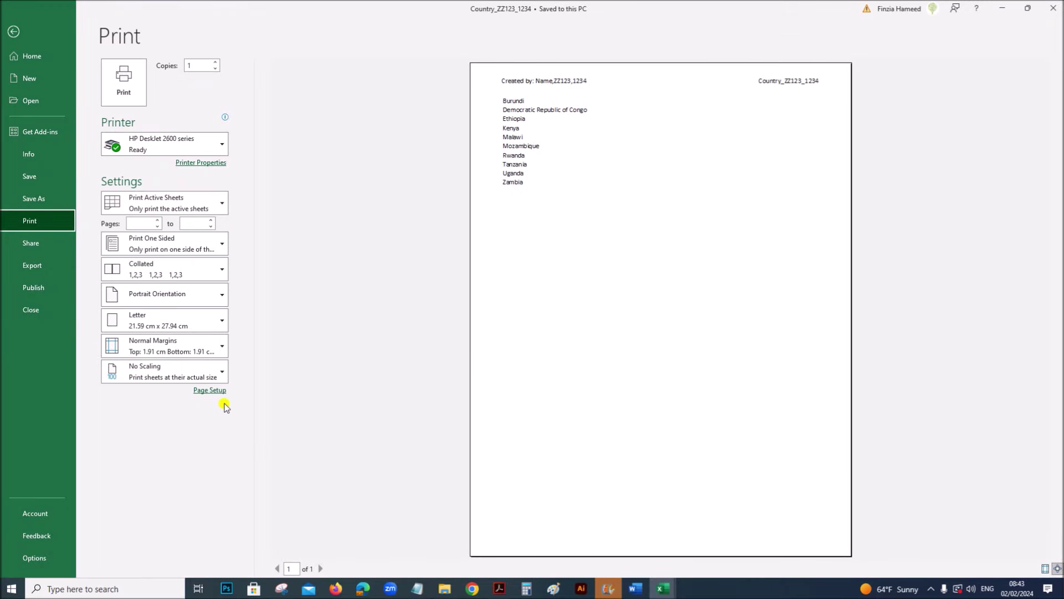
- Turn on printing of gridlines and row and column headings in Page Setup
click(209, 390)
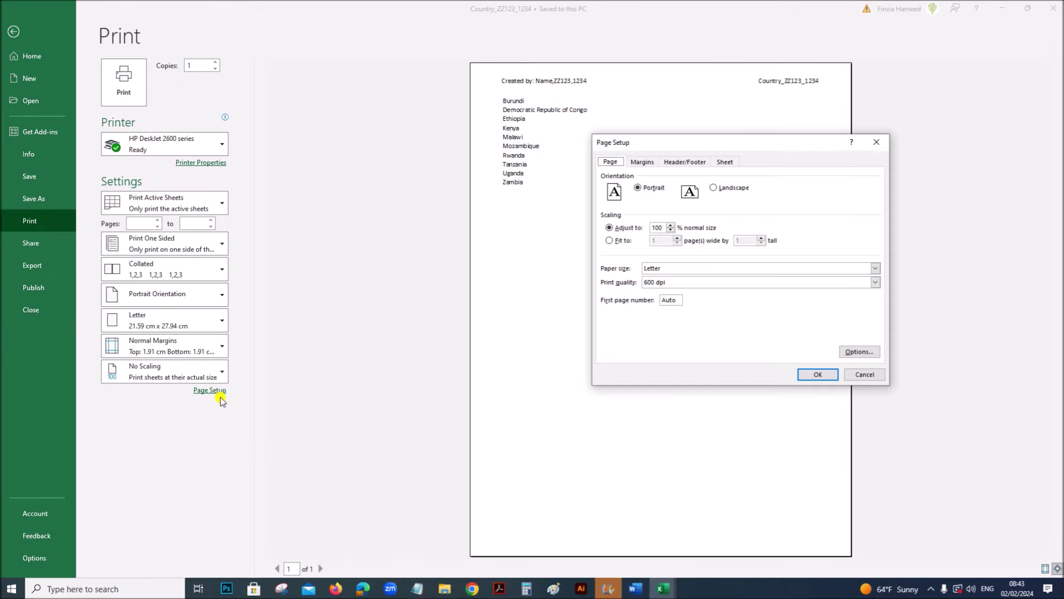
click(729, 162)
click(631, 241)
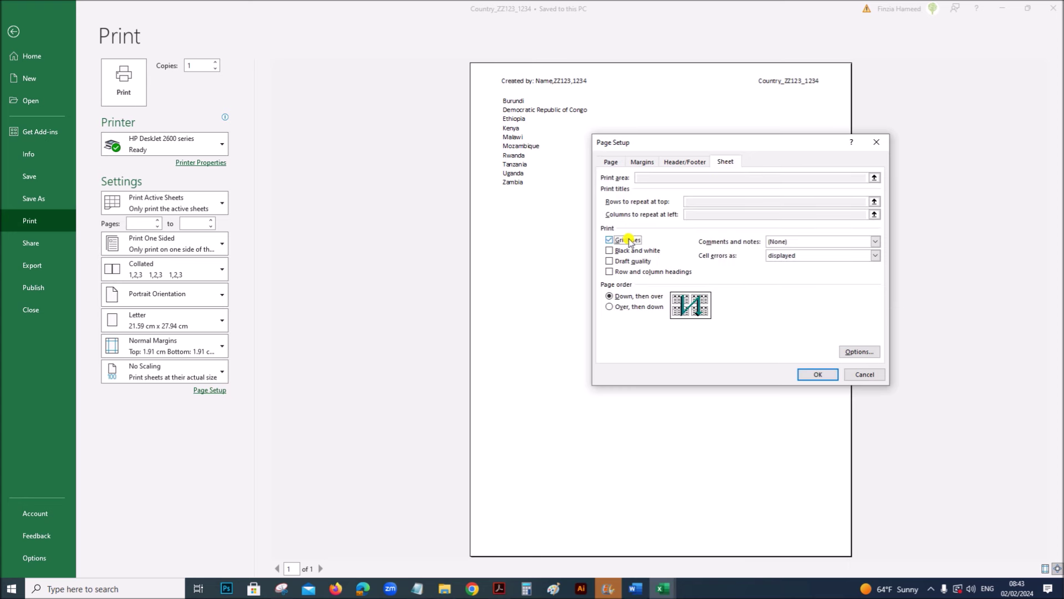
click(626, 273)
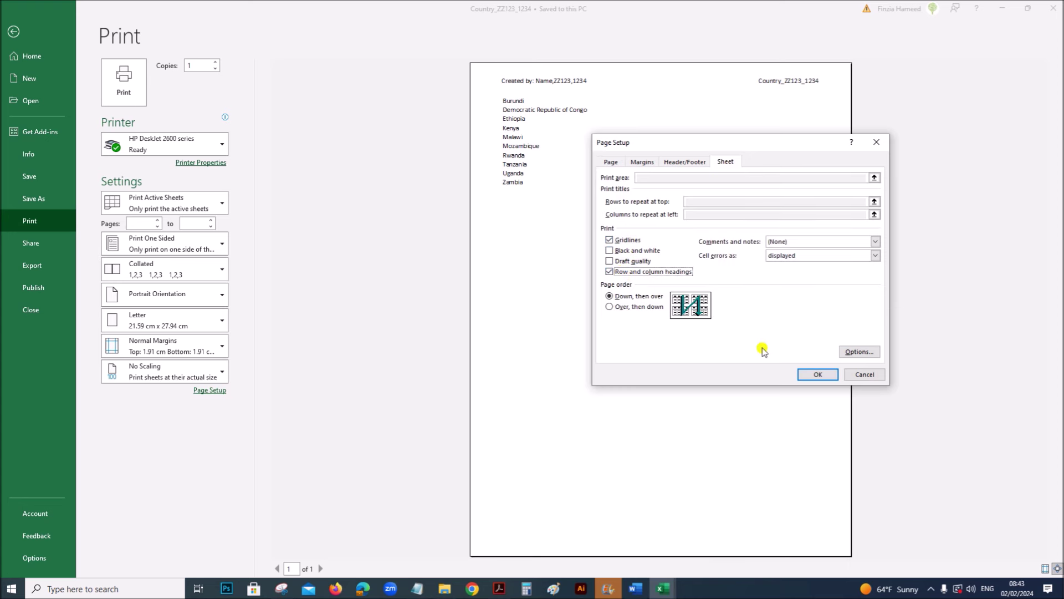
click(811, 374)
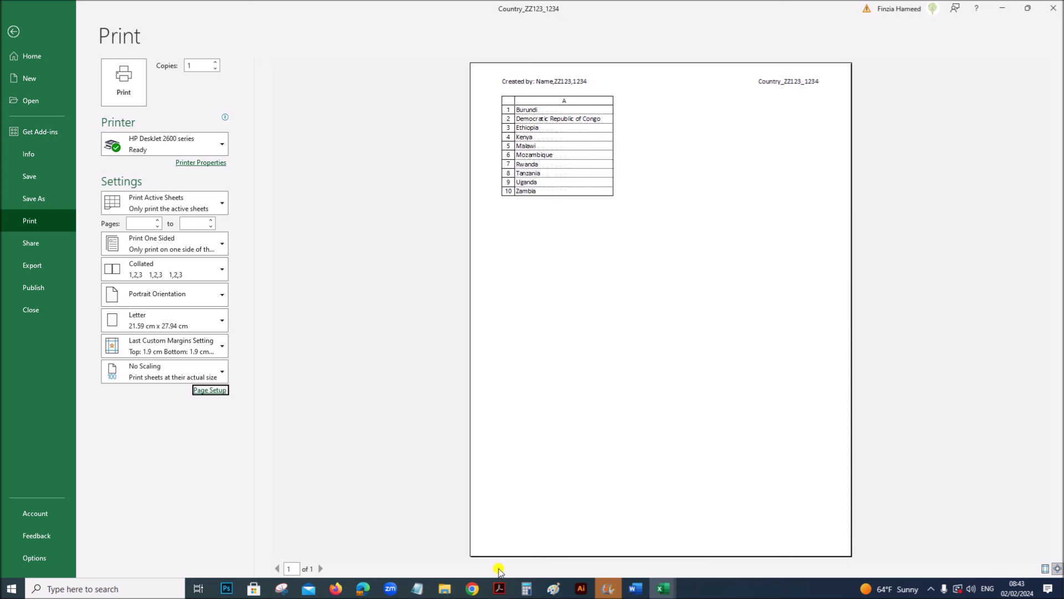
- Show margins on the print preview and zoom the page in so the header and countries are readable
click(499, 589)
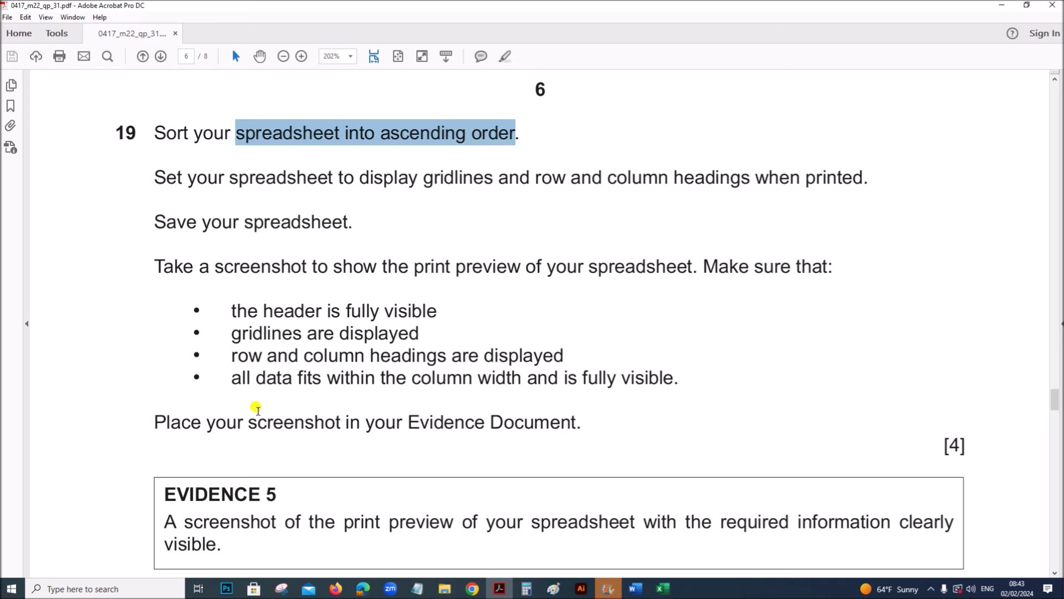
click(657, 589)
click(705, 561)
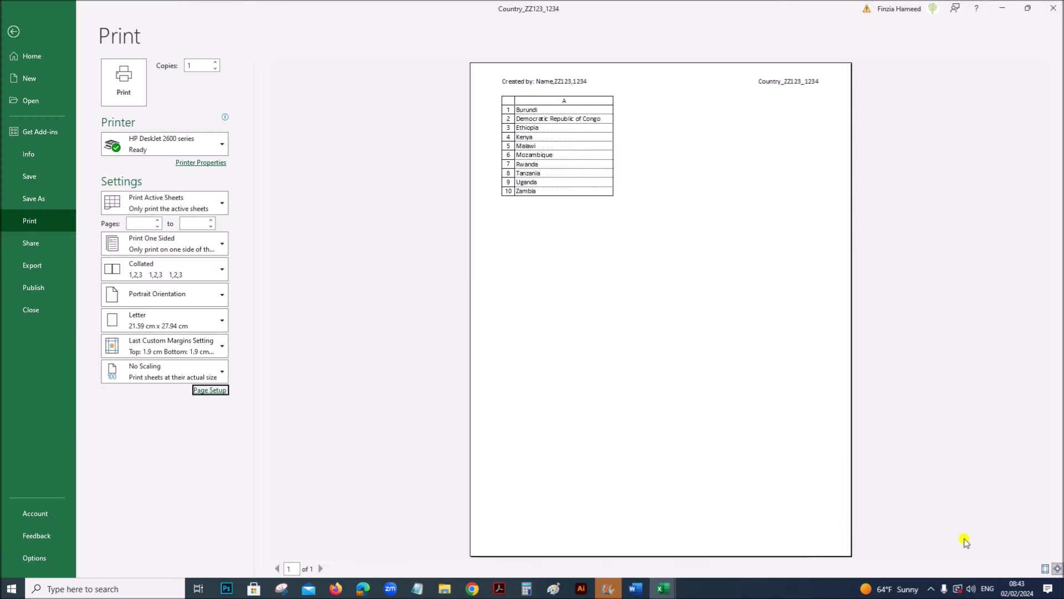
click(1045, 568)
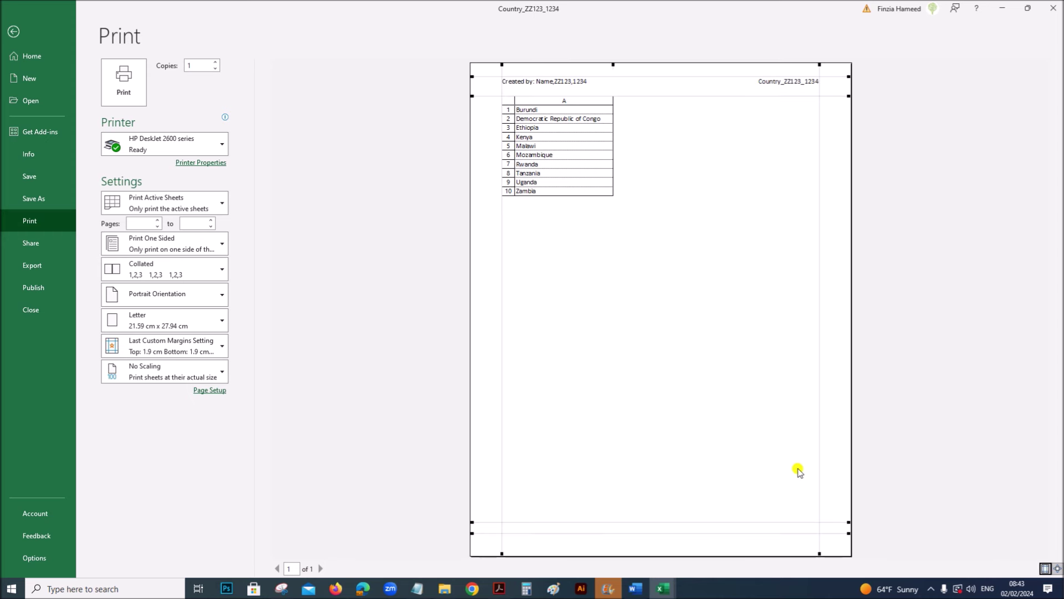
click(1059, 567)
click(1058, 567)
click(1059, 568)
click(1058, 568)
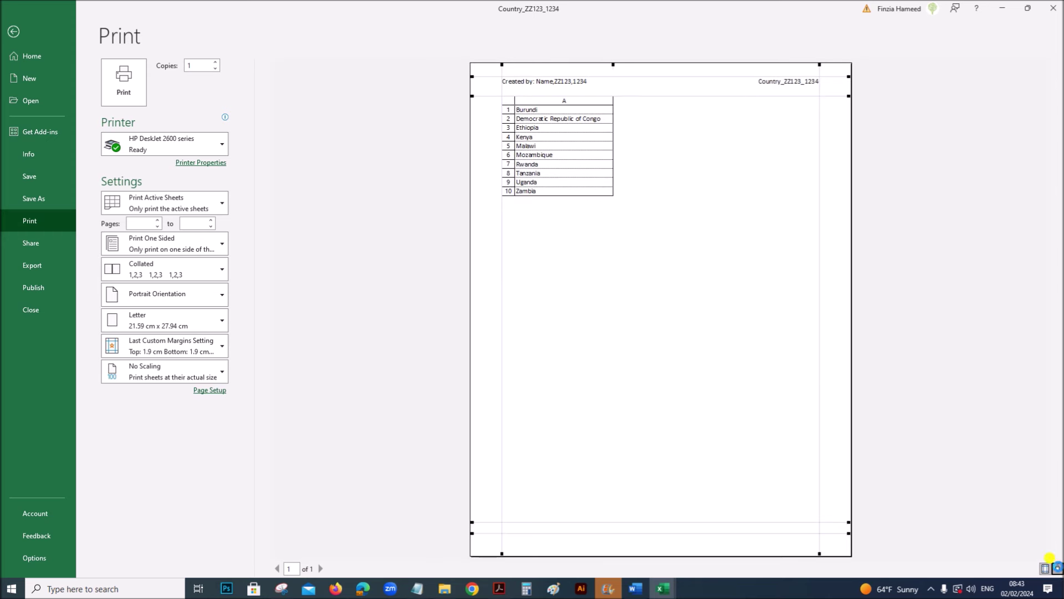
click(1058, 566)
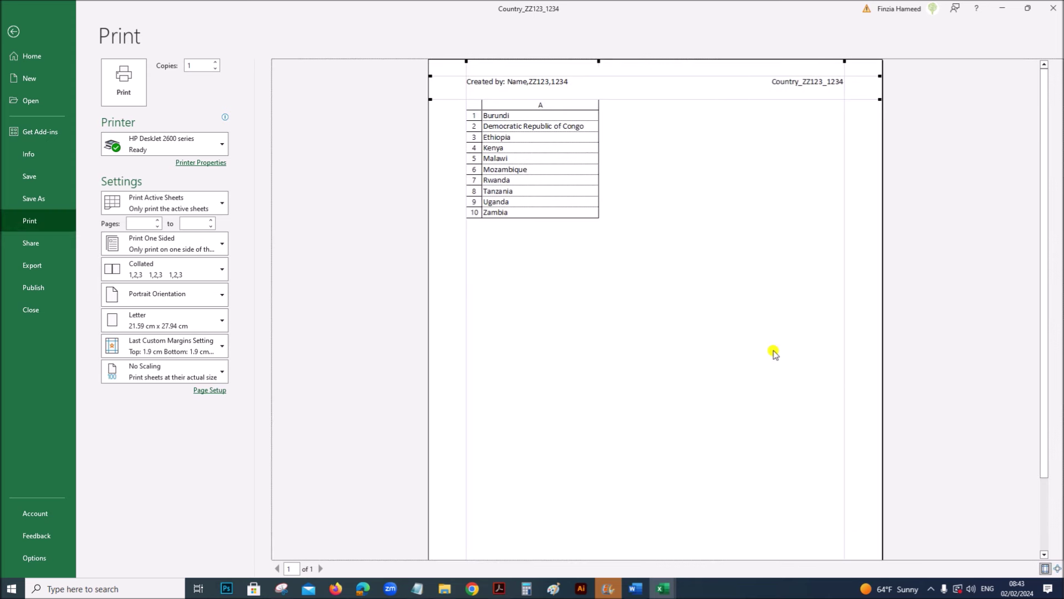
- Capture a screenshot of the spreadsheet's print preview page with the Snipping Tool
click(282, 588)
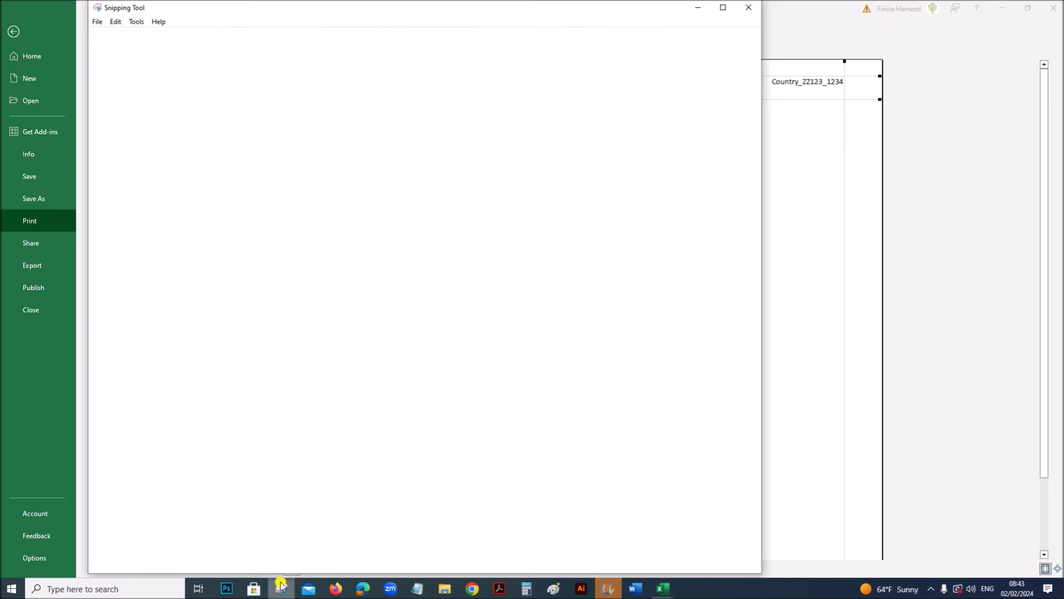
click(104, 38)
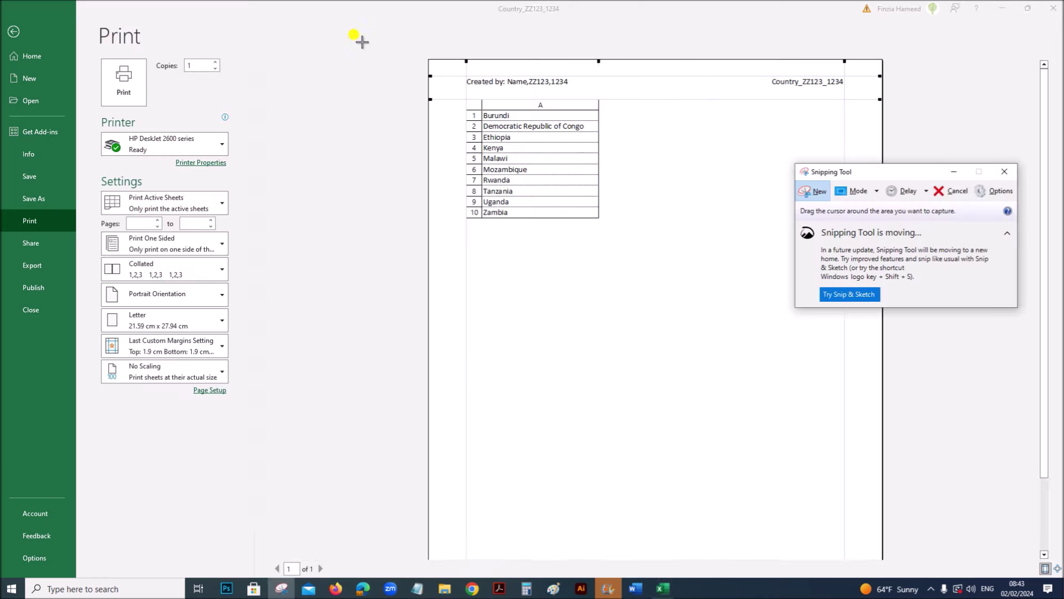
drag(425, 58, 883, 525)
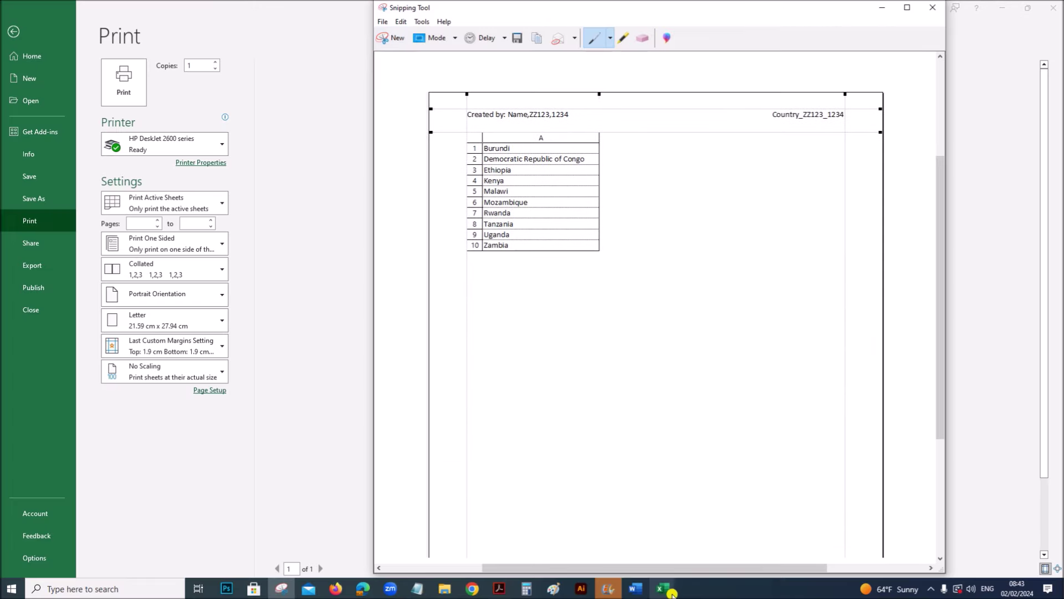
- Add an EVIDENCE 5 heading on a new line and paste the screenshot beneath it
click(636, 590)
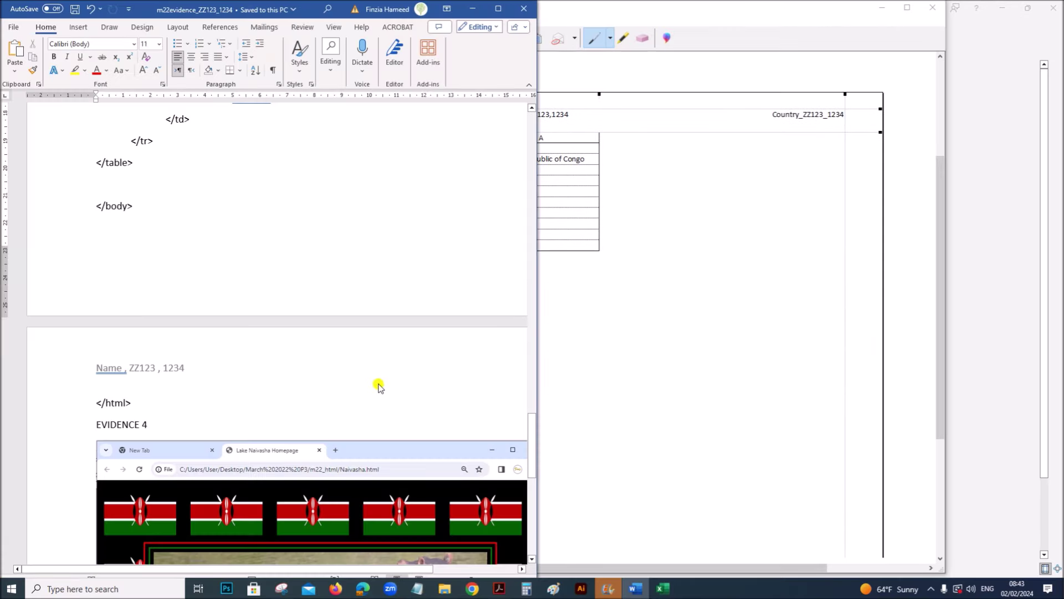
scroll(373, 388, down, 6)
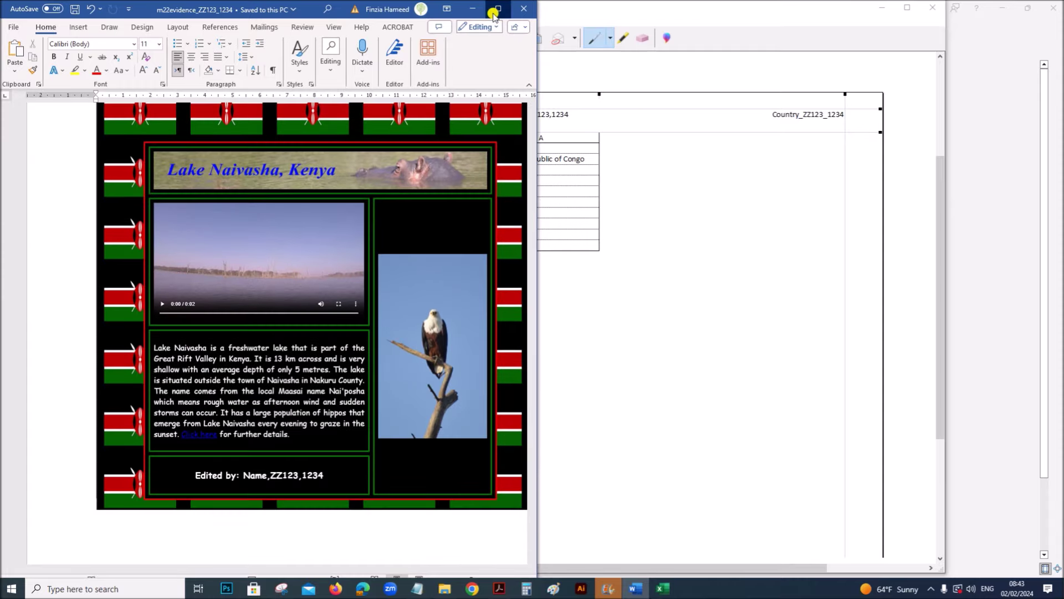
click(497, 9)
scroll(463, 447, down, 3)
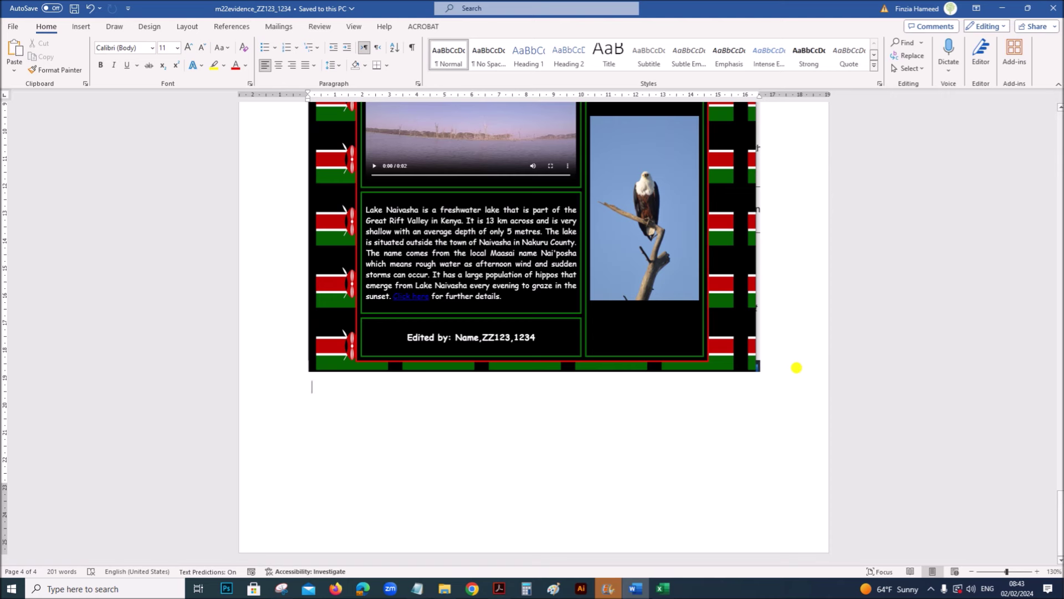
key(Return)
key(Return)
key(Return)
key(Return)
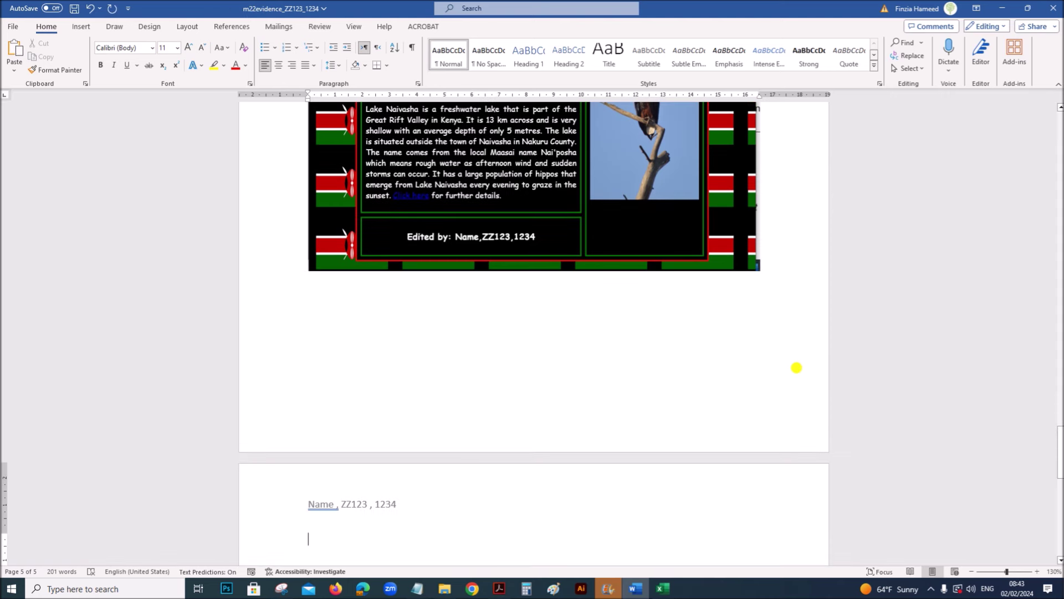
text(EVIDENCE 5)
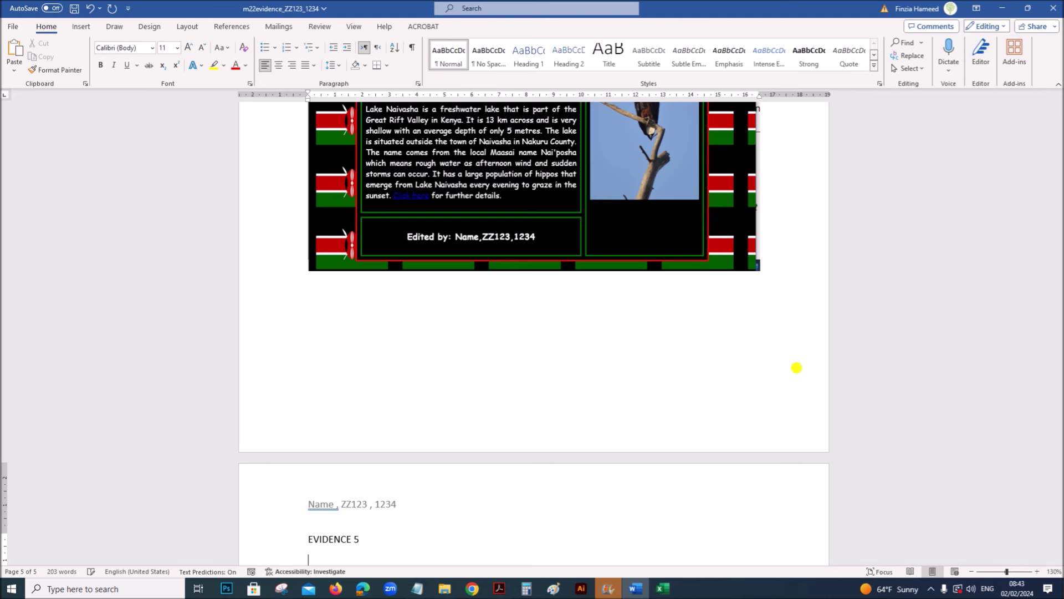
key(ctrl+v)
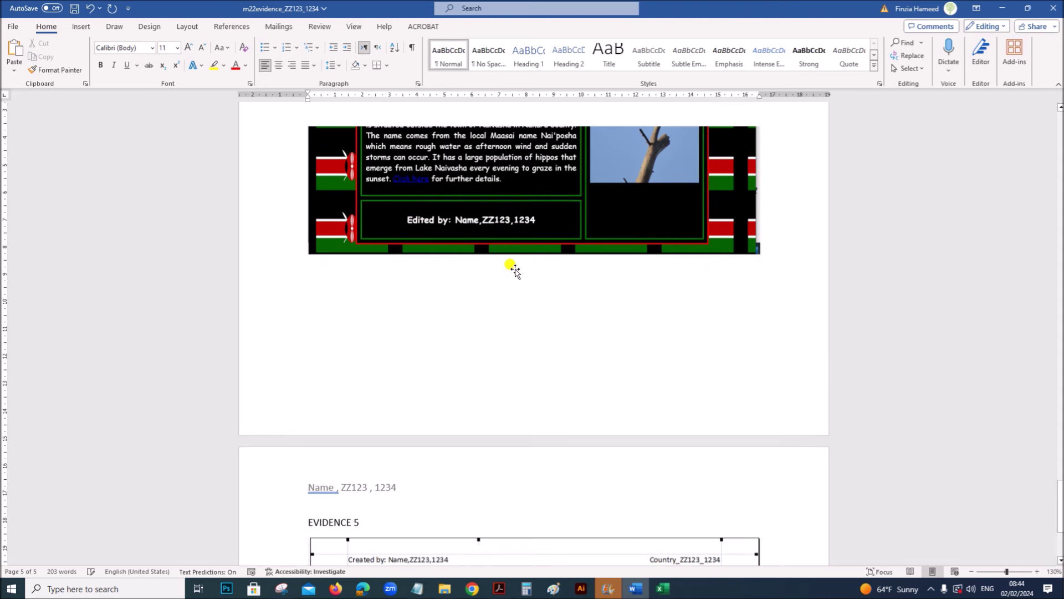
- Scroll the exam paper to question 20 and its Lake finder by country table
click(500, 589)
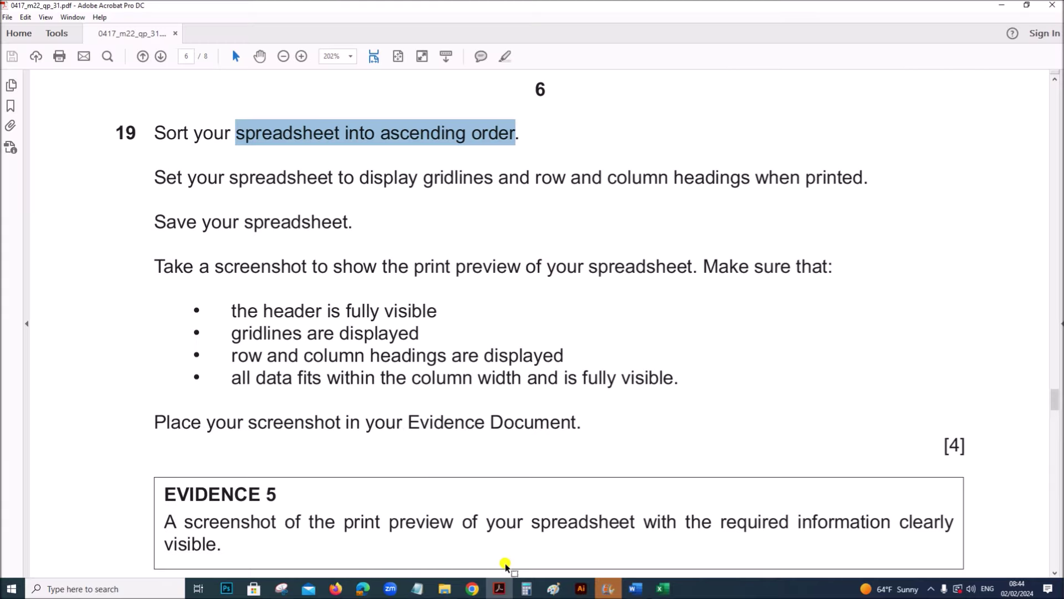
scroll(498, 467, down, 5)
scroll(497, 465, down, 2)
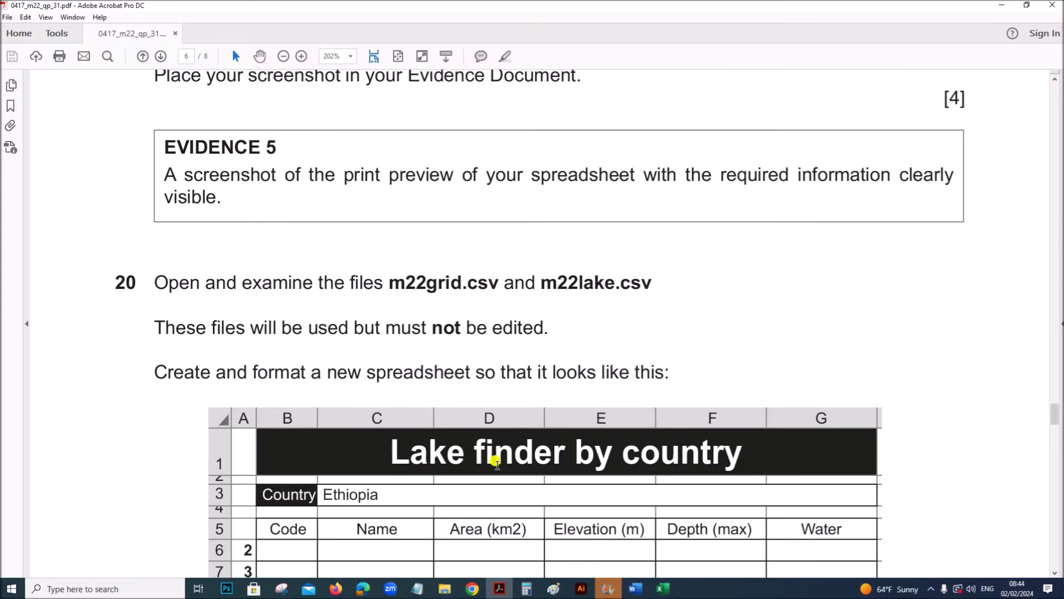
scroll(497, 464, down, 3)
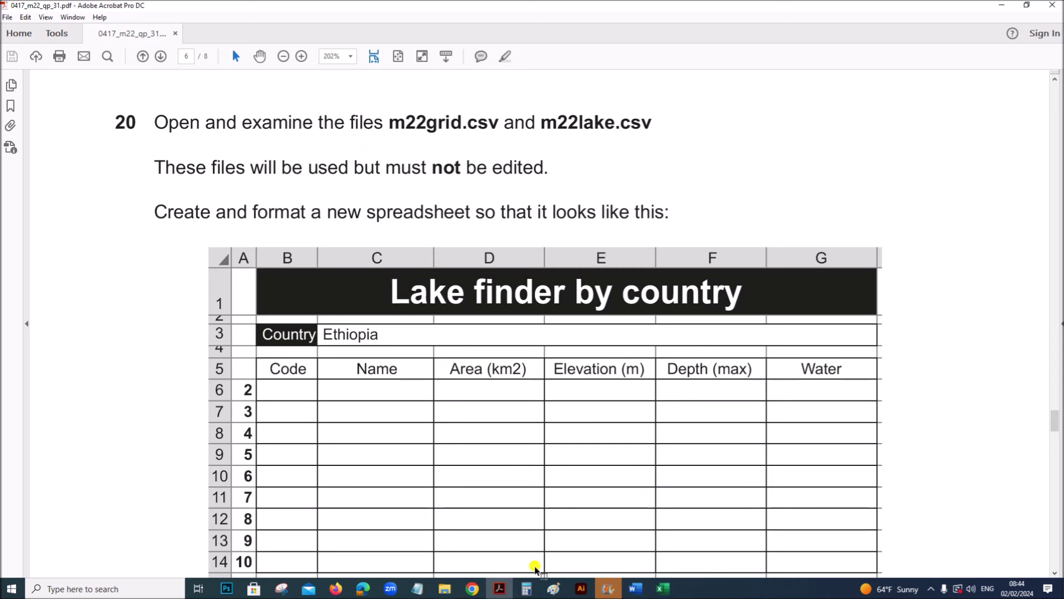
click(449, 588)
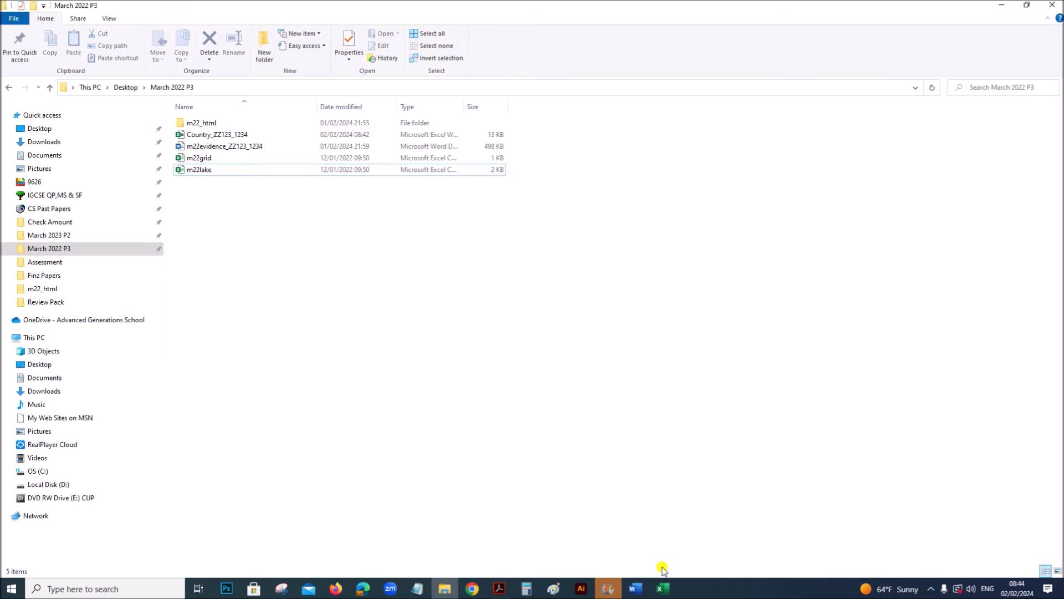
- Open m22lake, dismiss the security warning, zoom in and autofit all its columns
double_click(254, 170)
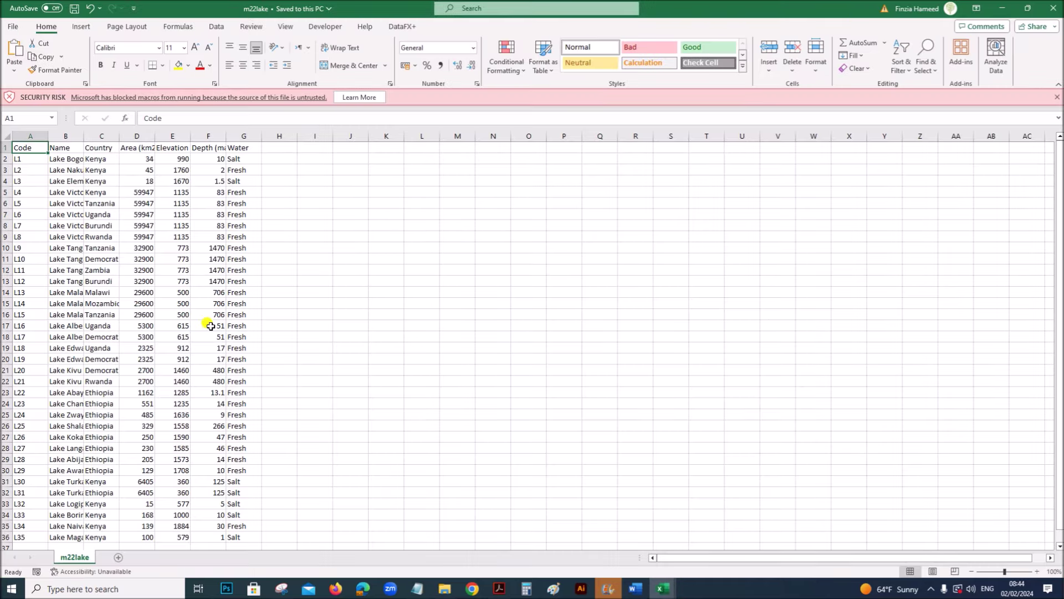
click(1054, 97)
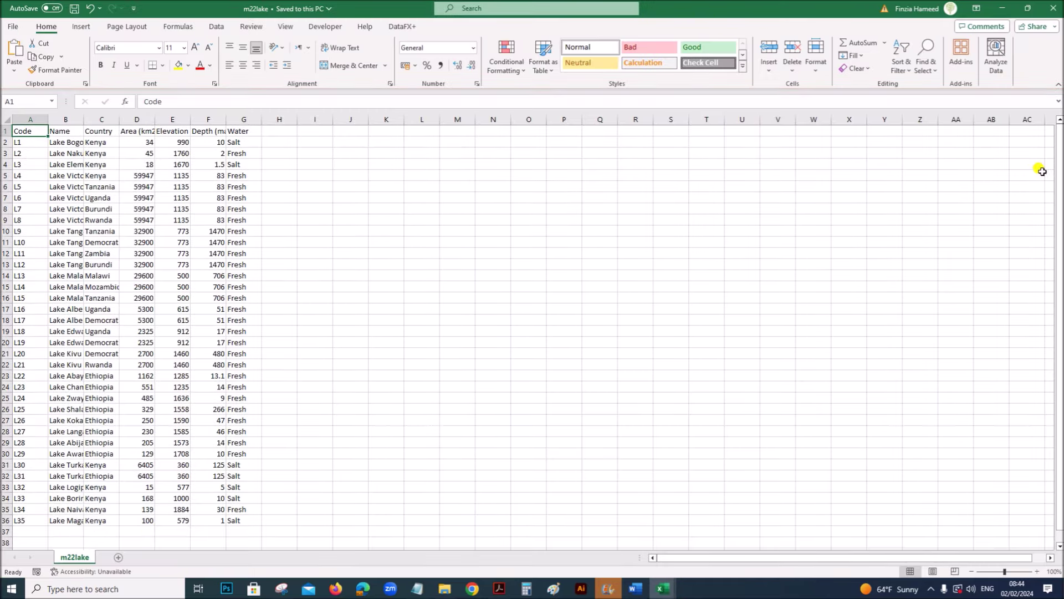
click(1035, 572)
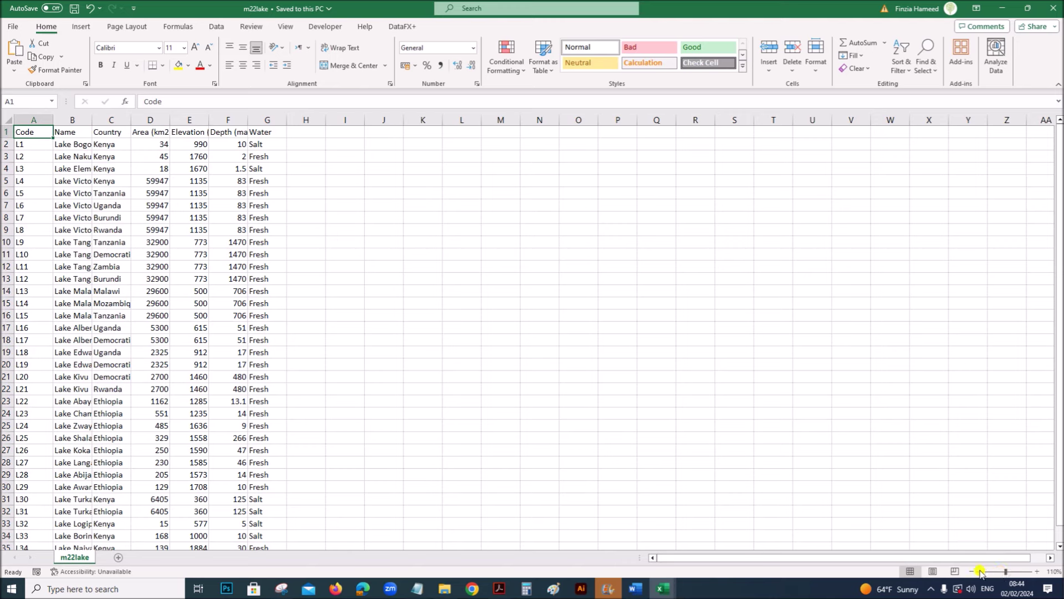
click(1035, 572)
click(1036, 572)
click(1035, 572)
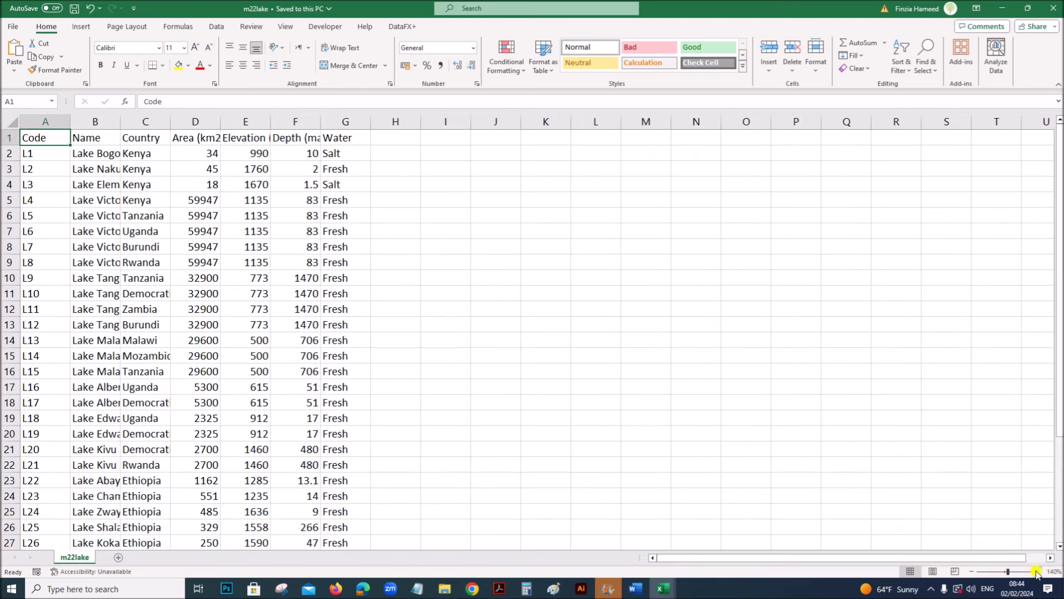
click(10, 120)
double_click(71, 121)
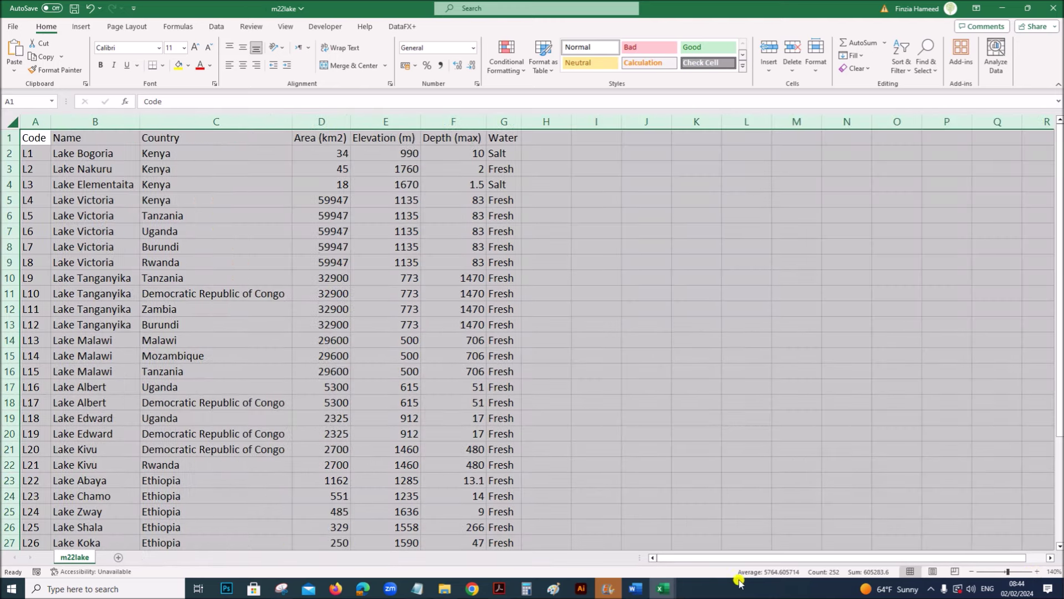
- Close the Country_ZZ123_1234 workbook, answering the save-changes prompt
click(663, 589)
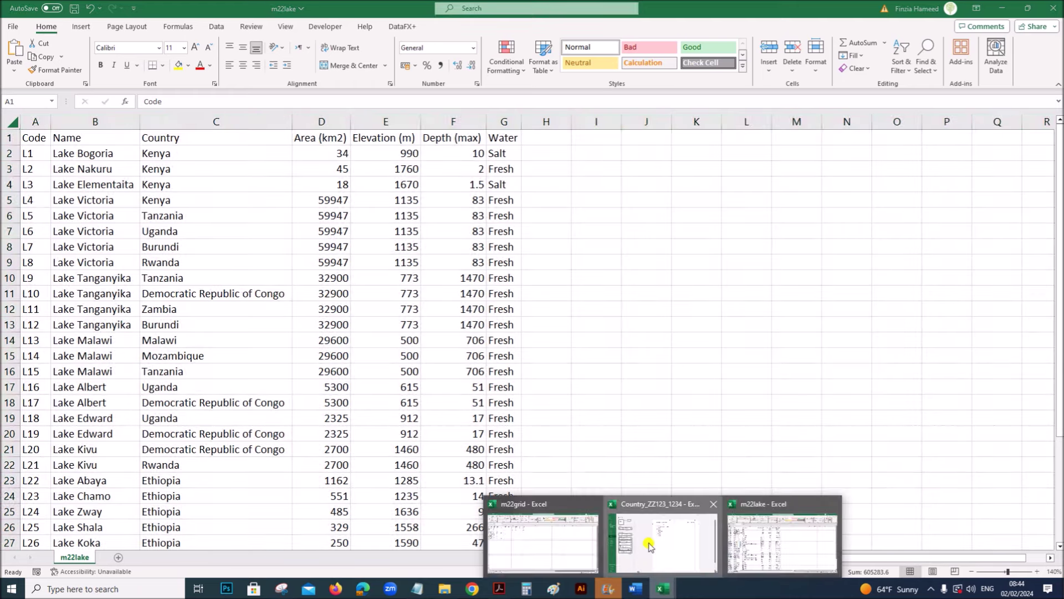
click(651, 546)
click(15, 23)
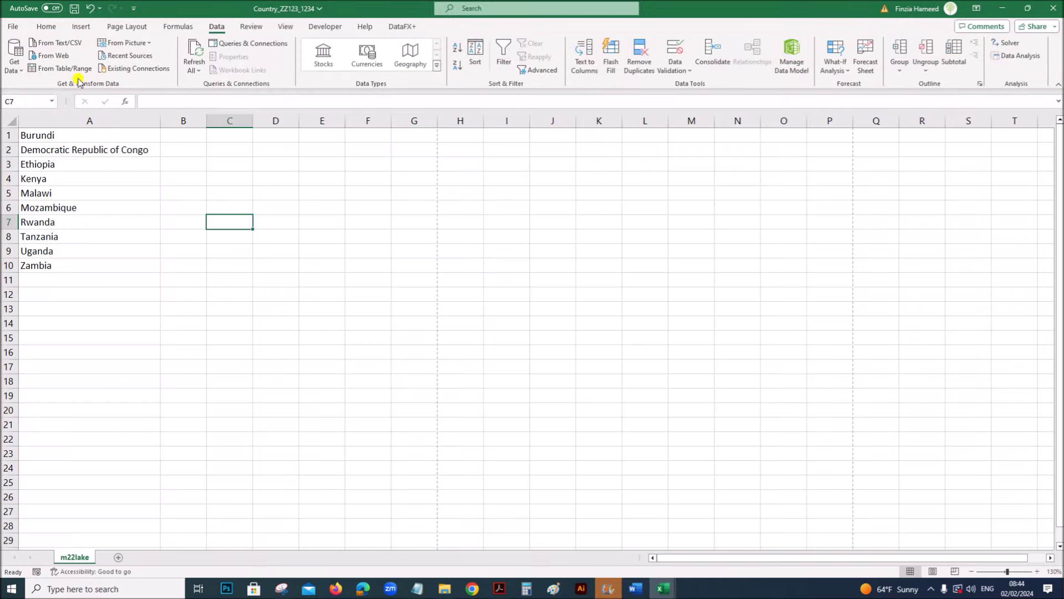
click(465, 274)
click(1057, 6)
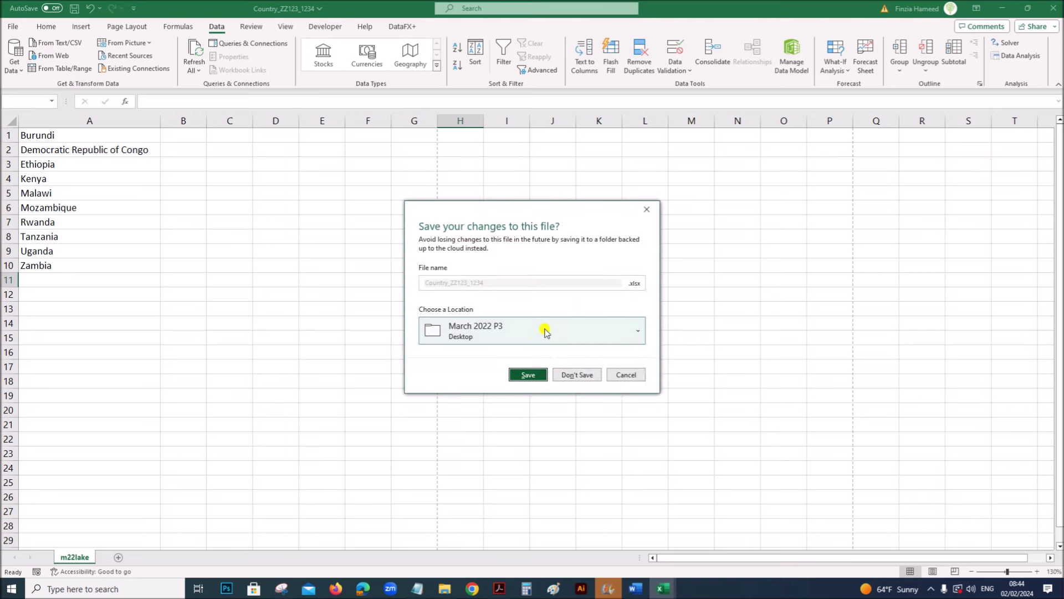
click(625, 375)
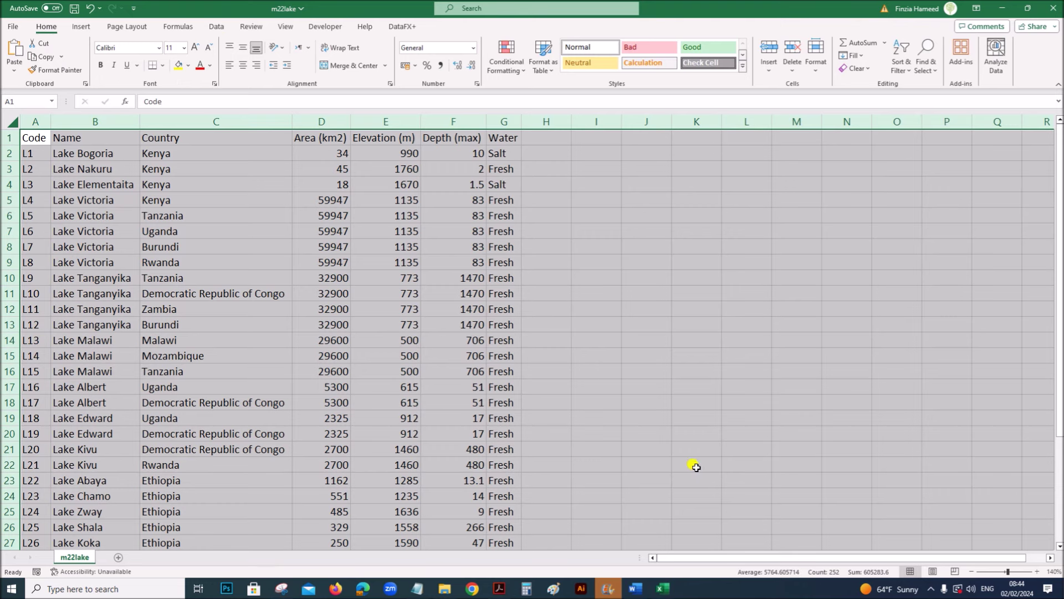
click(696, 467)
- Zoom in on m22grid and autofit every column to show full country names
mouse_move(647, 588)
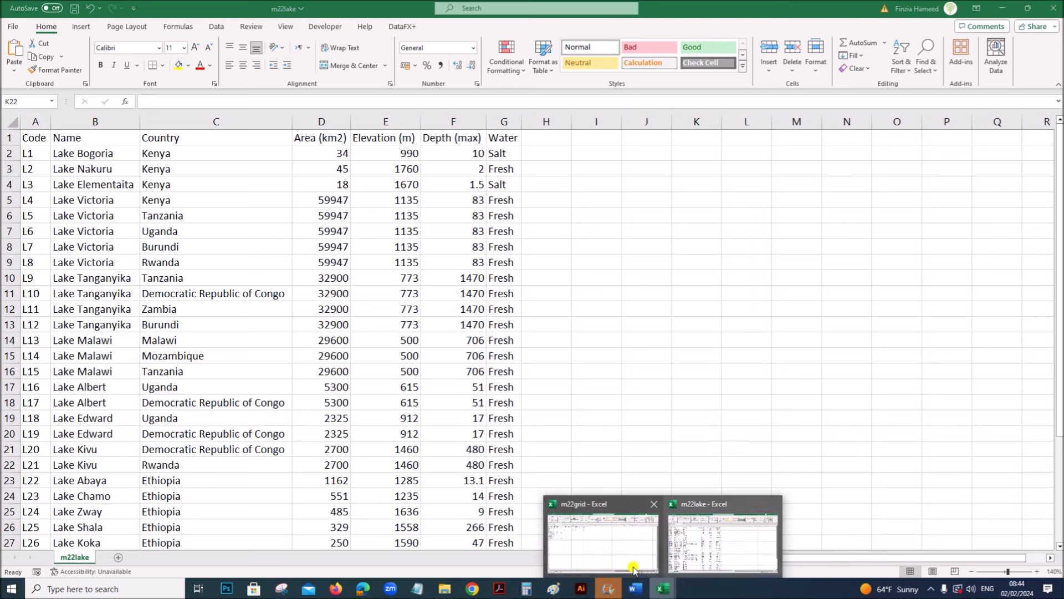
click(621, 541)
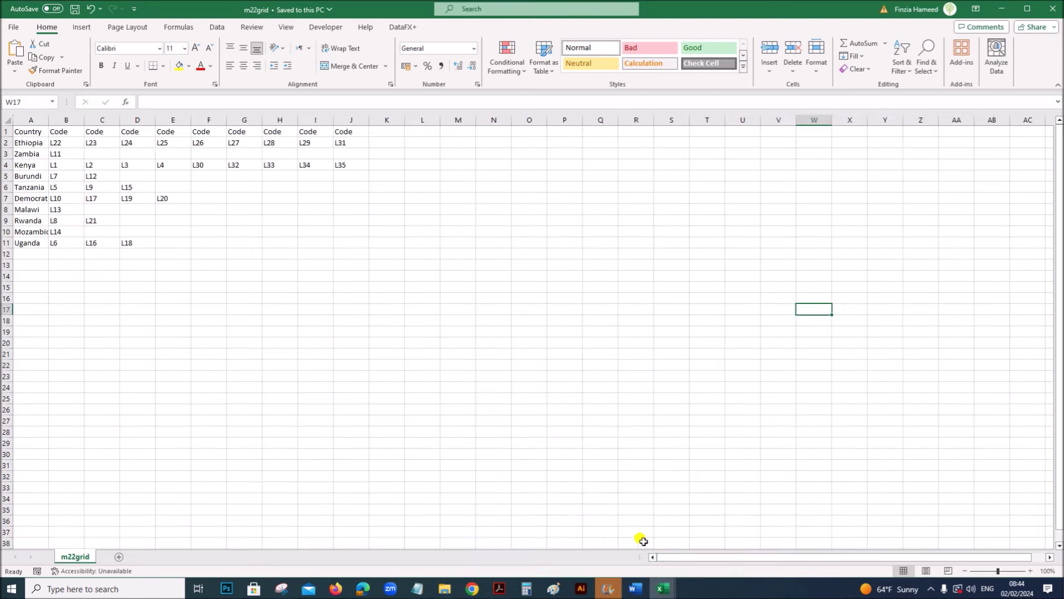
click(1031, 571)
click(1031, 571)
click(1031, 571)
click(1031, 571)
click(1030, 571)
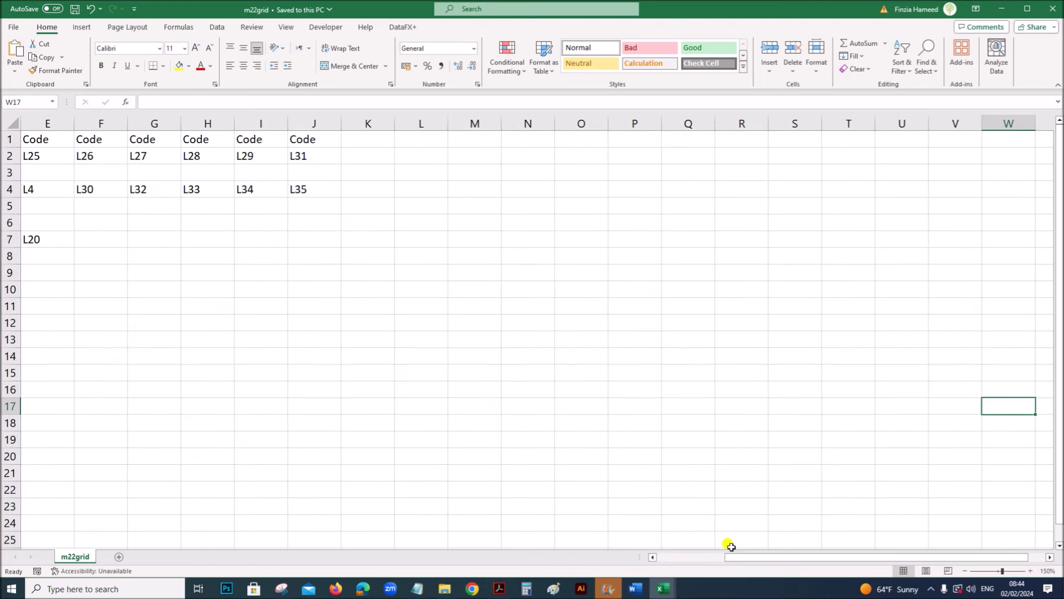
drag(731, 556, 672, 556)
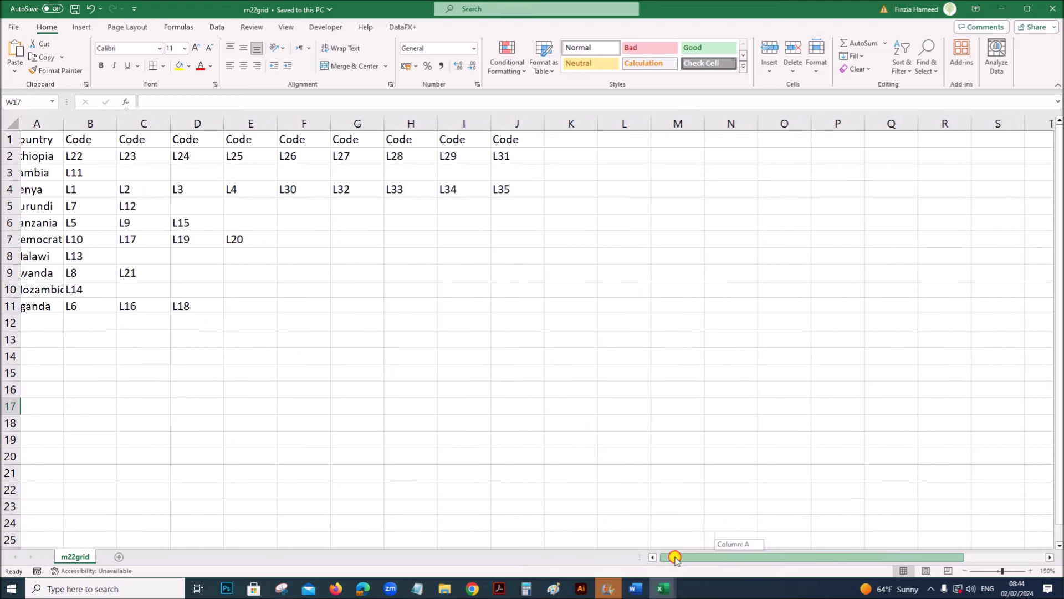
click(12, 123)
double_click(73, 122)
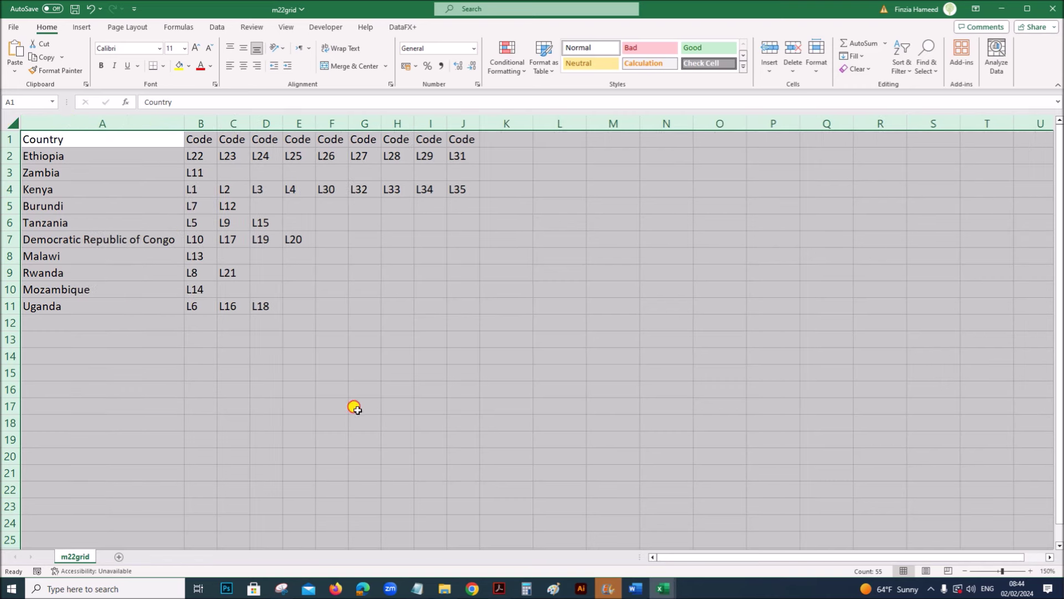
click(355, 406)
click(499, 589)
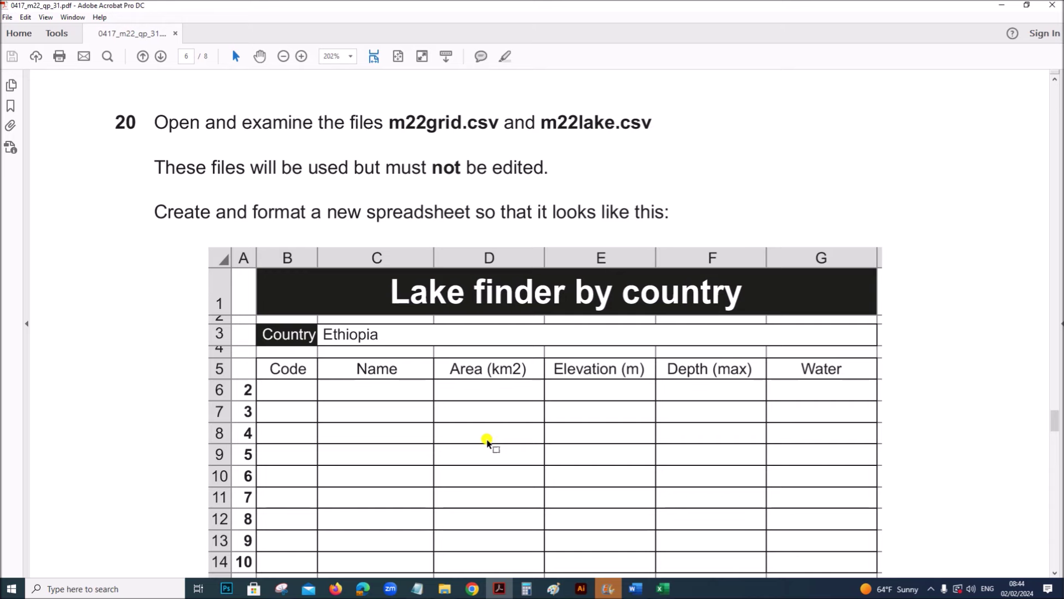
- Create a new blank workbook from Excel's start page
scroll(487, 439, down, 2)
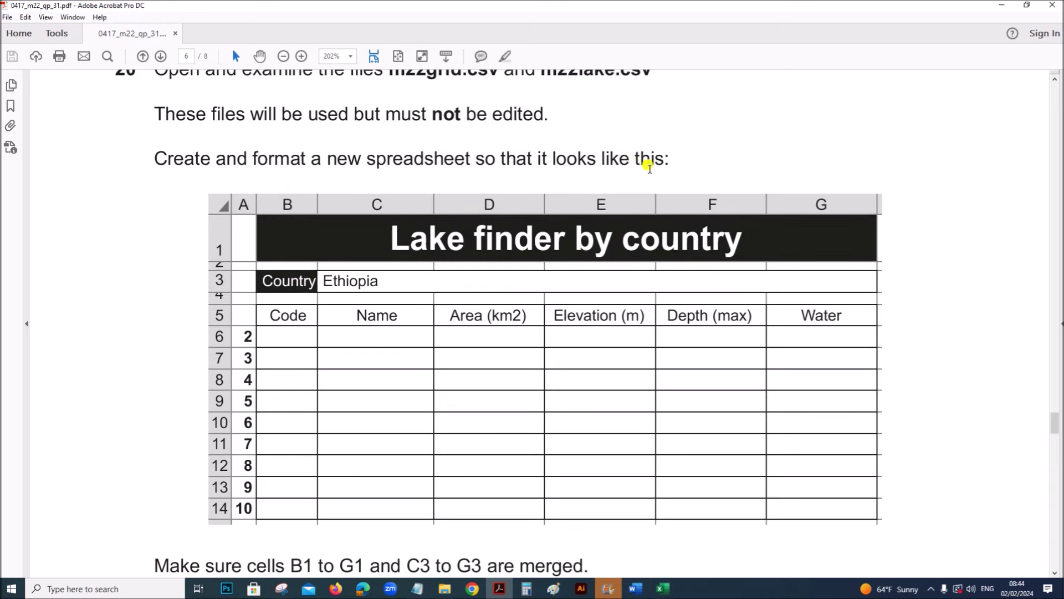
click(665, 589)
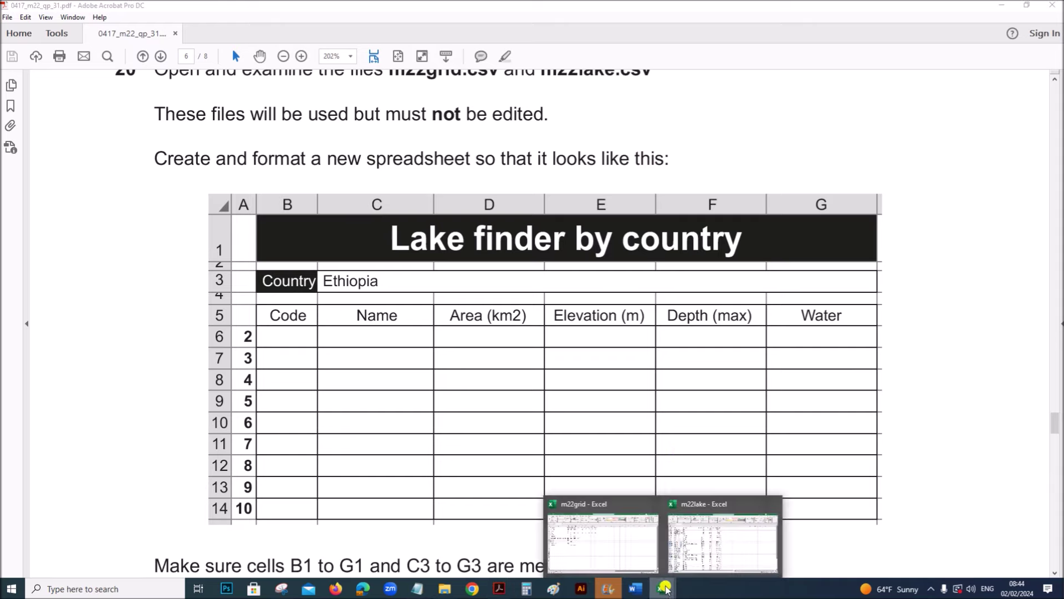
click(611, 548)
click(12, 28)
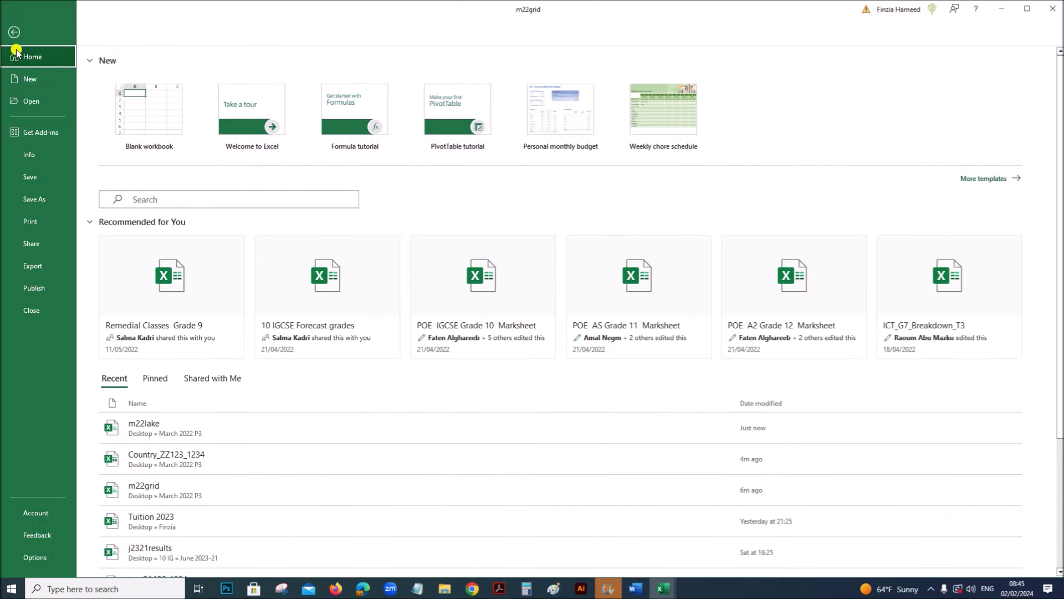
click(129, 111)
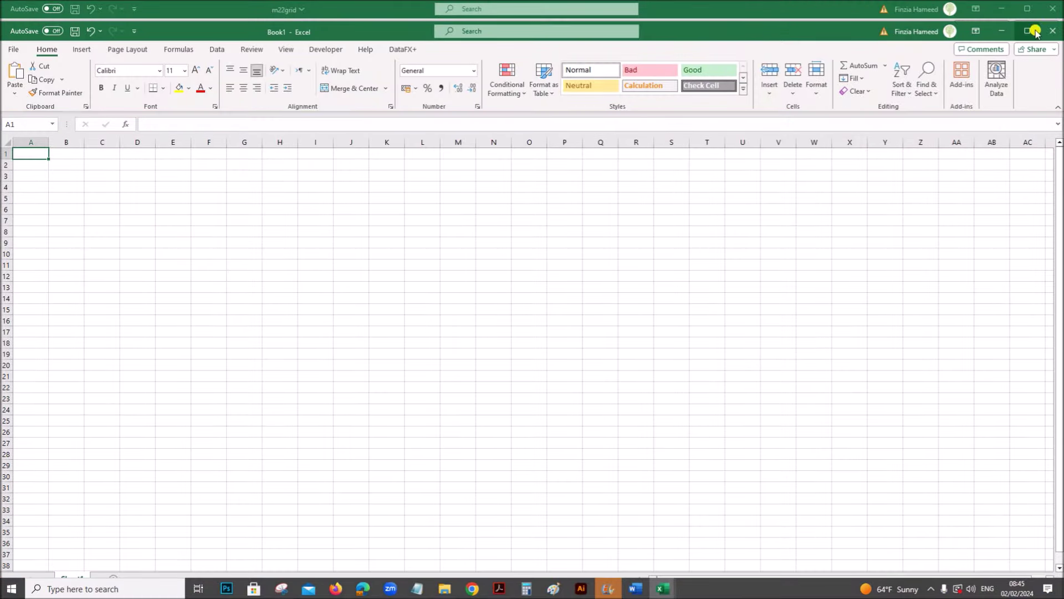
- Select and copy the Lake finder by country title text in the question paper
click(499, 589)
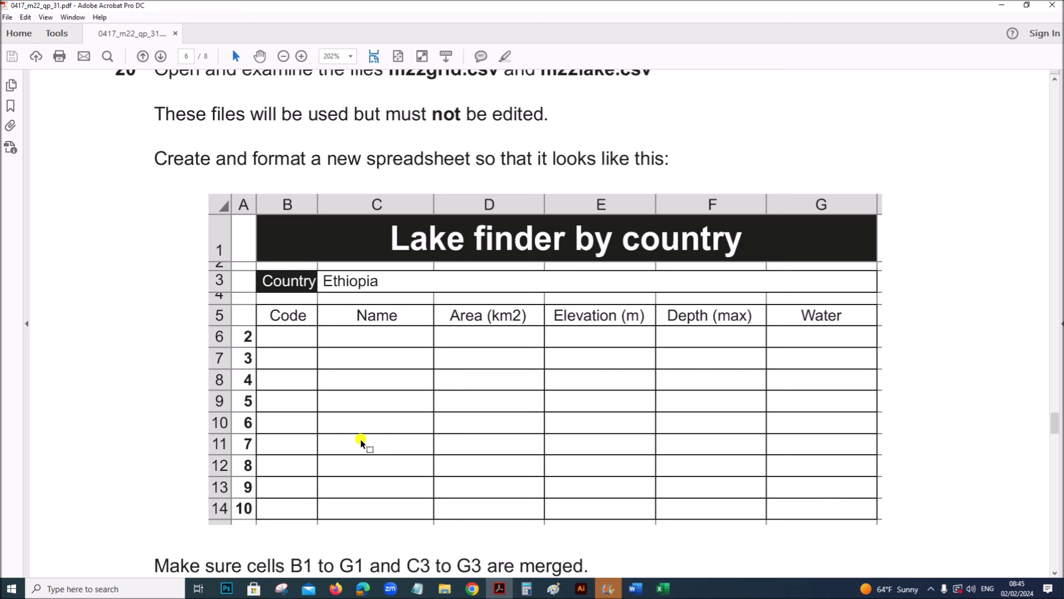
scroll(360, 439, down, 1)
scroll(363, 439, up, 1)
drag(397, 241, 710, 236)
key(ctrl+c)
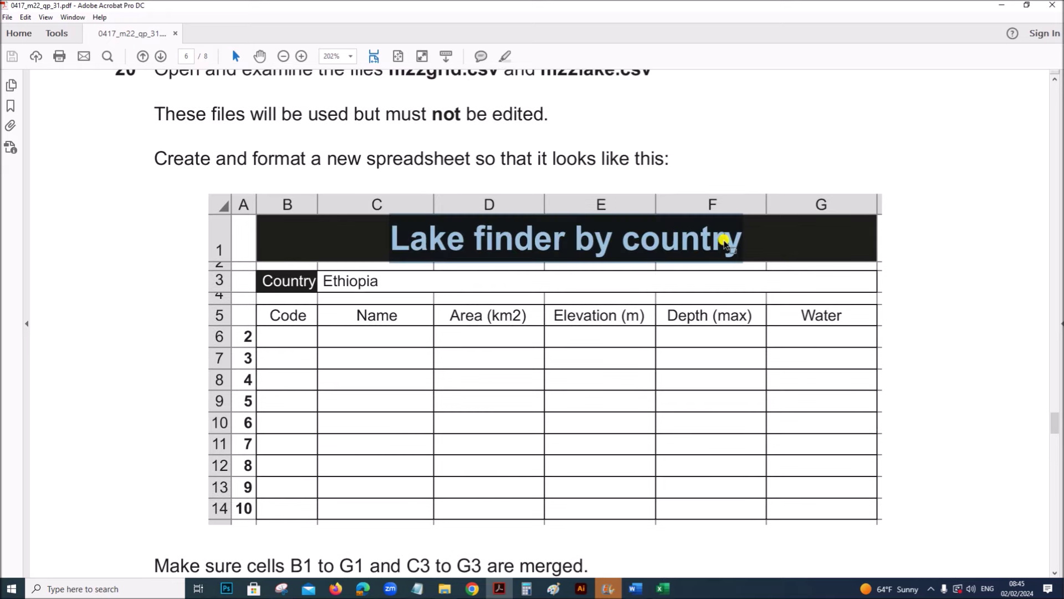
mouse_move(663, 589)
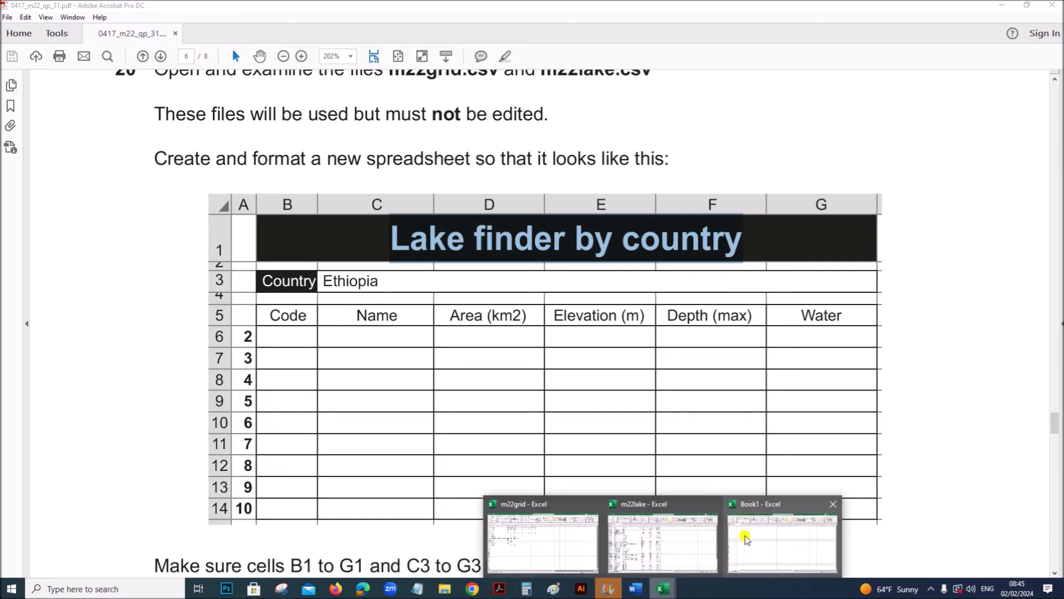
click(746, 539)
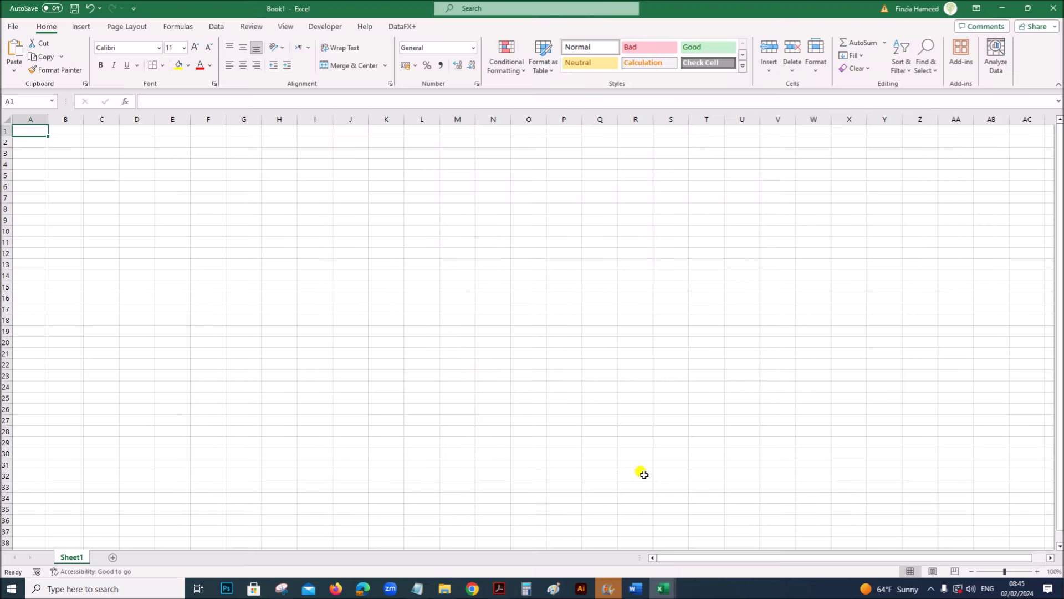
- Paste the Lake finder by country title into cell B1 of Book1
click(70, 130)
key(ctrl+v)
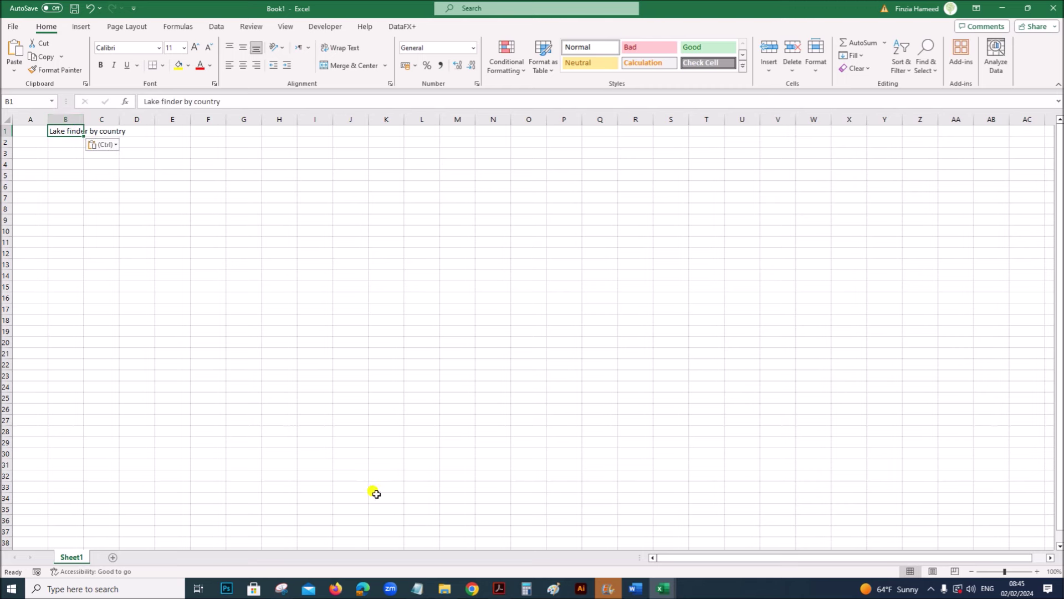
click(497, 589)
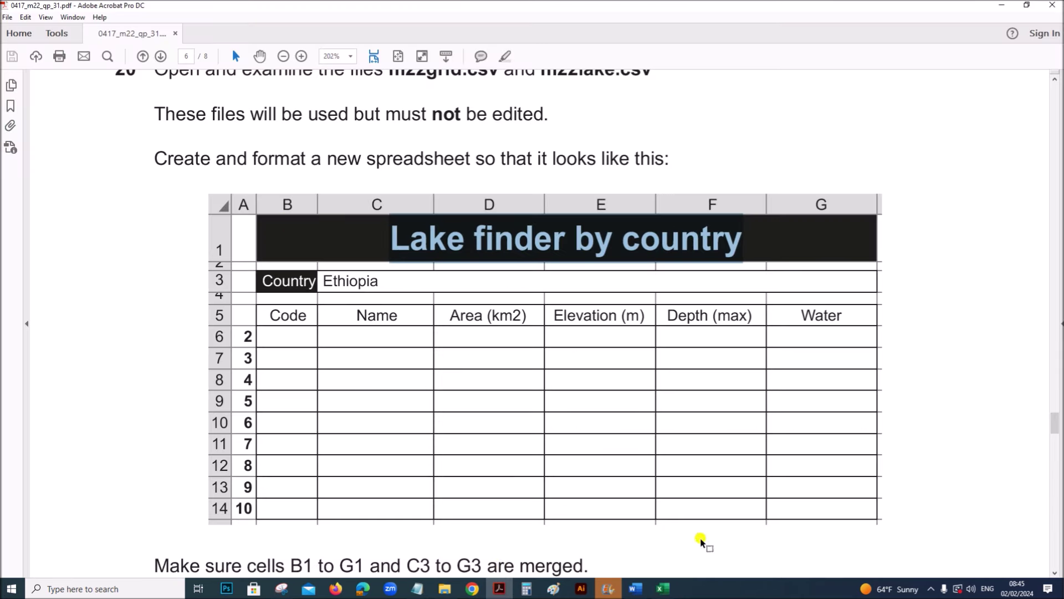
click(663, 589)
click(777, 543)
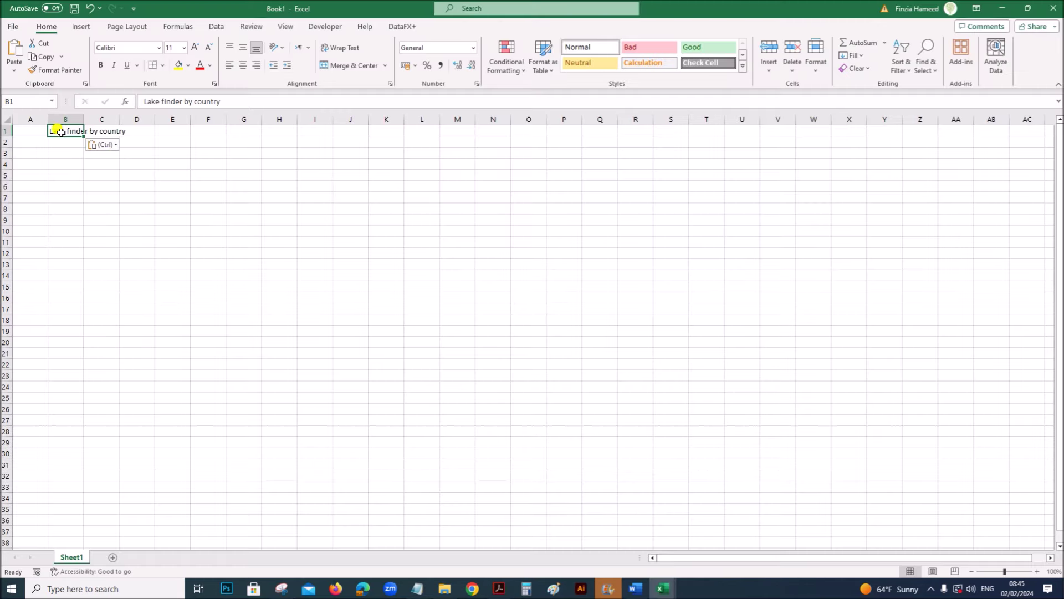
- Merge and centre the title across B1:G1, comparing it with the PDF layout
drag(58, 130, 242, 132)
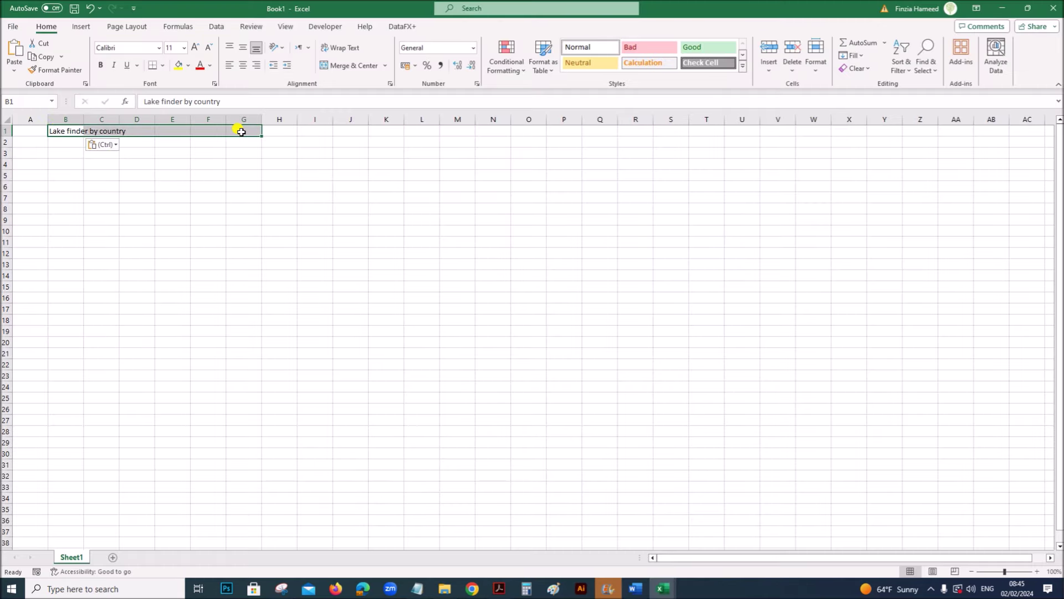
click(313, 65)
click(496, 591)
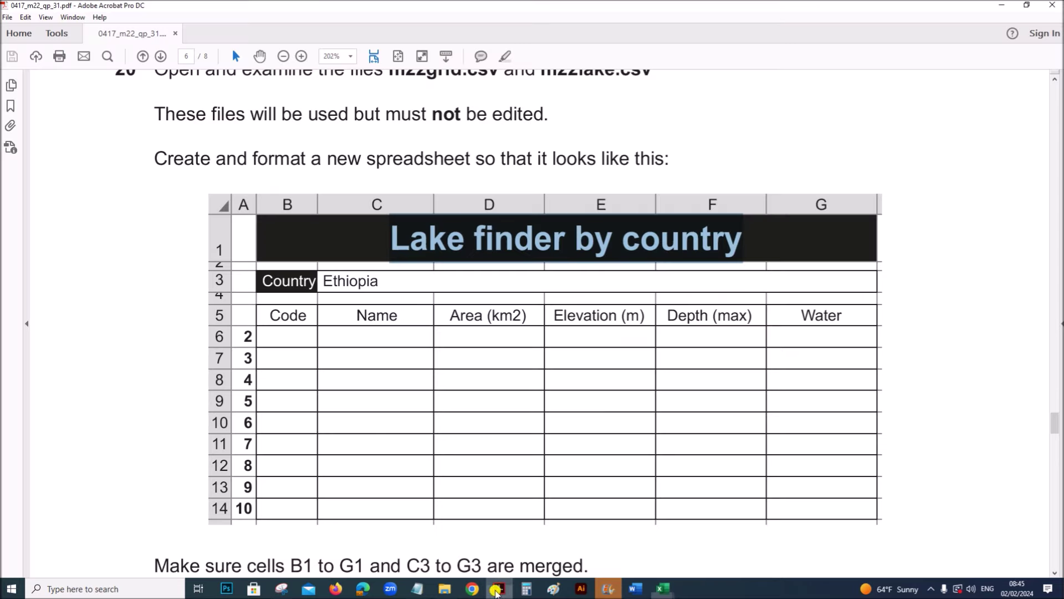
scroll(475, 482, down, 3)
scroll(477, 480, up, 2)
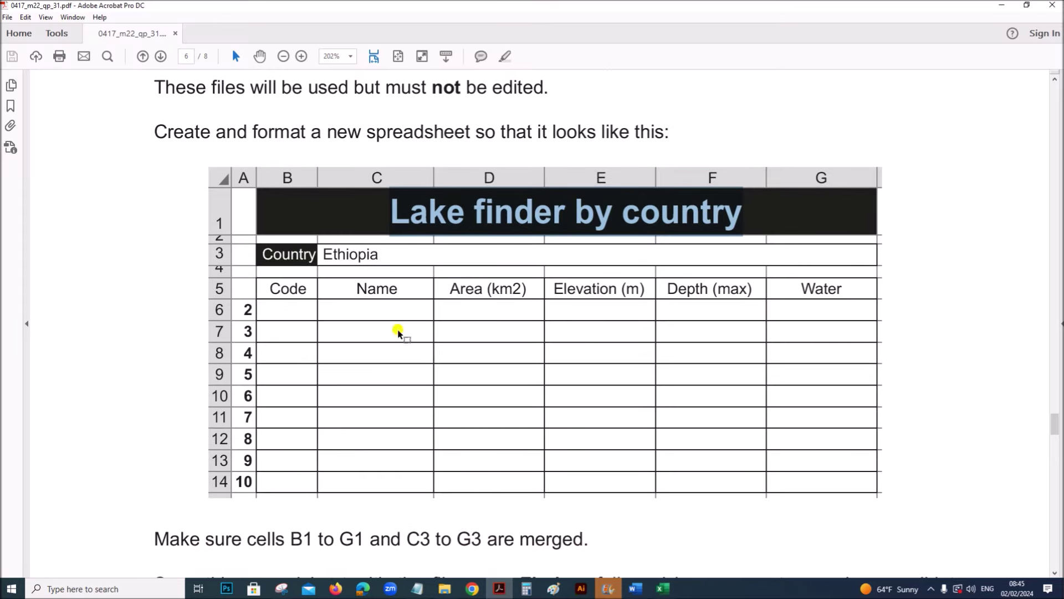
click(663, 589)
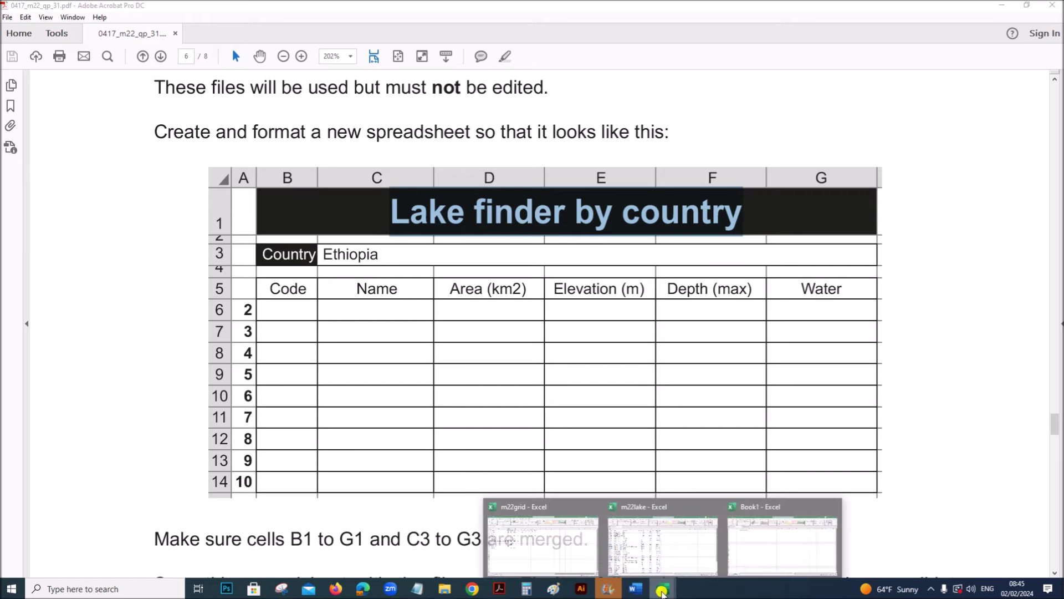
click(778, 557)
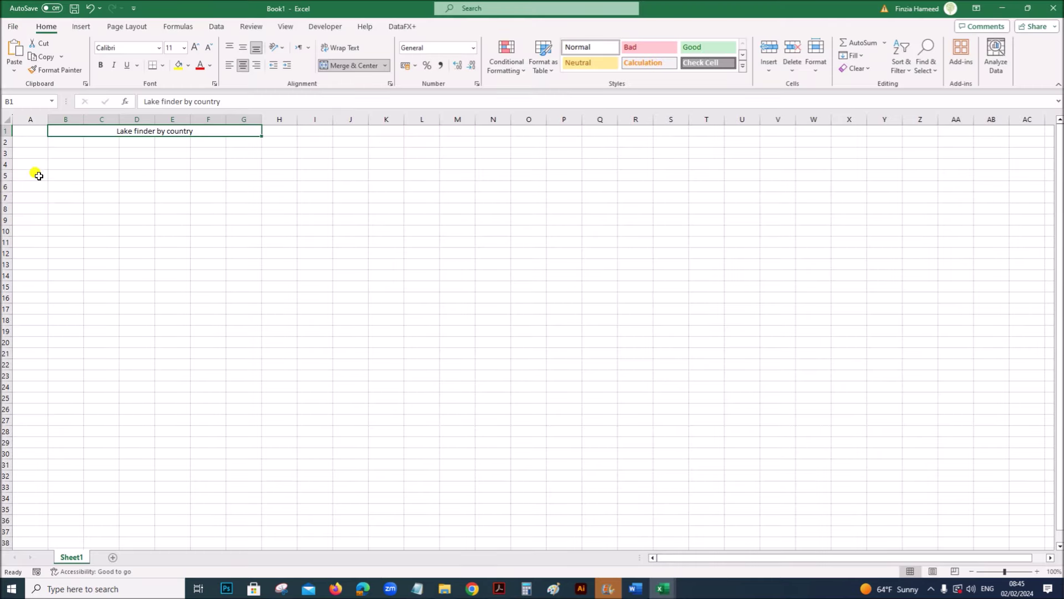
click(56, 144)
- Enter Country in B2 and Ethiopia in C2, zooming the sheet to 170%
text(Country)
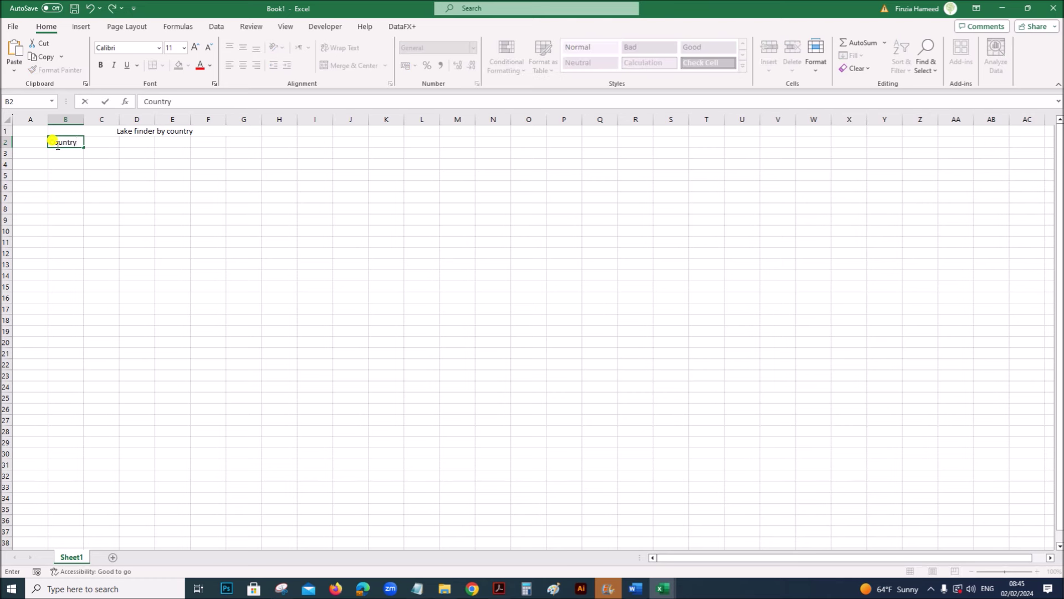
key(Tab)
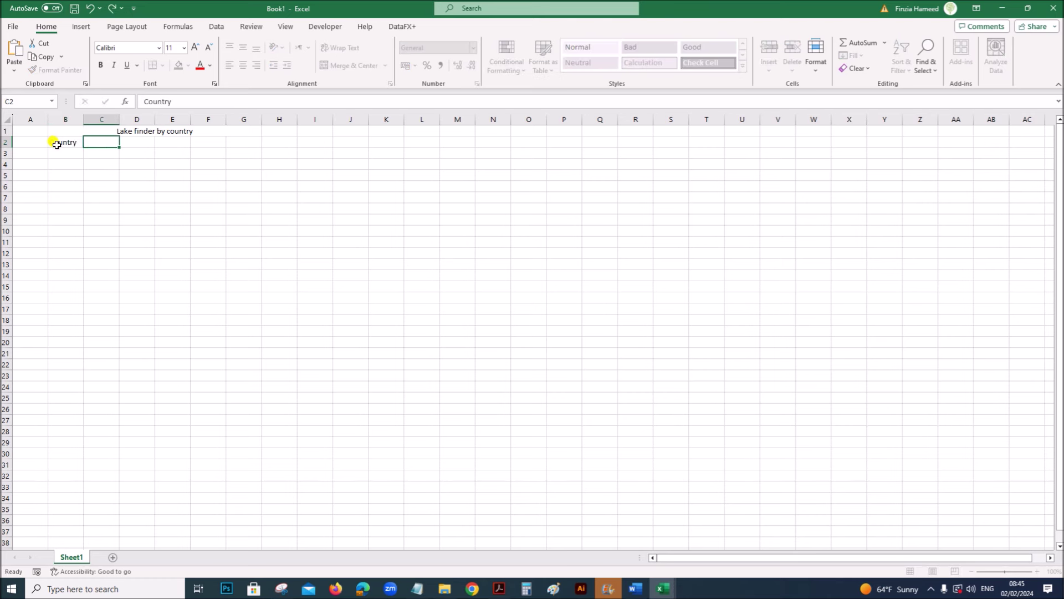
text(Ethiopia)
click(249, 242)
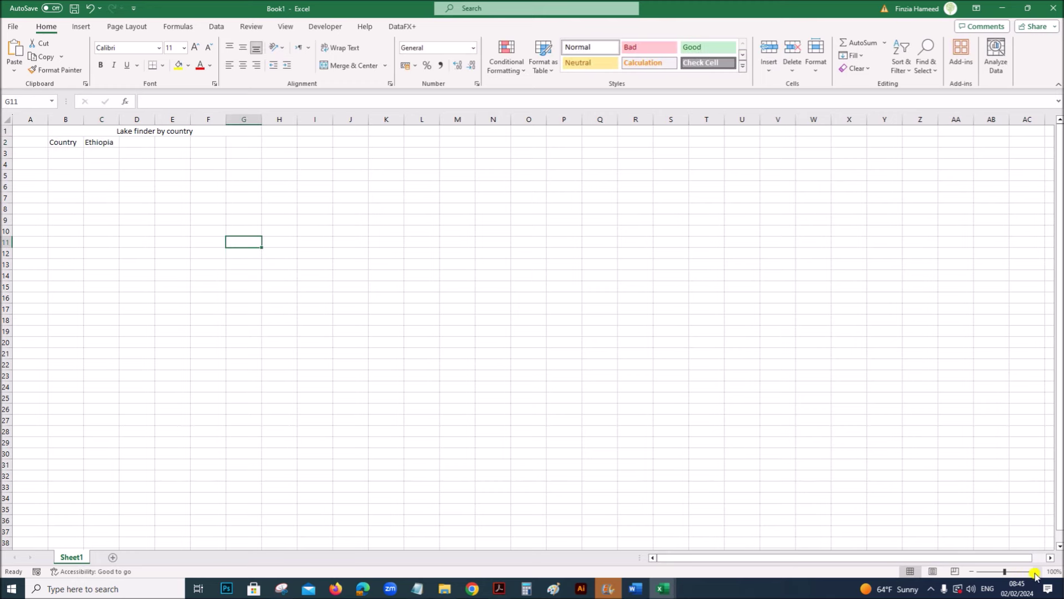
drag(1016, 577, 1013, 576)
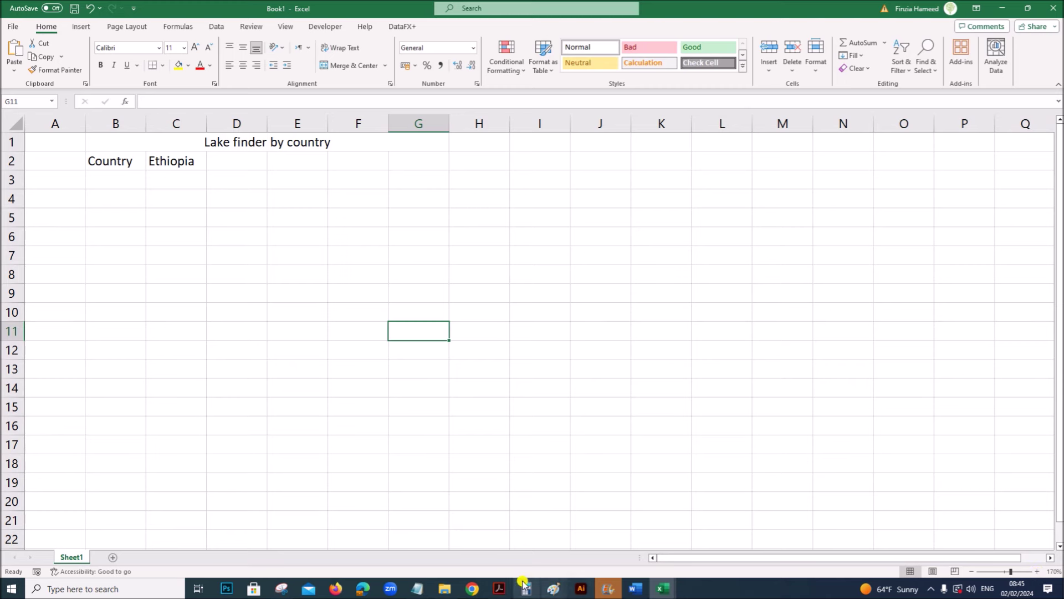
- Merge C2:G2 with Ethiopia centred across it
click(499, 589)
click(476, 468)
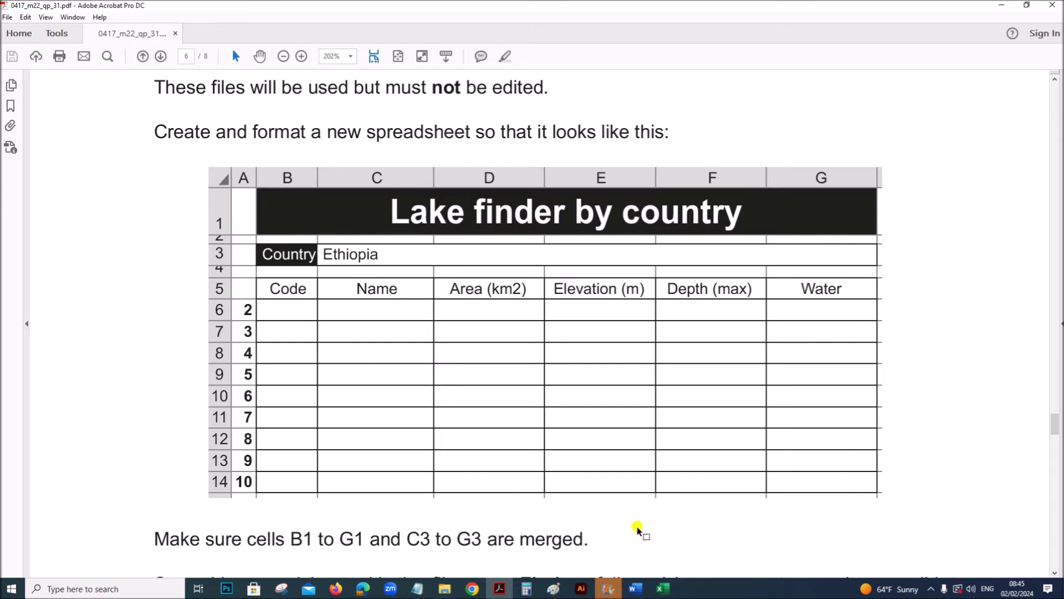
click(663, 588)
click(756, 547)
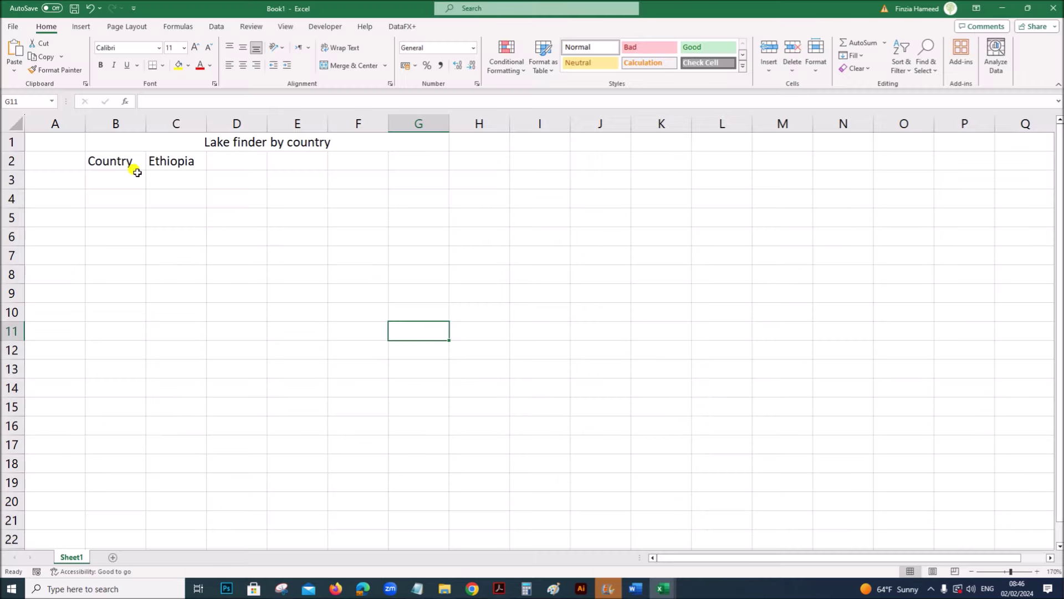
drag(165, 161, 425, 163)
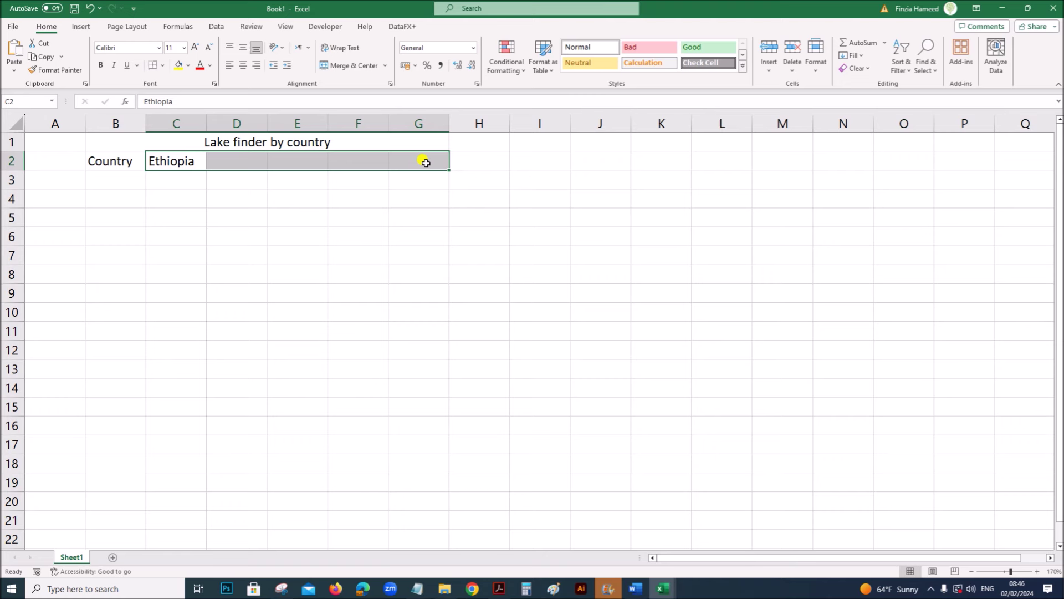
click(357, 71)
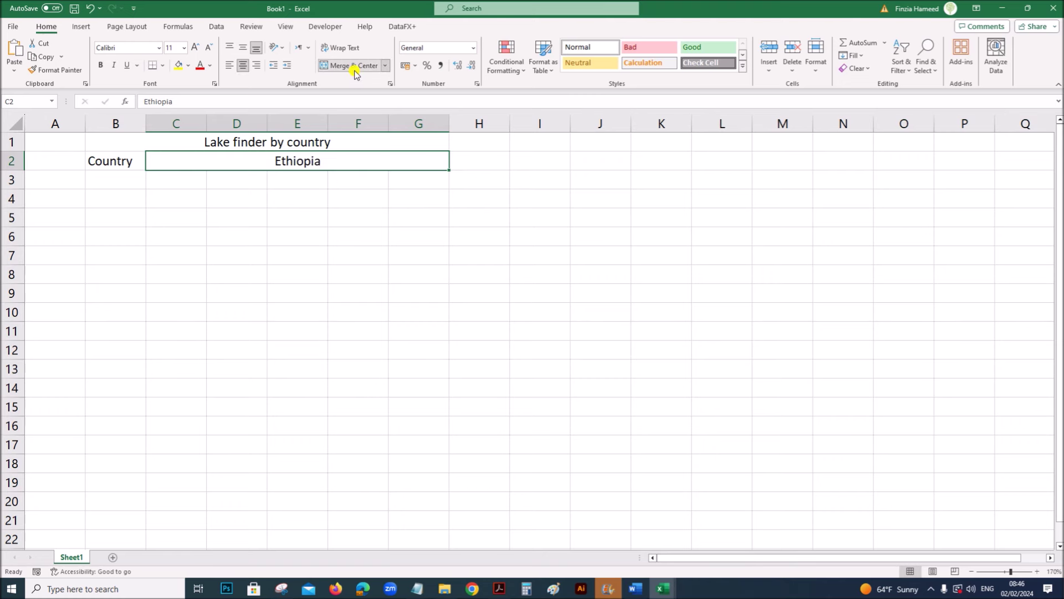
- Left-align Ethiopia within its merged cells, checking against the PDF
click(228, 66)
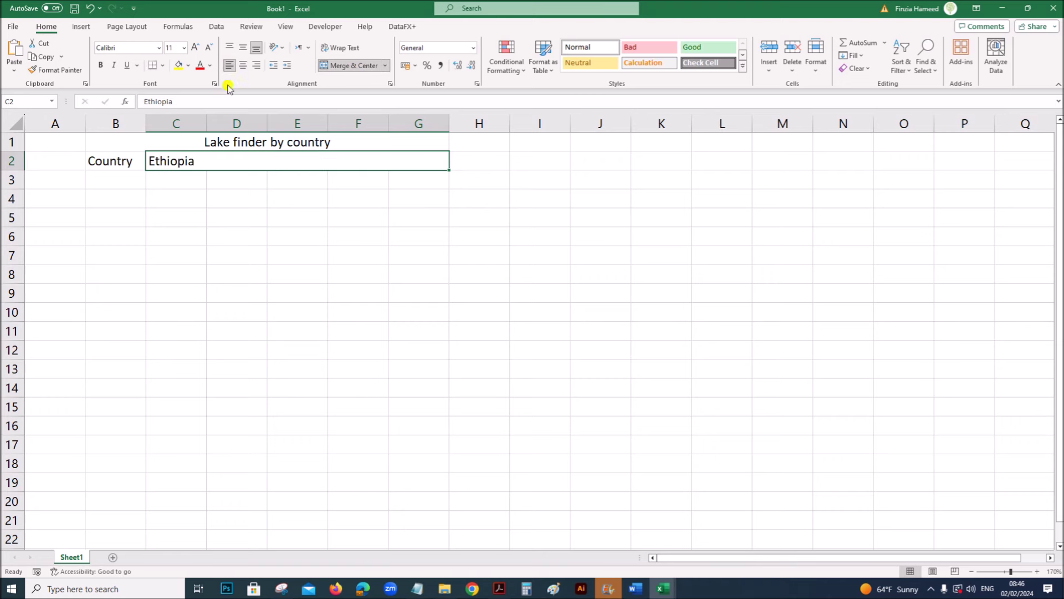
click(499, 589)
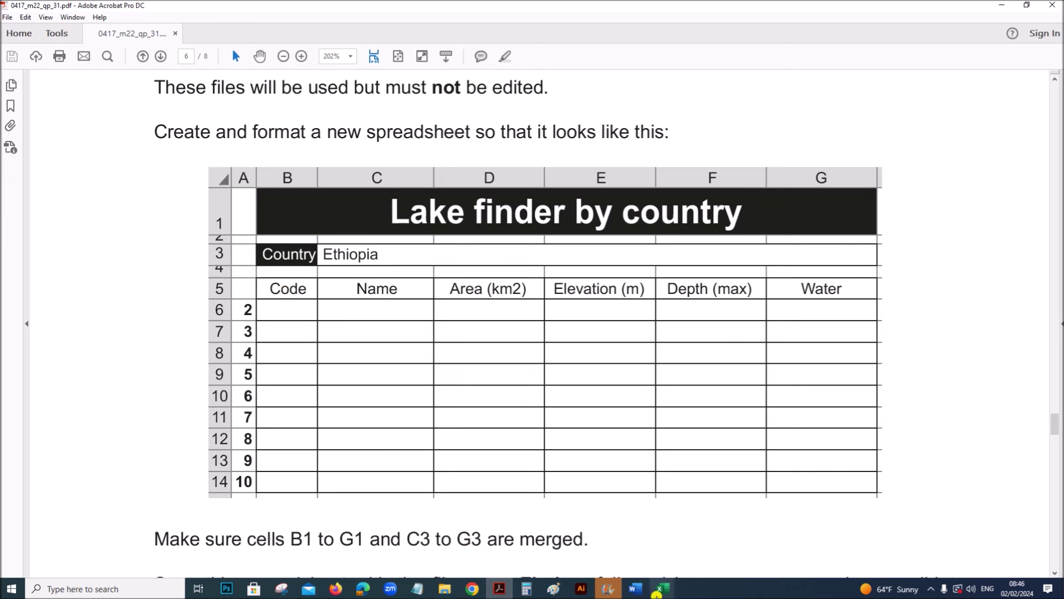
mouse_move(678, 584)
click(732, 569)
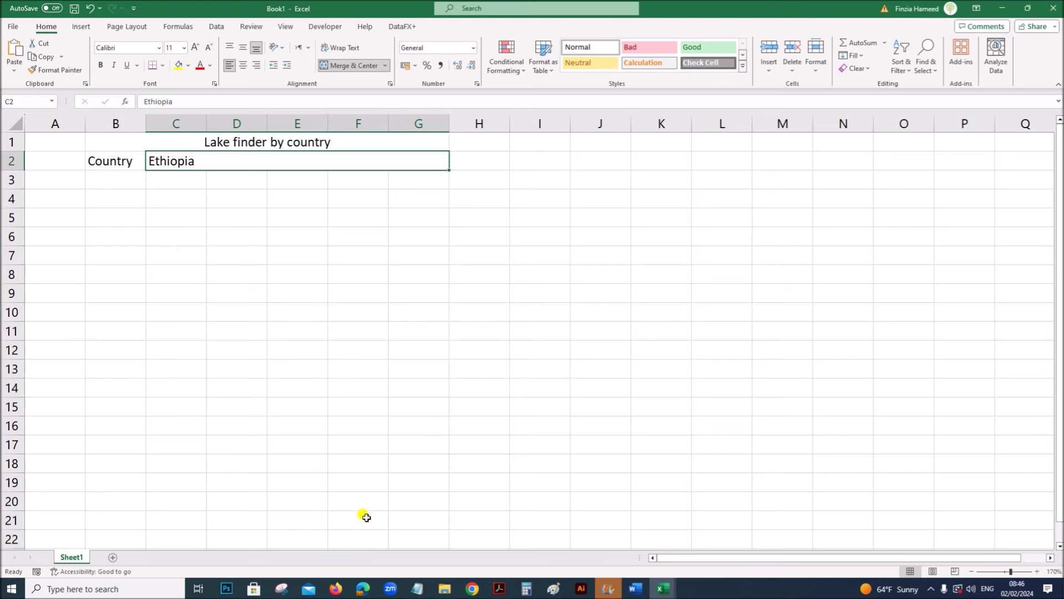
click(499, 589)
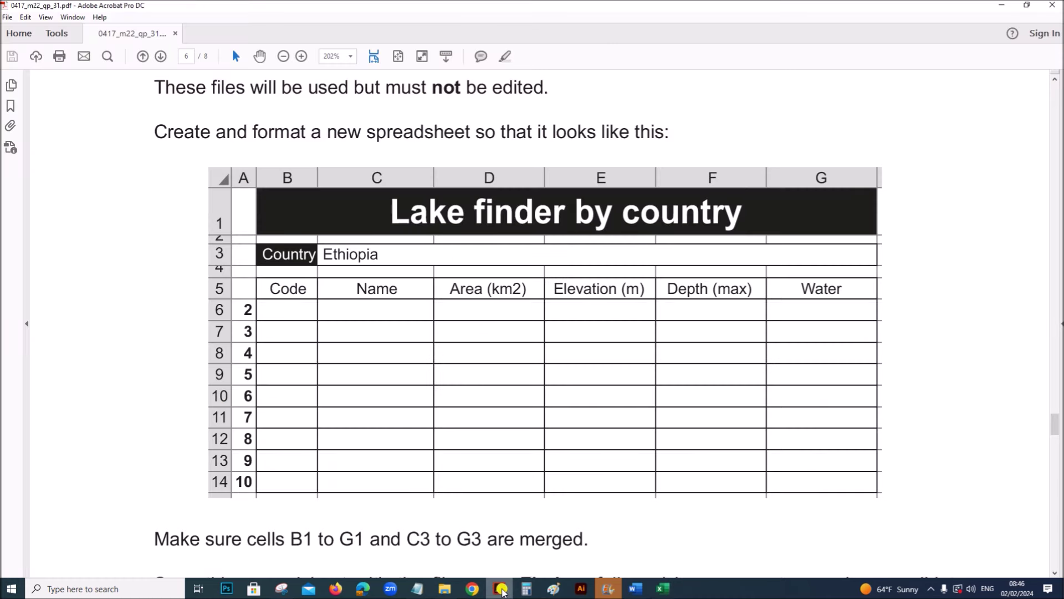
mouse_move(663, 587)
click(782, 532)
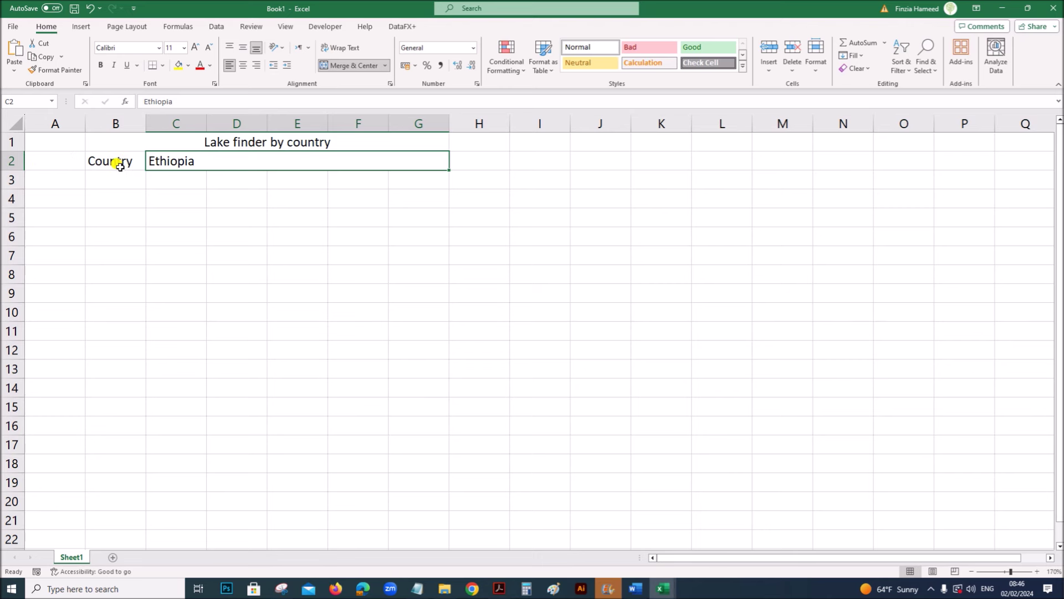
- Insert a blank row above Country and shrink it to about 9 pixels high
right_click(23, 154)
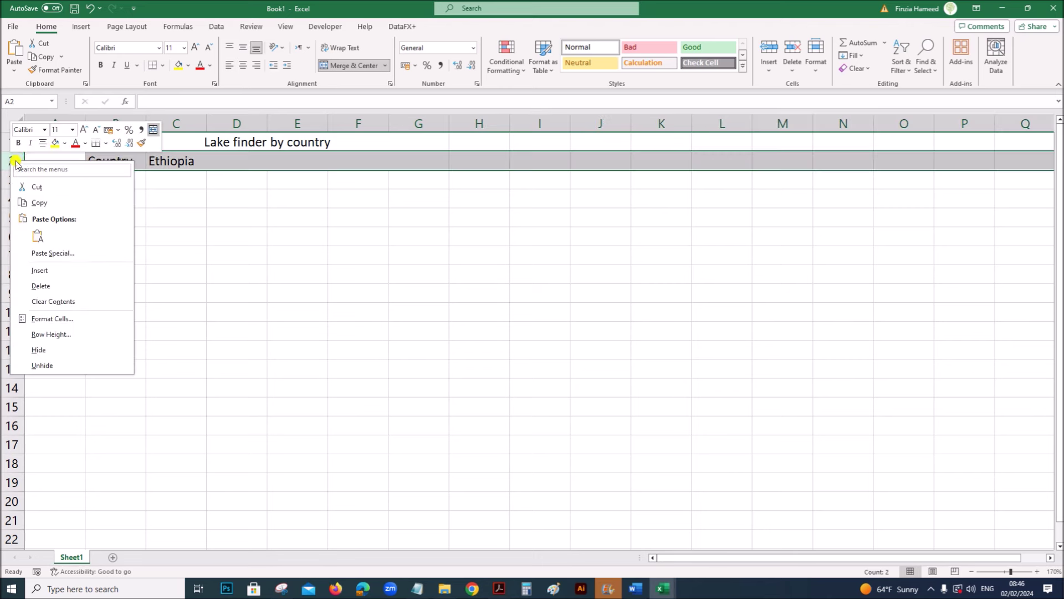
click(51, 268)
click(158, 243)
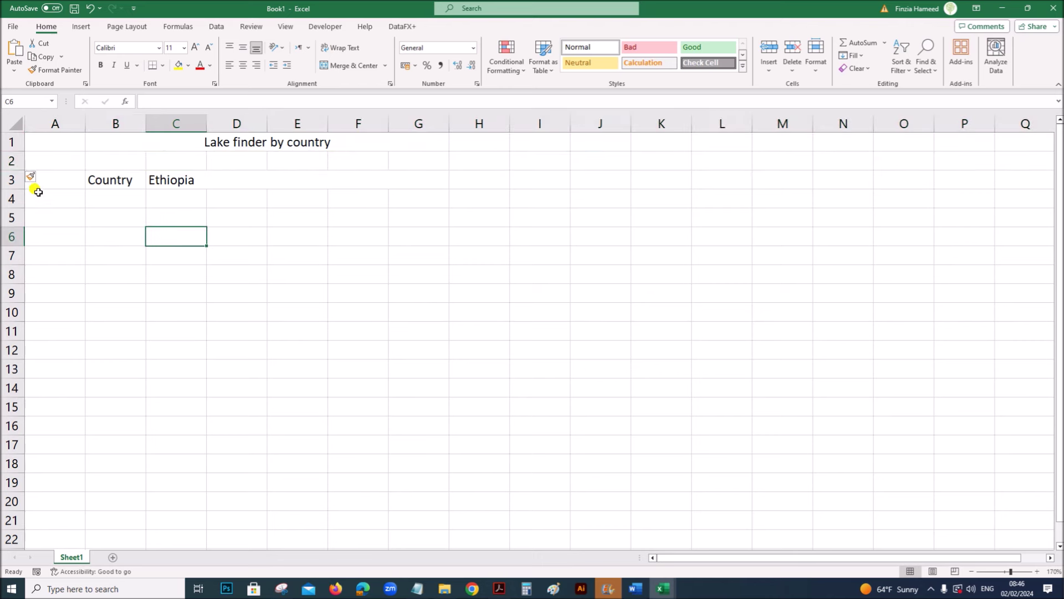
mouse_move(19, 171)
mouse_down()
mouse_move(22, 160)
mouse_move(15, 187)
mouse_up()
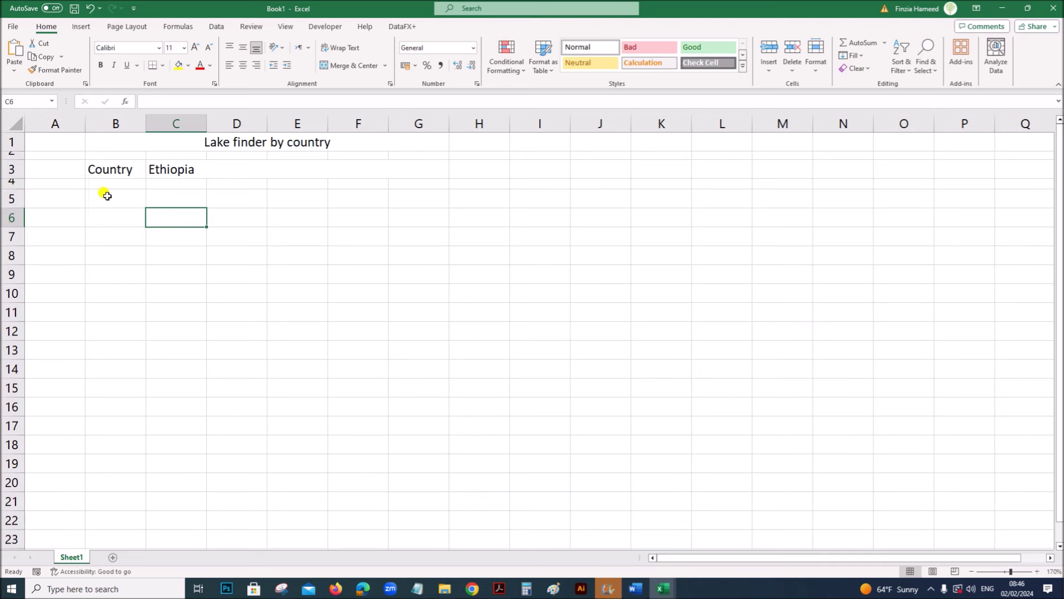
- Enter Code in B5, Name in C5, and Area (km2) copied from the PDF in D5
click(110, 199)
text(Code)
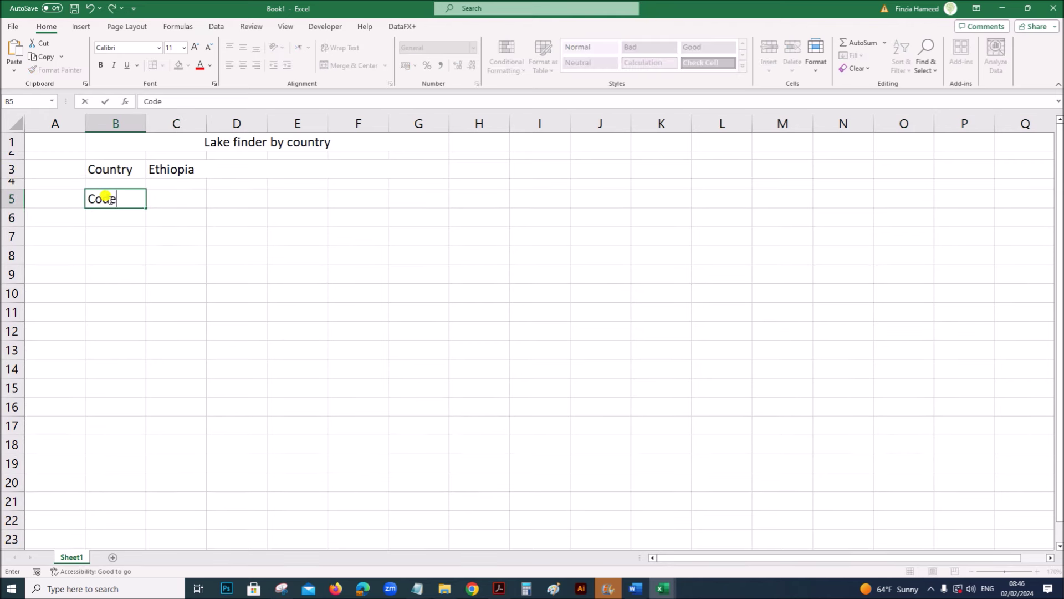
key(Tab)
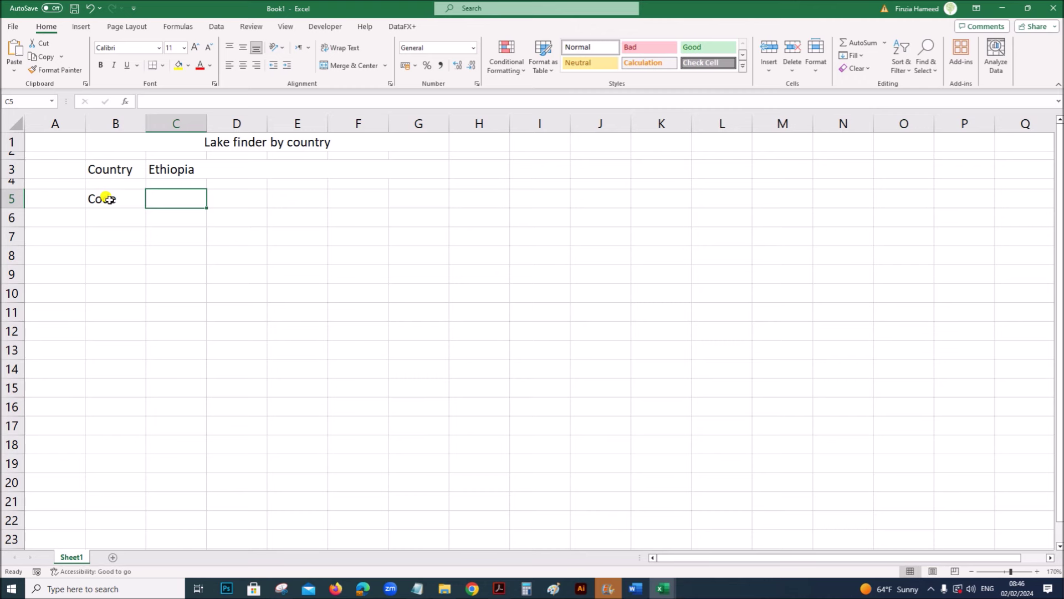
text(Name)
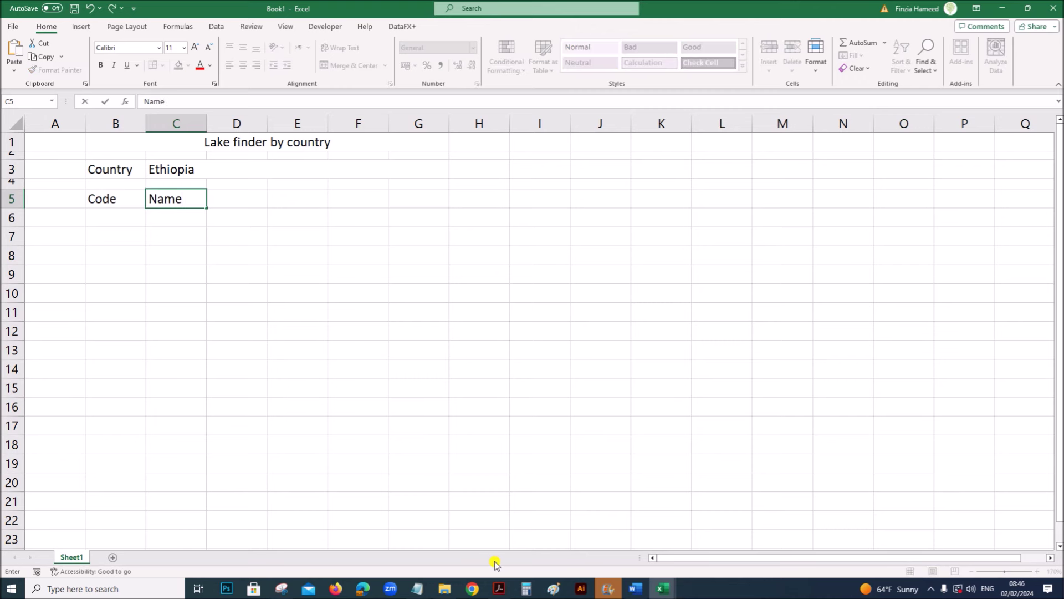
click(499, 588)
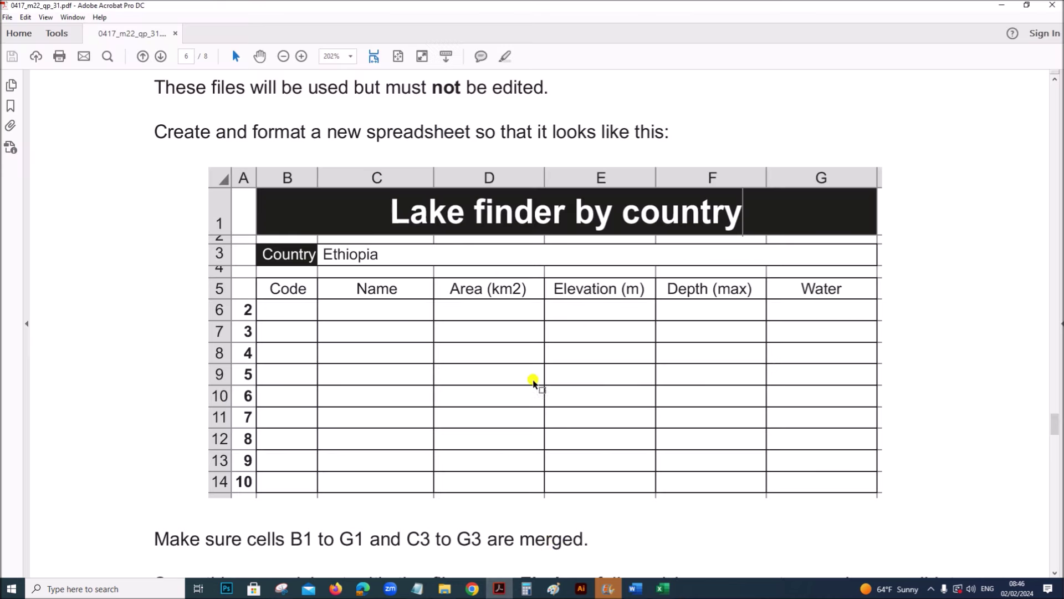
drag(447, 288, 526, 290)
key(ctrl+c)
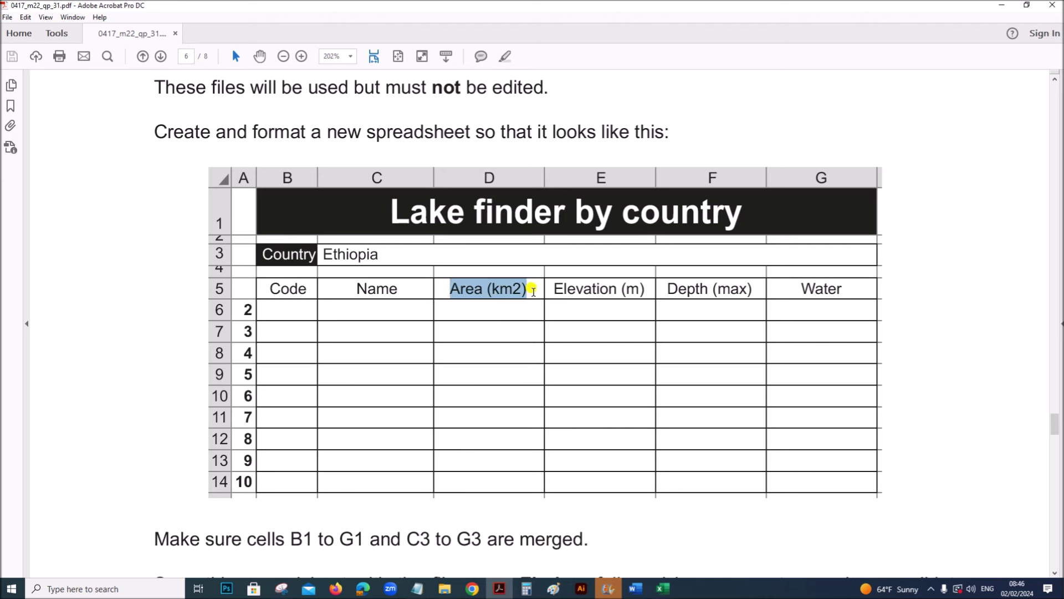
mouse_move(663, 588)
click(733, 536)
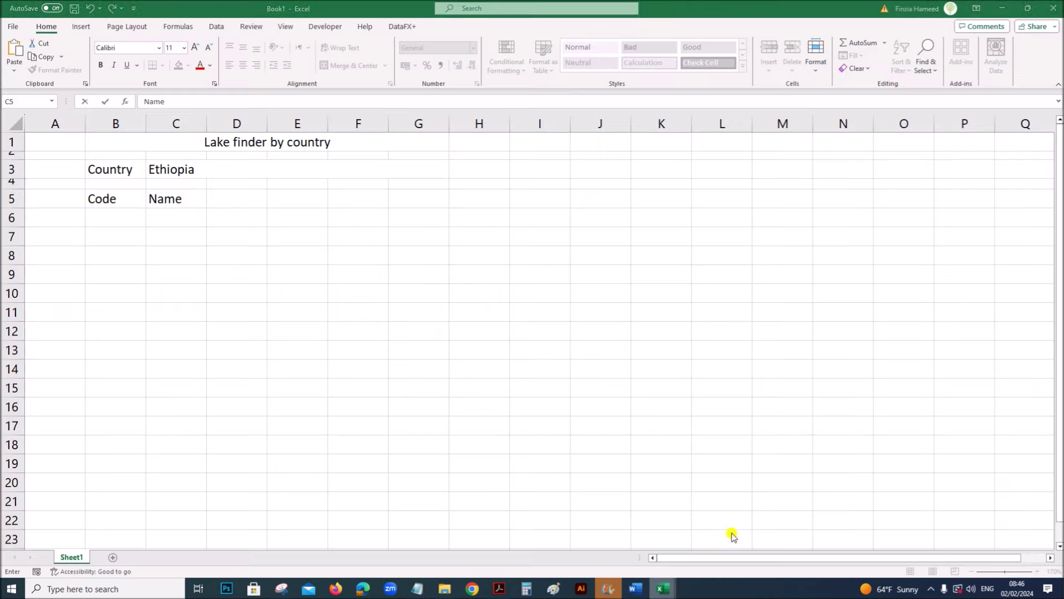
click(237, 198)
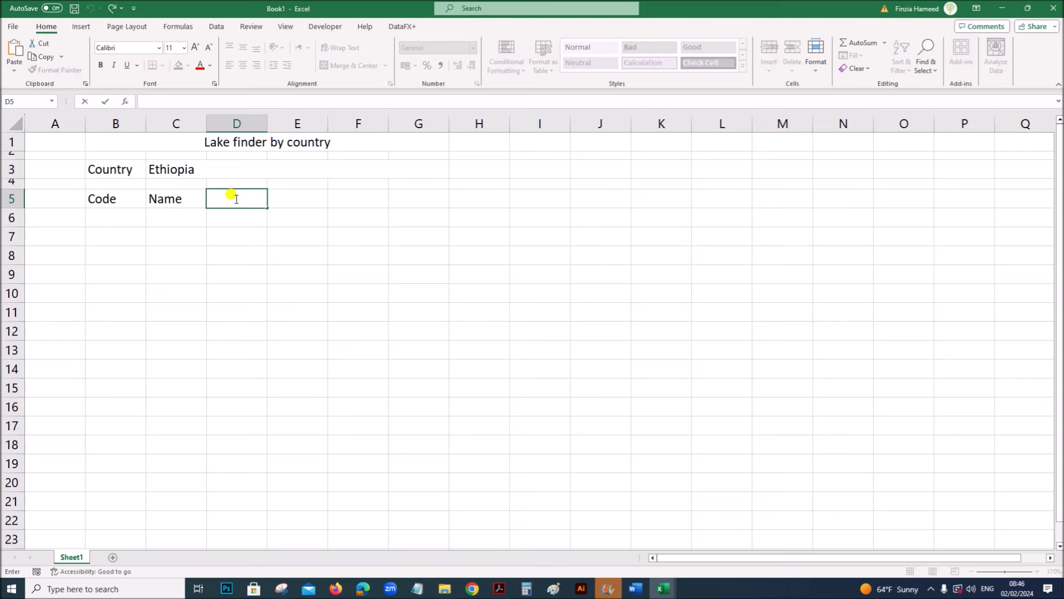
key(ctrl+v)
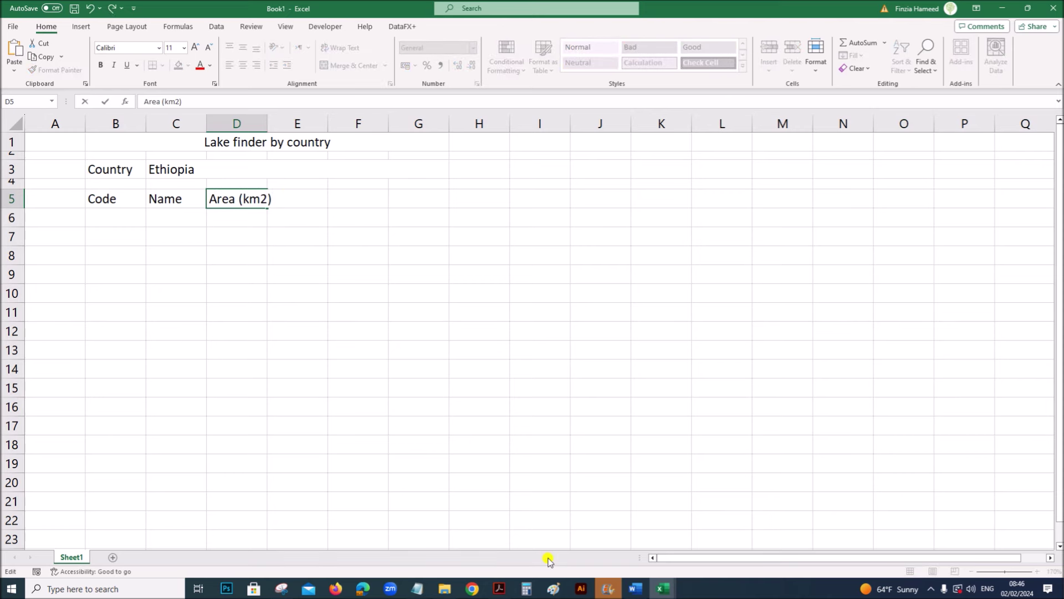
- Enter the Elevation (m) heading in cell E5
click(499, 588)
drag(555, 288, 640, 288)
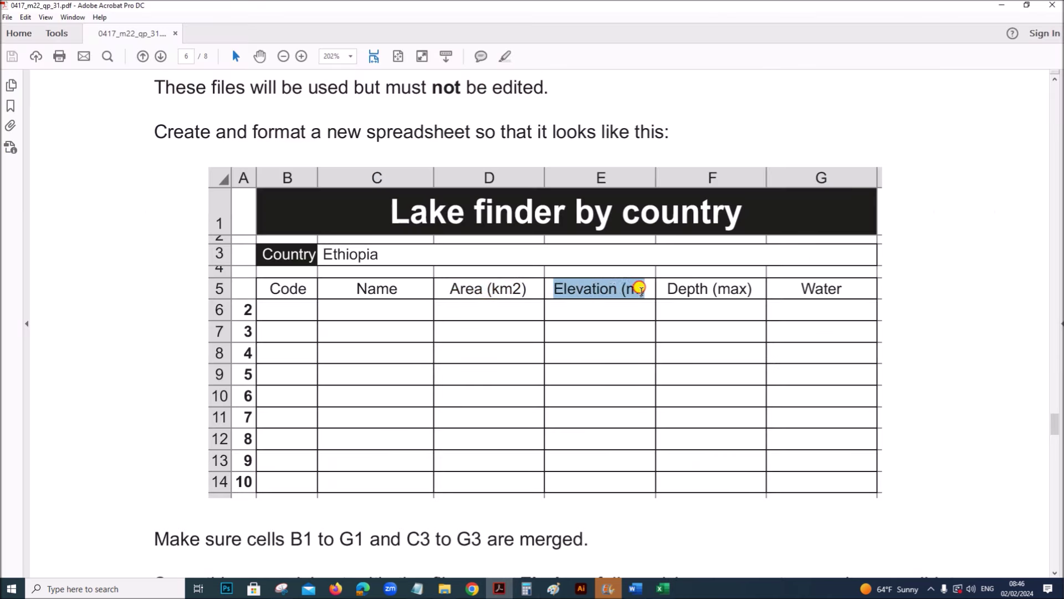
mouse_move(663, 588)
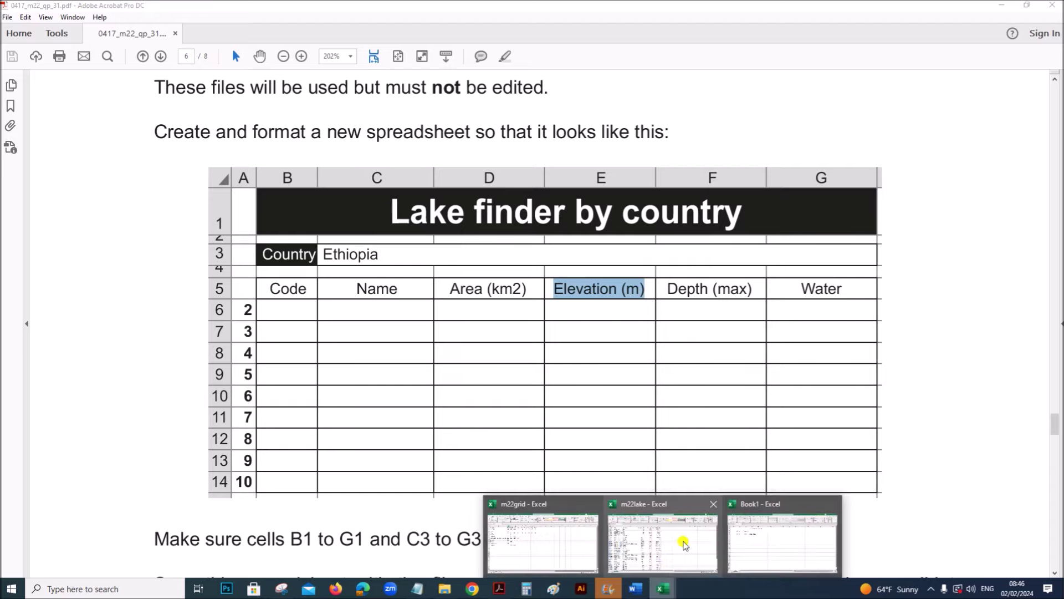
click(768, 531)
click(304, 198)
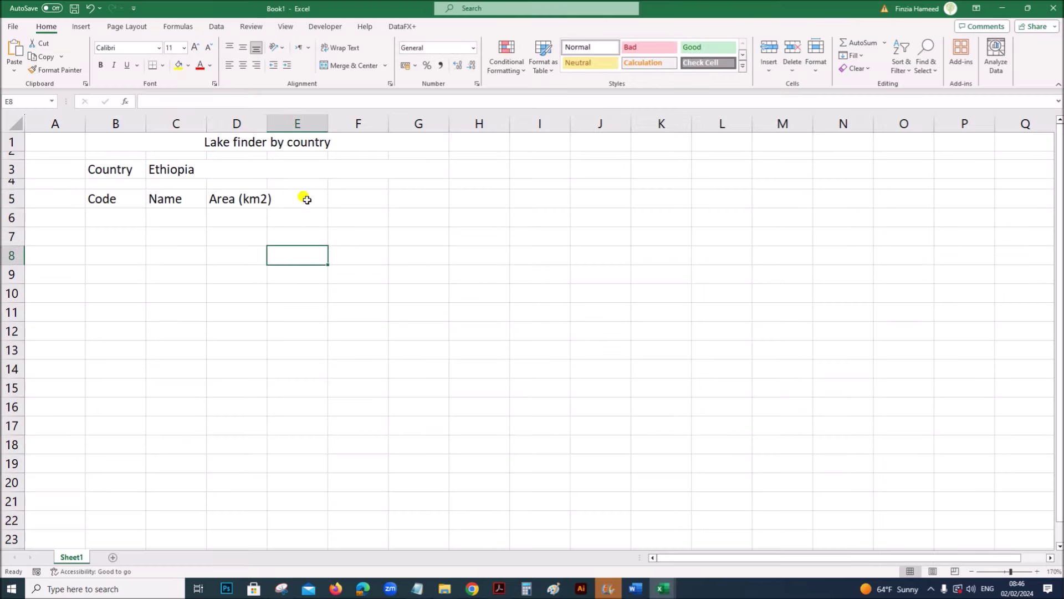
double_click(306, 198)
text(Elevation (m))
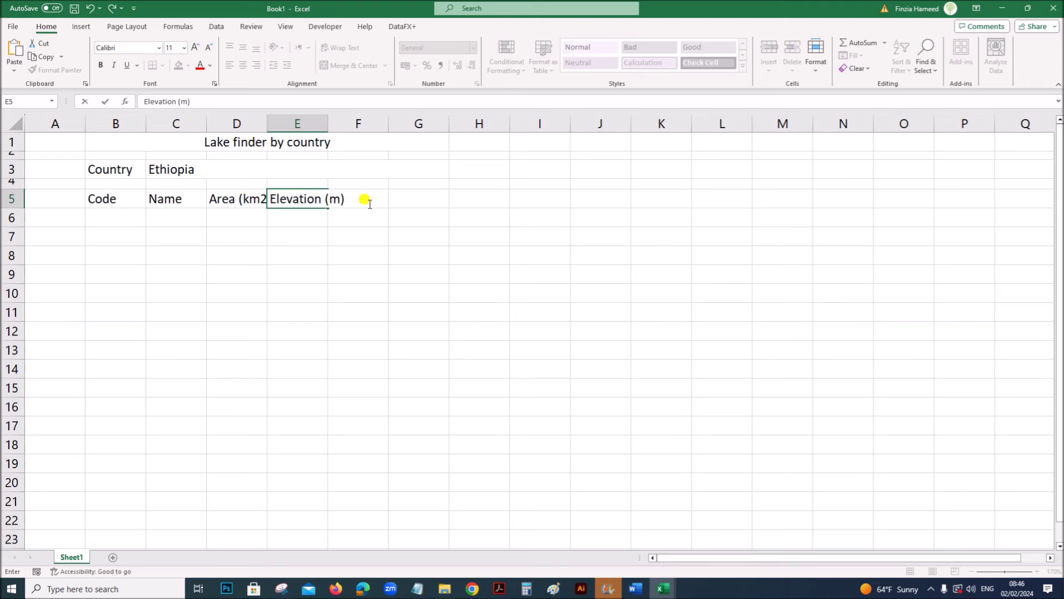
click(502, 397)
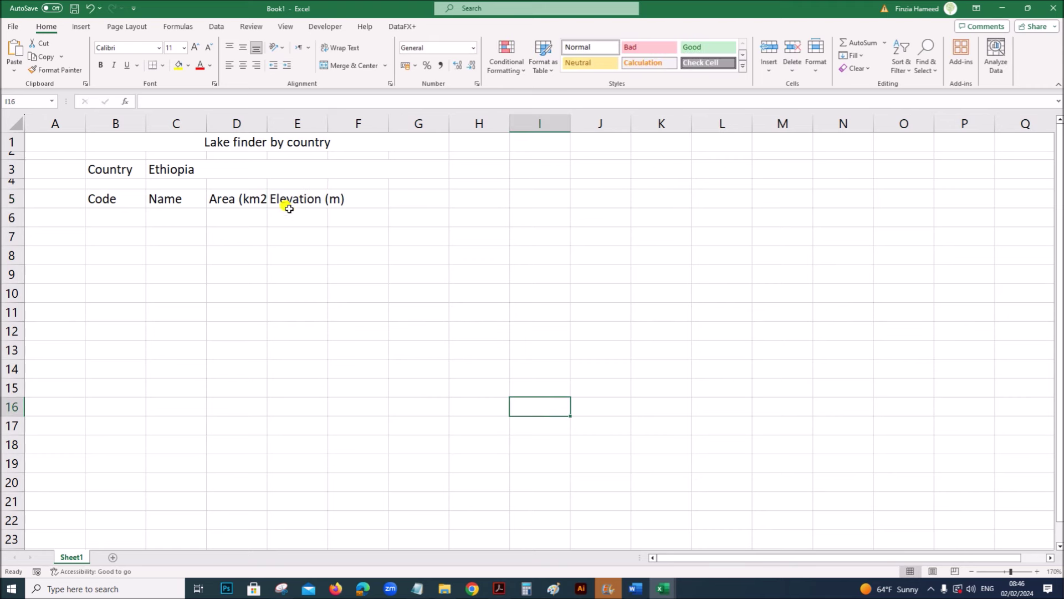
- AutoFit every column width on the sheet to its contents
click(21, 121)
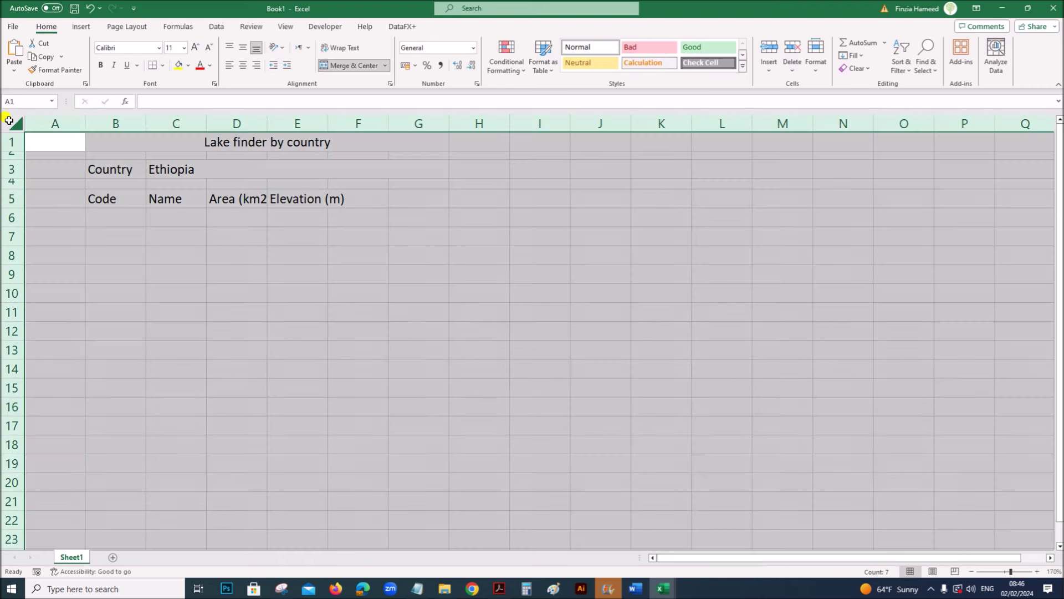
double_click(88, 123)
click(230, 217)
click(279, 197)
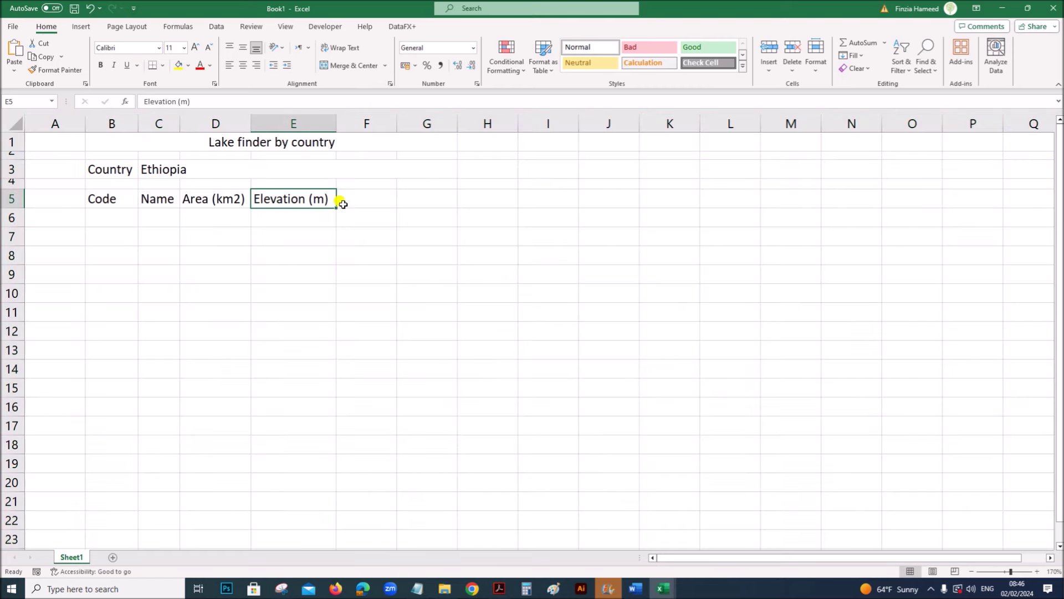
- Enter the Depth (max) heading in F5 after checking its wording in the PDF
click(370, 197)
click(508, 589)
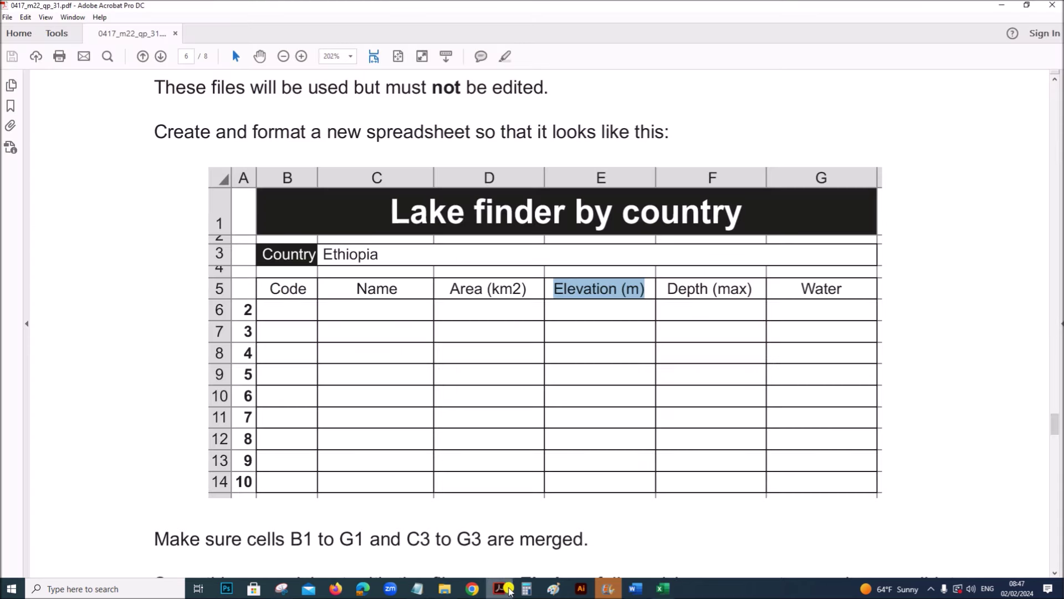
drag(667, 287, 703, 280)
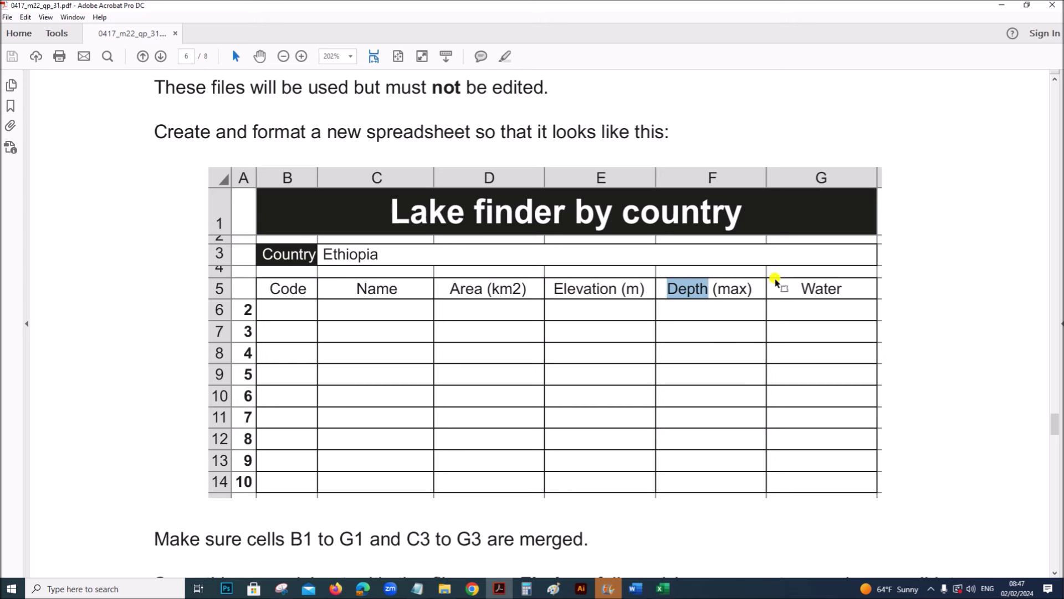
click(717, 284)
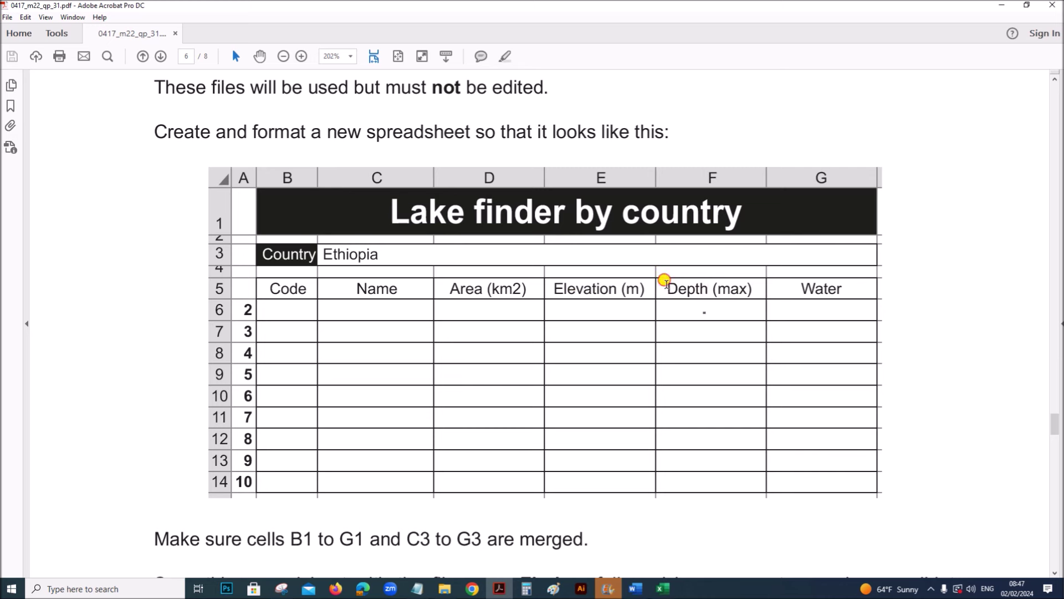
drag(664, 280, 746, 283)
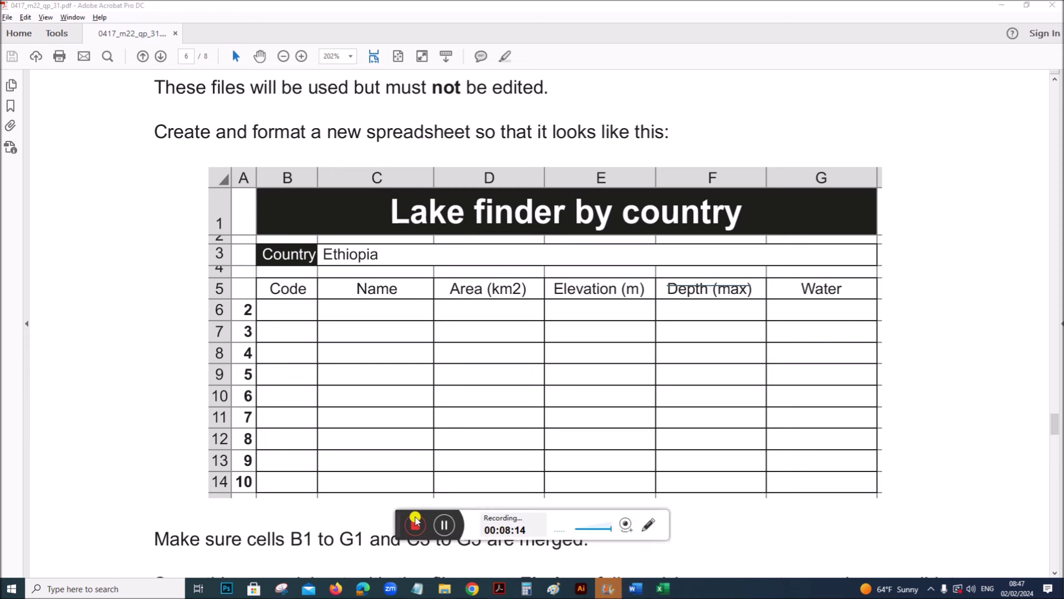
mouse_move(659, 590)
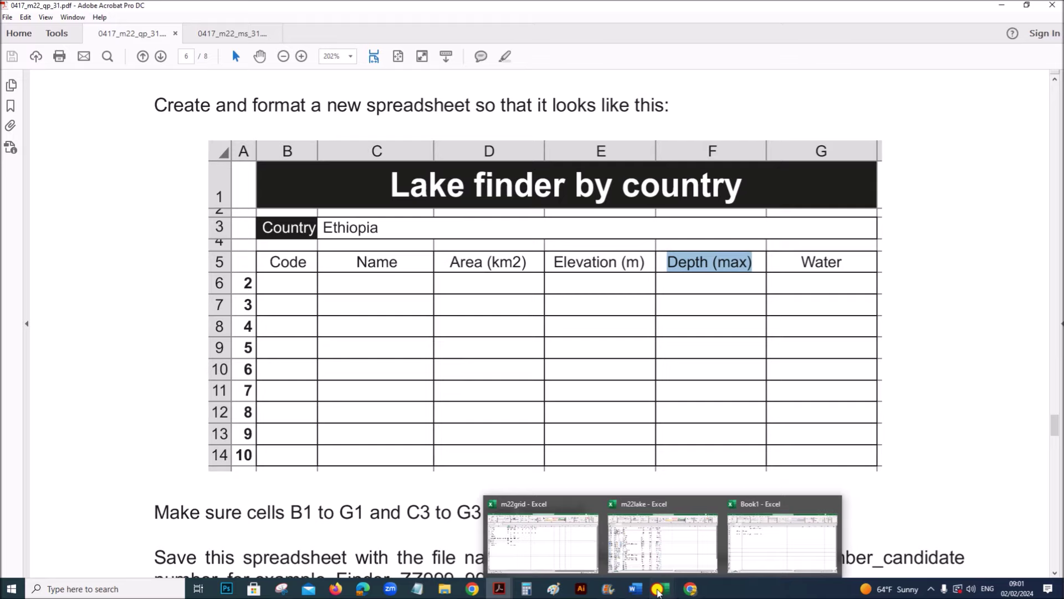
click(732, 554)
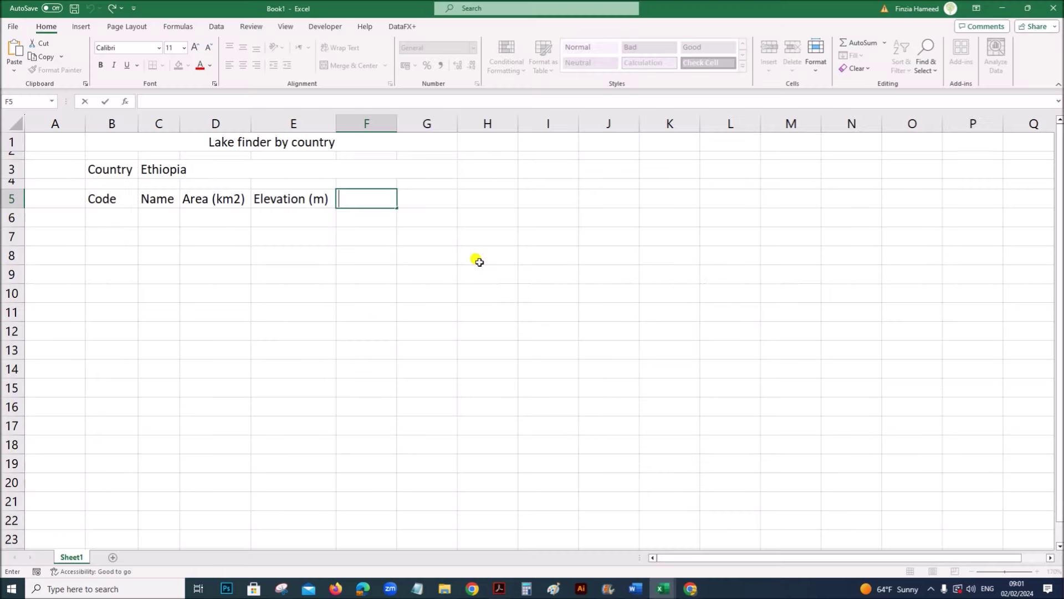
key(alt+Tab)
mouse_move(658, 589)
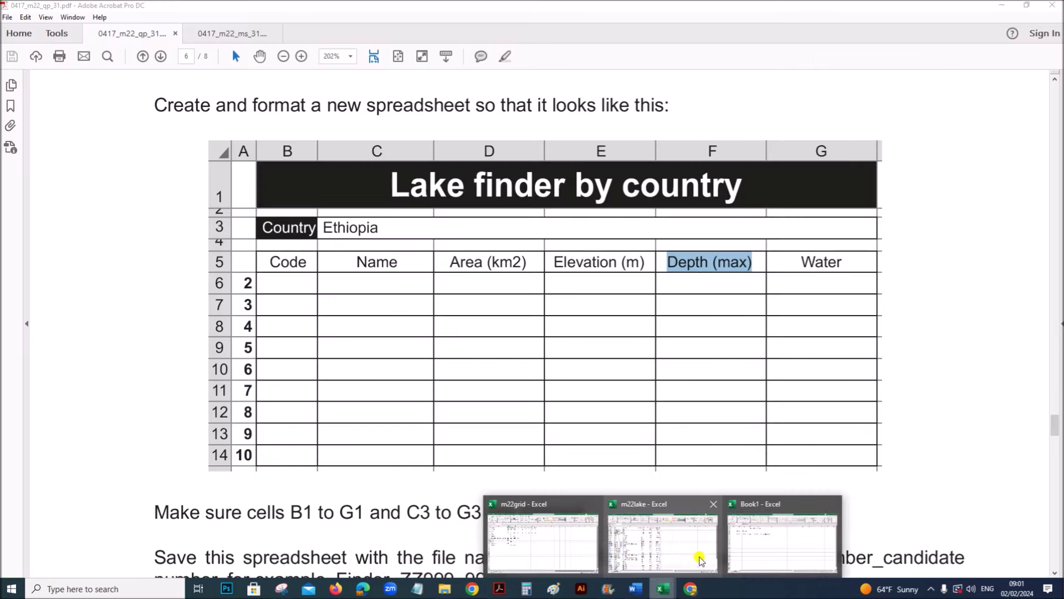
click(756, 550)
text(Depth (max))
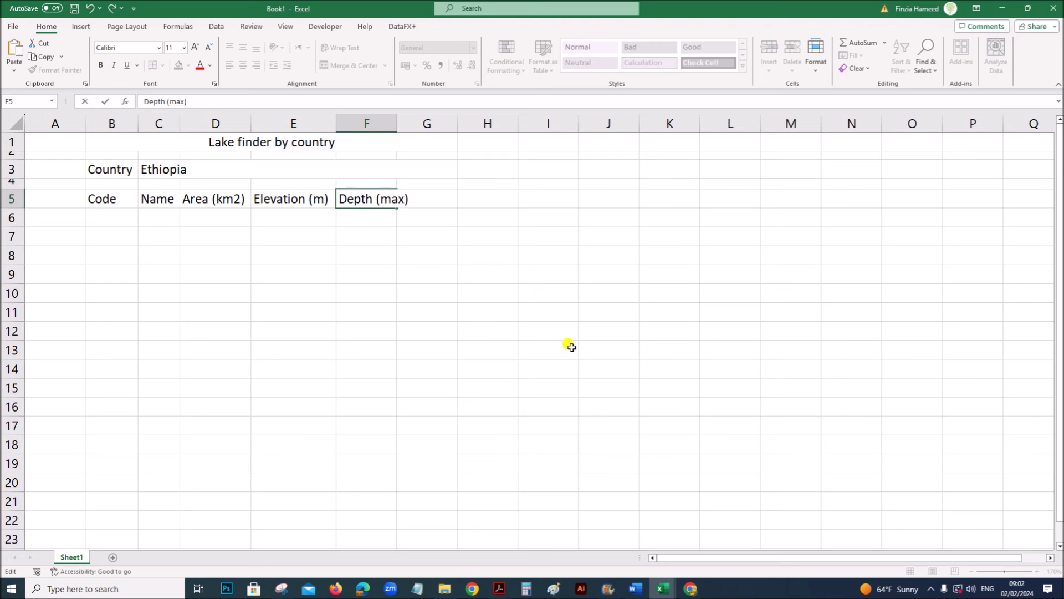
click(453, 252)
- Enter the Water heading in cell G5
click(442, 195)
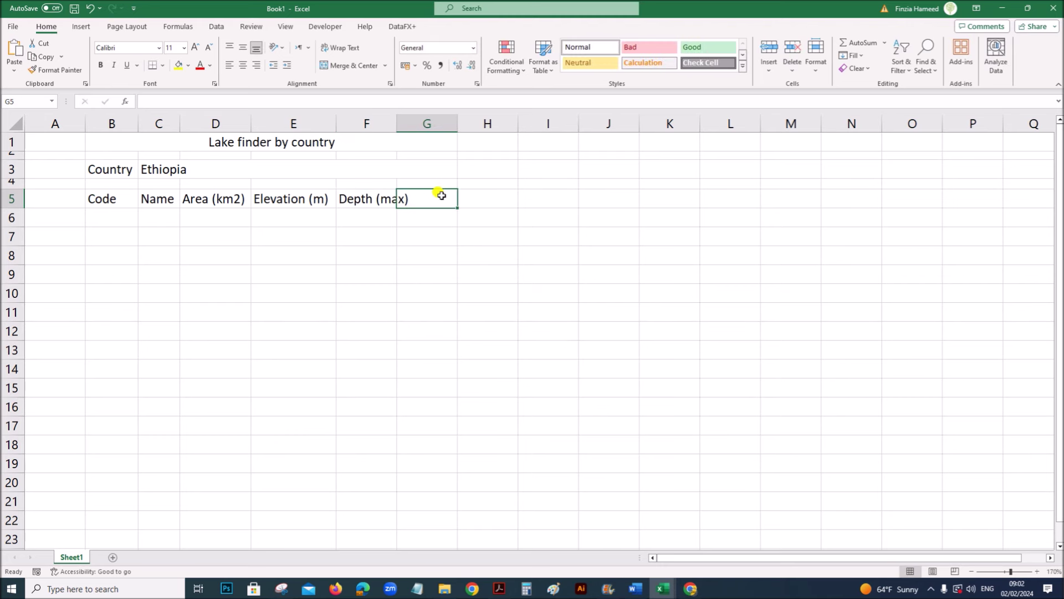
text(Water)
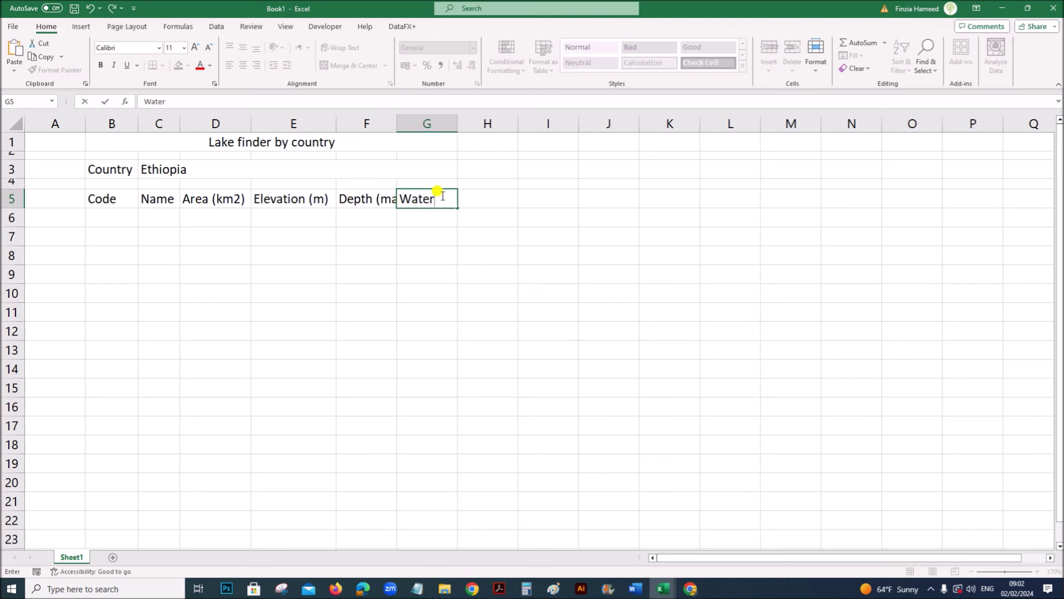
click(463, 268)
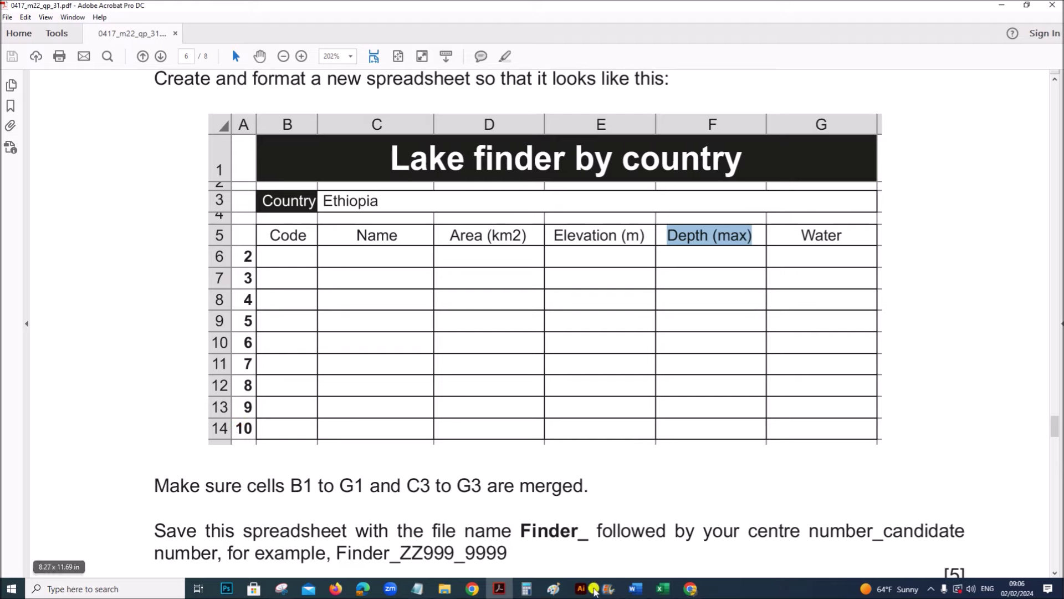
click(668, 590)
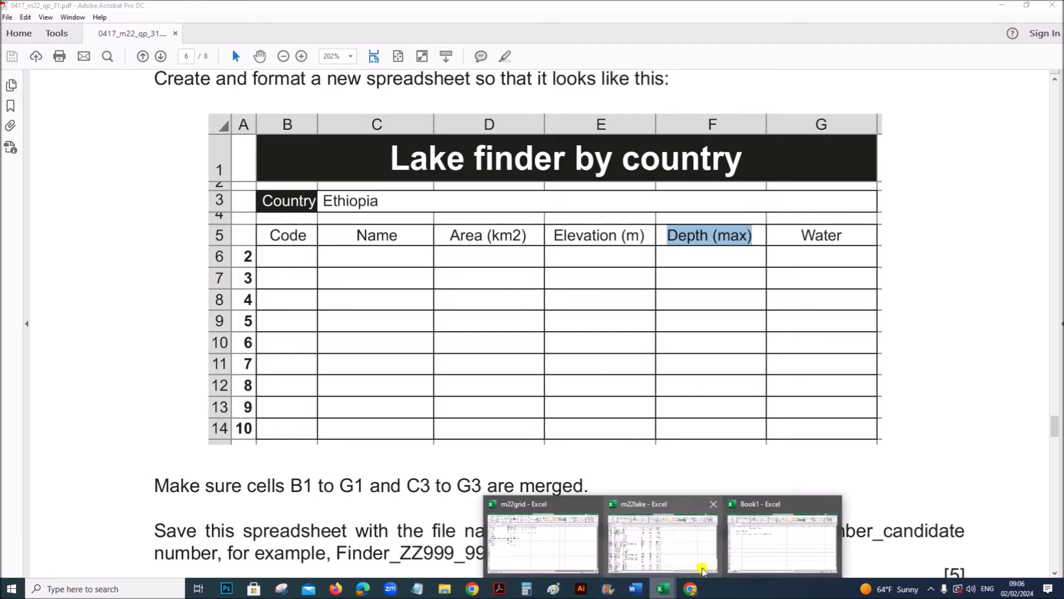
- Fill A6:A14 with the numbers 2 to 10 using the fill handle
click(767, 546)
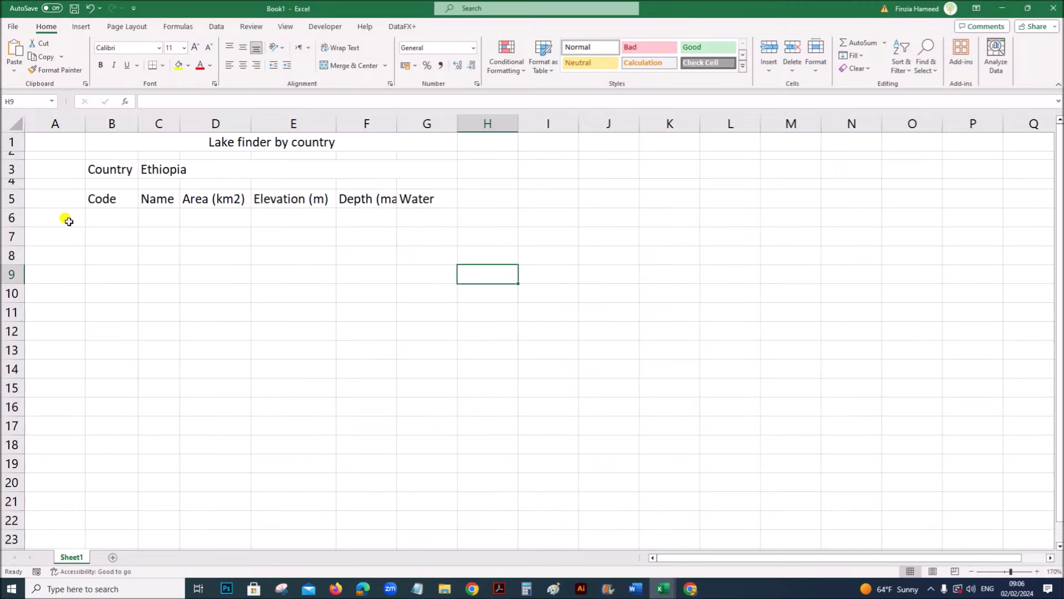
click(68, 221)
text(2)
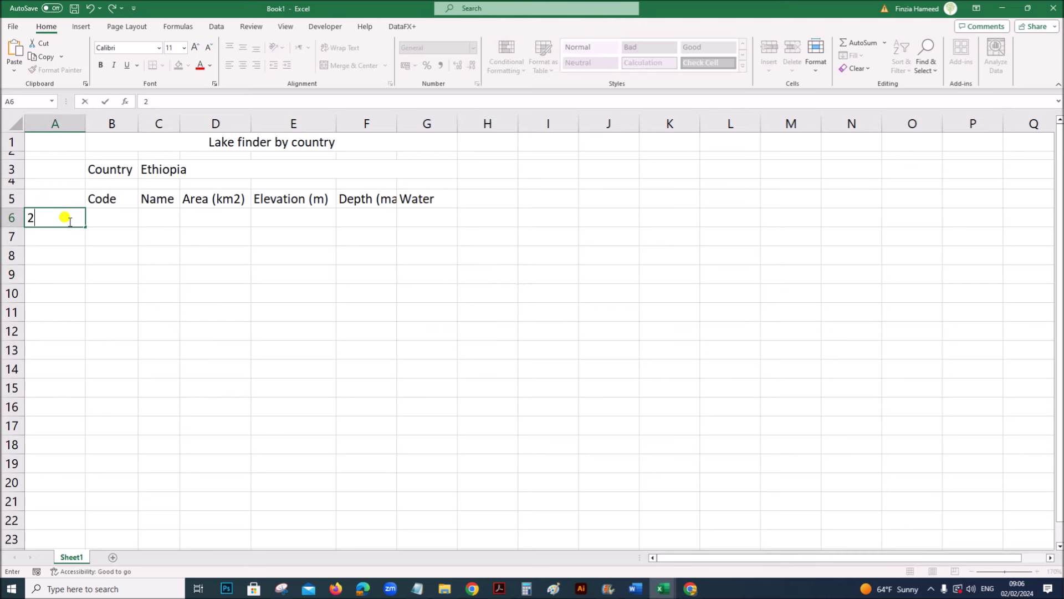
key(Return)
text(3)
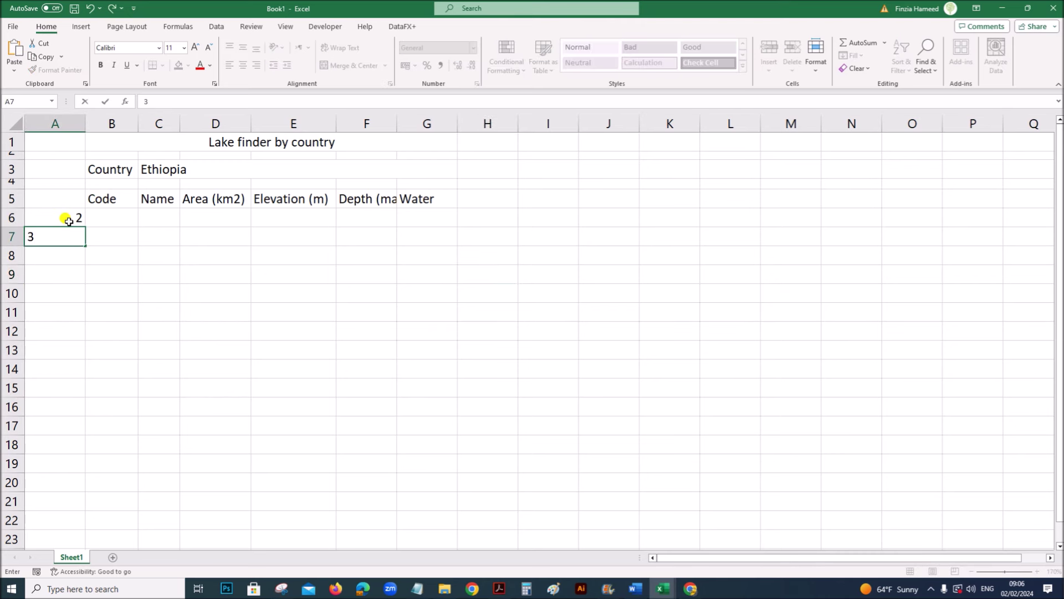
click(123, 230)
click(66, 220)
drag(65, 220, 64, 236)
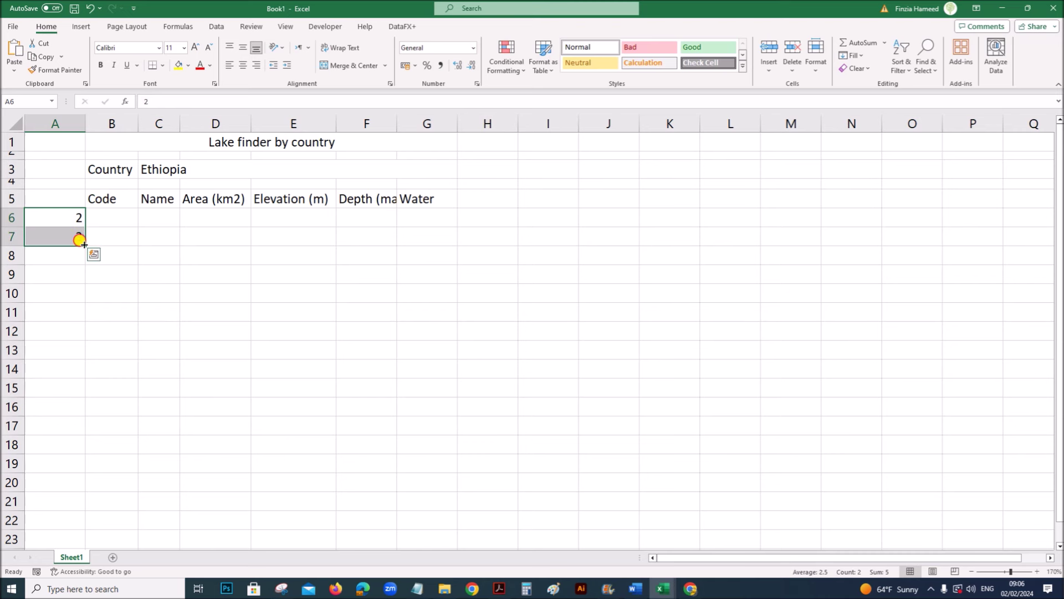
drag(79, 239, 83, 370)
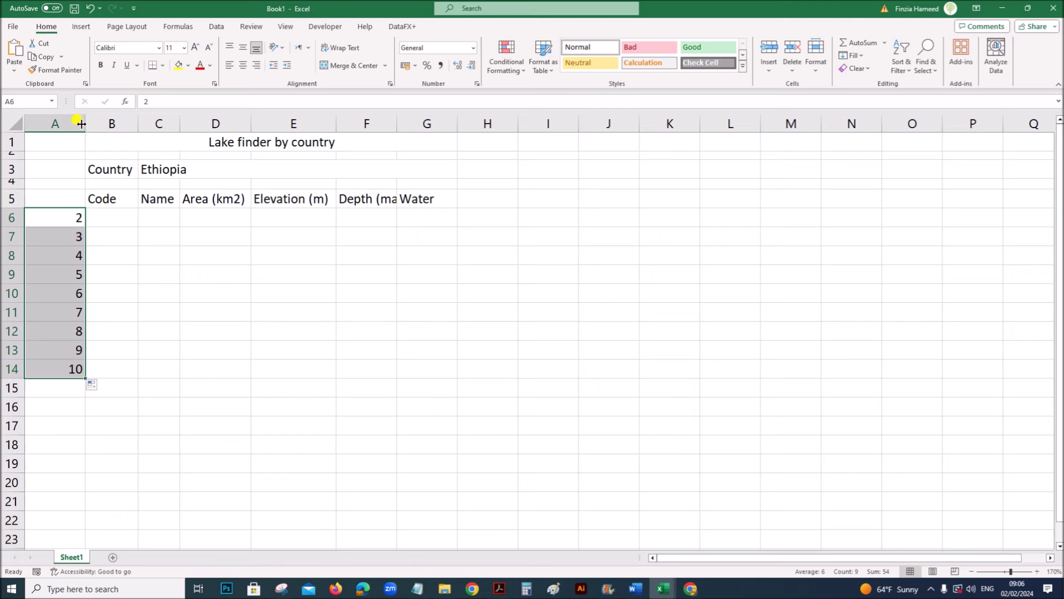
- Narrow column A and make the row numbers bold
drag(81, 123, 56, 123)
click(100, 64)
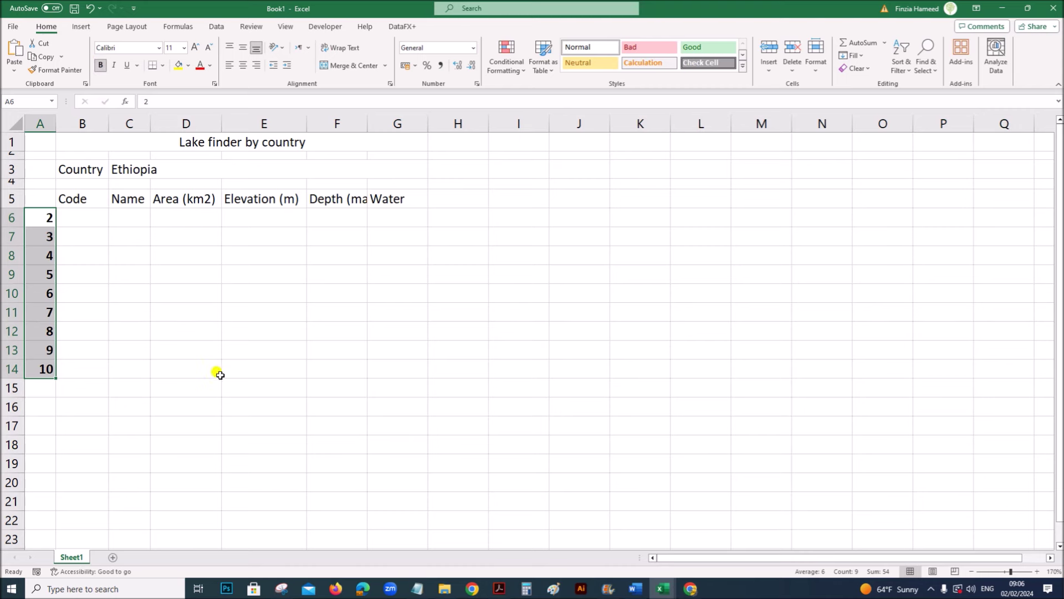
click(499, 588)
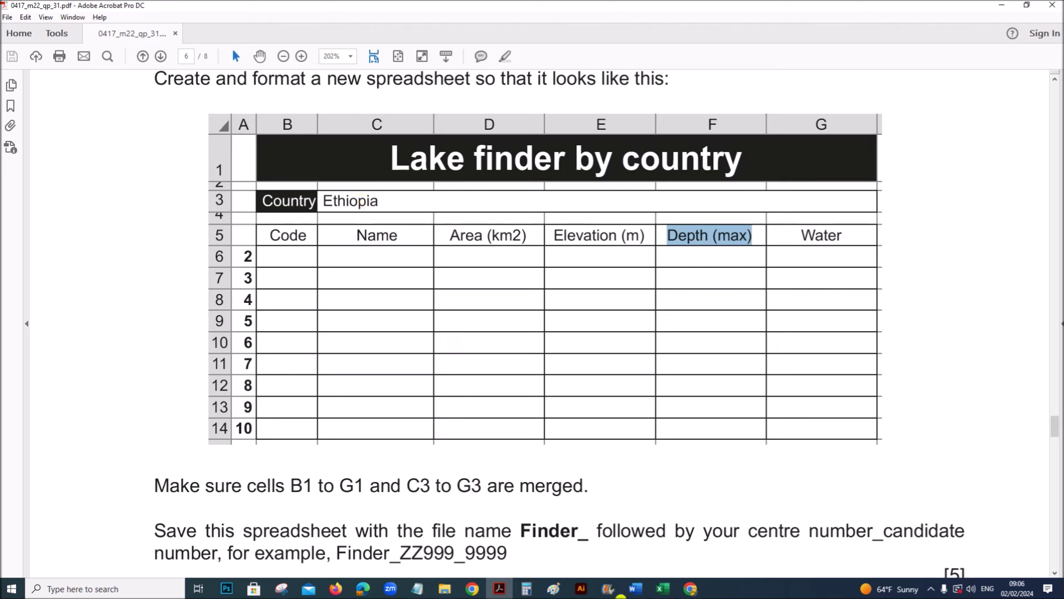
mouse_move(664, 591)
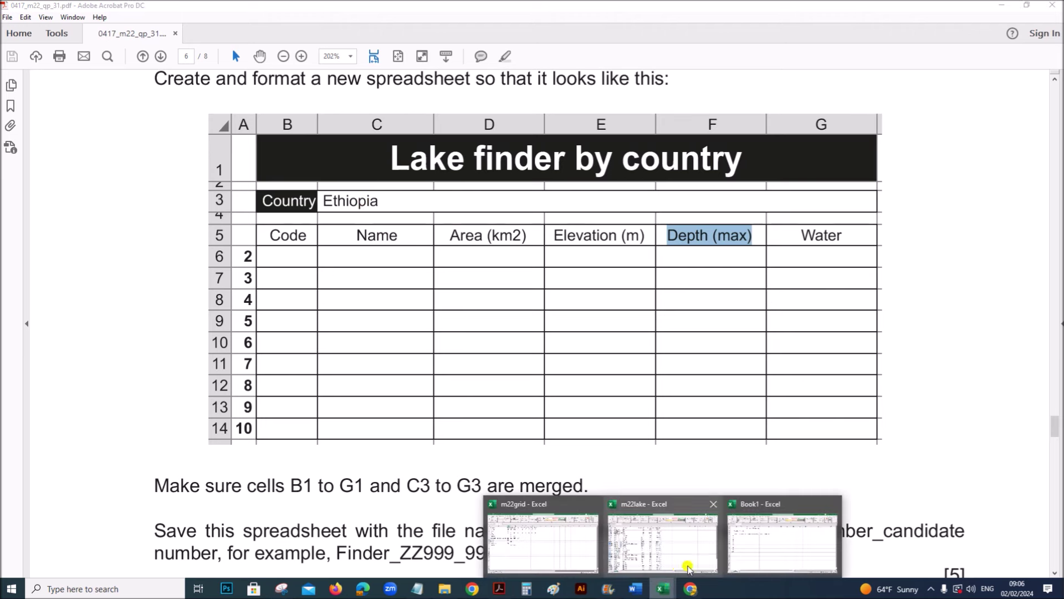
click(767, 535)
- Apply All Borders to the B5:G14 table and the B3:G3 Country row
drag(70, 200, 408, 370)
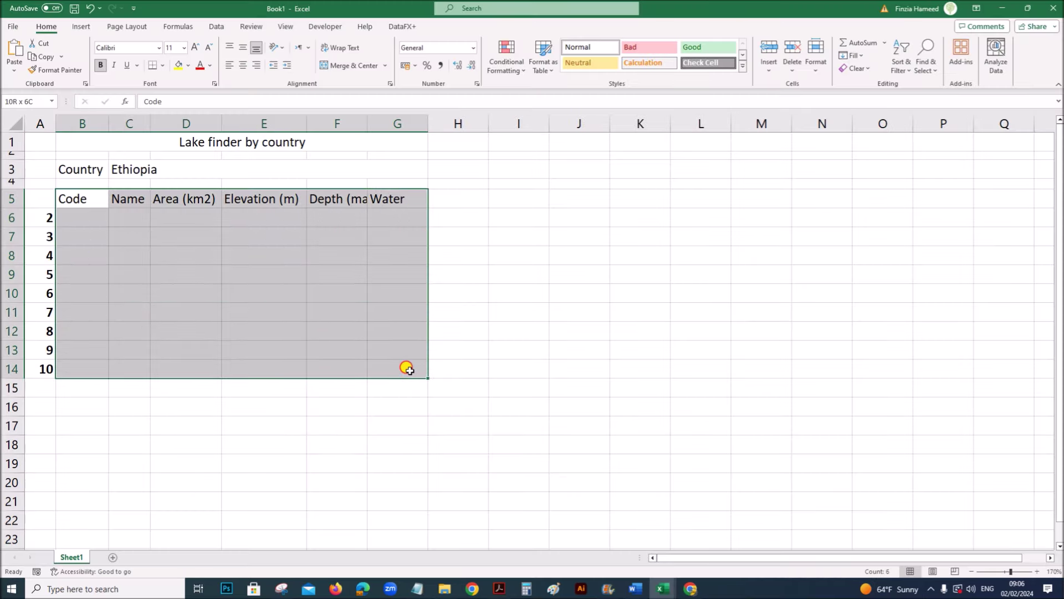
click(164, 67)
click(169, 176)
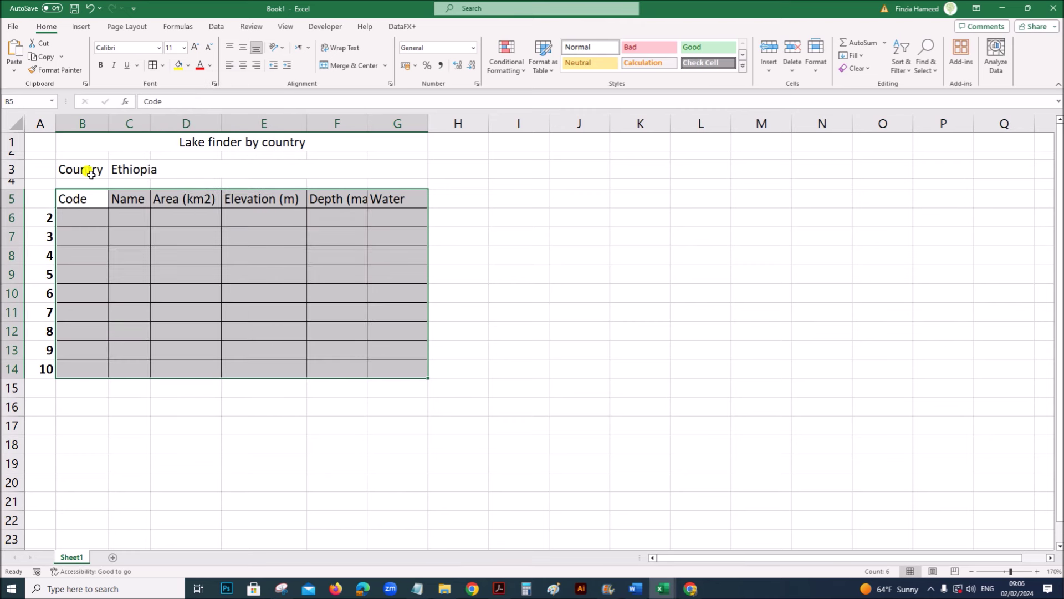
drag(91, 173, 288, 171)
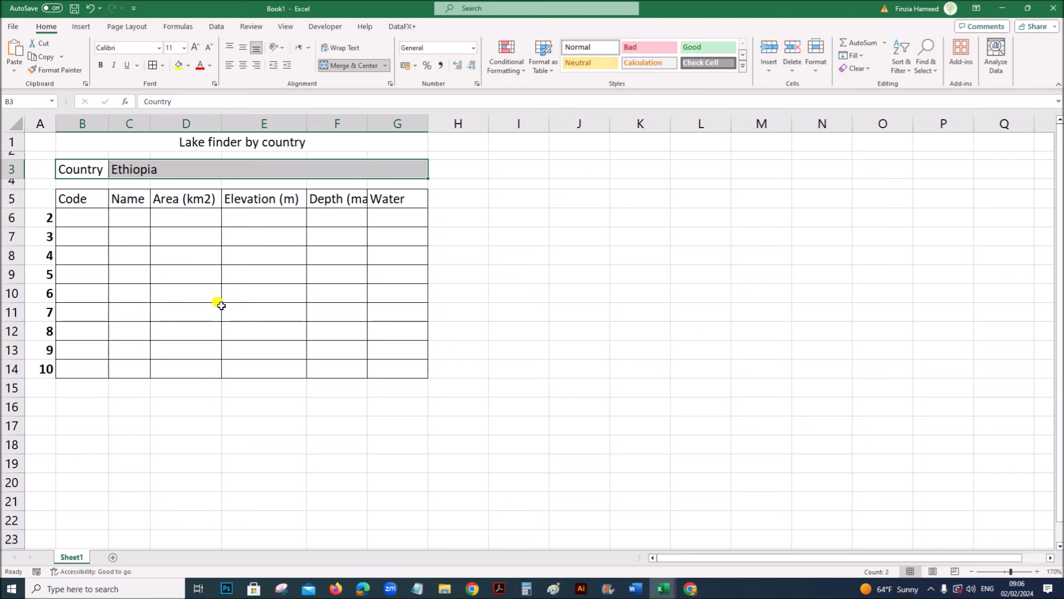
click(242, 426)
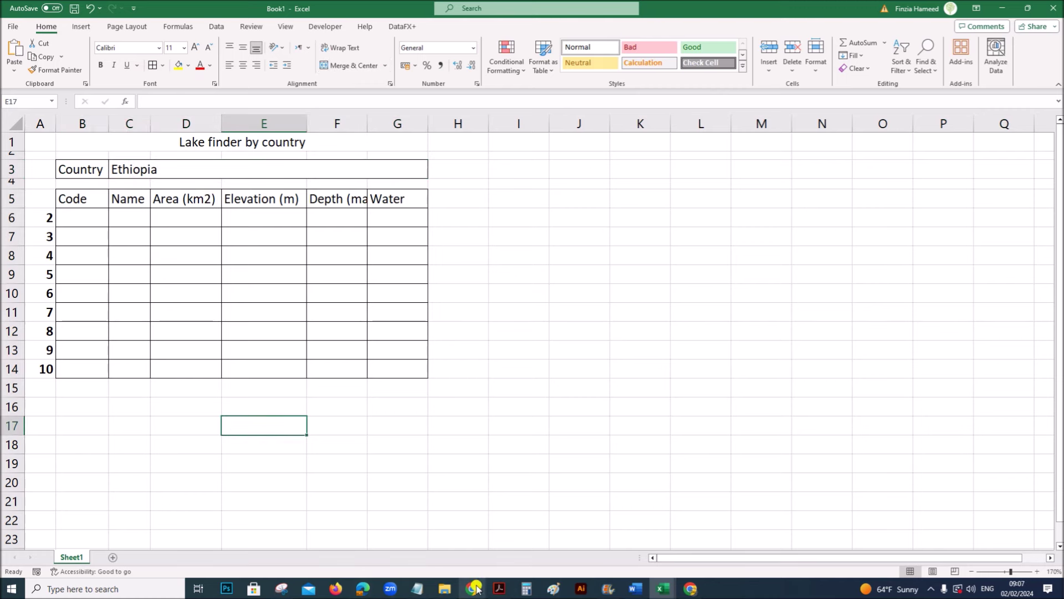
click(499, 588)
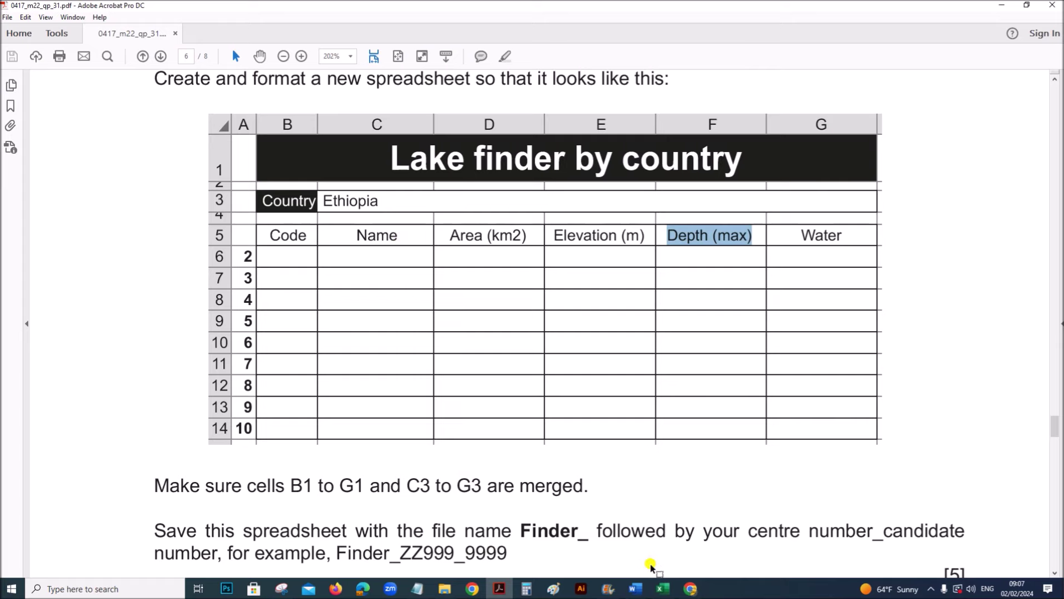
- Format the merged title B1 as bold 22 pt white text on a black fill
mouse_move(663, 588)
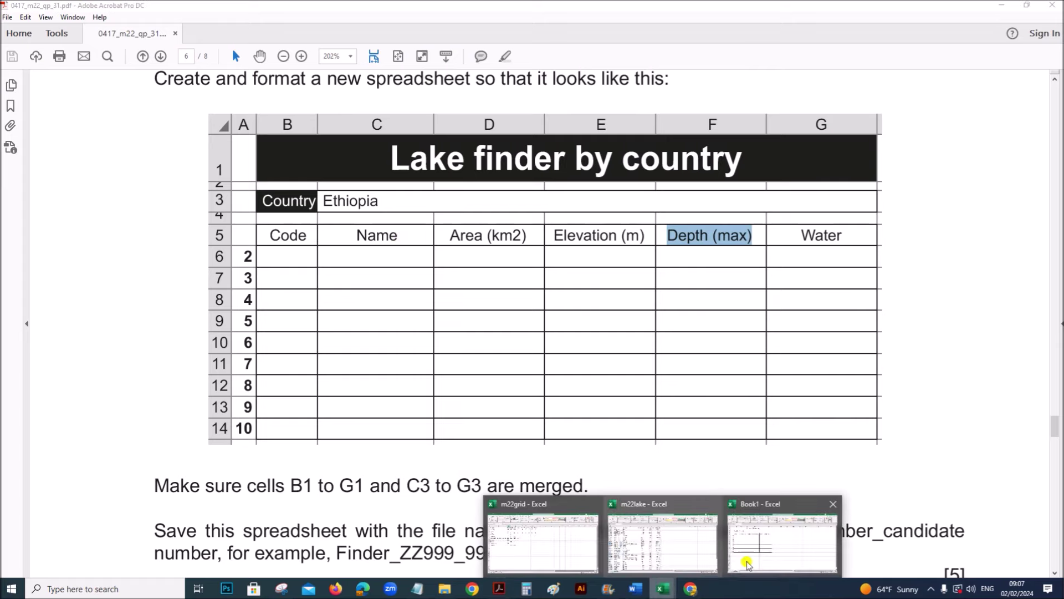
click(787, 559)
click(173, 145)
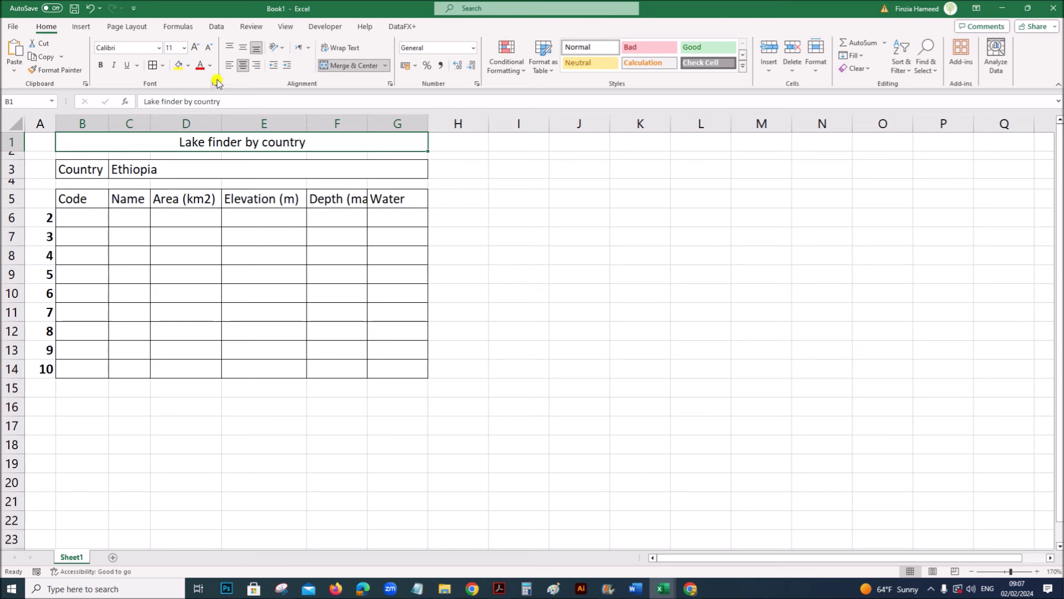
click(189, 66)
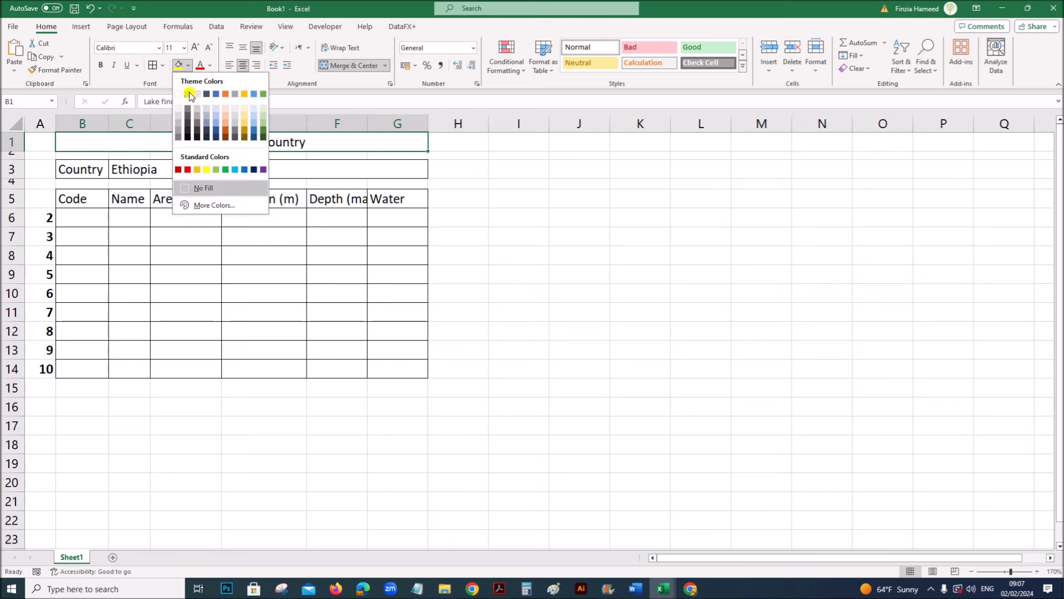
click(189, 94)
click(209, 65)
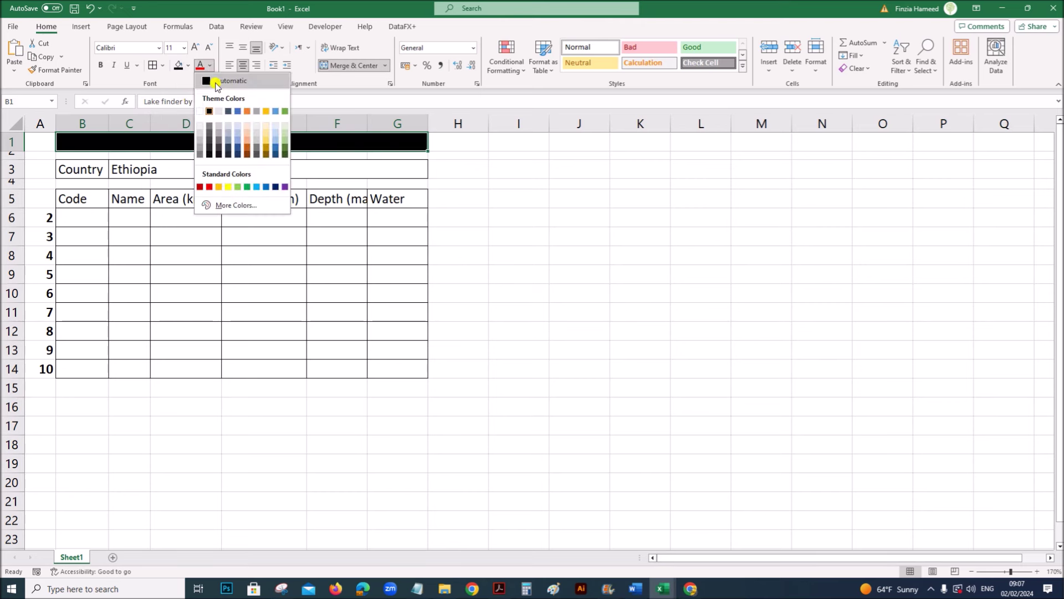
click(200, 111)
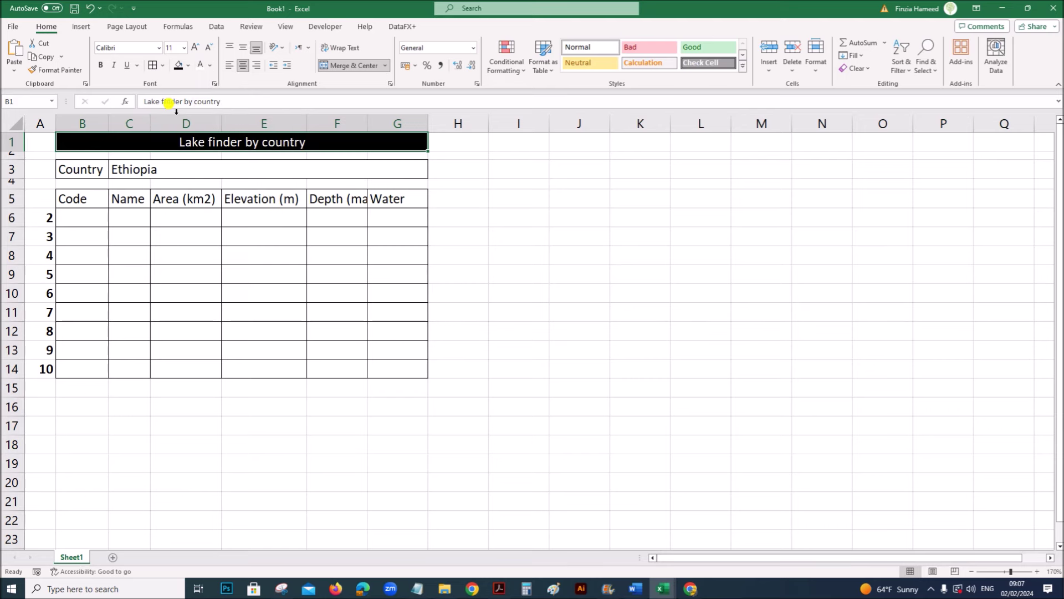
click(184, 49)
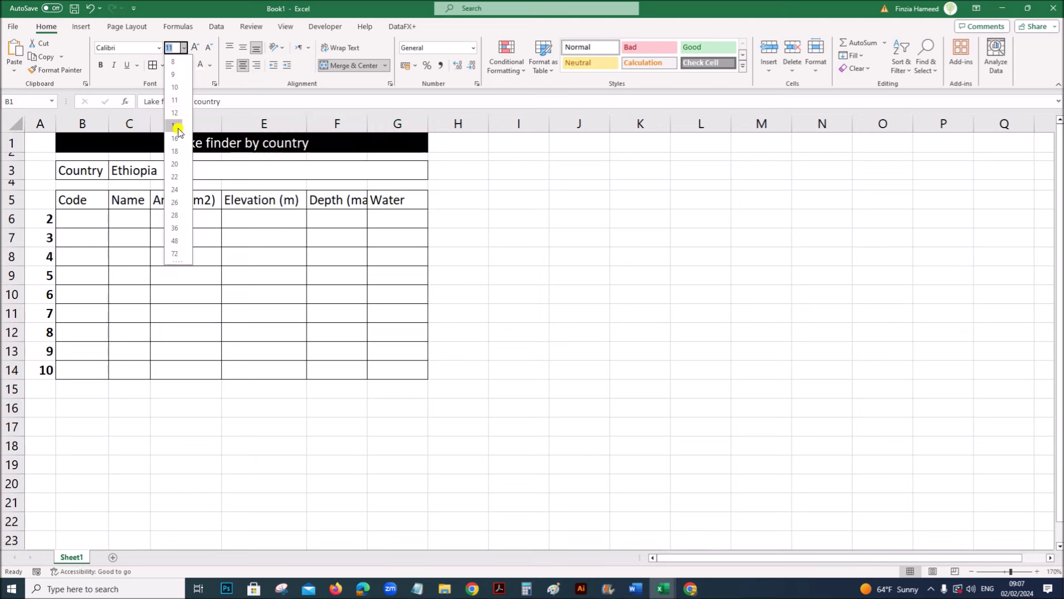
click(176, 178)
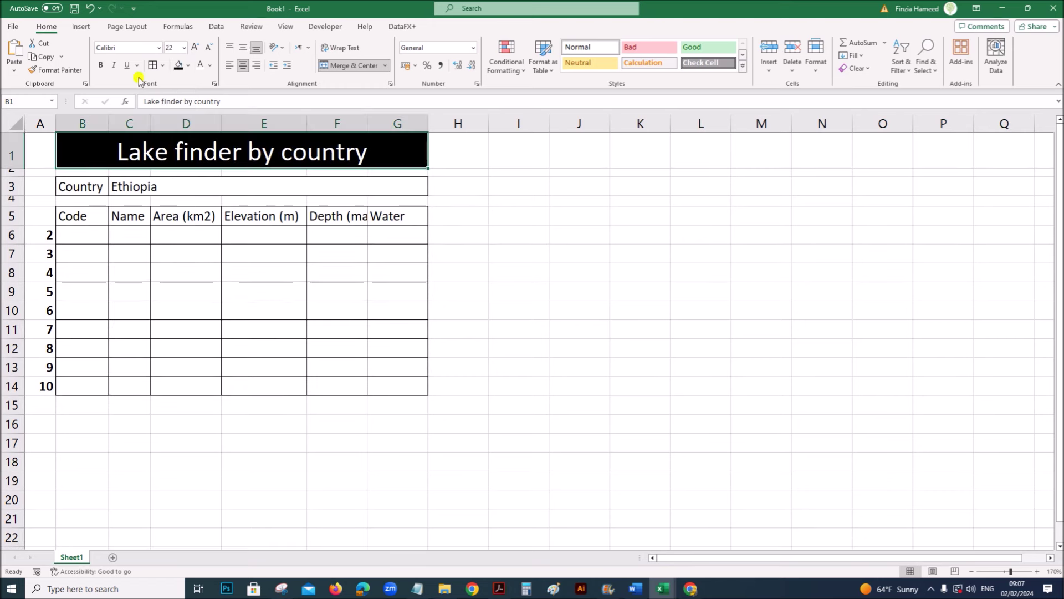
click(101, 65)
click(247, 297)
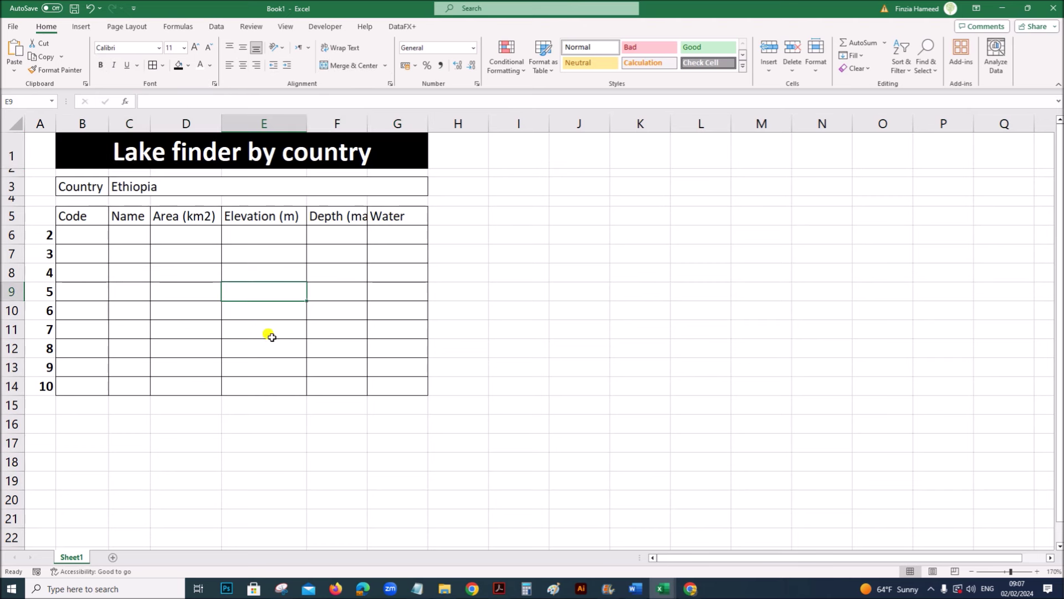
- Give the Country cell B3 a black fill and white text
click(81, 187)
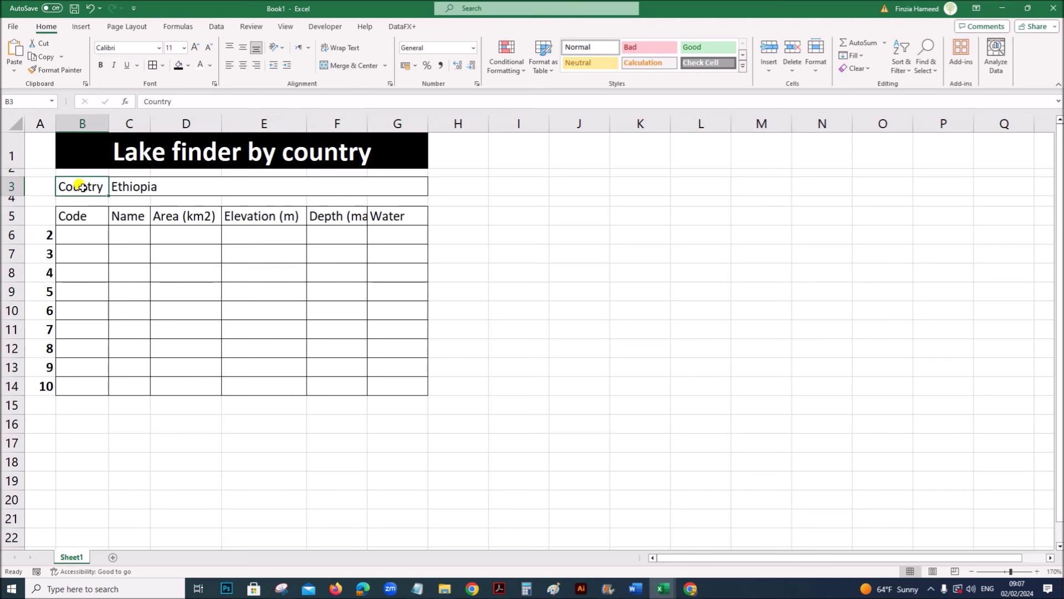
click(177, 64)
click(201, 65)
click(178, 292)
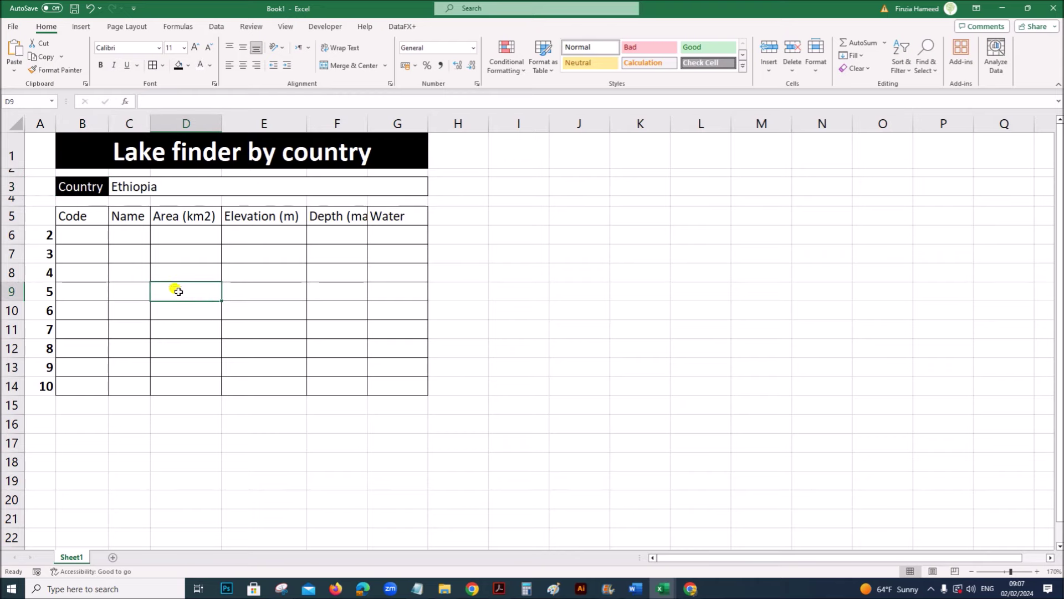
- Review the PDF's sample table and highlight the instruction to save the file as Finder_
click(499, 588)
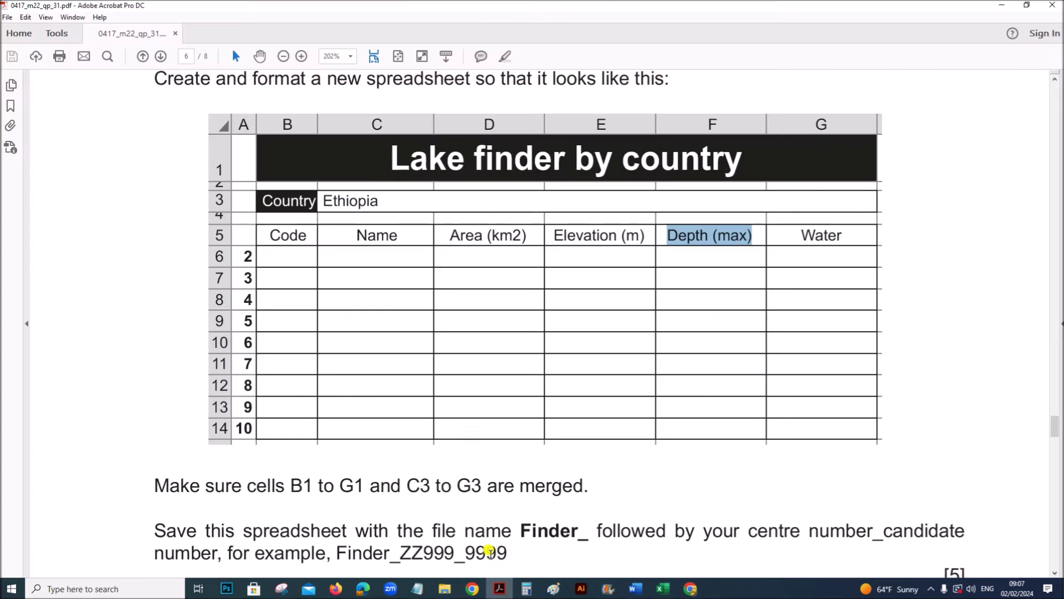
scroll(434, 395, down, 3)
scroll(433, 393, up, 2)
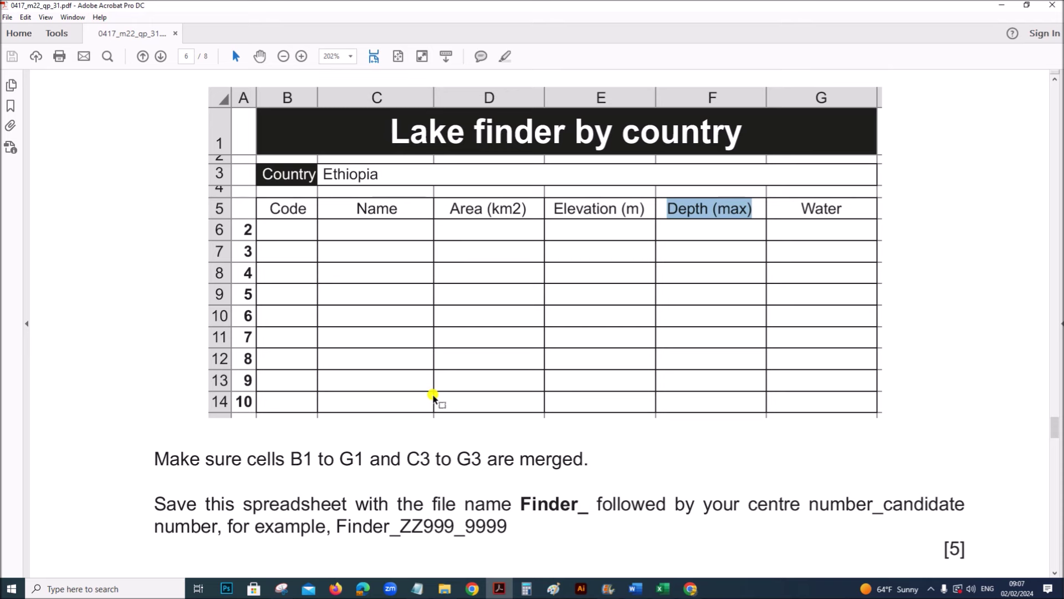
scroll(434, 394, up, 1)
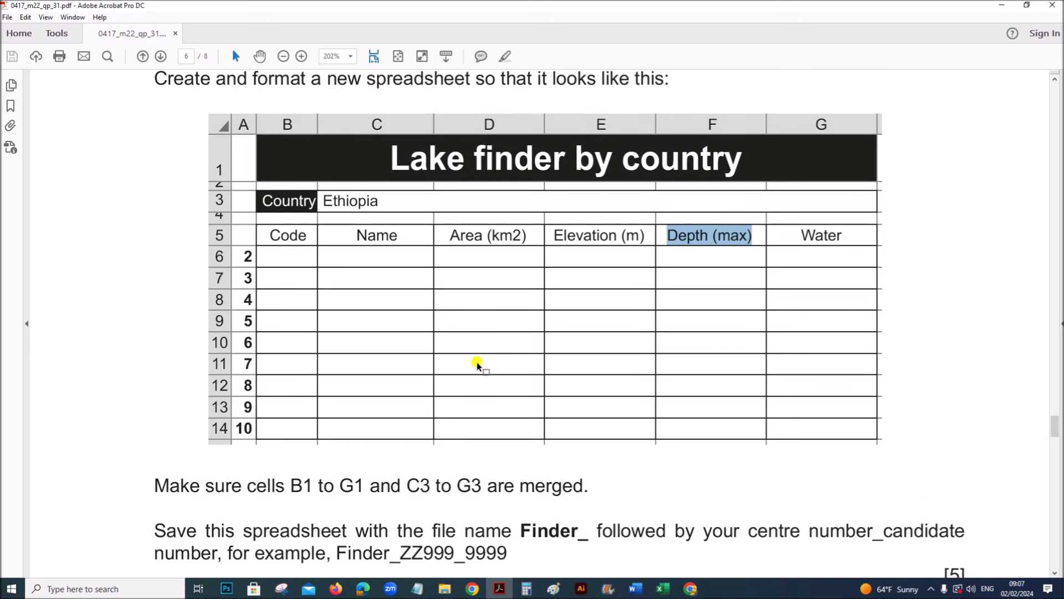
scroll(475, 367, down, 1)
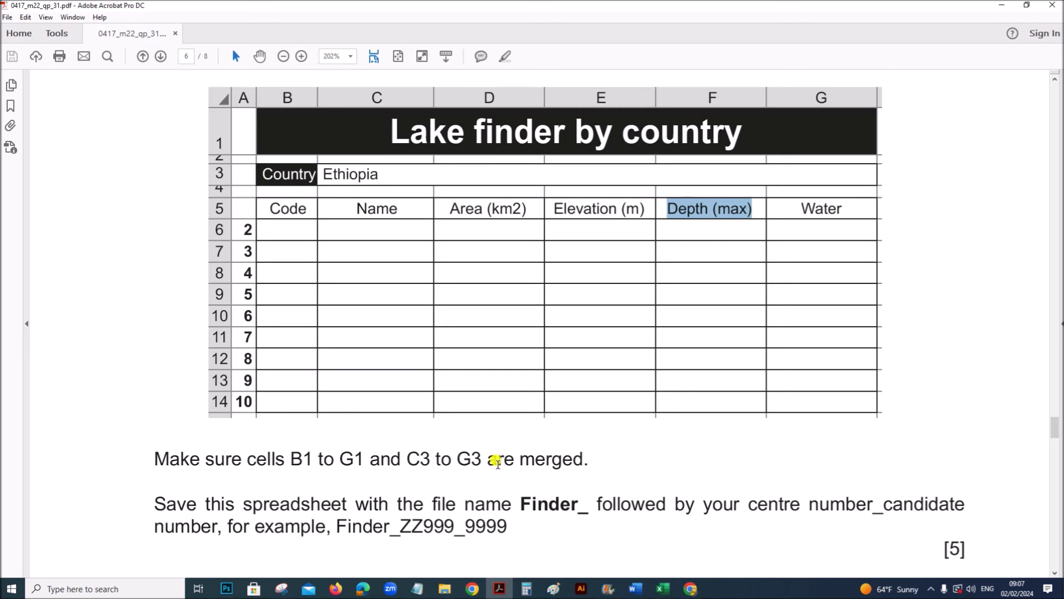
drag(161, 496, 578, 497)
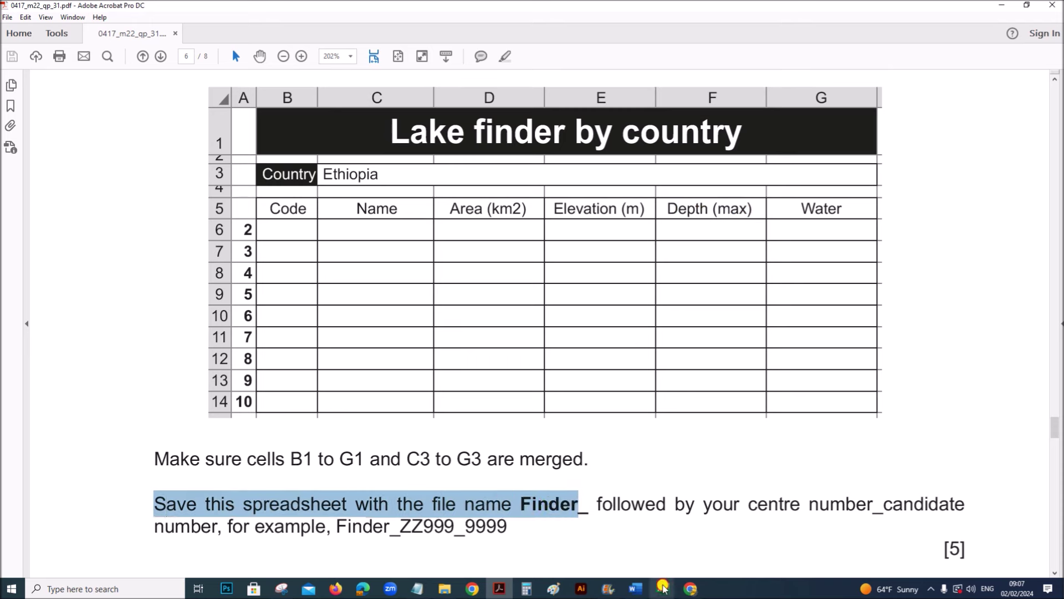
click(663, 589)
- Open the full Save As dialog at the March 2022 P3 folder
click(751, 563)
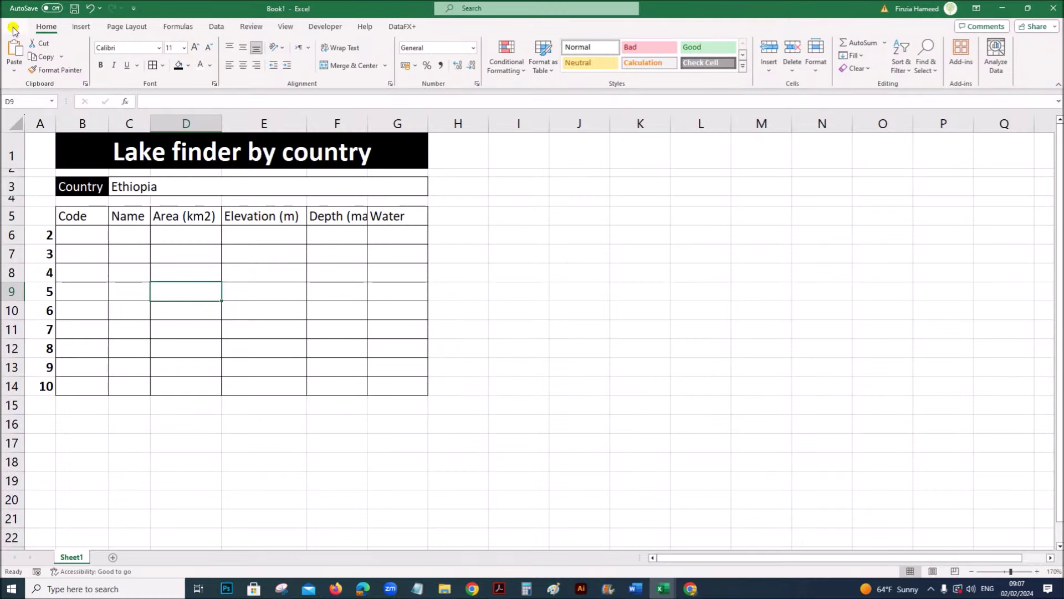
click(13, 28)
click(32, 199)
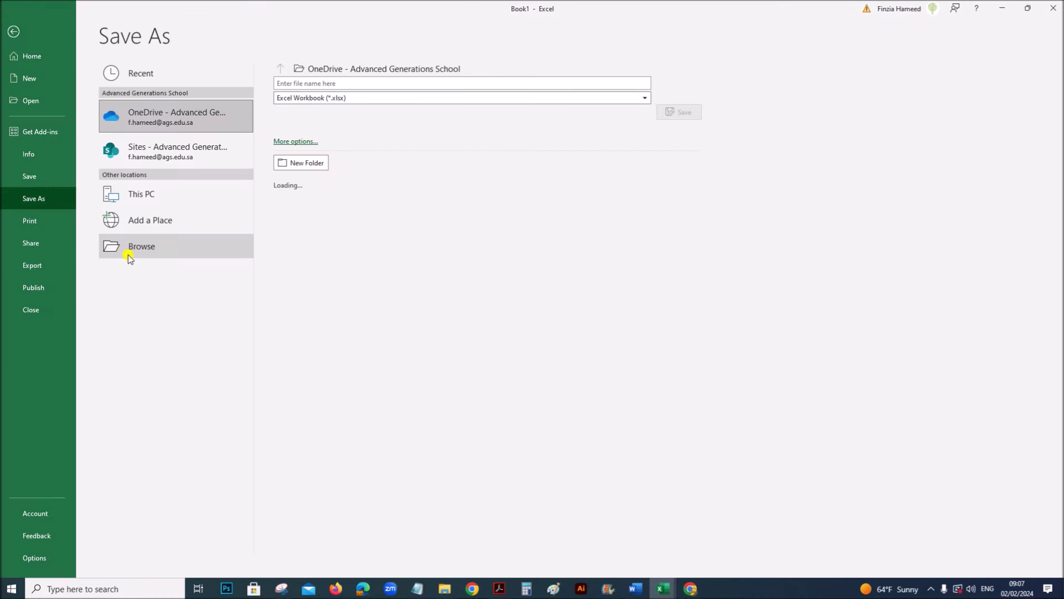
click(128, 250)
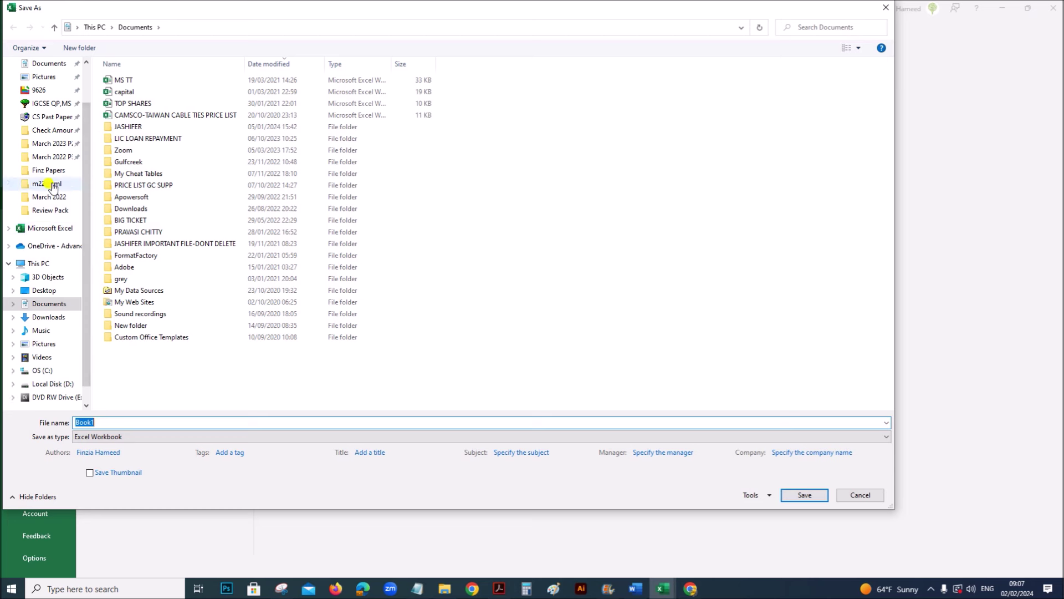
click(55, 157)
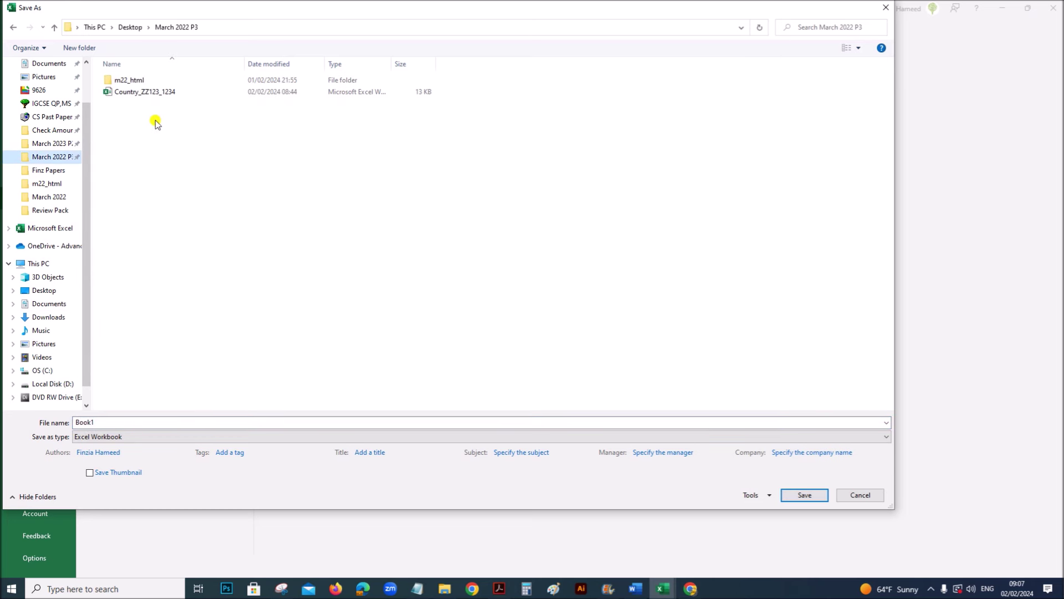
- Save the workbook there as Finder_ZZ123_1234
click(152, 92)
click(89, 422)
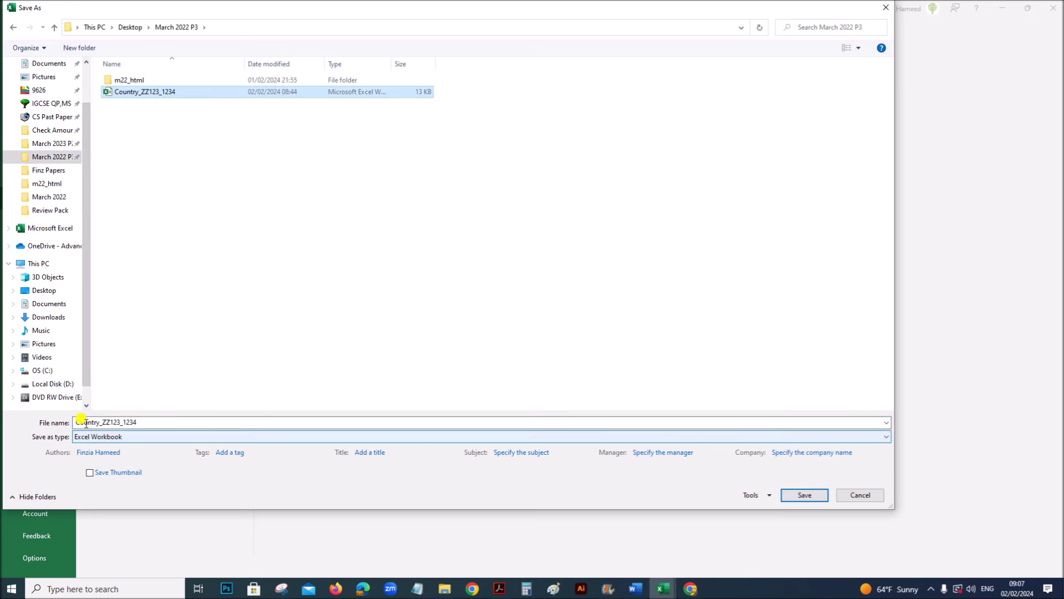
double_click(98, 422)
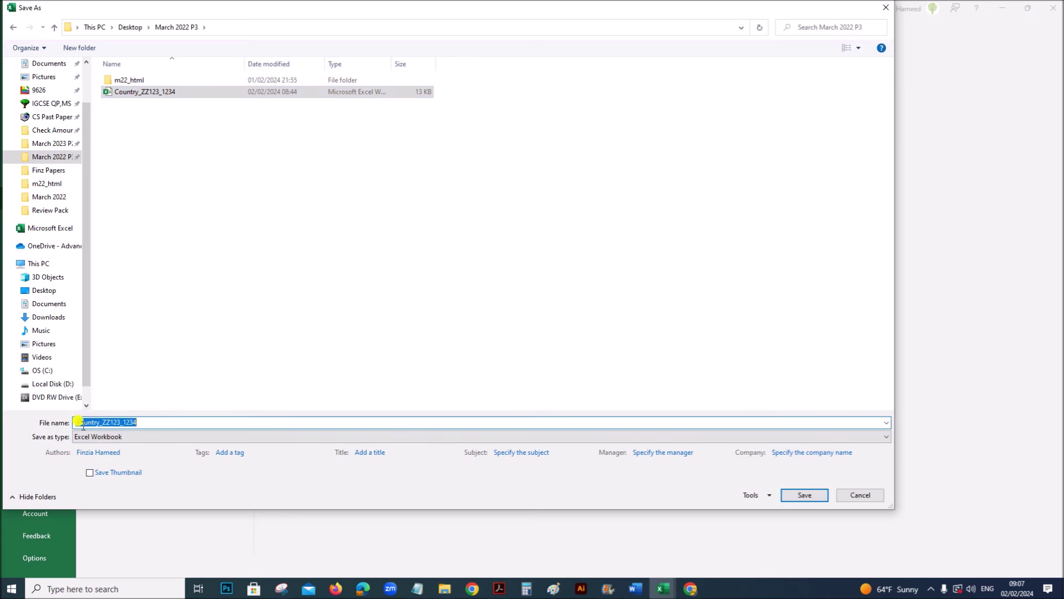
click(99, 423)
drag(97, 421, 50, 415)
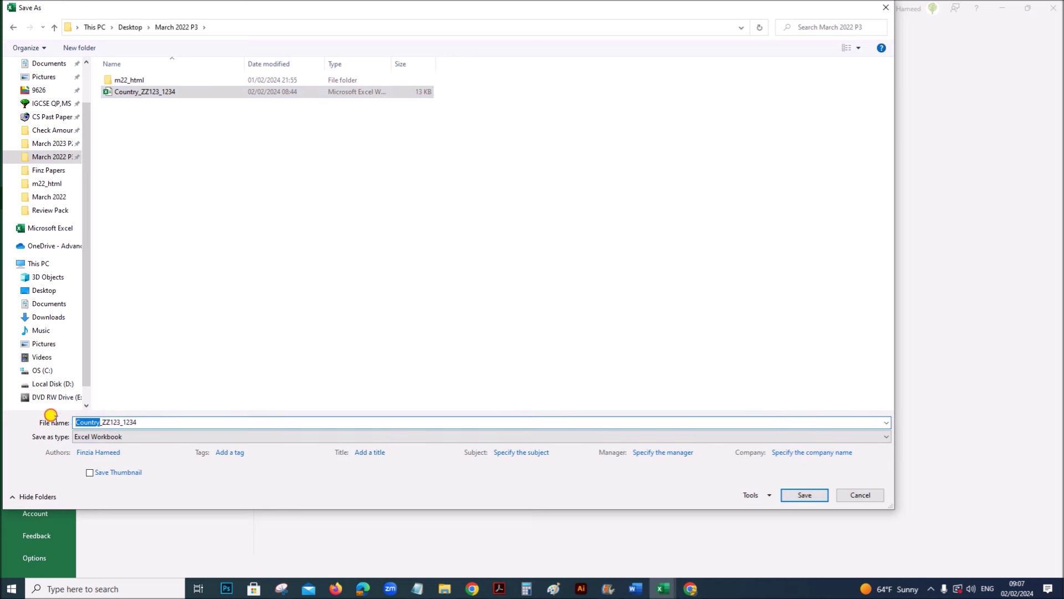
text(Find)
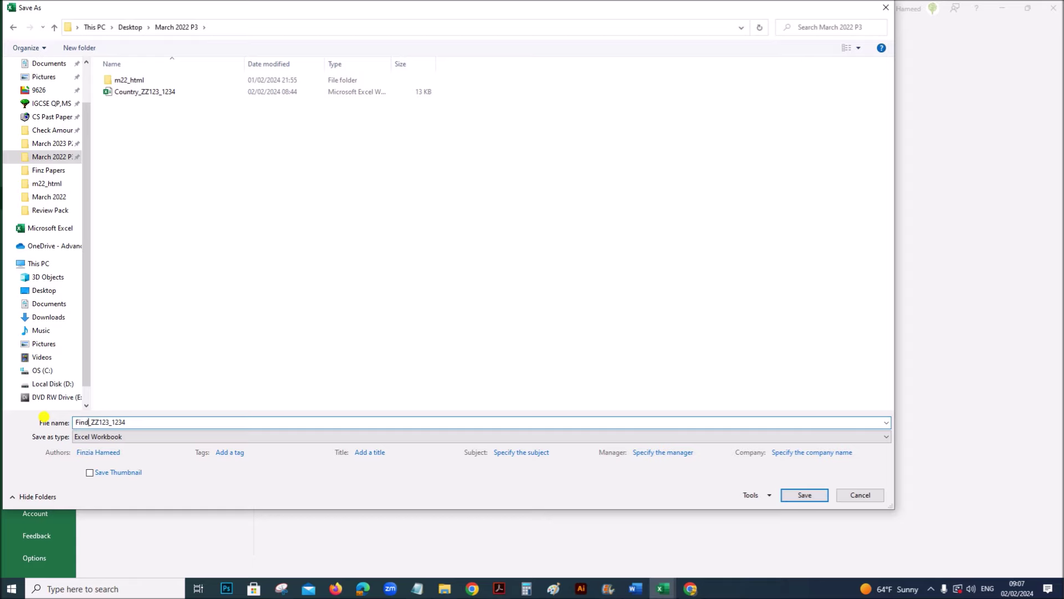
text(er)
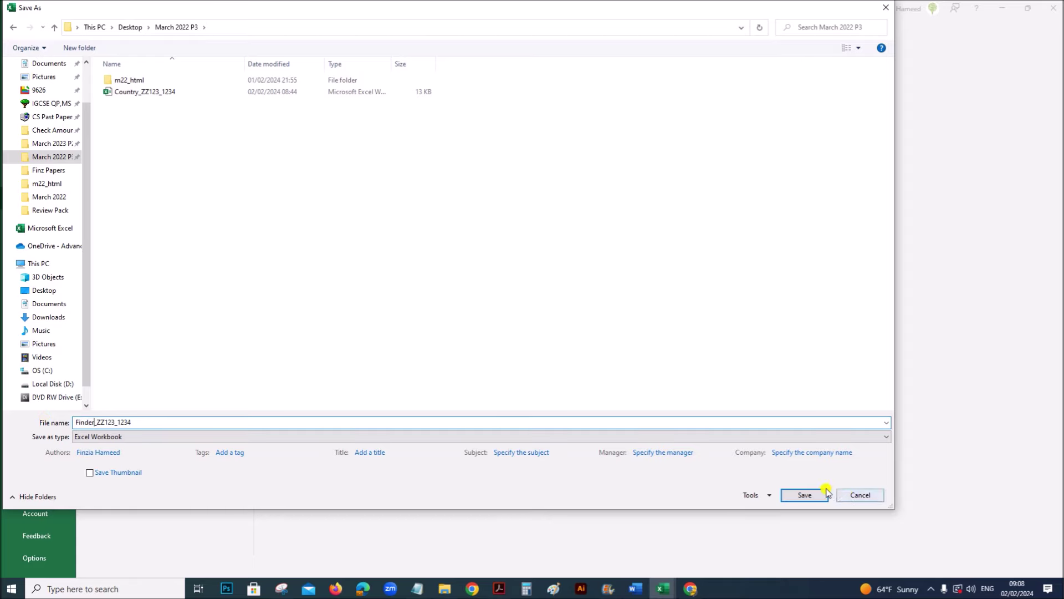
click(823, 493)
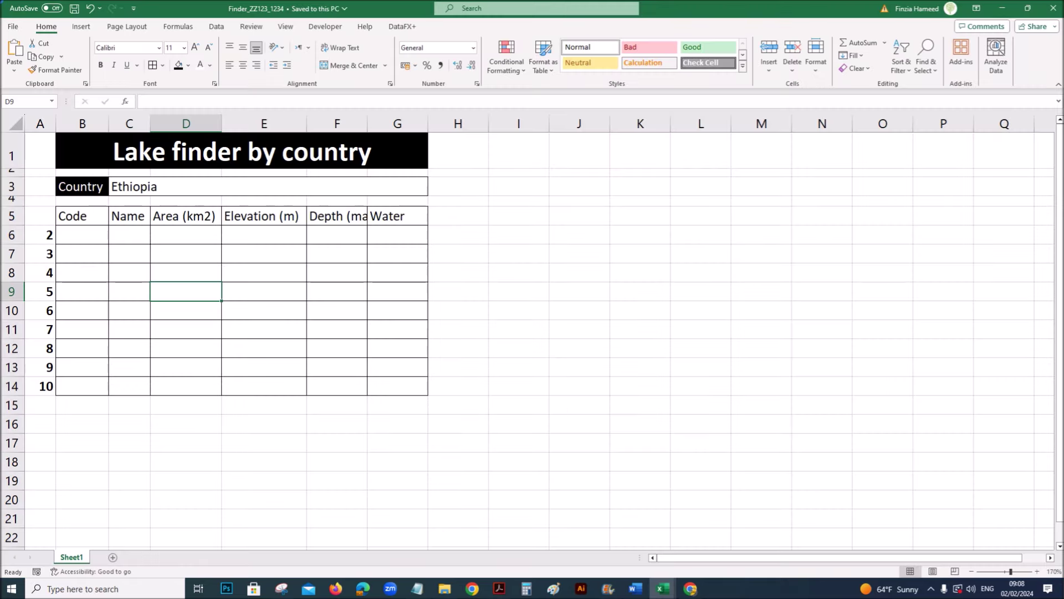
click(499, 589)
- Read question 21, highlighting the B6:B14 requirement and the use of the country in C3
scroll(480, 485, down, 10)
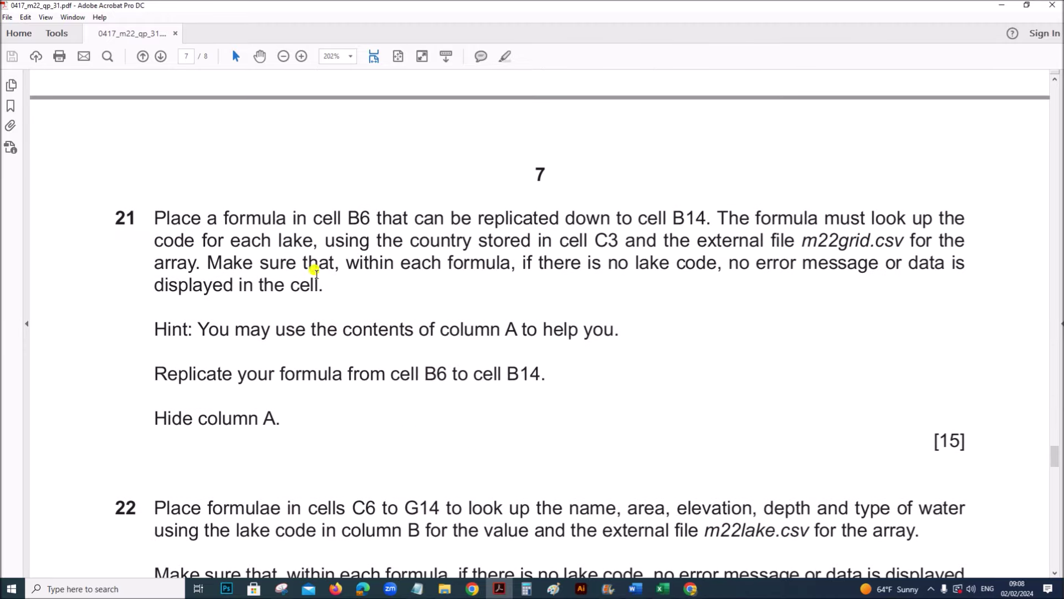
drag(318, 216, 700, 216)
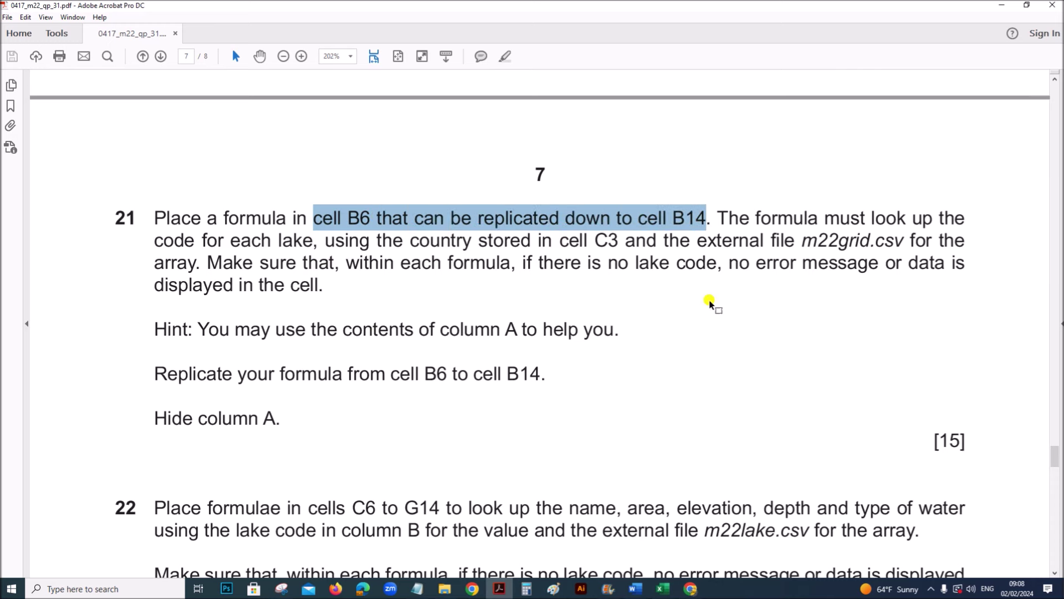
drag(231, 241, 614, 242)
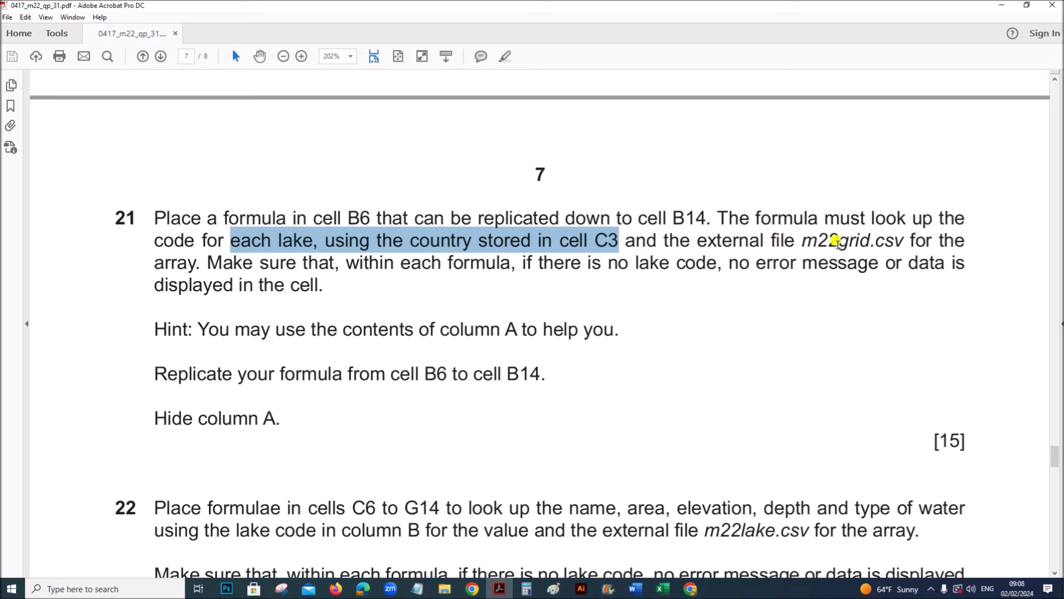
click(662, 583)
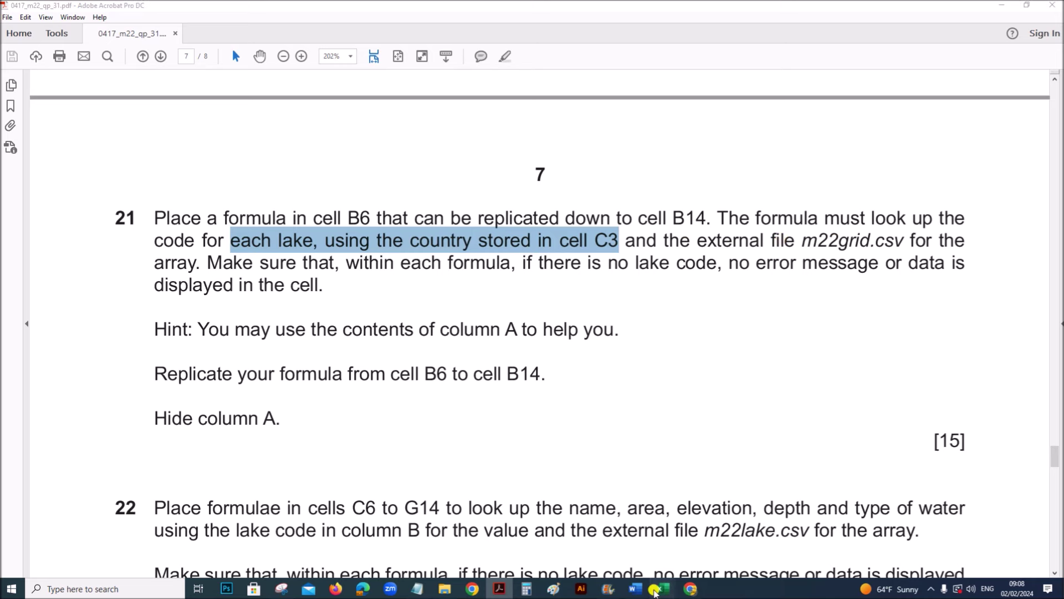
click(542, 544)
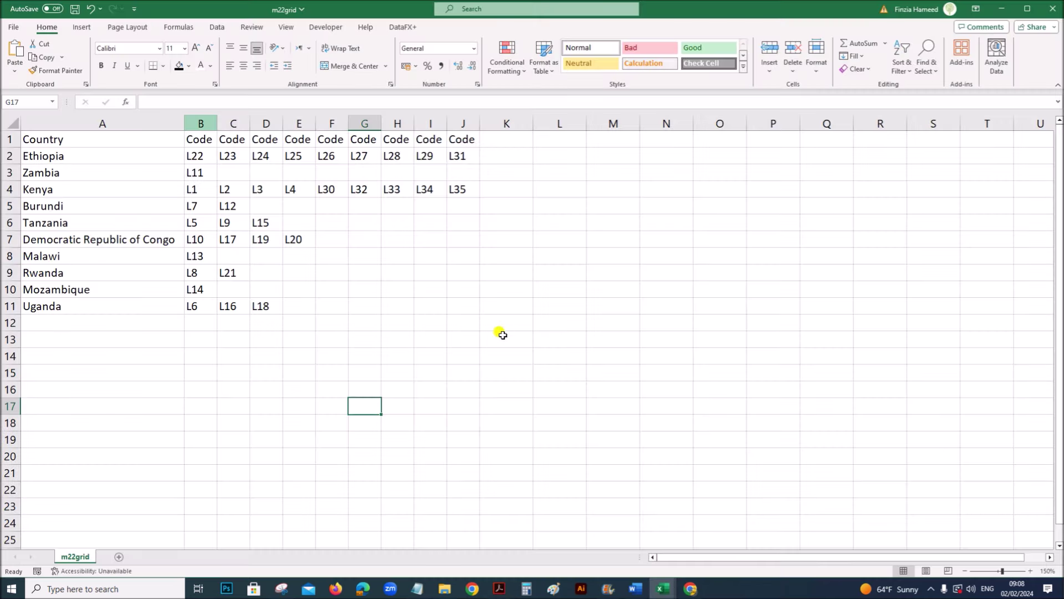
- Inspect m22grid's countries in column A and the lake codes for Ethiopia, Zambia and Kenya
click(622, 437)
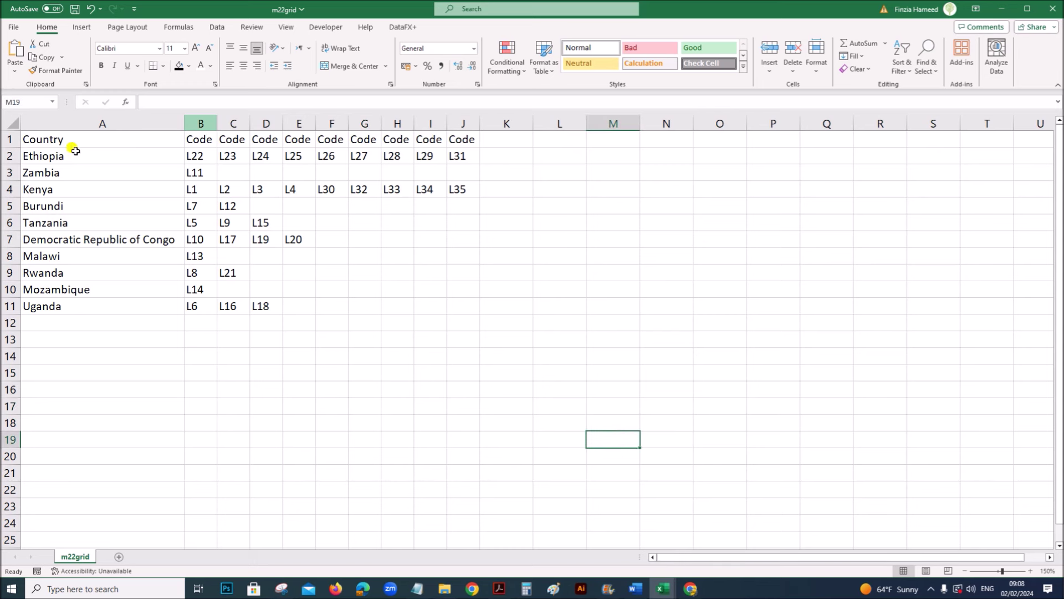
drag(76, 150, 91, 304)
drag(202, 160, 454, 157)
click(393, 334)
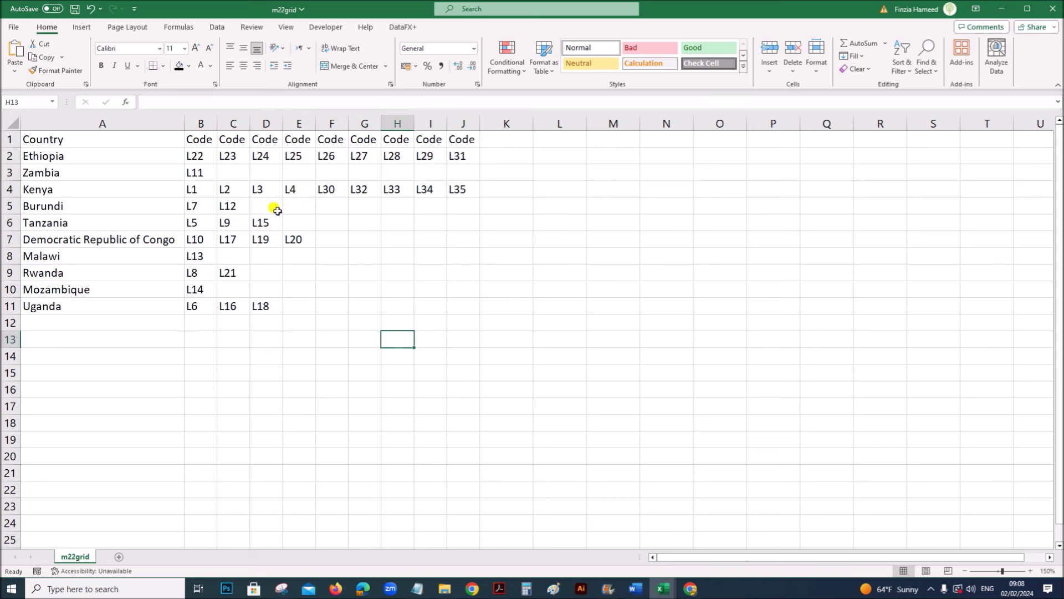
drag(199, 156, 461, 157)
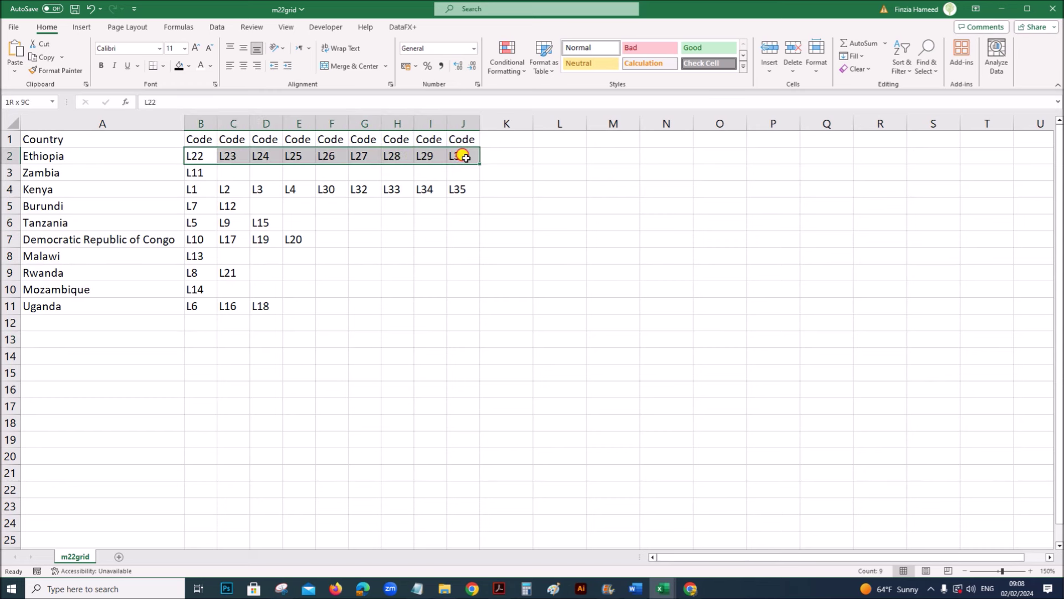
click(191, 174)
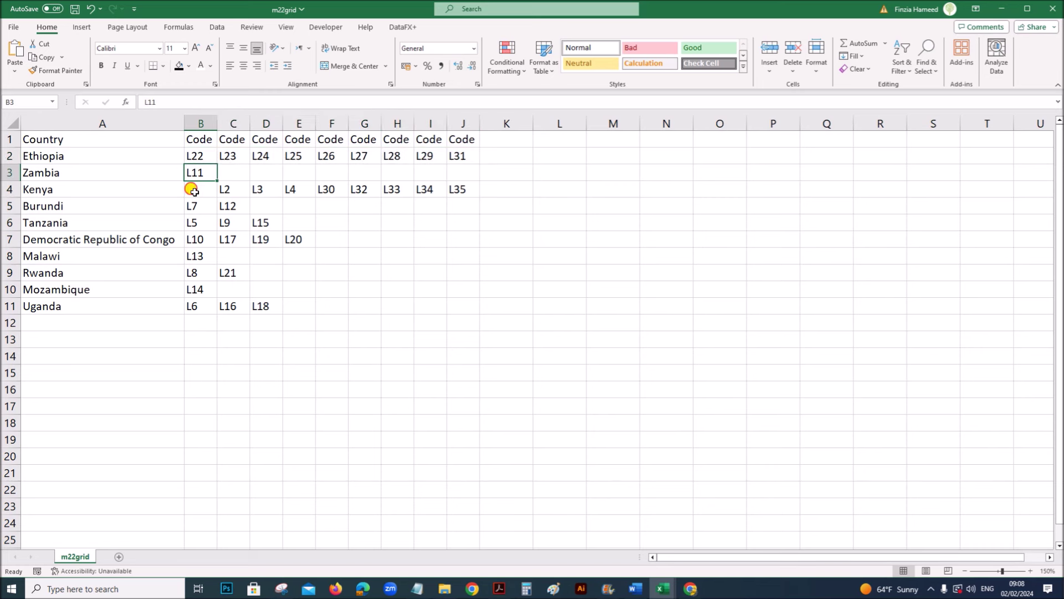
click(193, 190)
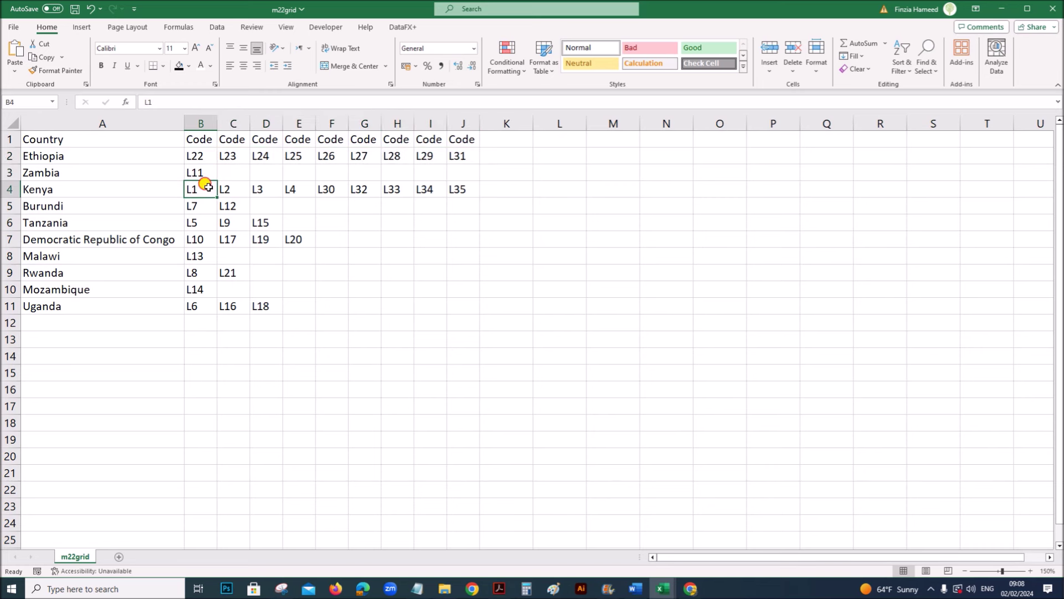
drag(206, 186, 451, 176)
click(394, 240)
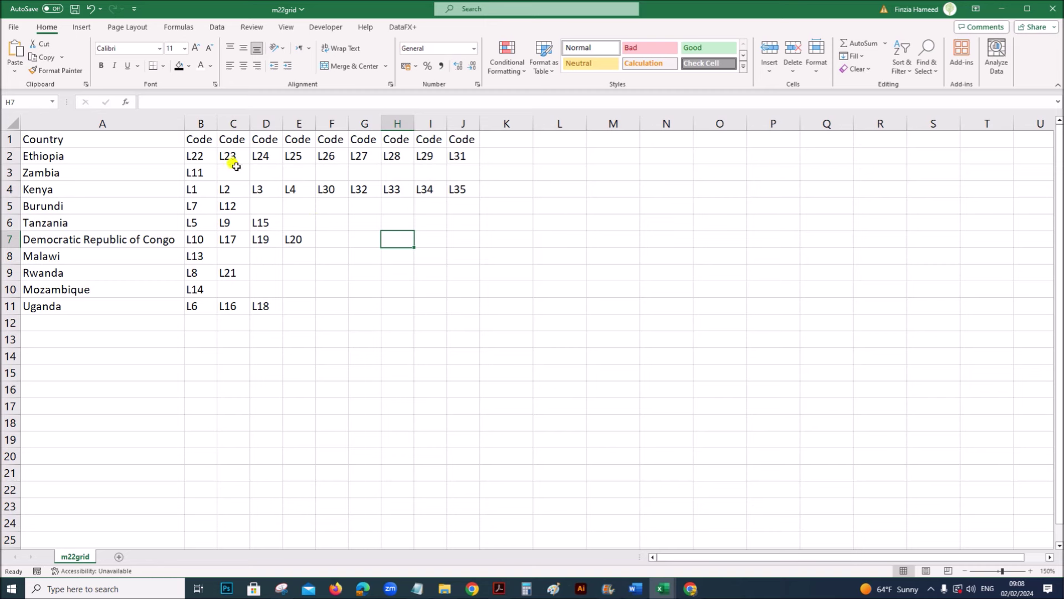
click(394, 340)
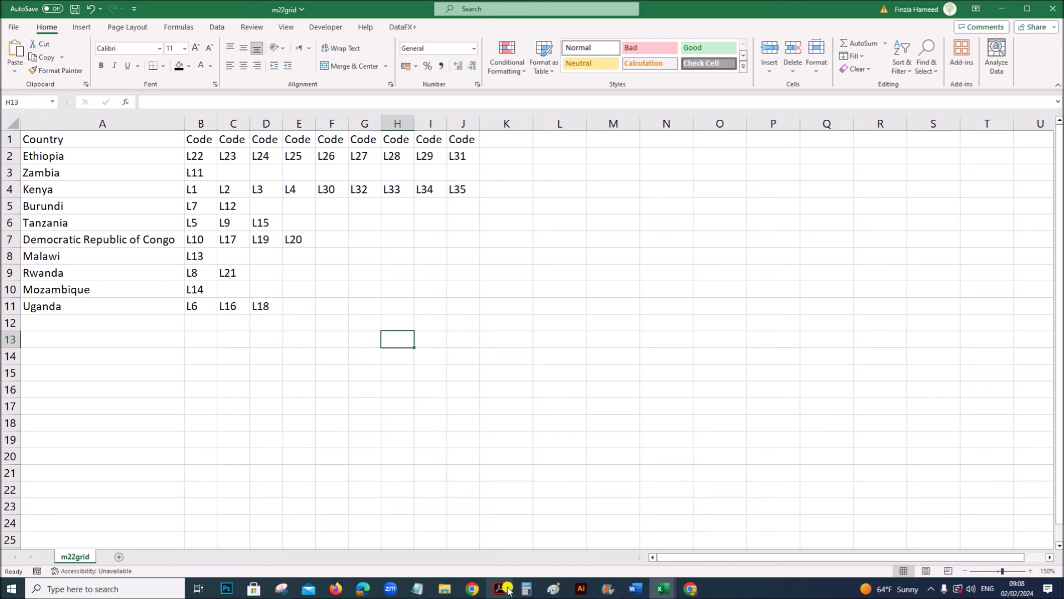
mouse_move(664, 589)
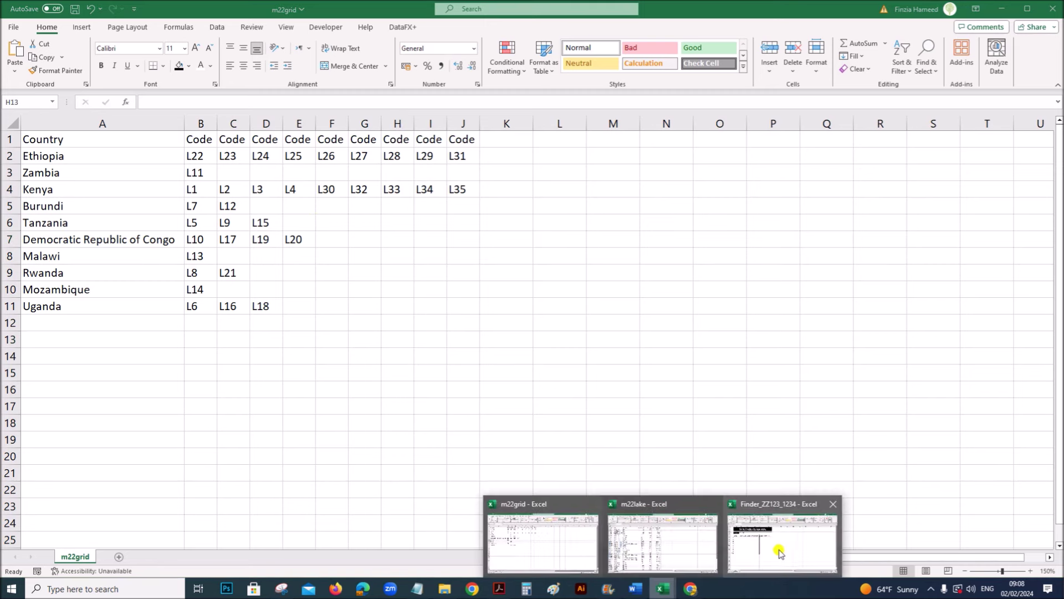
click(777, 550)
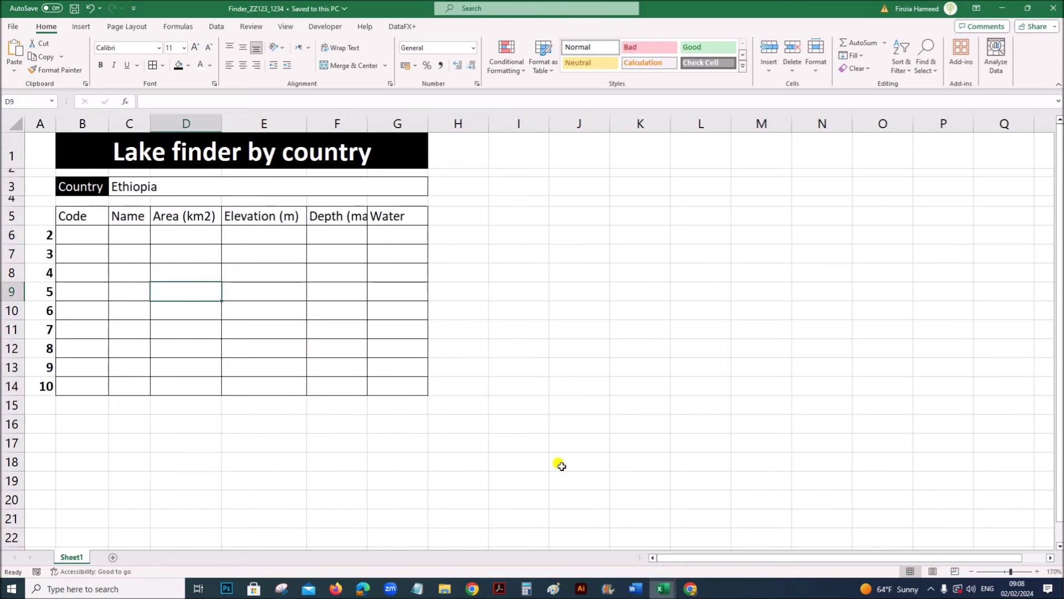
- Select the empty Code cells B6 to B14 in the Lake finder sheet
click(96, 236)
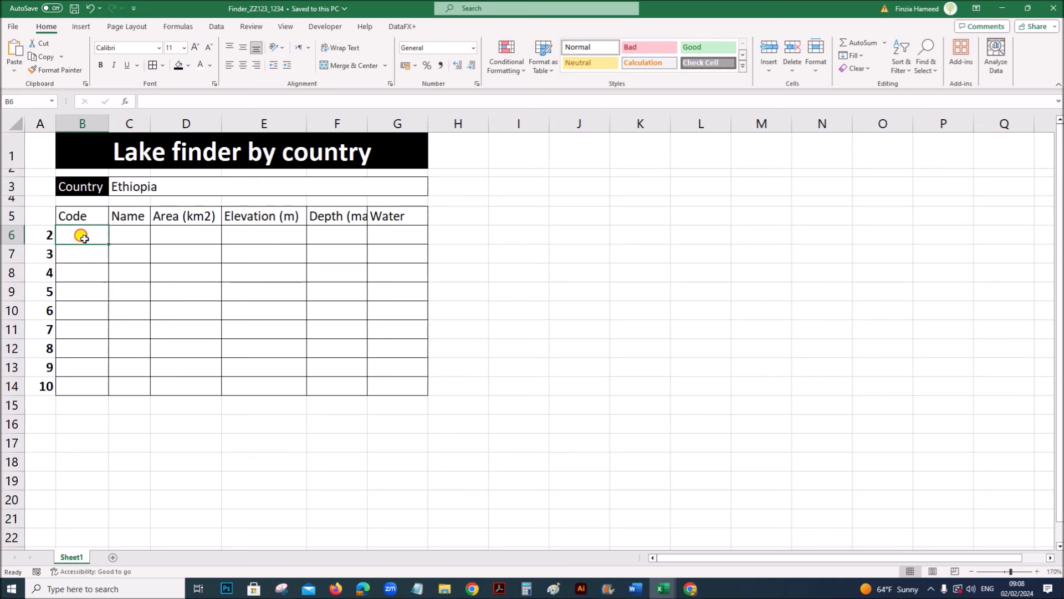
drag(81, 233, 88, 384)
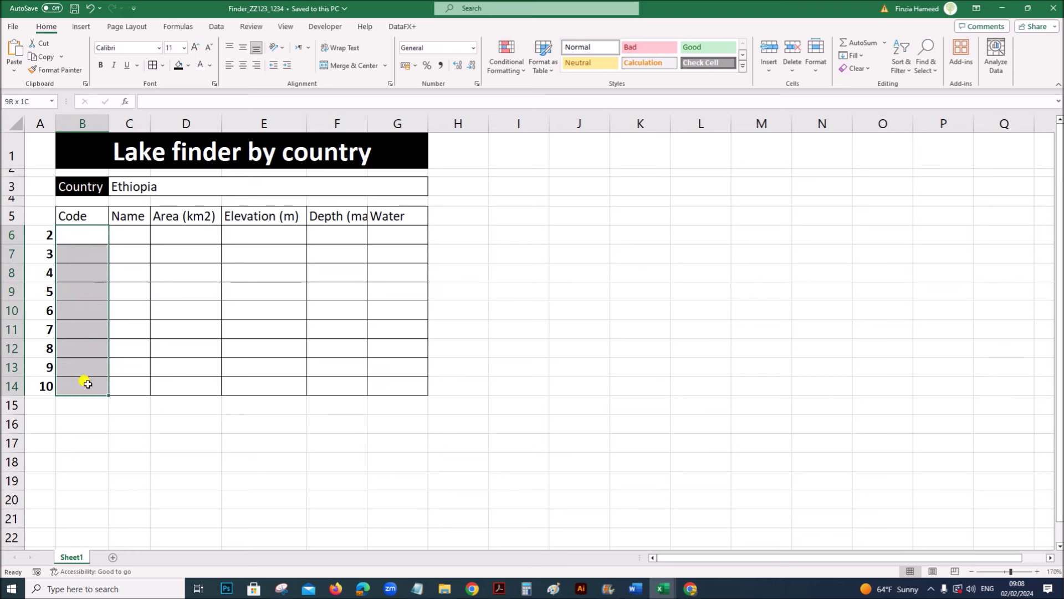
click(89, 229)
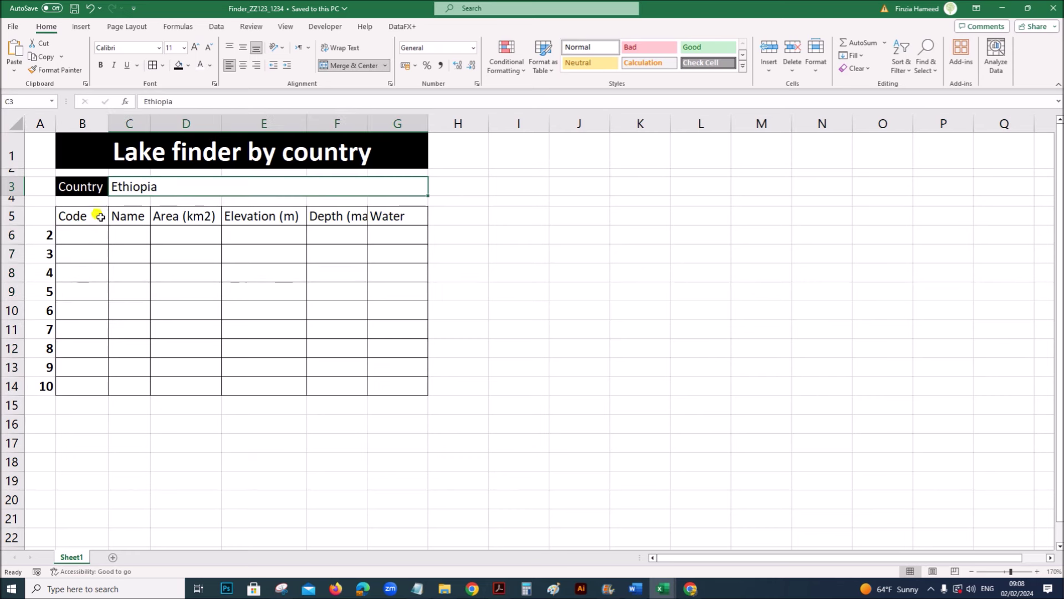
drag(90, 233, 80, 381)
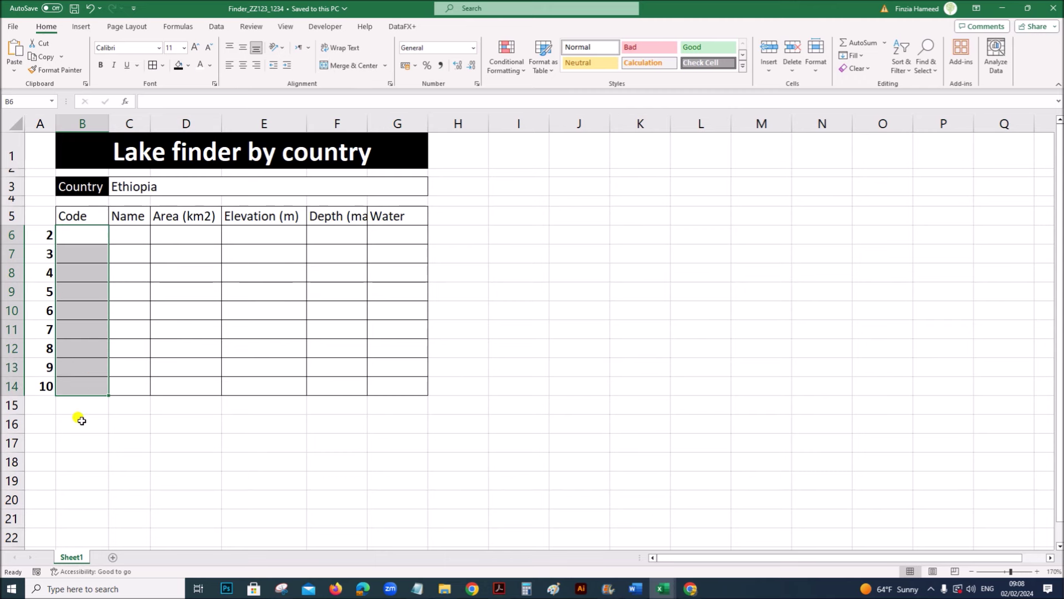
click(499, 588)
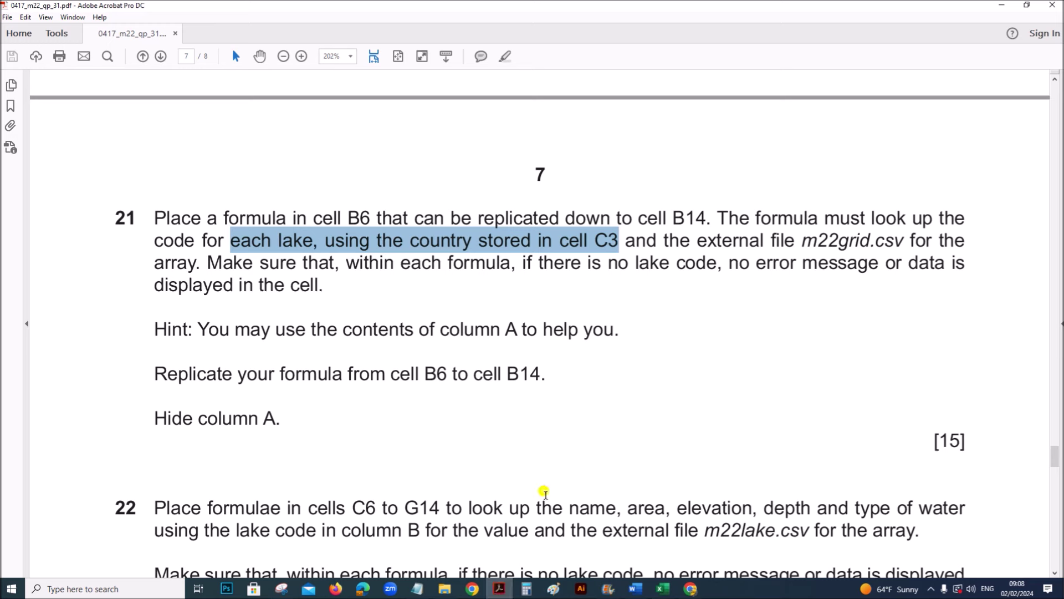
click(673, 292)
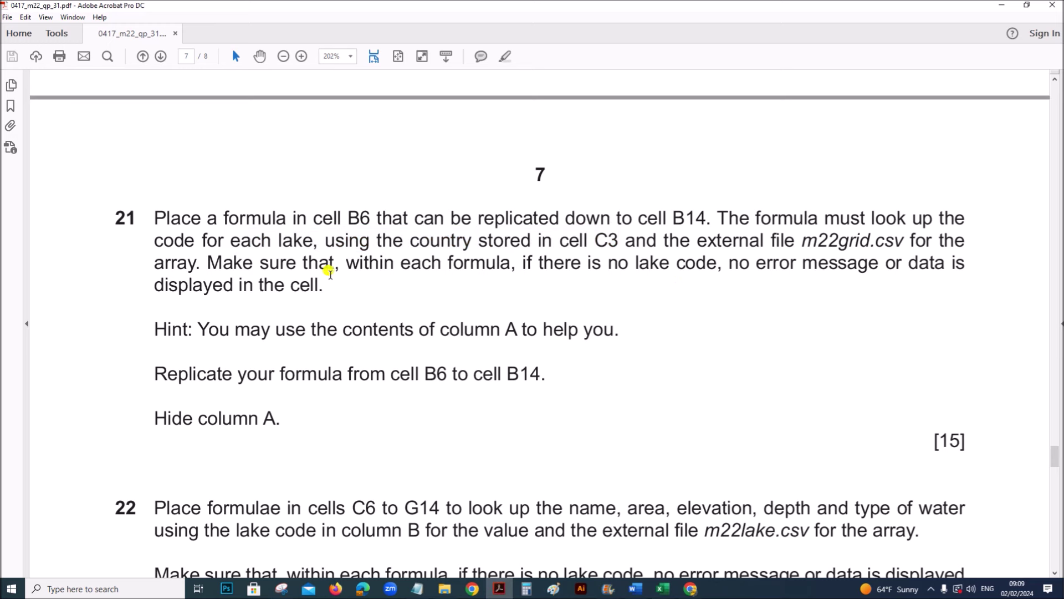
drag(208, 264, 331, 289)
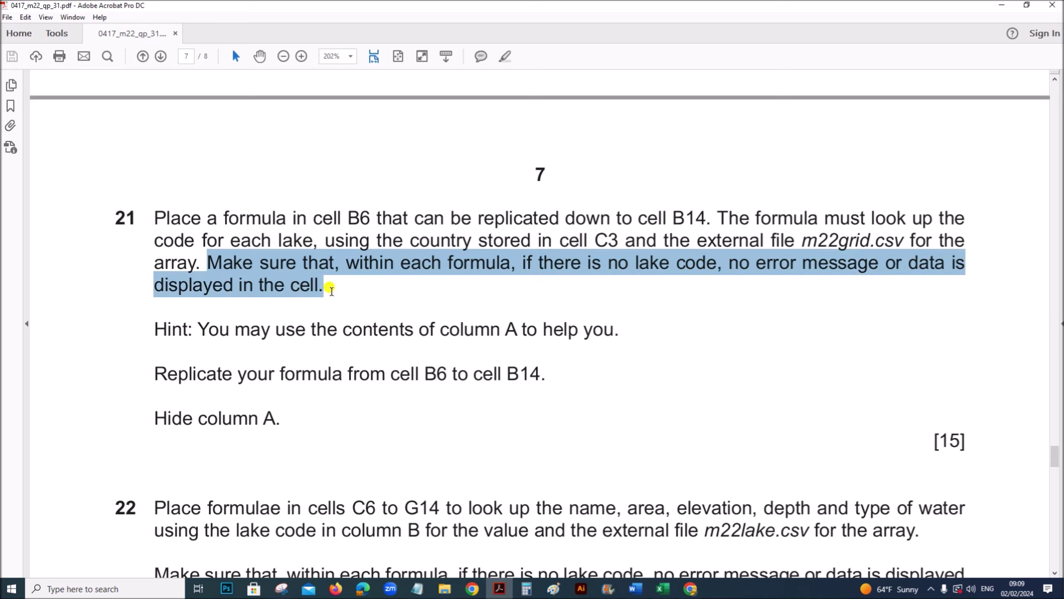
click(712, 297)
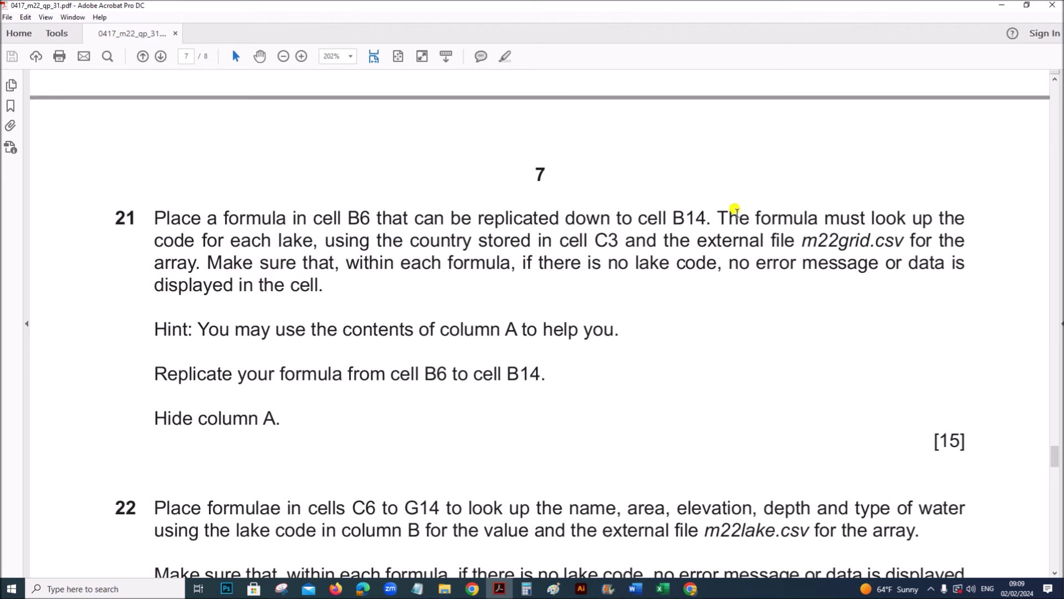
- Begin a =VLOOKUP( formula in cell B6 of the Finder_ZZ123_1234 workbook
mouse_move(663, 588)
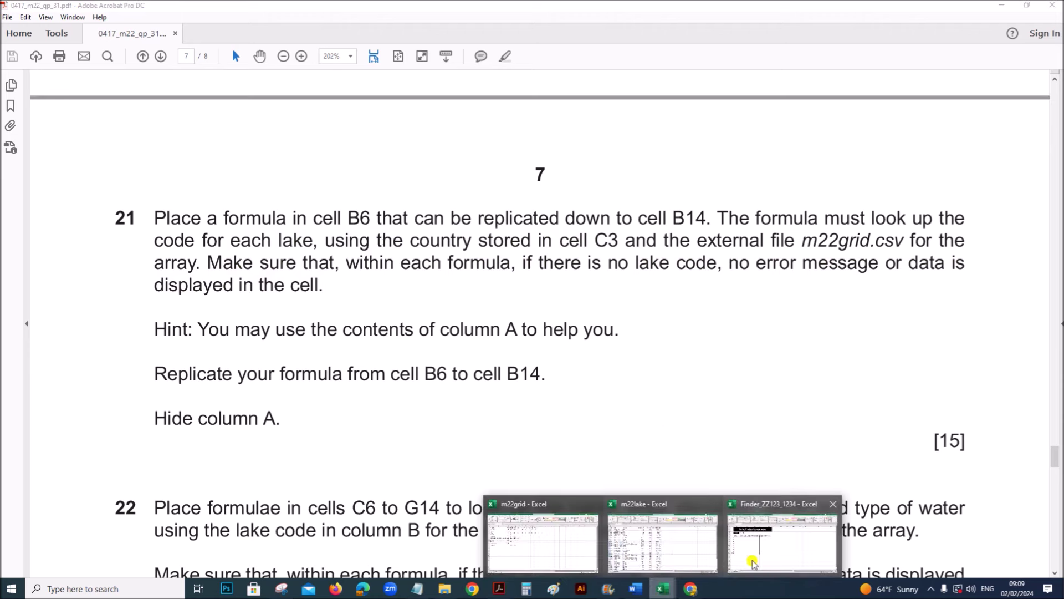
click(753, 563)
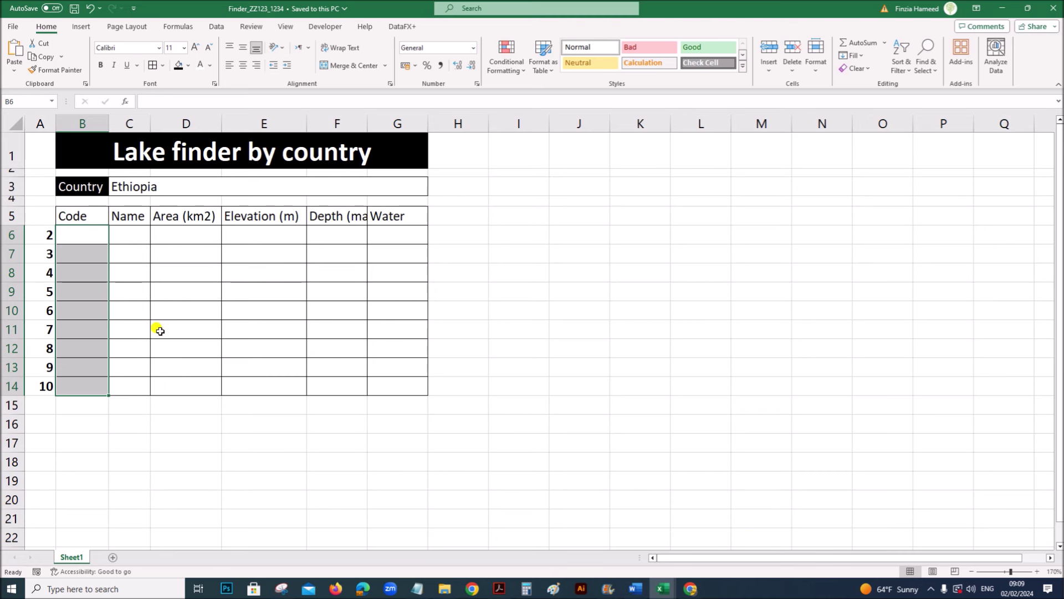
click(104, 232)
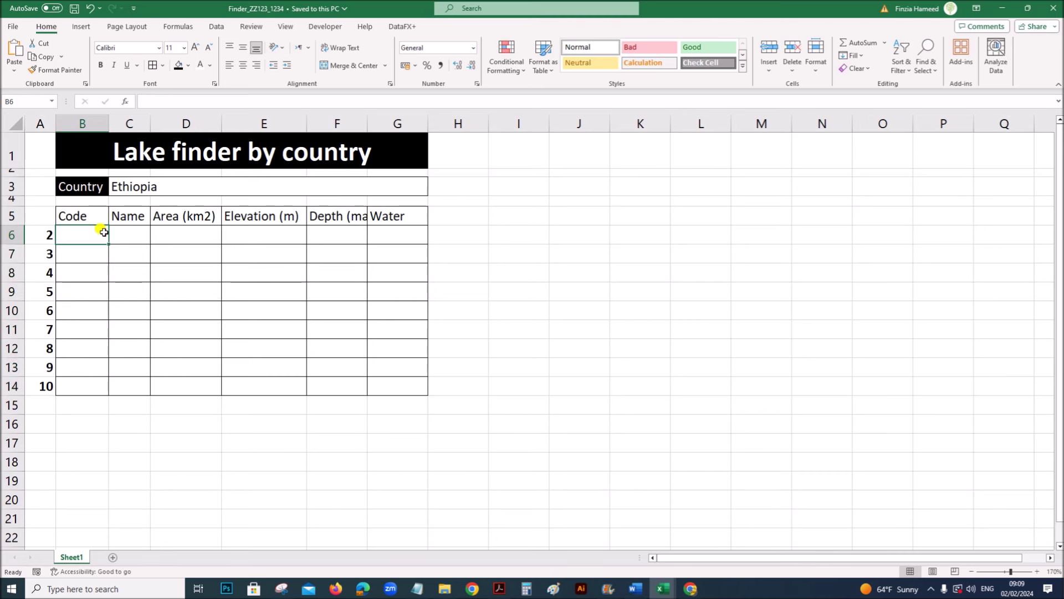
text(=v)
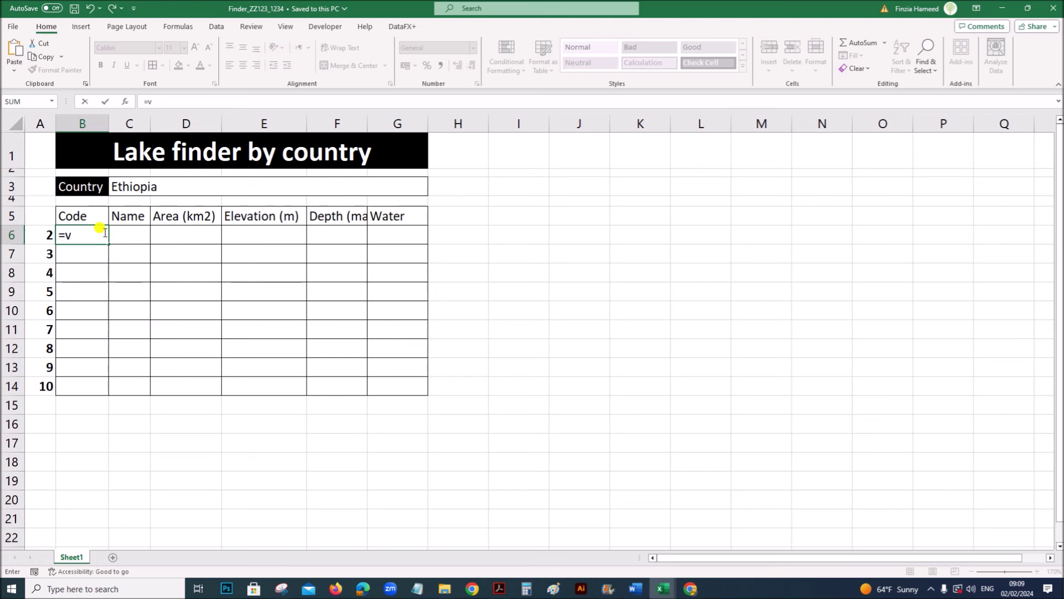
text(looku)
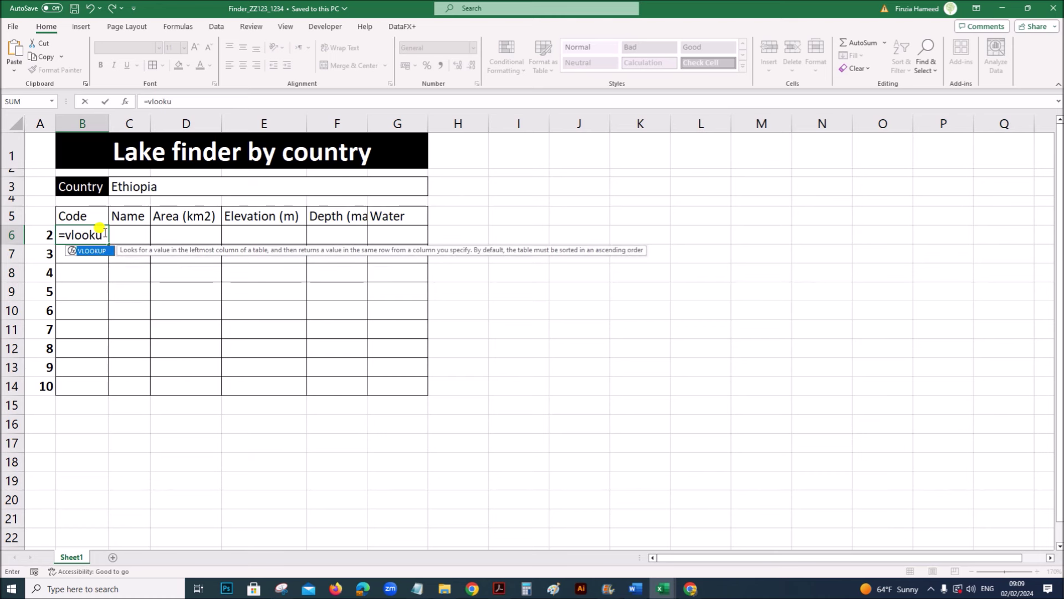
text(p()
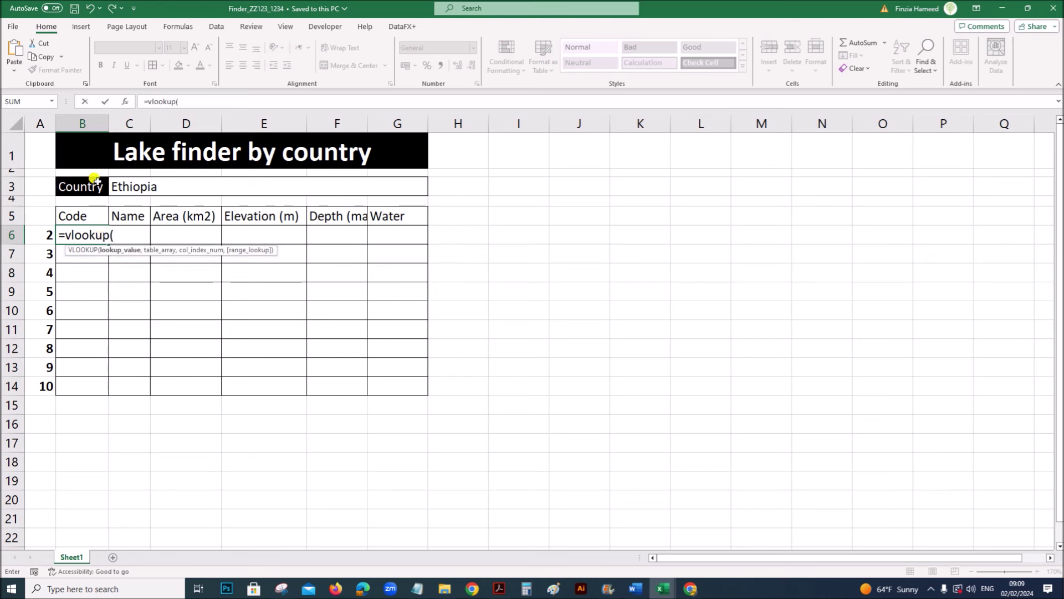
click(124, 102)
- Set the VLOOKUP lookup value to the country in C3
drag(684, 178, 431, 198)
click(150, 189)
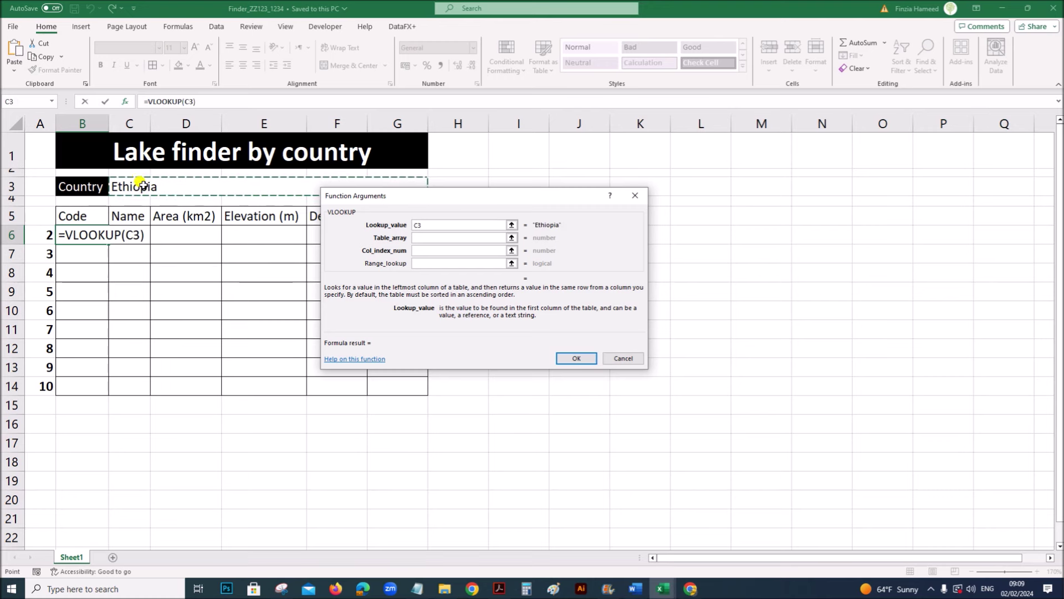
click(425, 238)
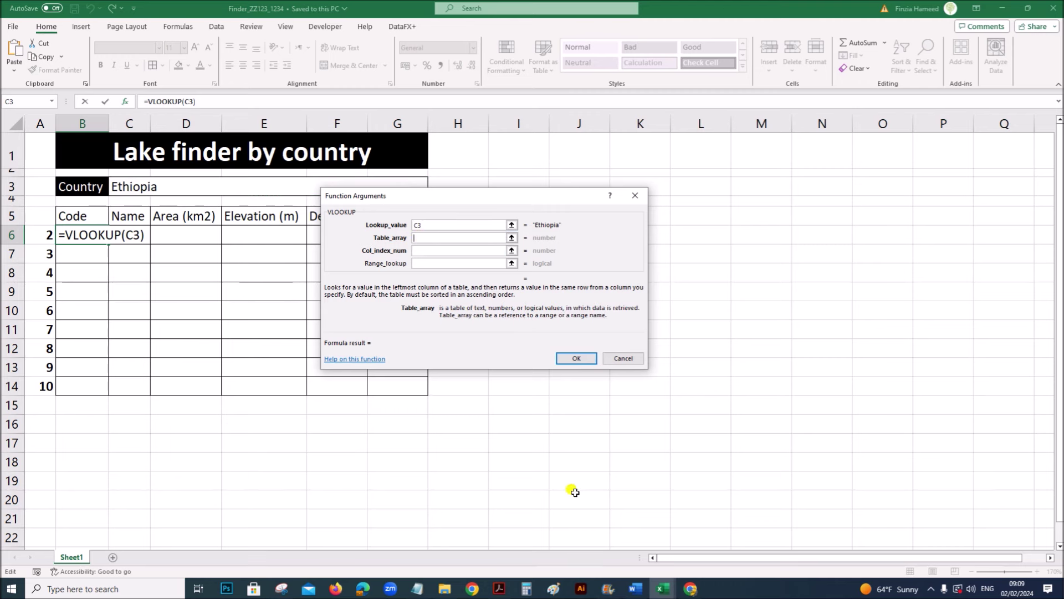
- Set the table array to m22grid's range A2:J11
click(663, 590)
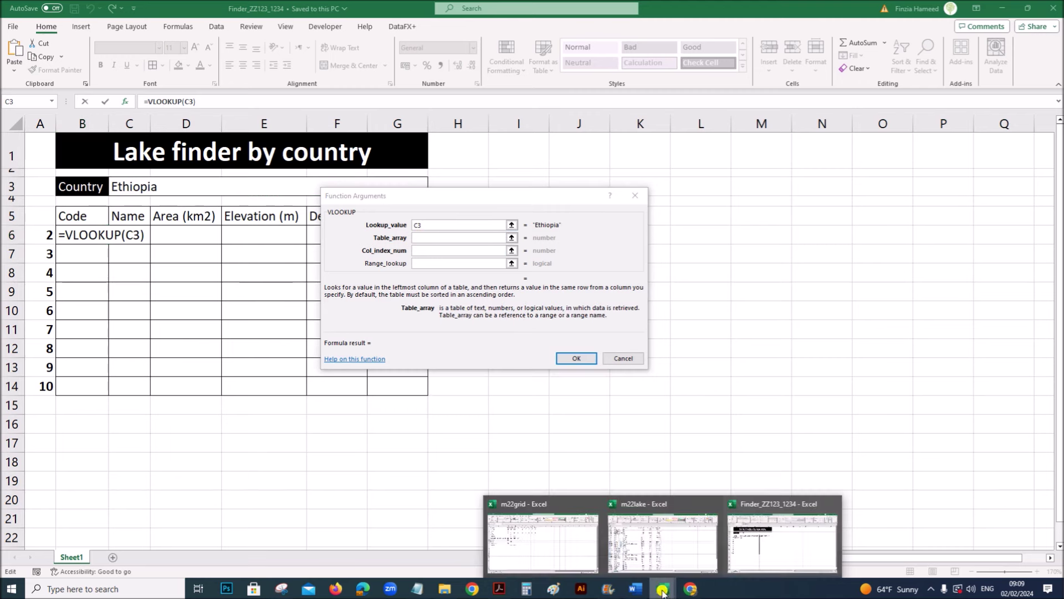
click(535, 550)
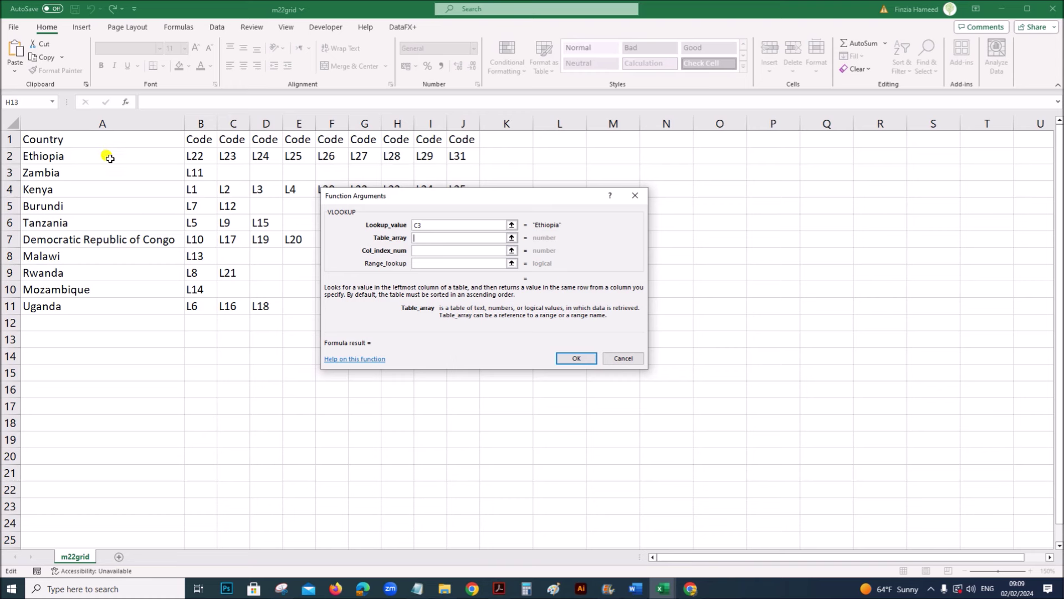
drag(110, 159, 452, 306)
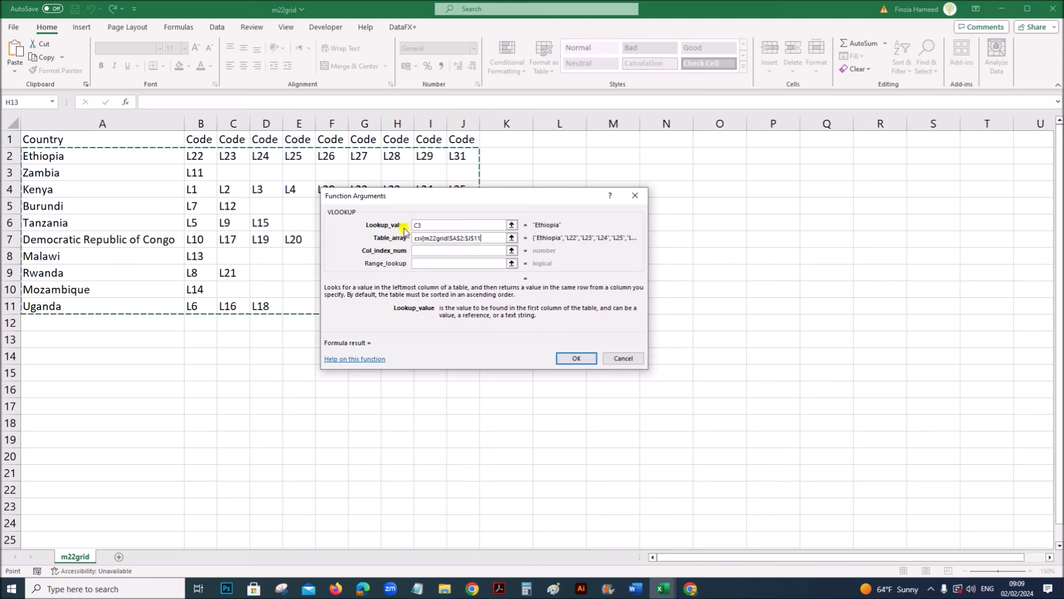
drag(407, 199, 636, 202)
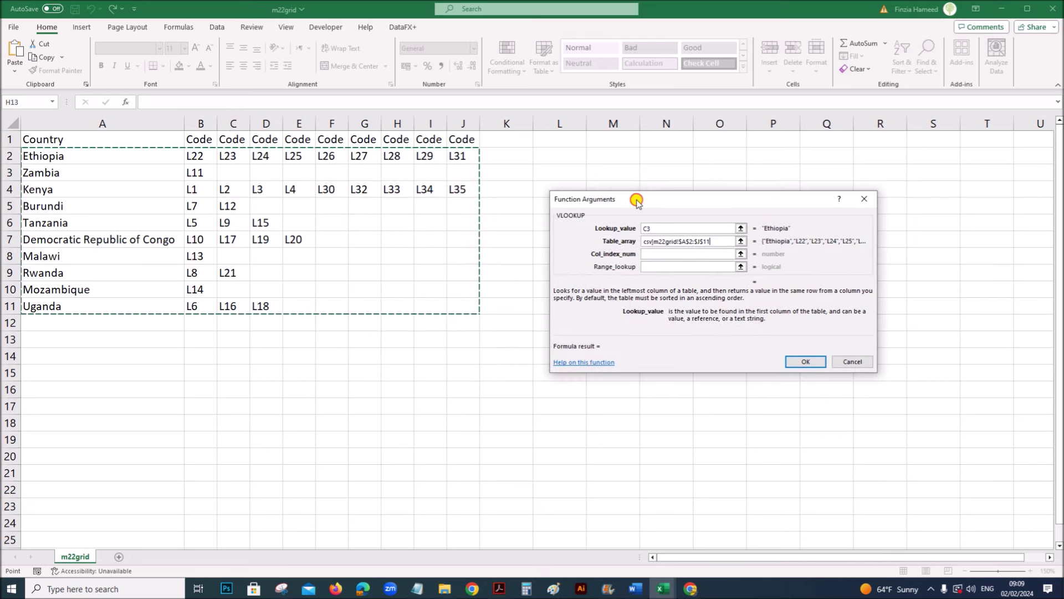
click(649, 255)
click(650, 254)
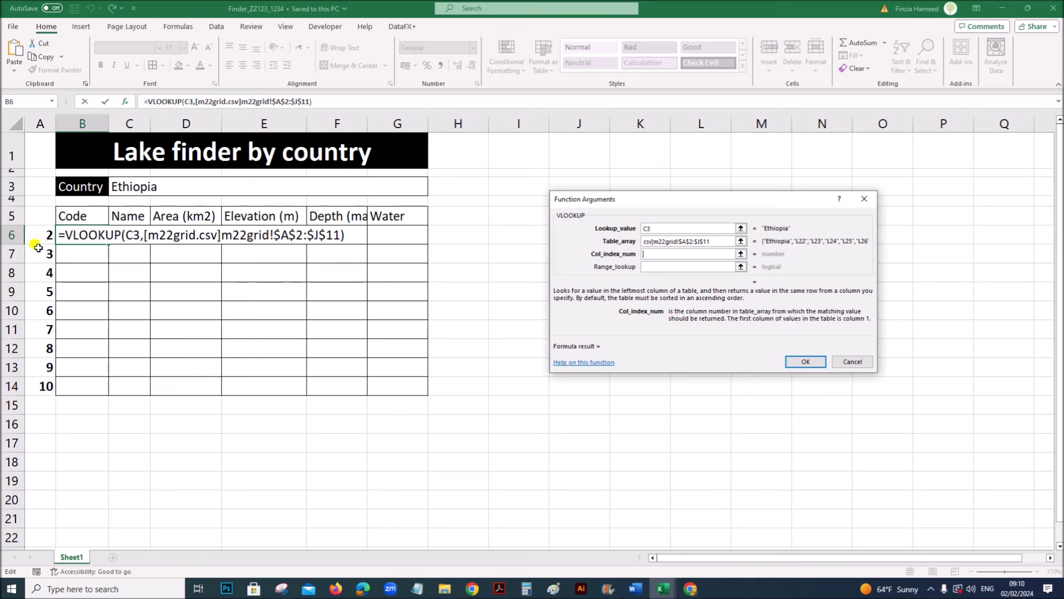
click(663, 589)
- Complete the B6 VLOOKUP with column index A6 and exact match 0, returning L22
click(541, 544)
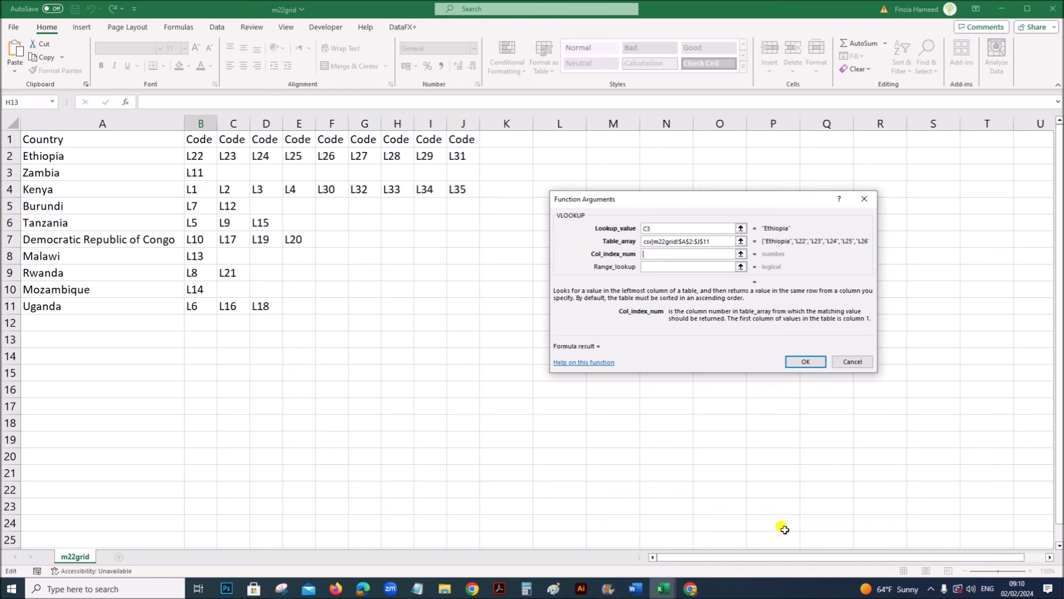
click(670, 589)
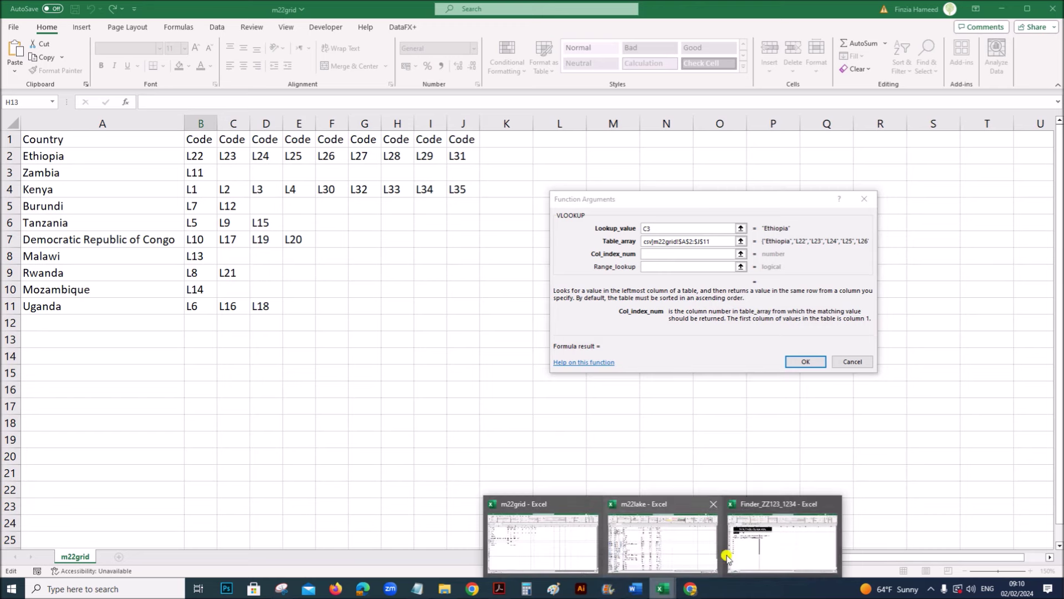
click(785, 553)
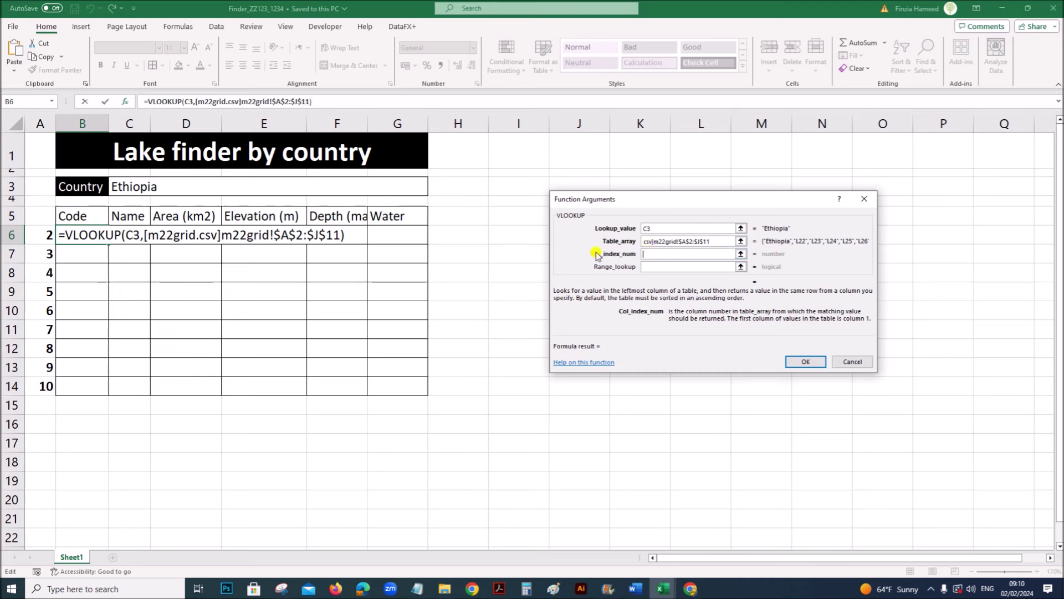
click(34, 237)
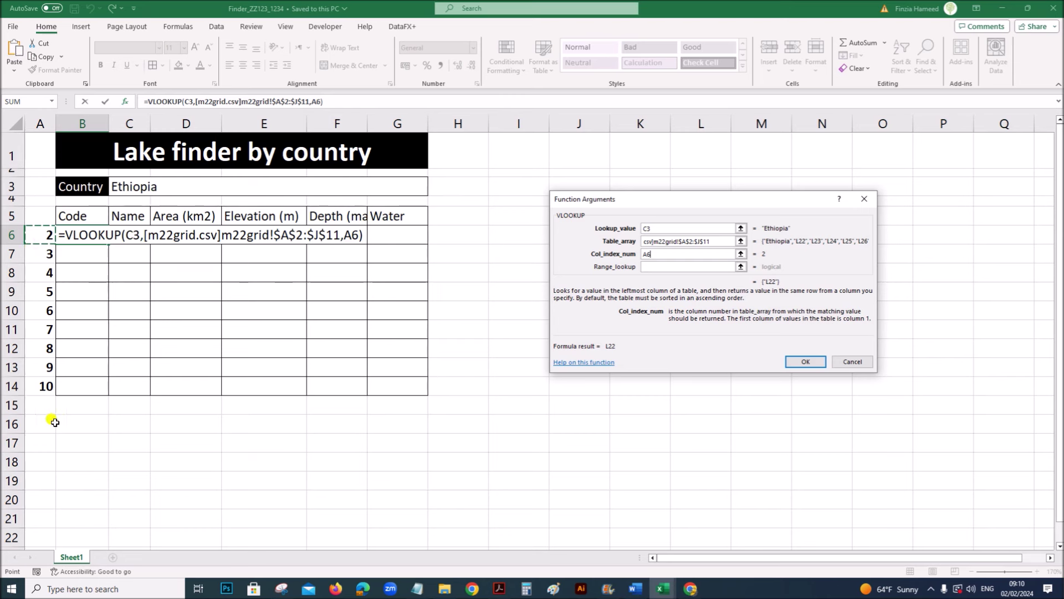
click(650, 267)
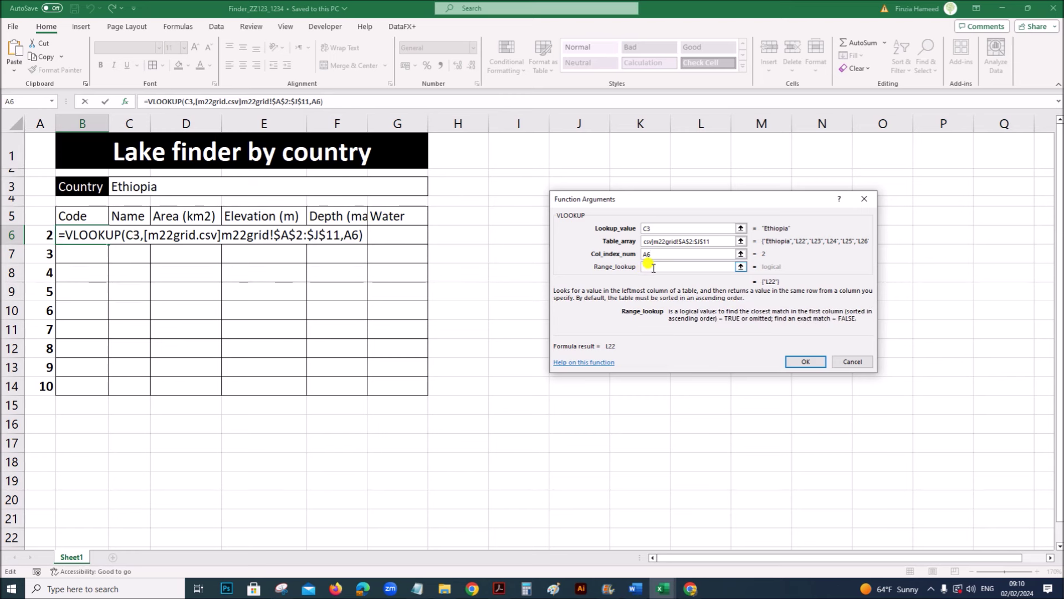
text(0)
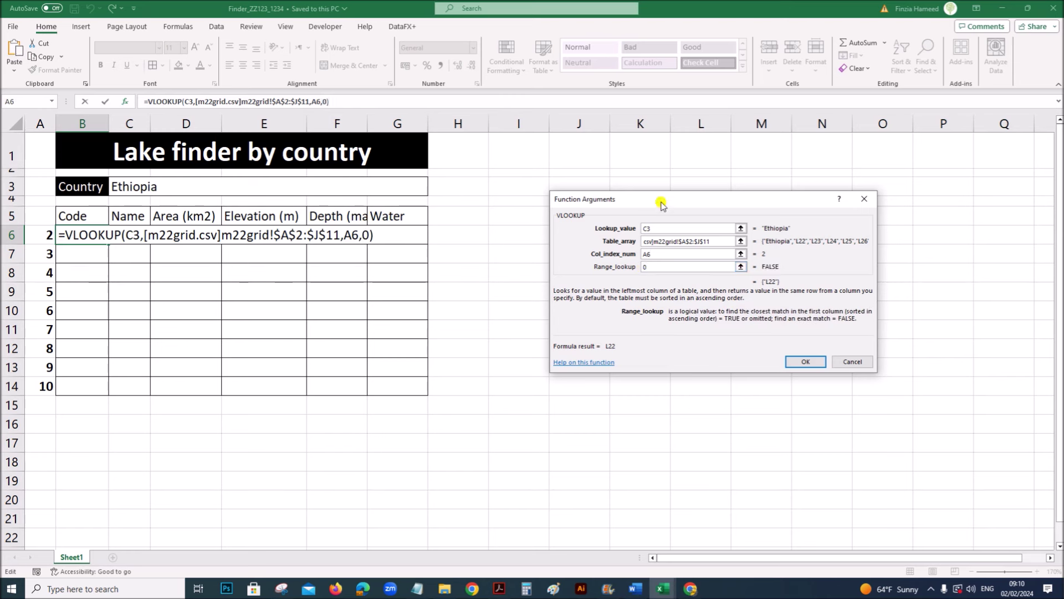
drag(661, 205, 511, 243)
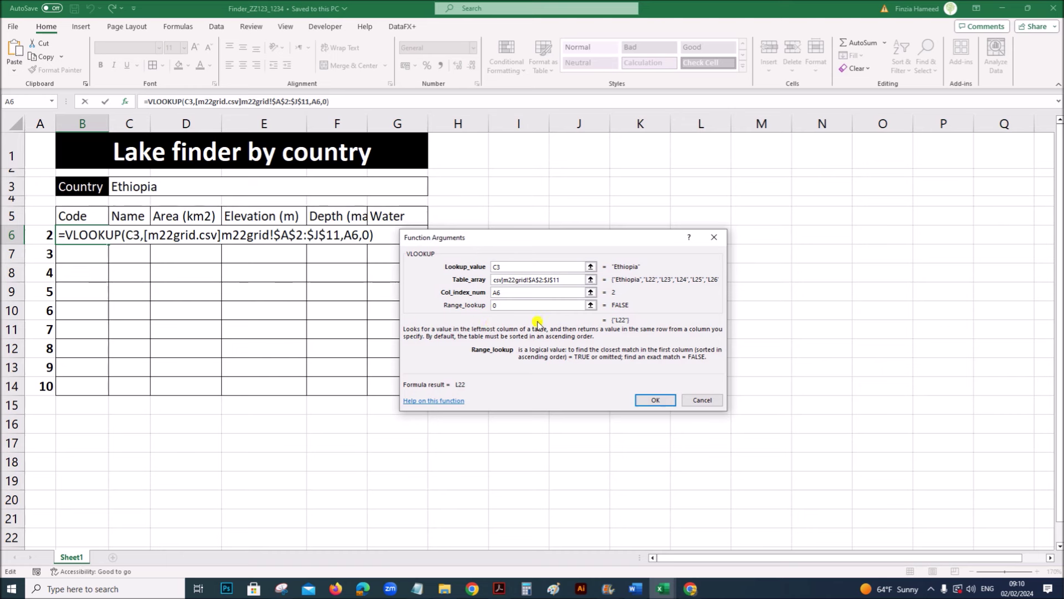
click(655, 401)
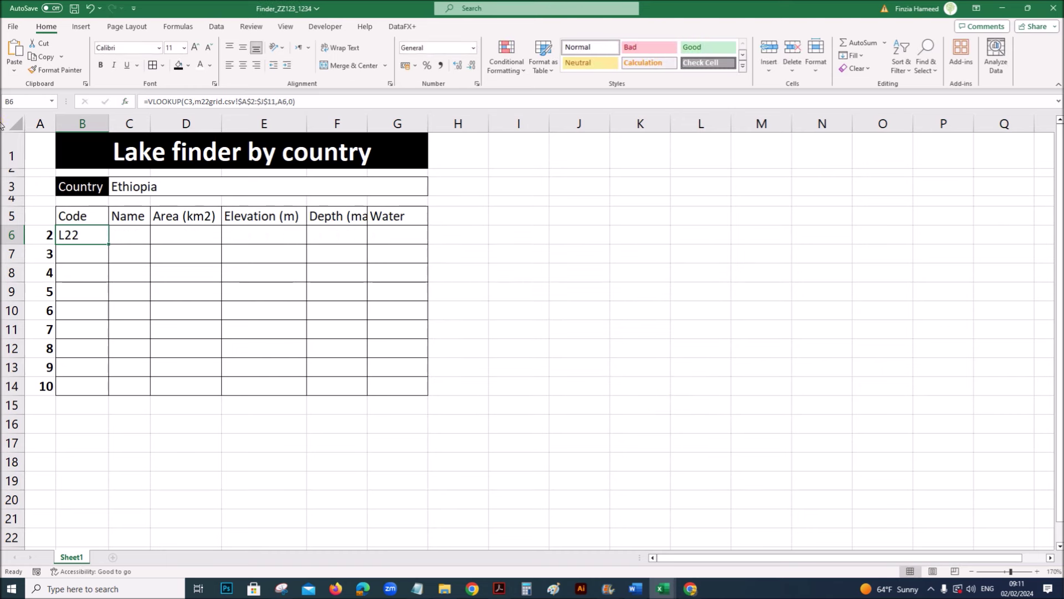
- Change the C3 reference in B6's lookup formula to the absolute $C$3
drag(109, 243, 105, 390)
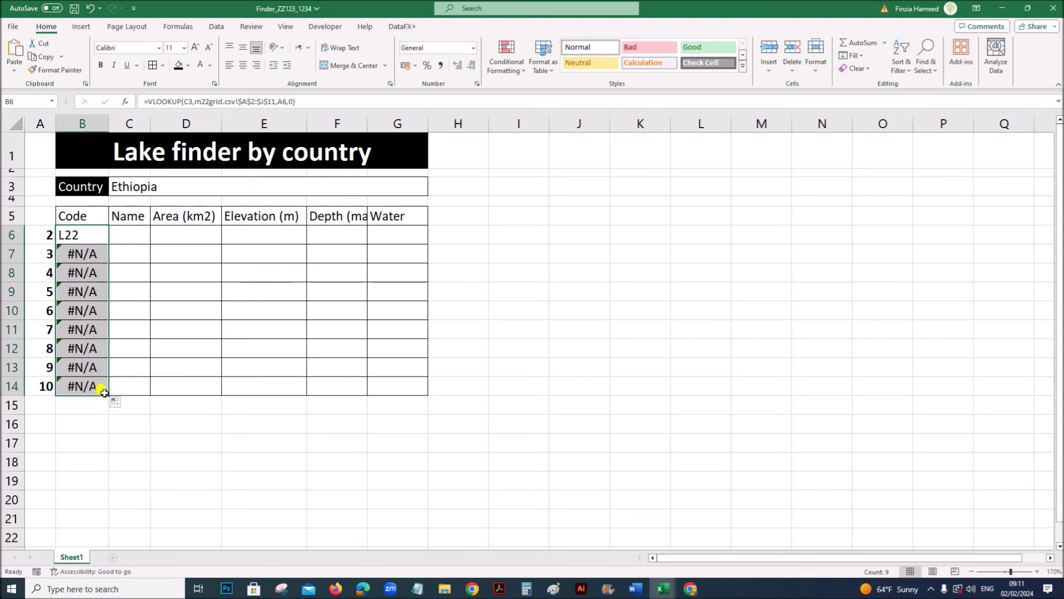
click(80, 238)
double_click(79, 238)
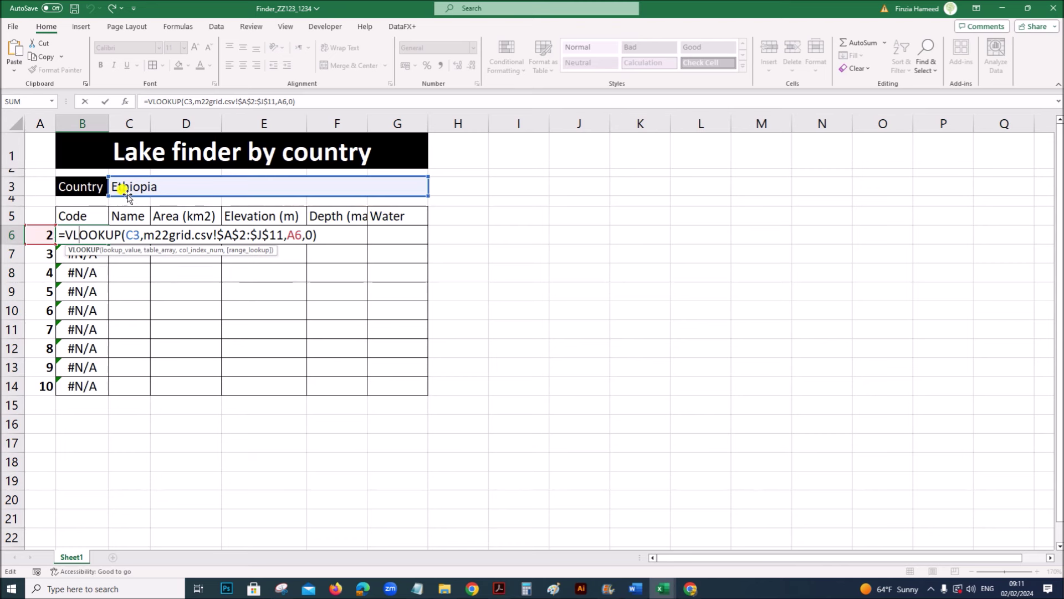
double_click(132, 236)
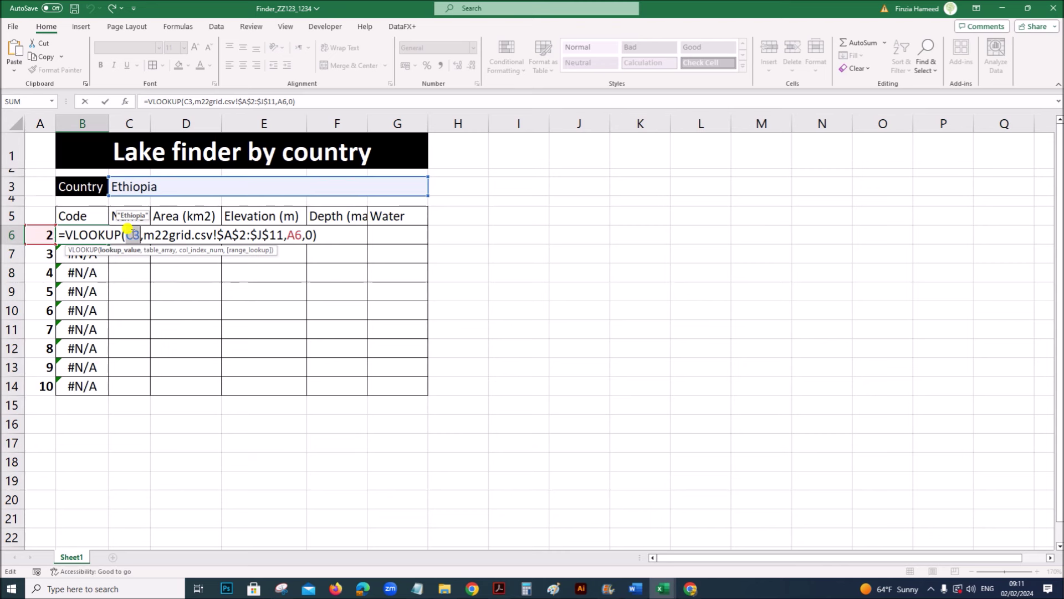
key(F4)
mouse_move(142, 235)
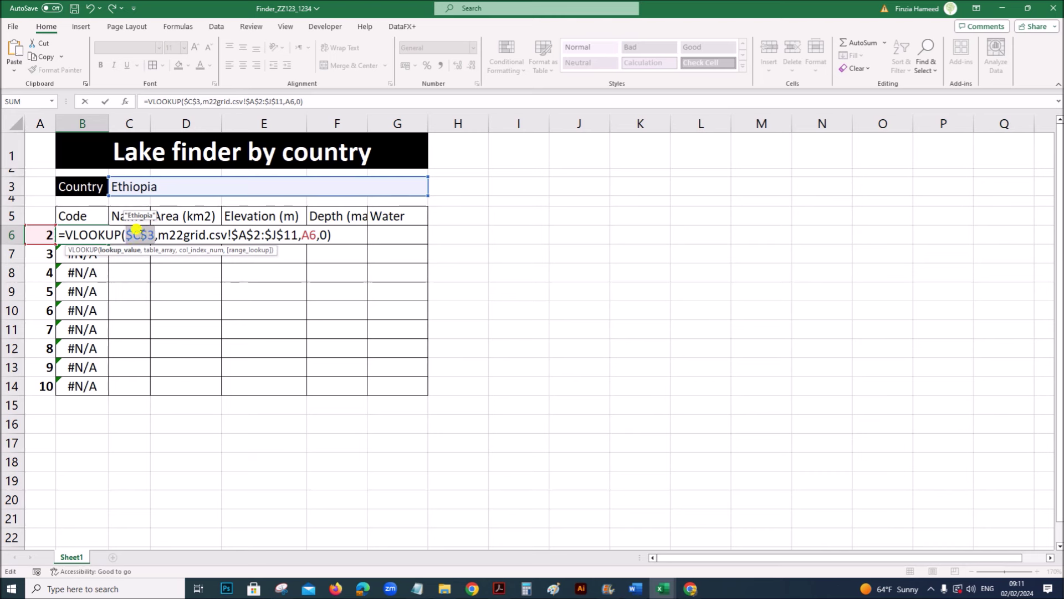
key(Return)
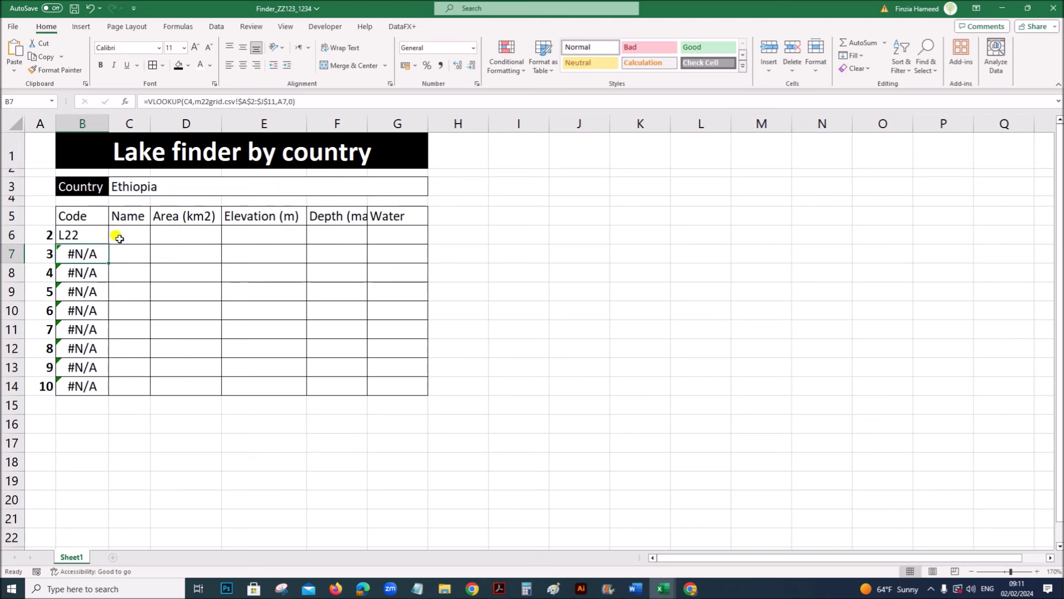
- Copy the fixed B6 formula down to B14, listing Ethiopia's codes L22 to L31
click(99, 238)
drag(109, 244, 104, 386)
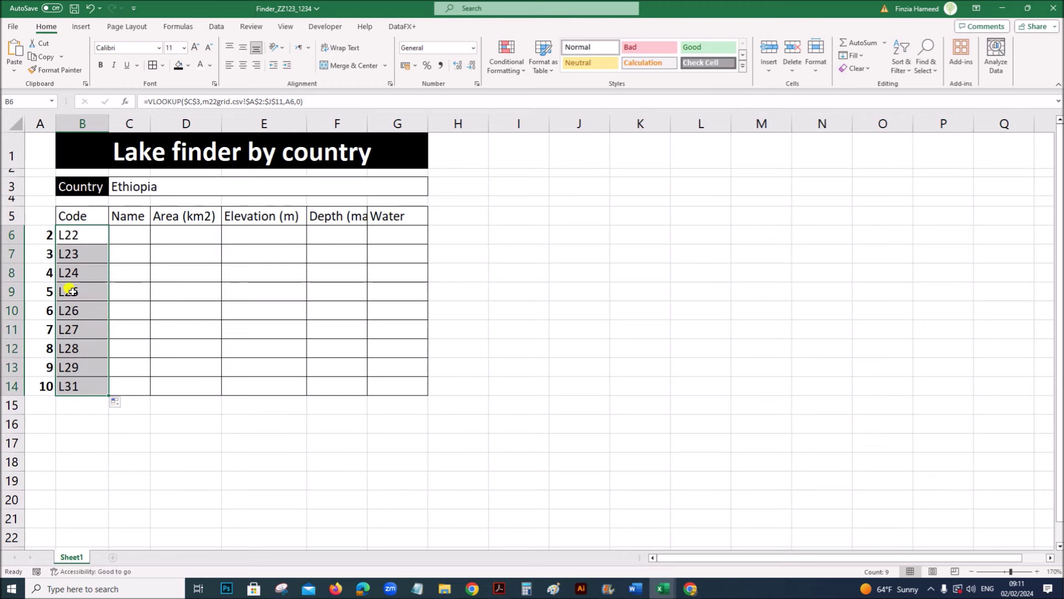
click(499, 589)
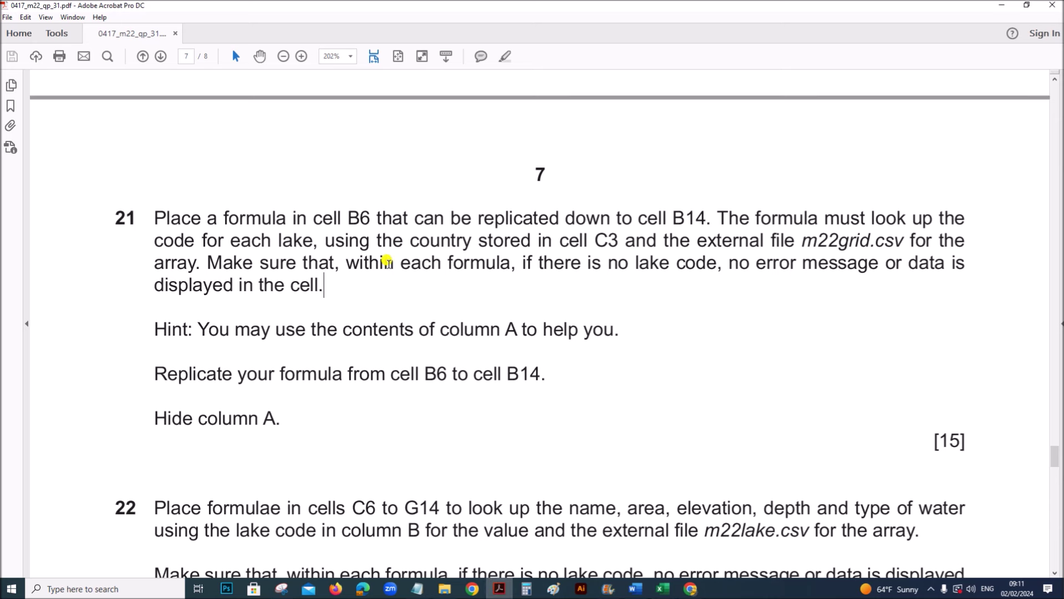
- Highlight question 21's 'no lake code, no error message or data' rule, then return to m22grid
drag(540, 262, 910, 266)
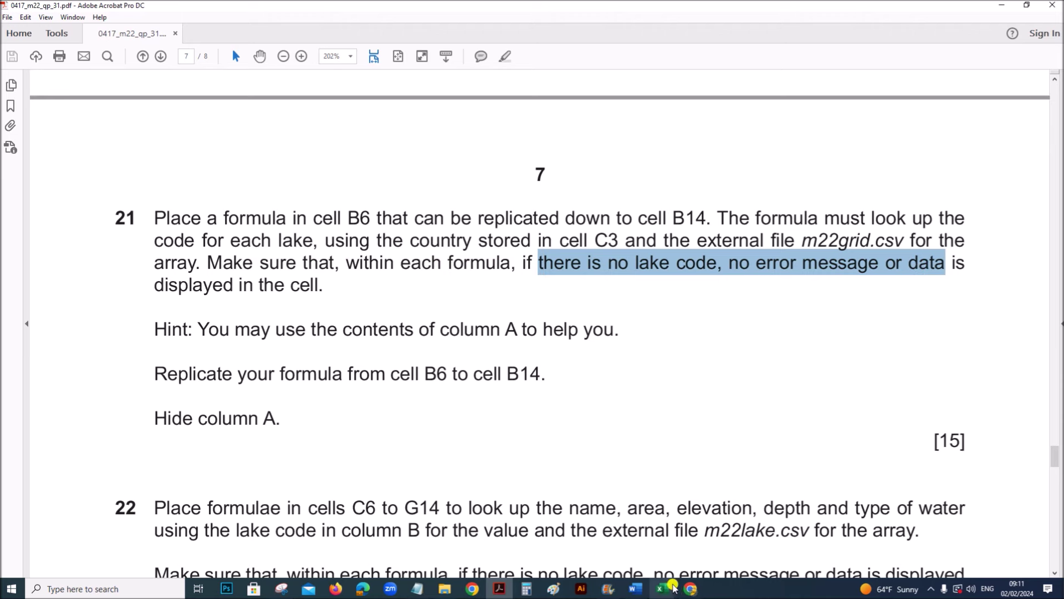
click(665, 589)
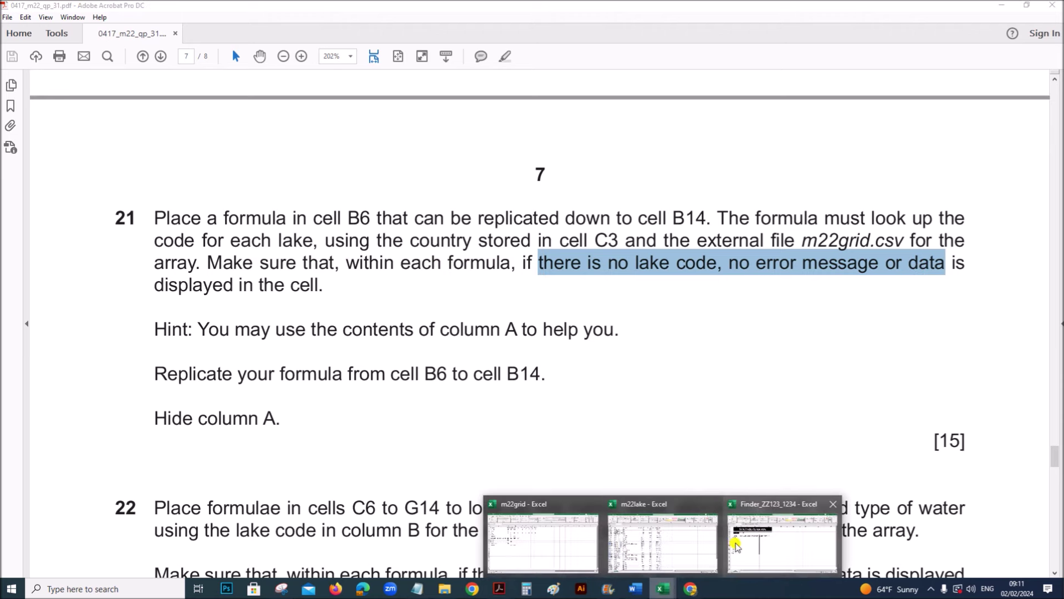
click(543, 561)
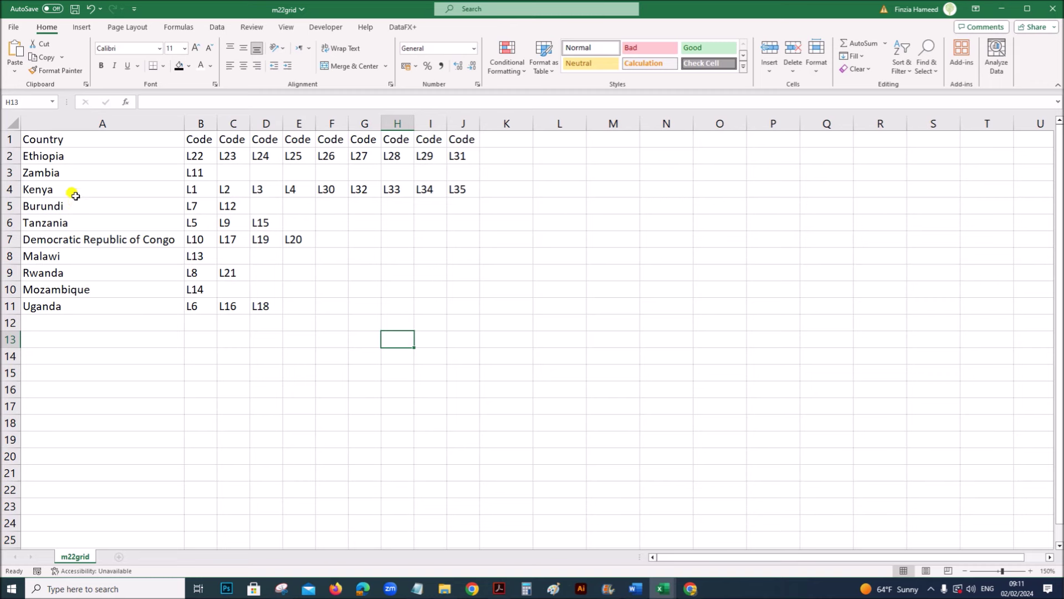
- Set the Finder workbook's country in C3 to Zambia
click(675, 595)
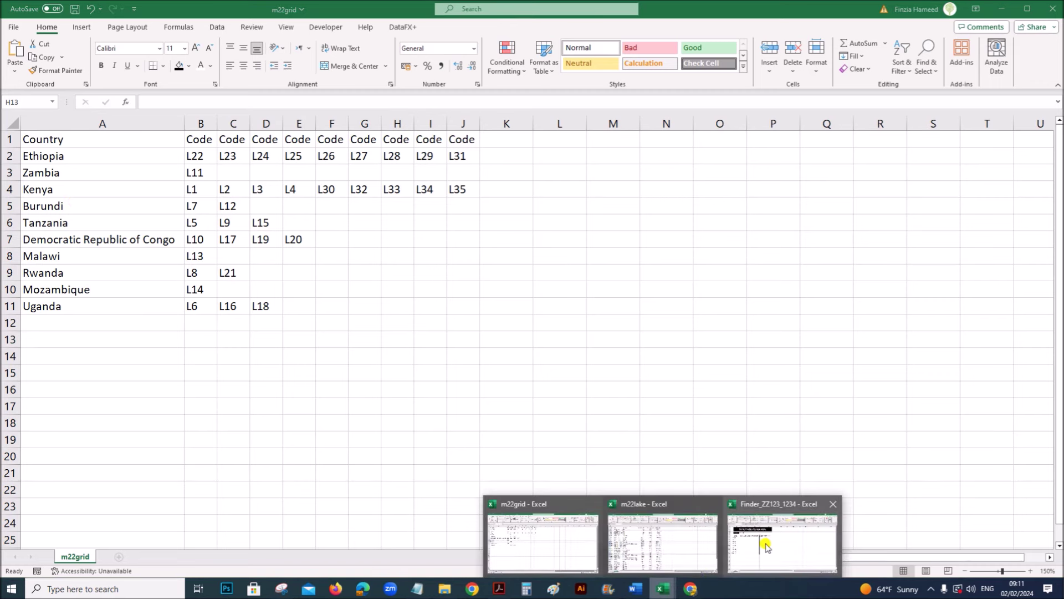
click(766, 547)
click(144, 185)
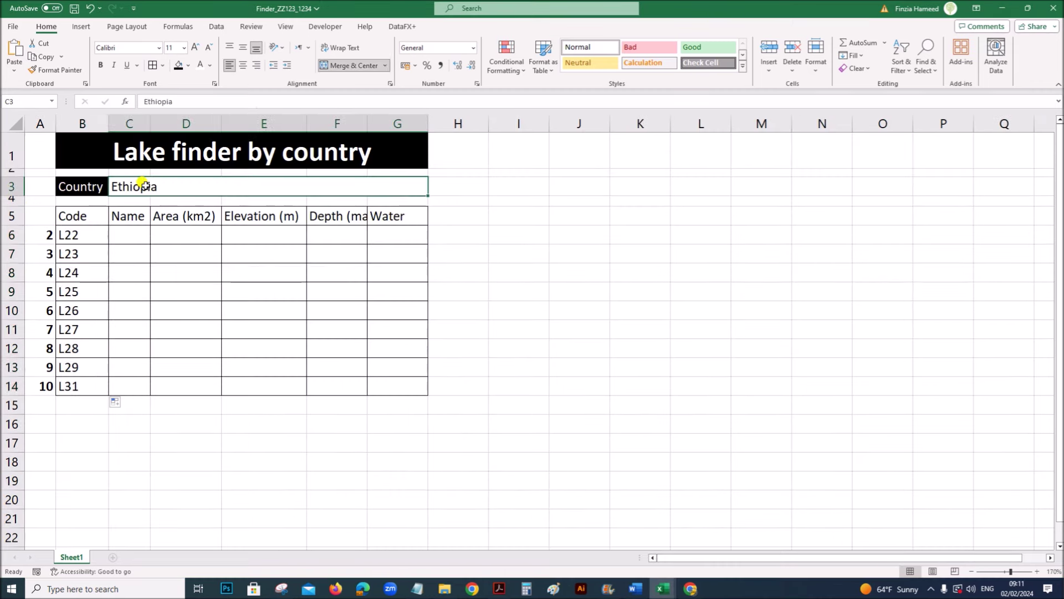
text(Zambia)
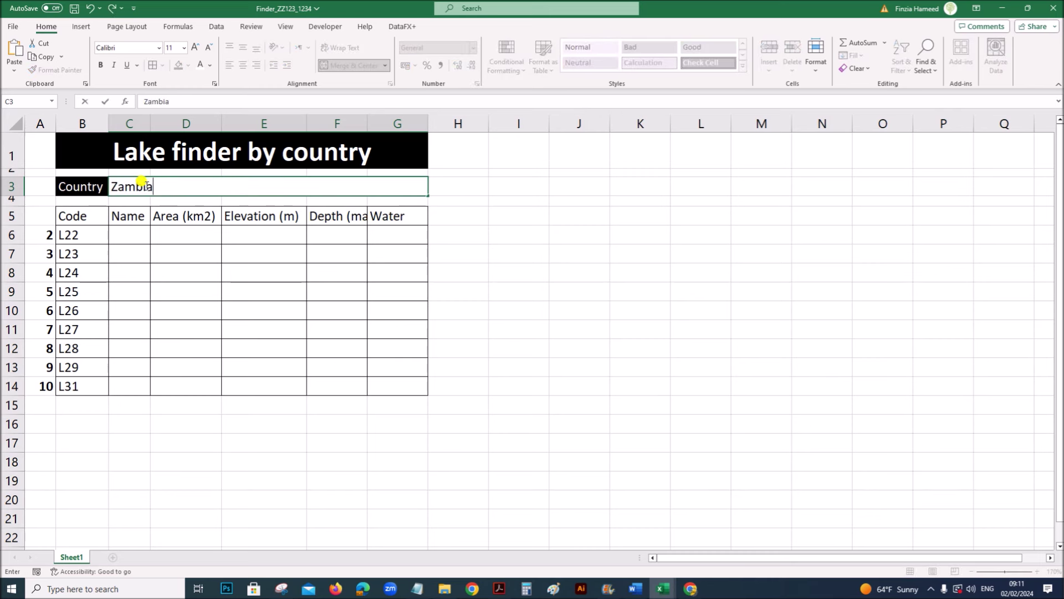
key(Return)
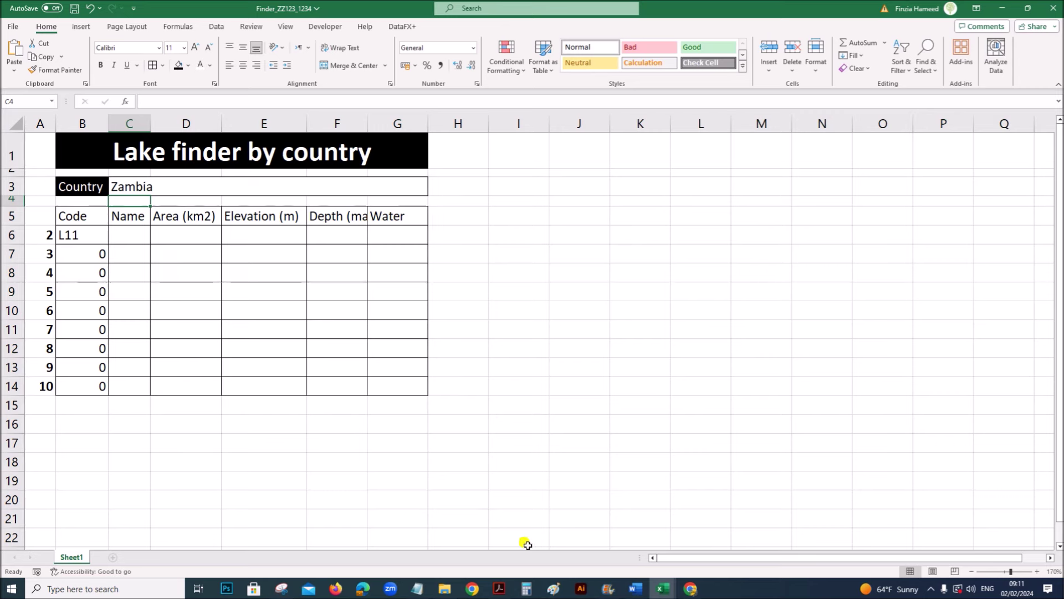
- Compare Zambia's empty codes C3:J3 in m22grid with the zeros in Finder's B7:B14
mouse_move(657, 593)
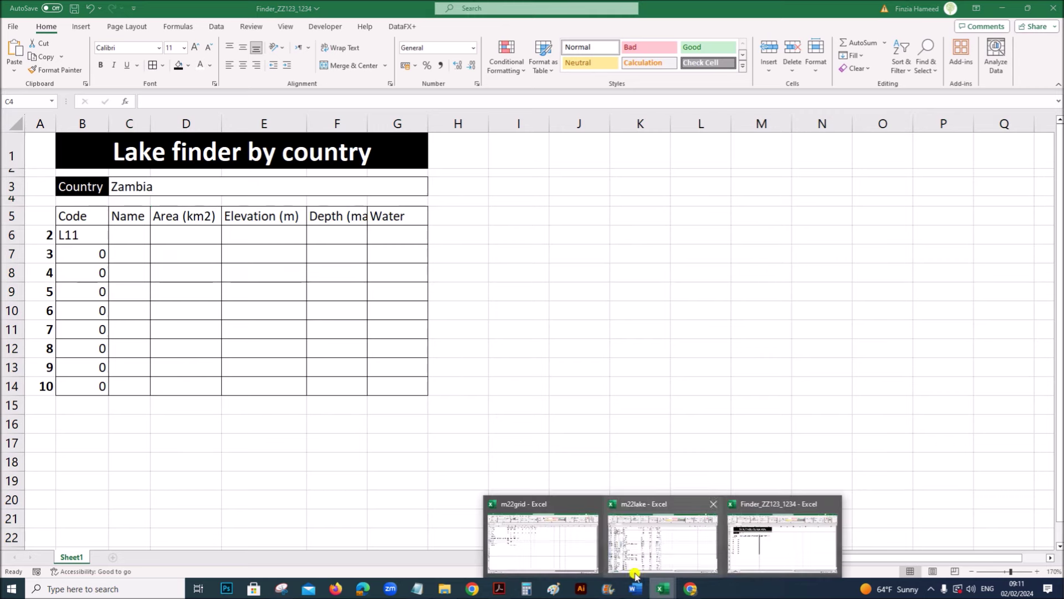
click(540, 560)
drag(220, 173, 449, 175)
mouse_move(663, 588)
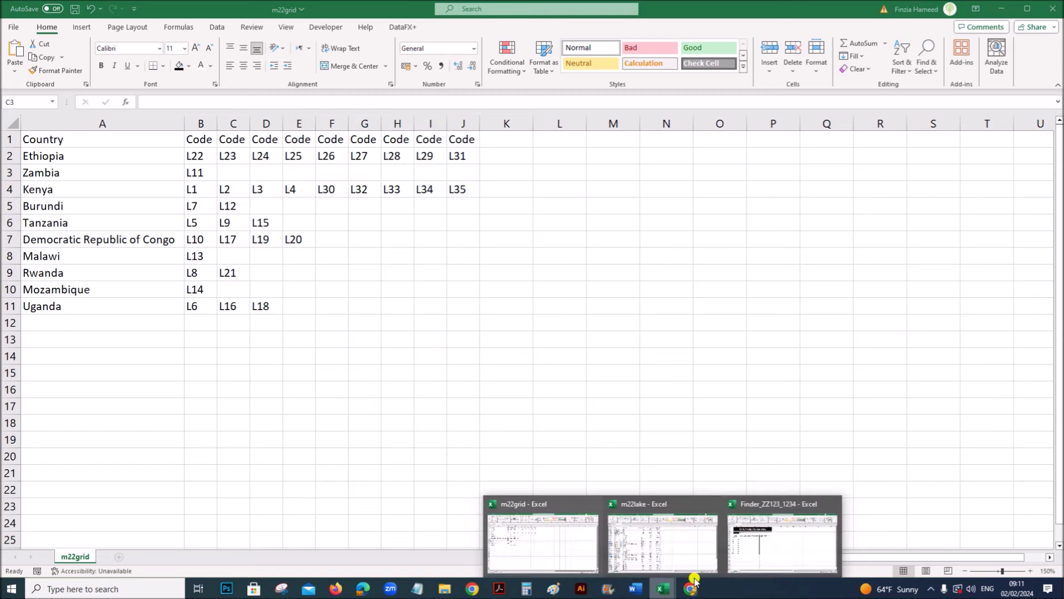
click(810, 534)
drag(90, 254, 91, 379)
click(84, 252)
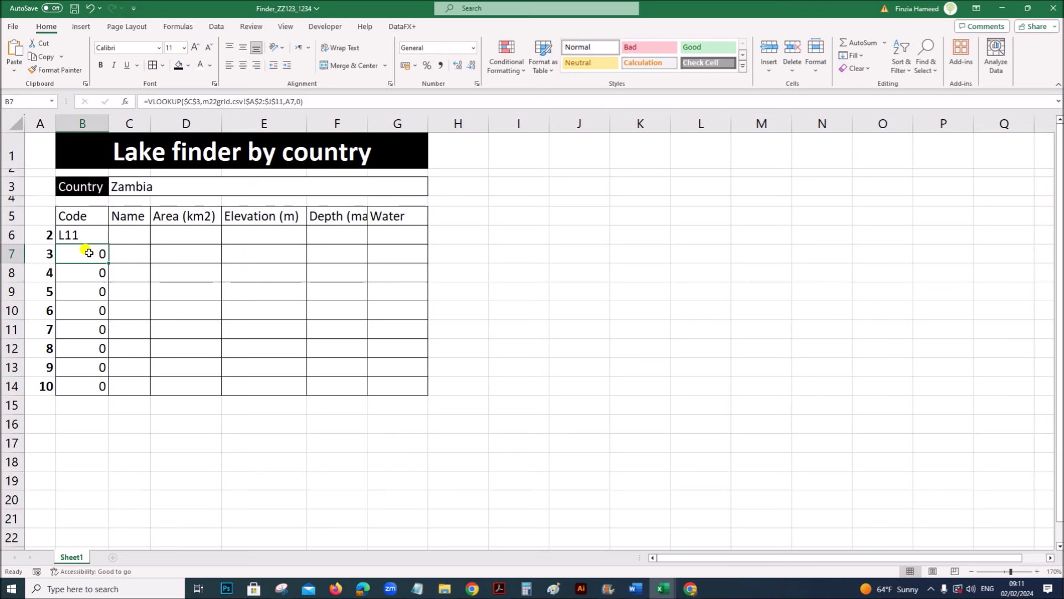
double_click(80, 233)
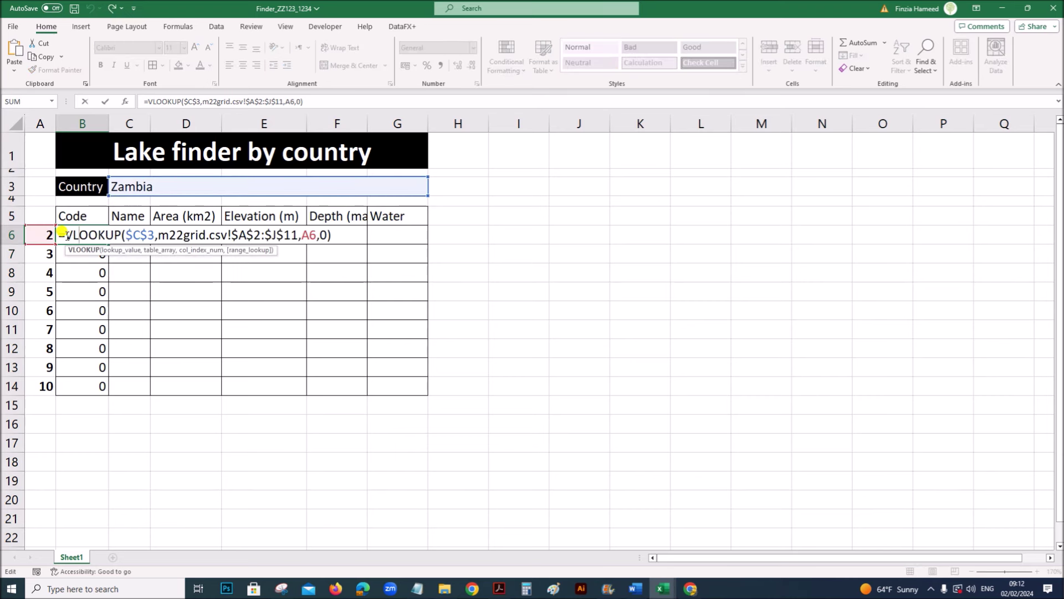
- Rewrite B6 as IF(VLOOKUP(...)=0,"",VLOOKUP(...)) using the copied lookup
drag(62, 231, 329, 228)
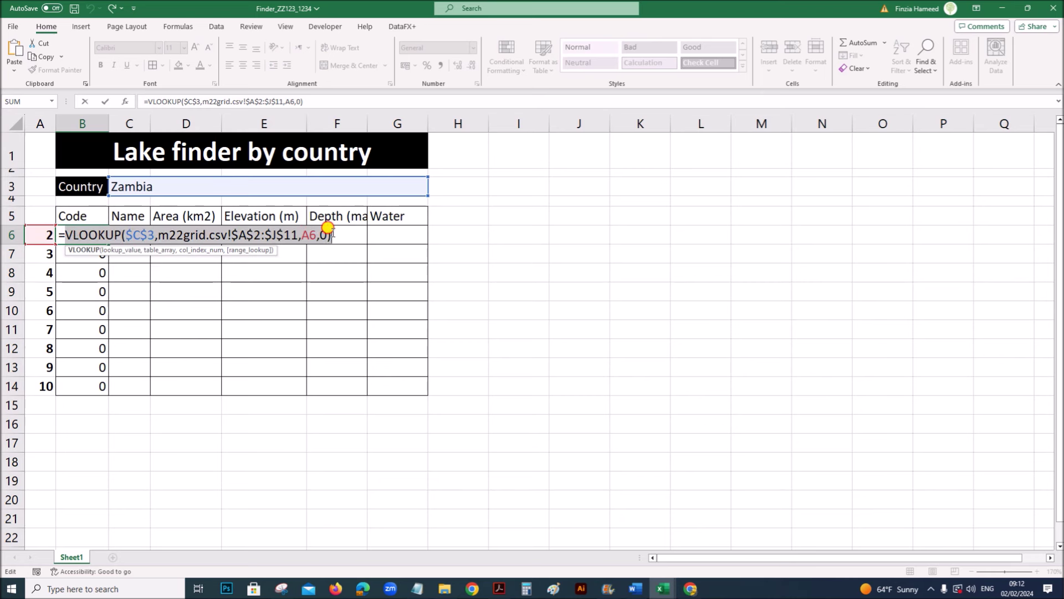
key(ctrl+c)
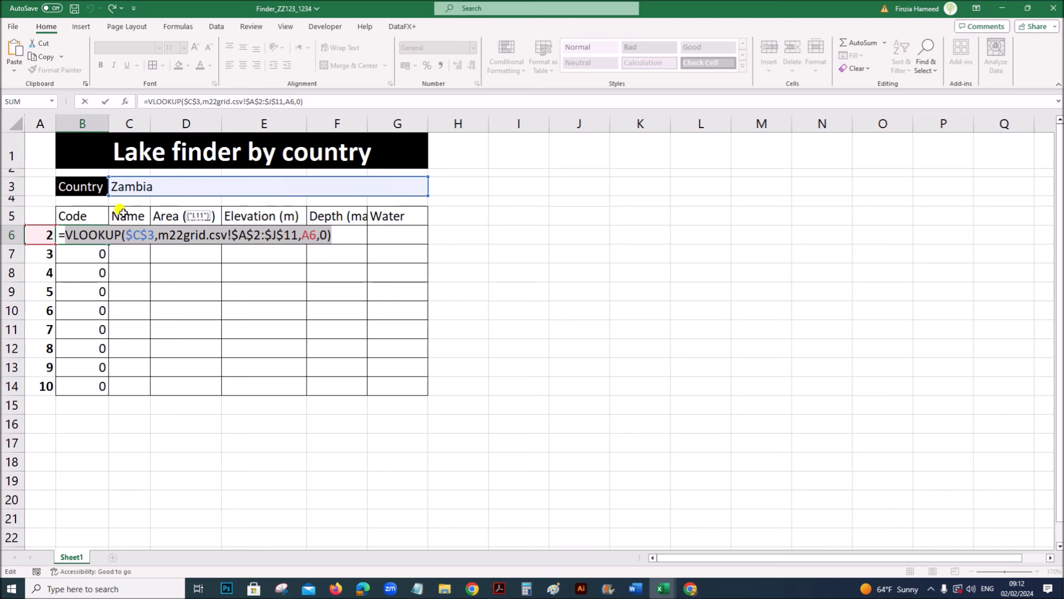
click(64, 234)
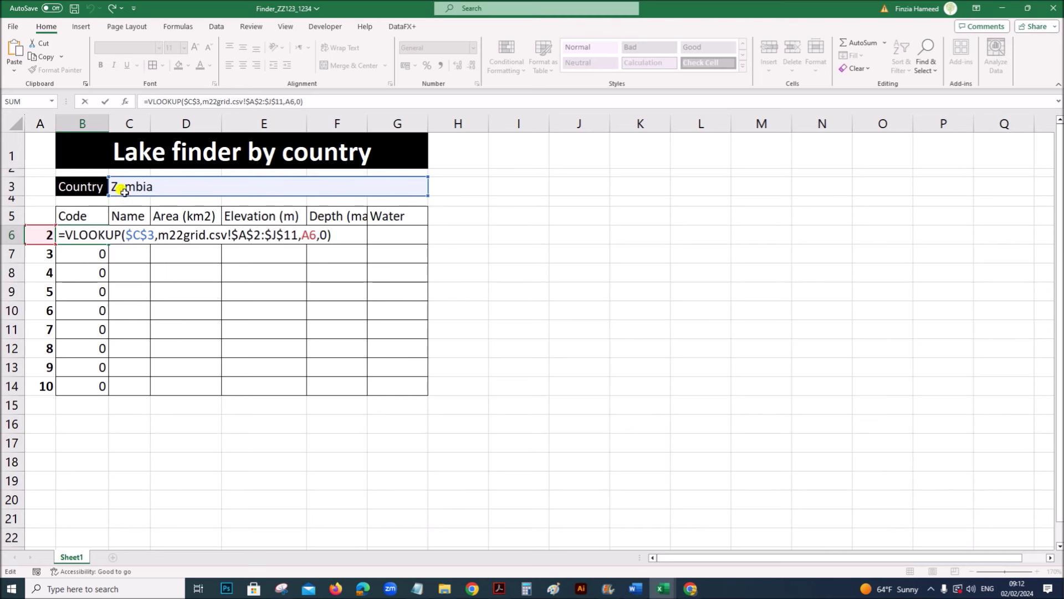
drag(65, 233, 337, 231)
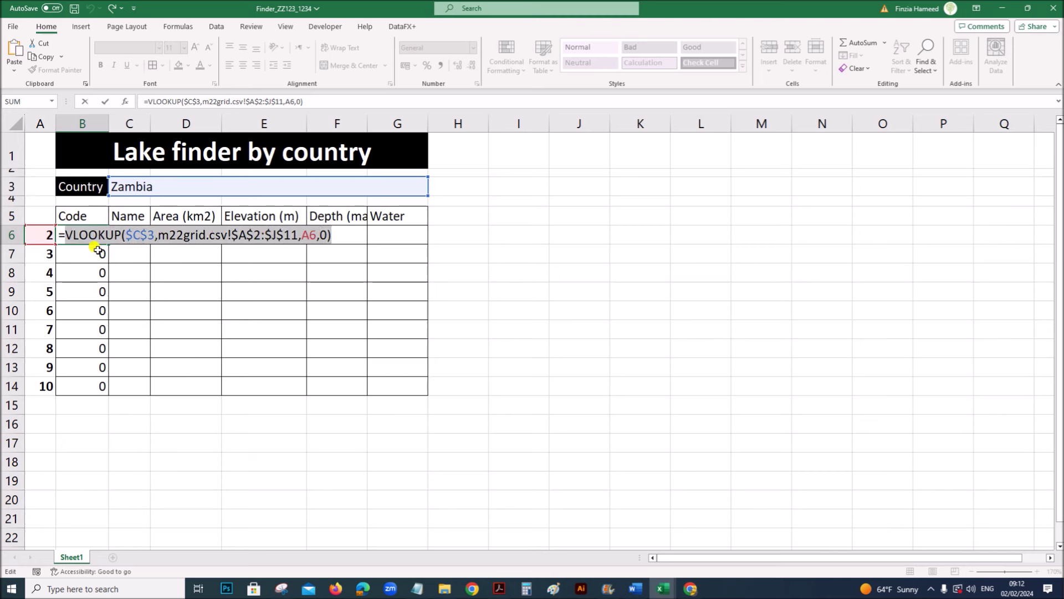
click(64, 234)
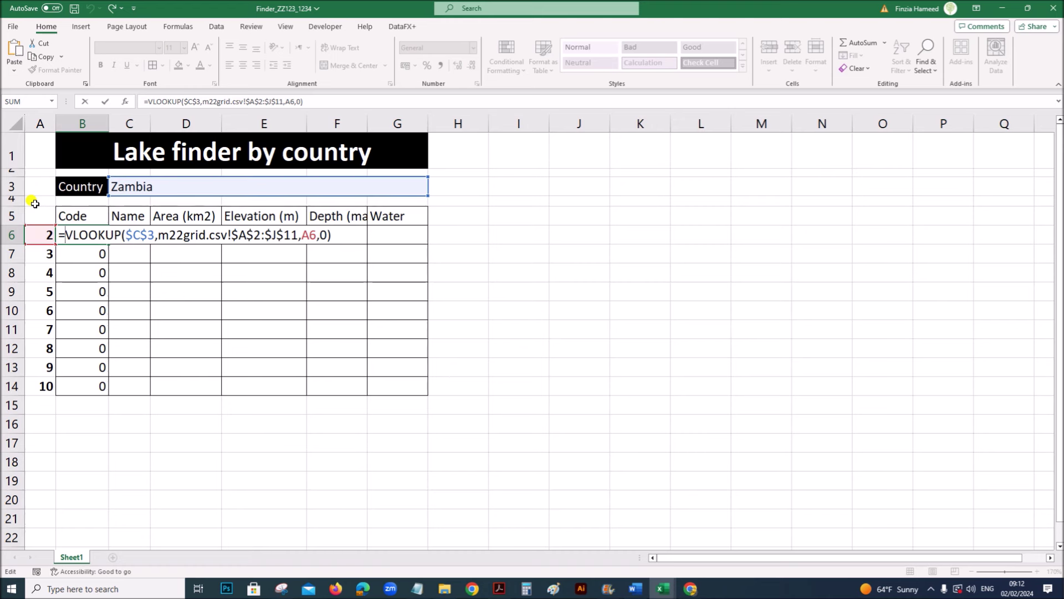
text(IF()
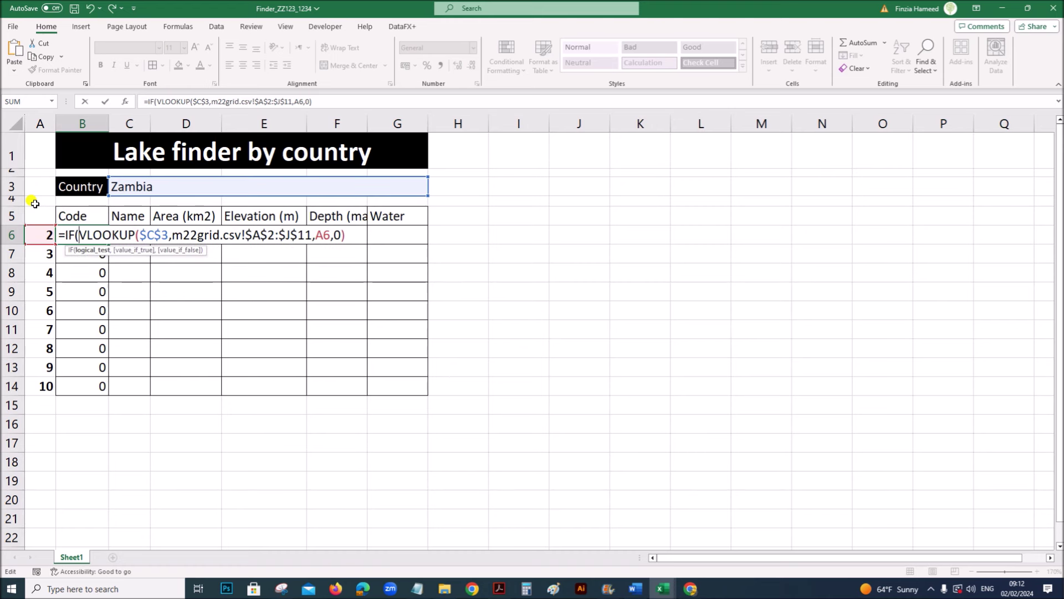
click(353, 239)
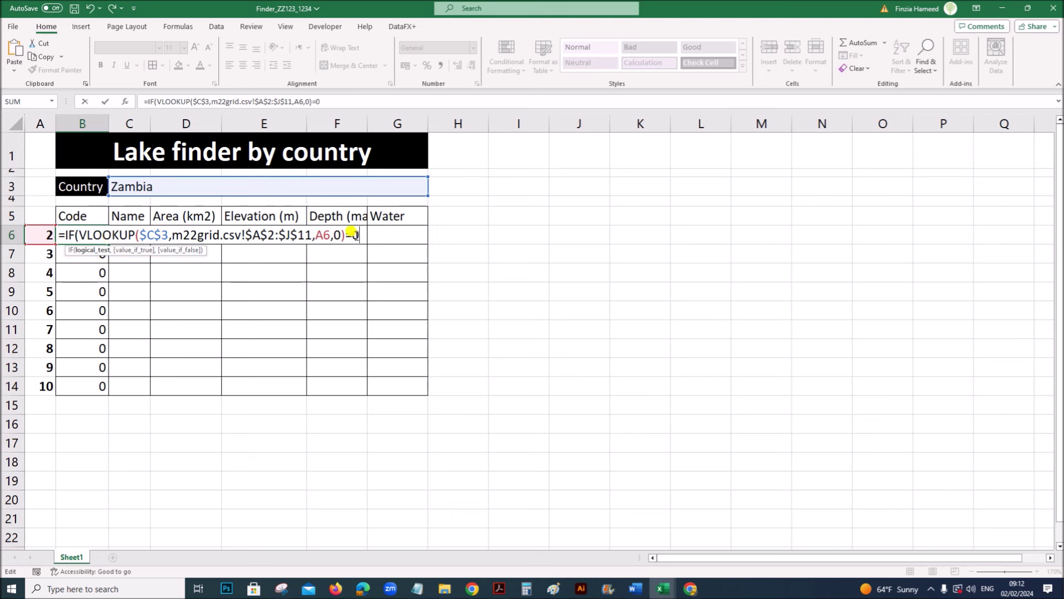
text(=0,)
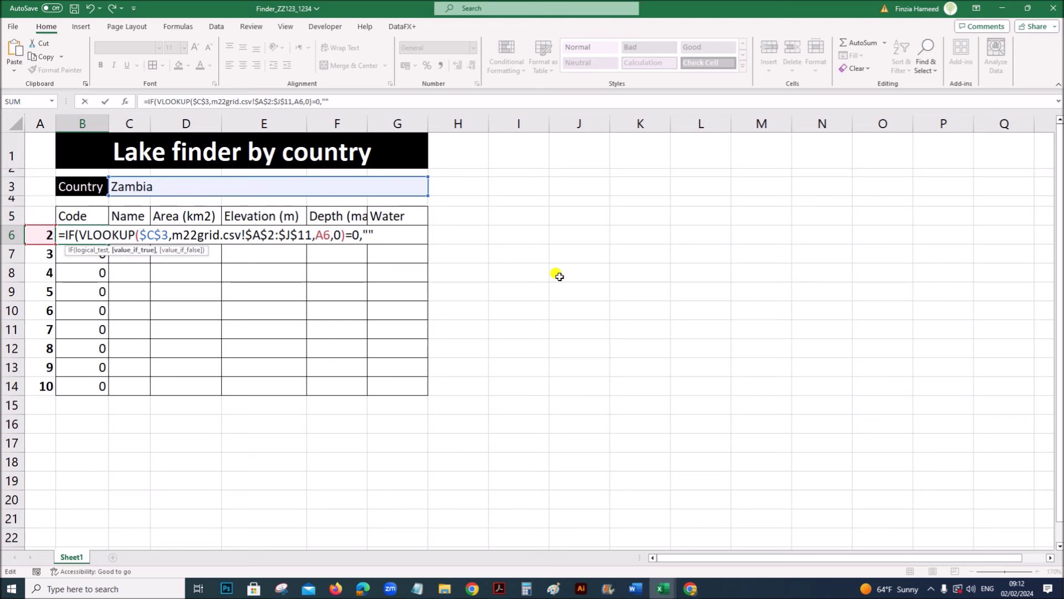
text(,)
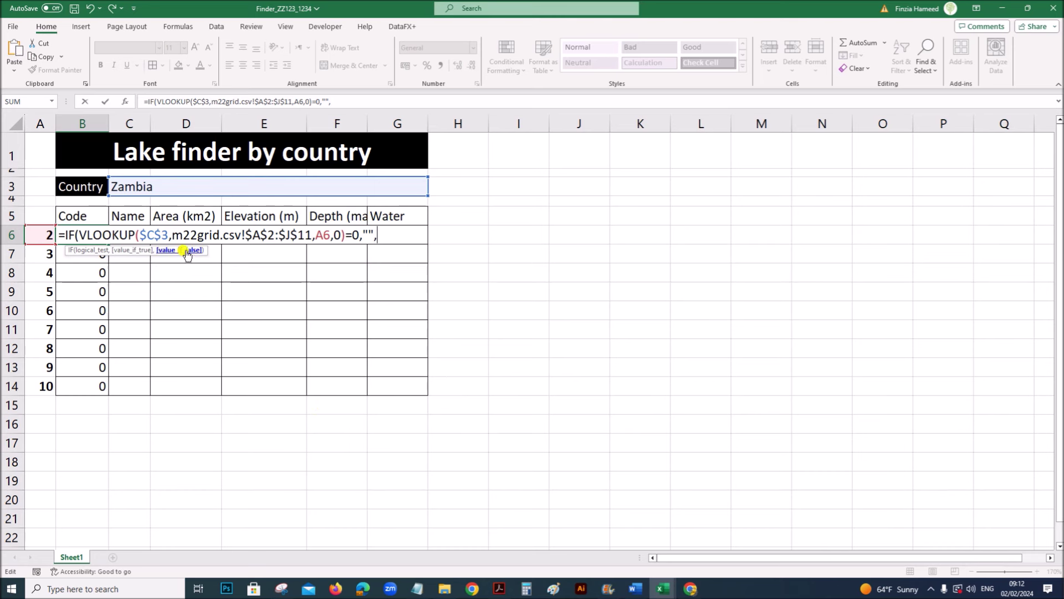
key(ctrl+v)
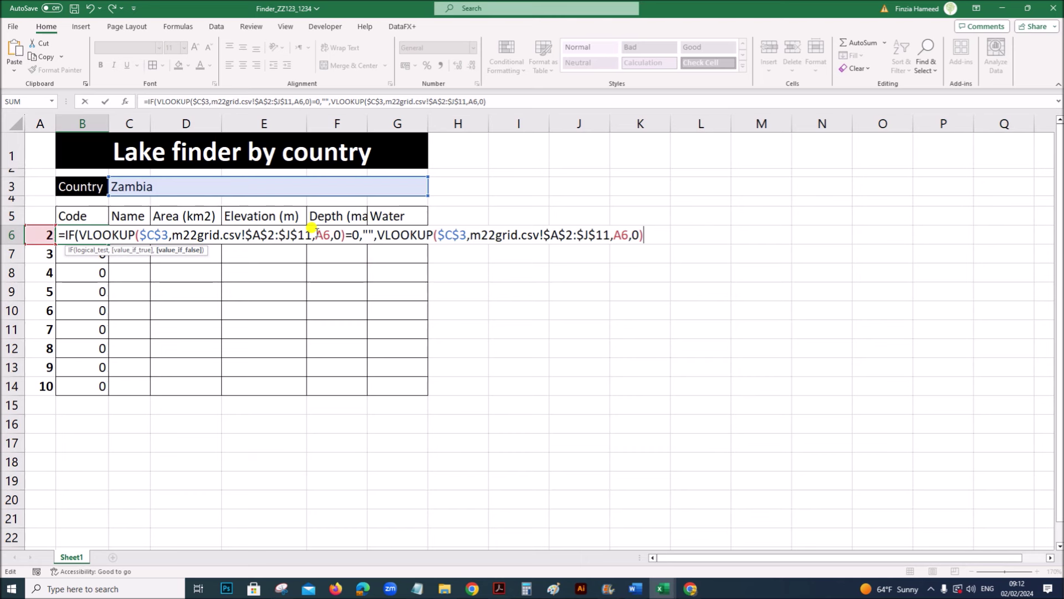
text())
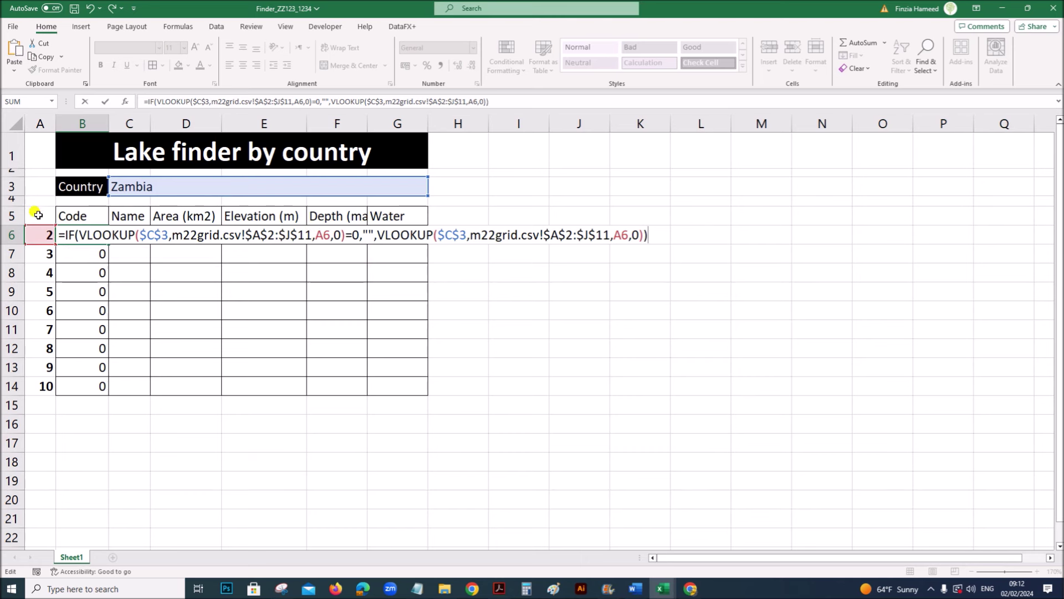
- Check the IF's test, empty-text result and second lookup, then commit the formula
drag(79, 232, 358, 232)
click(361, 232)
double_click(367, 233)
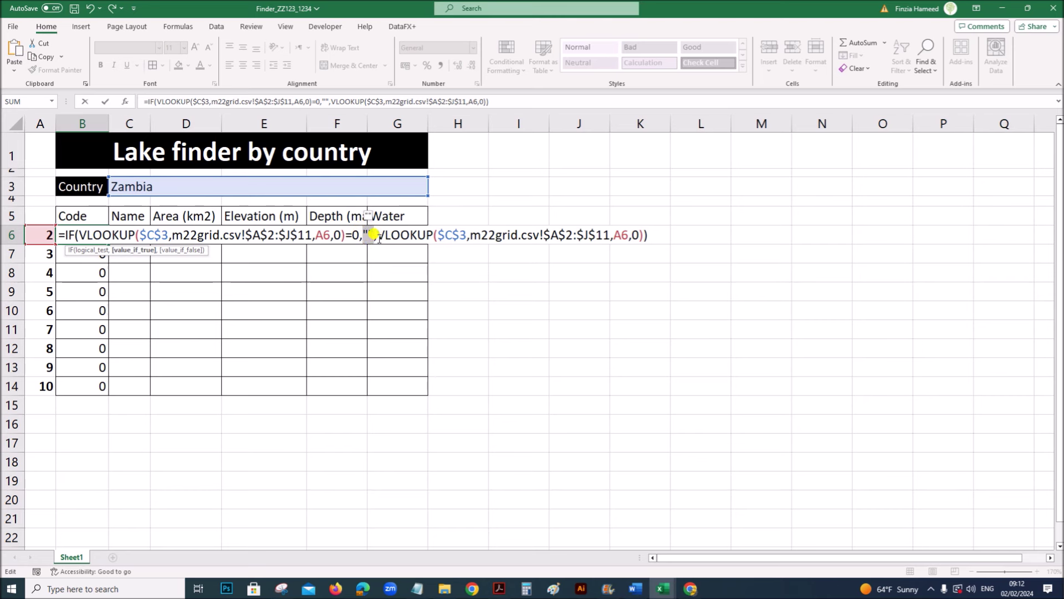
drag(375, 234, 646, 233)
click(646, 233)
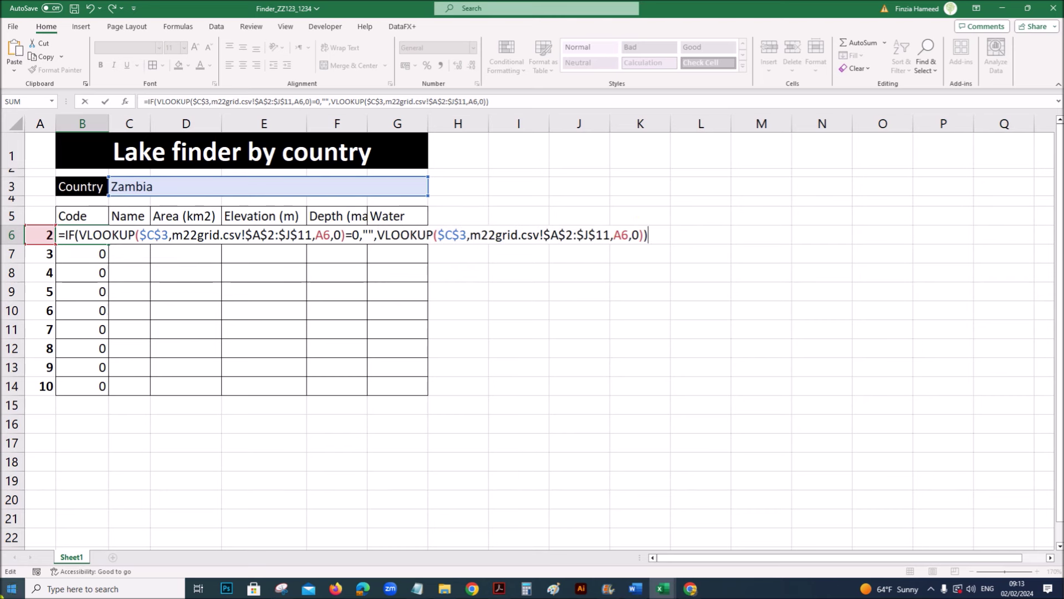
key(Return)
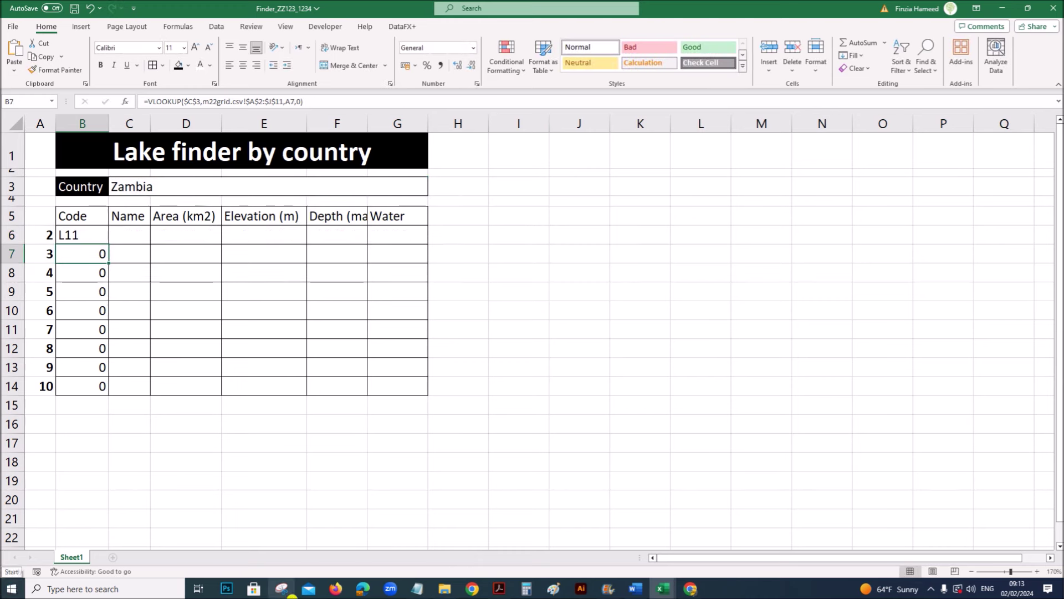
- Fill the IF lookup from B6 down to B14 and set the country in C3 to Ethiopia
click(99, 237)
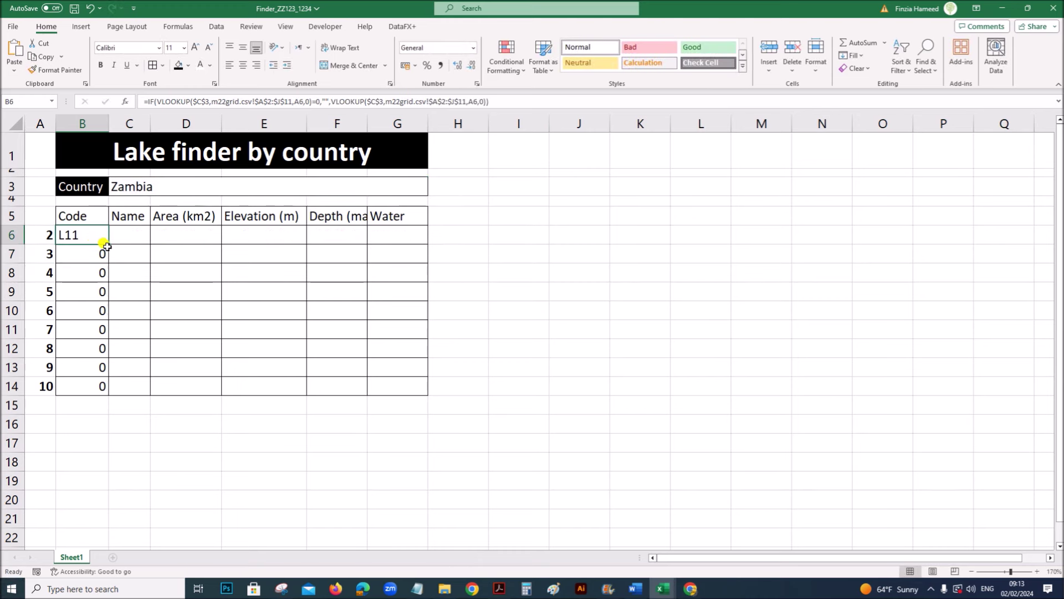
drag(110, 244, 95, 388)
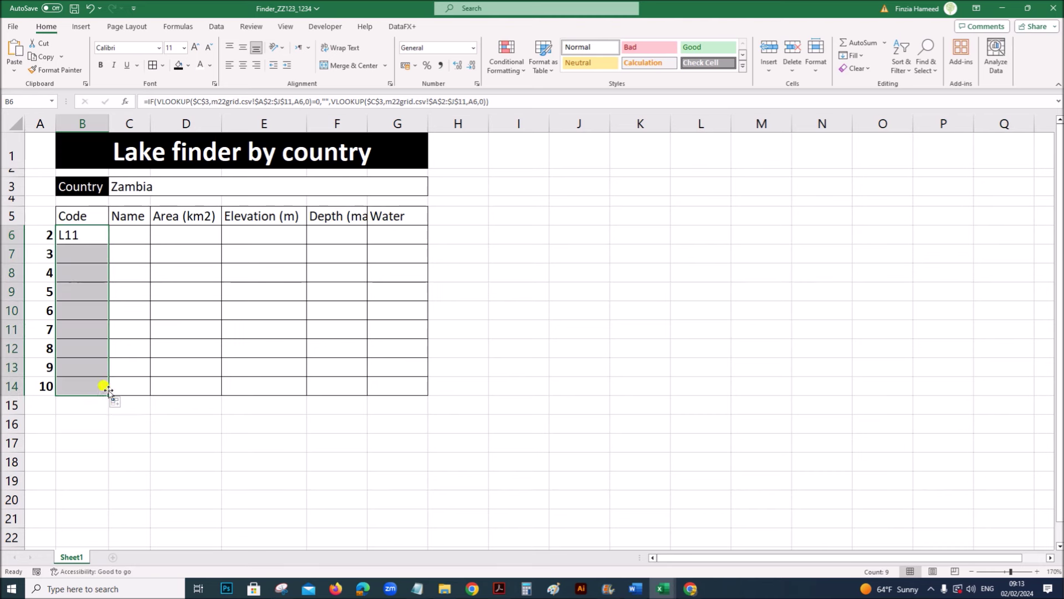
click(81, 235)
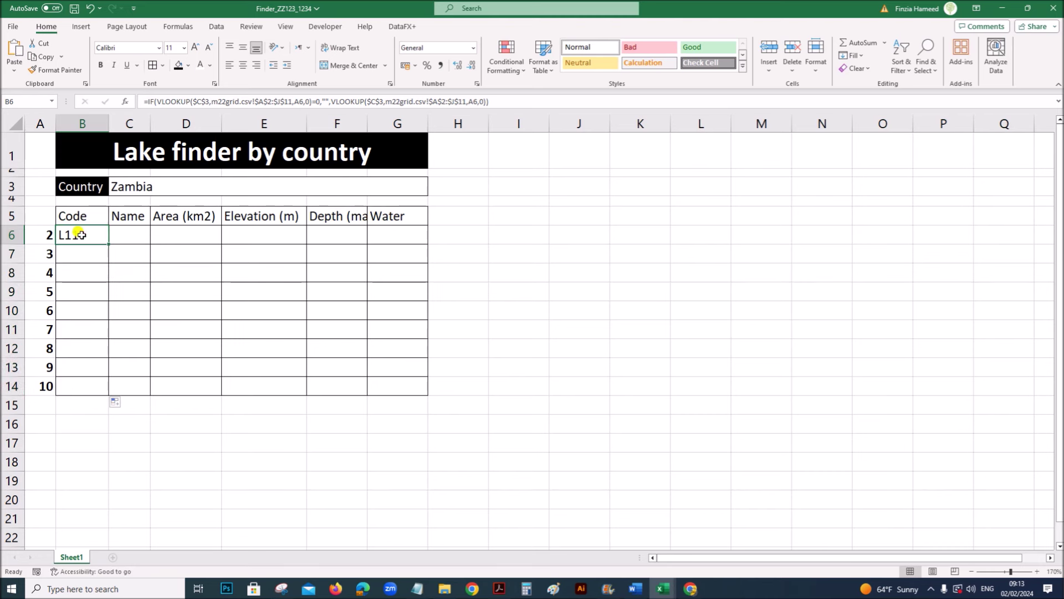
click(141, 184)
text(Ethiopia)
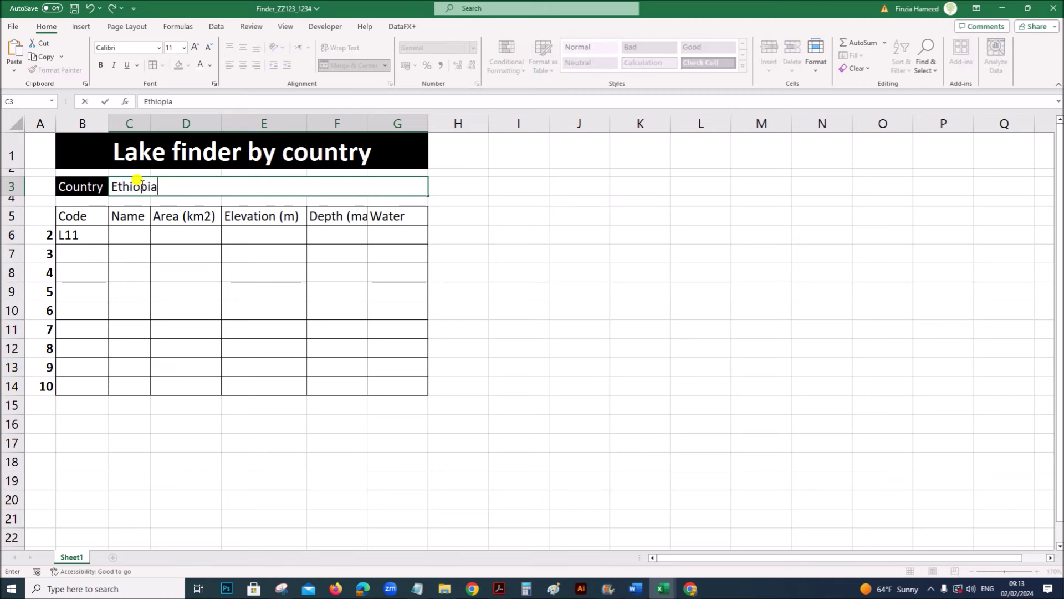
key(Return)
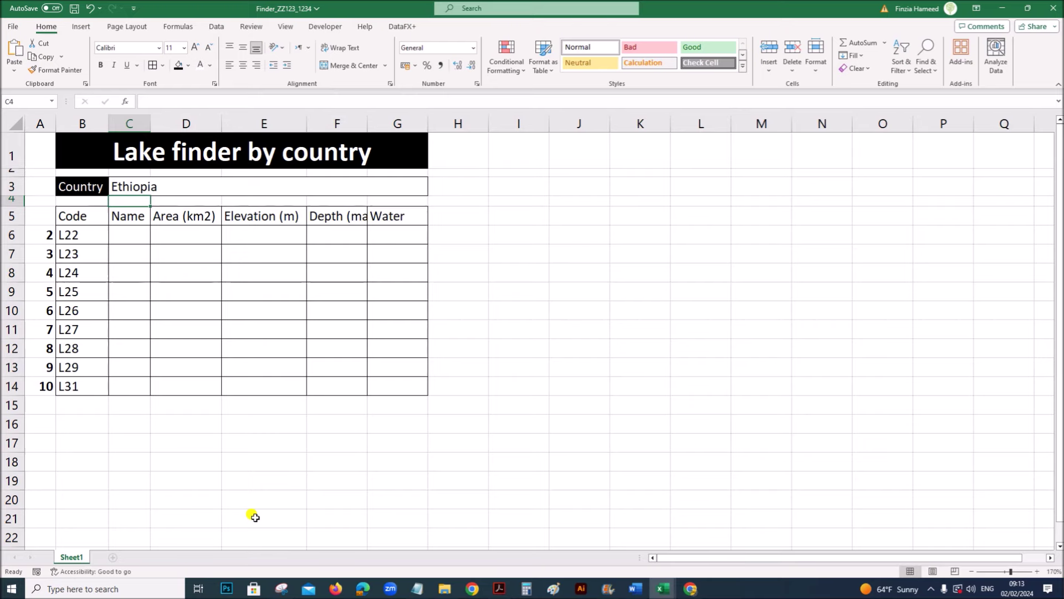
click(499, 589)
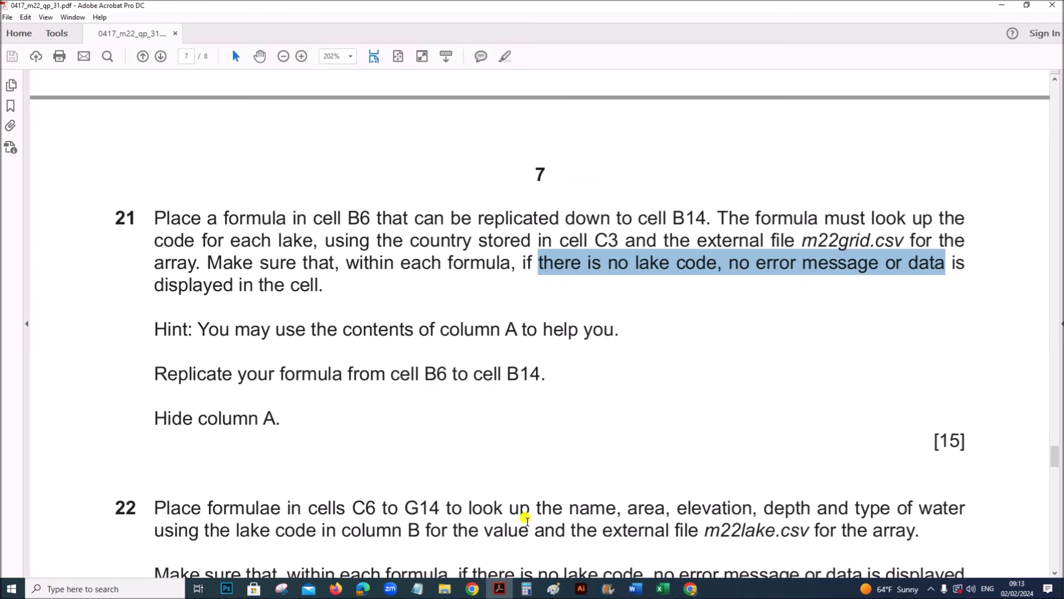
- Scroll to question 22 and highlight its 'cells C6 to G14' range and the m22lake.csv file name
click(518, 369)
scroll(519, 368, down, 3)
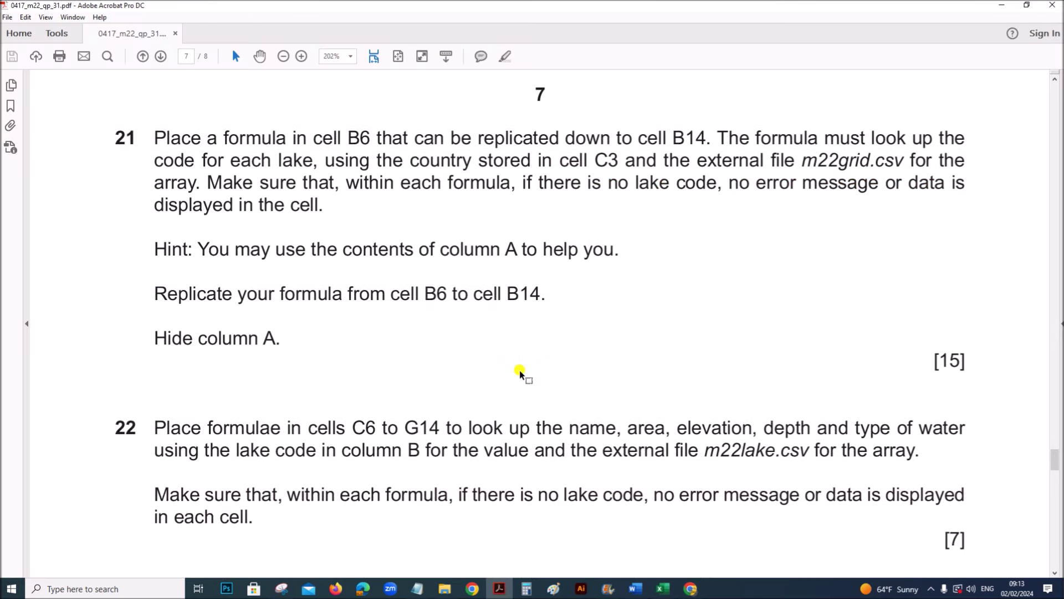
scroll(518, 367, down, 1)
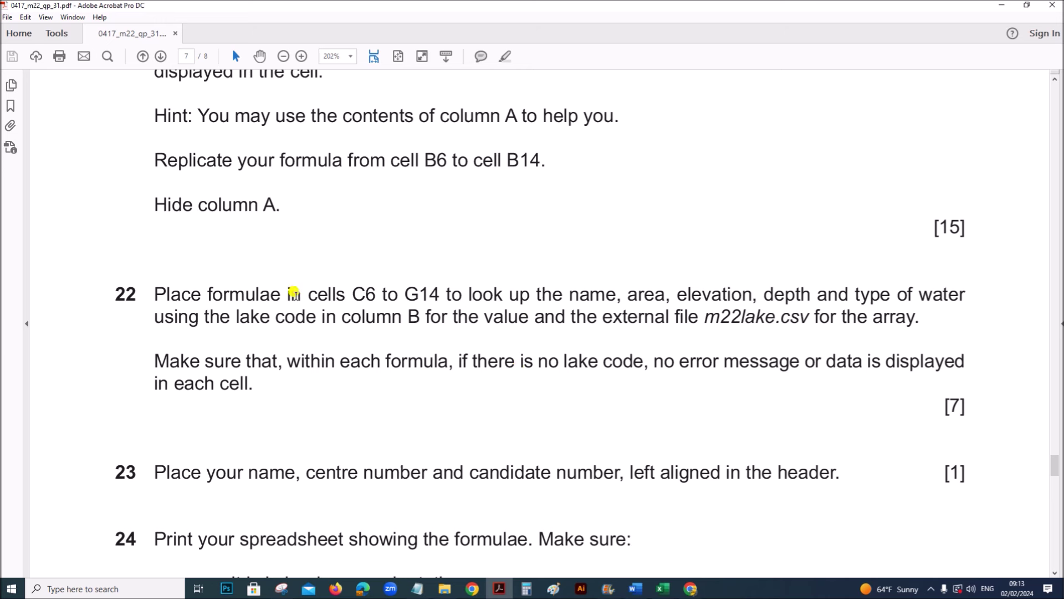
drag(309, 294, 530, 317)
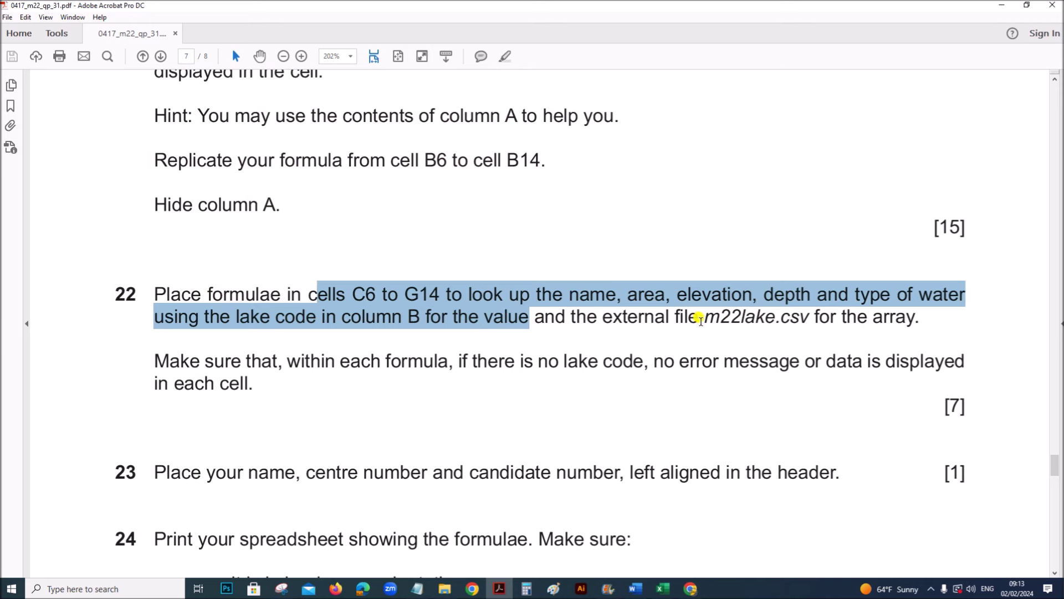
drag(701, 319, 791, 323)
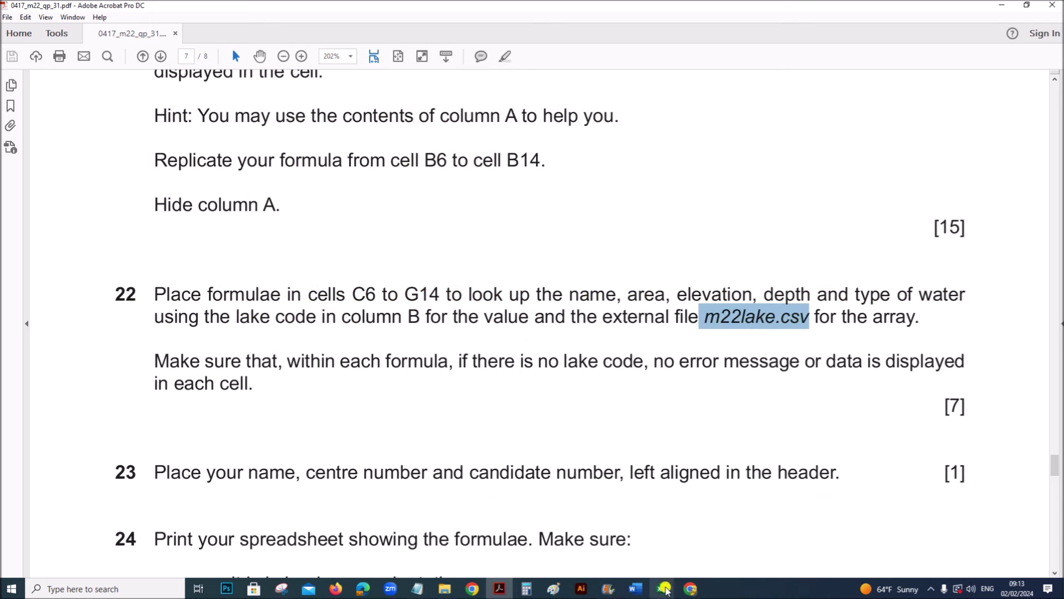
click(664, 589)
- Inspect m22lake's codes L1–L10 with their lake names, countries and elevations
click(660, 546)
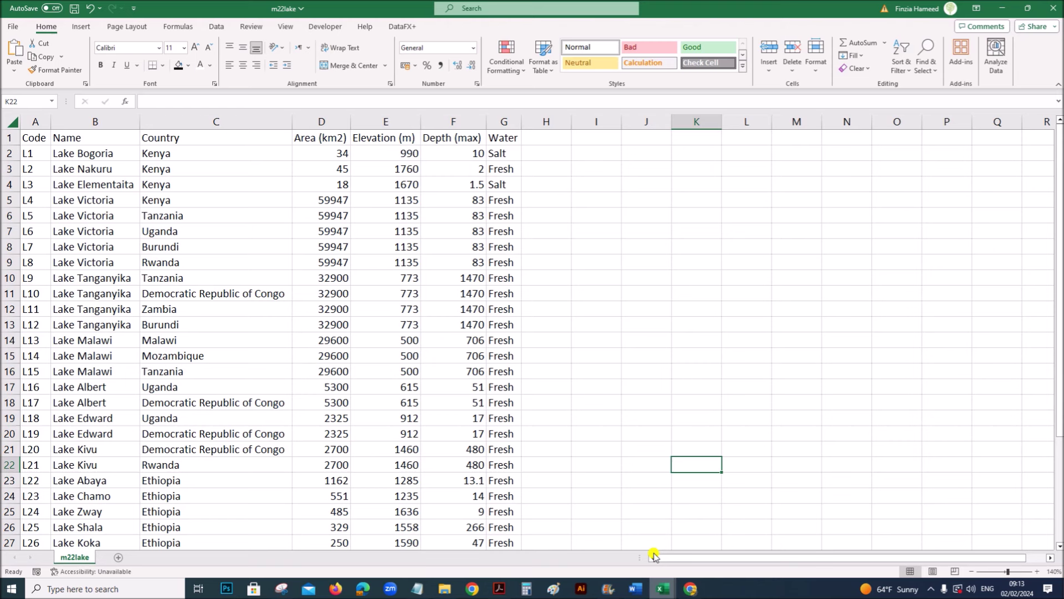
click(177, 288)
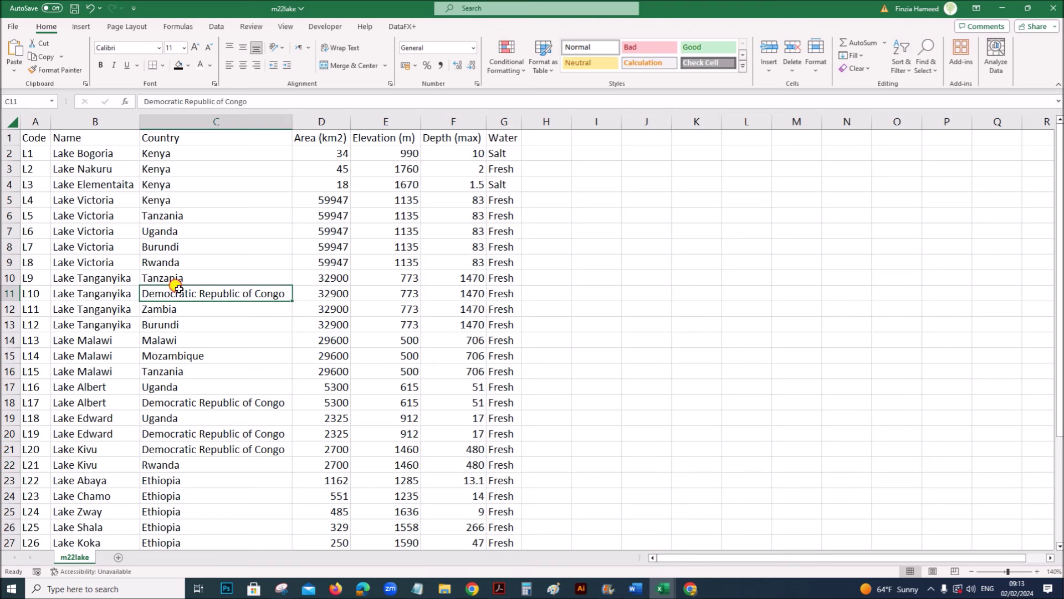
click(270, 235)
drag(35, 151, 43, 289)
click(91, 160)
click(227, 157)
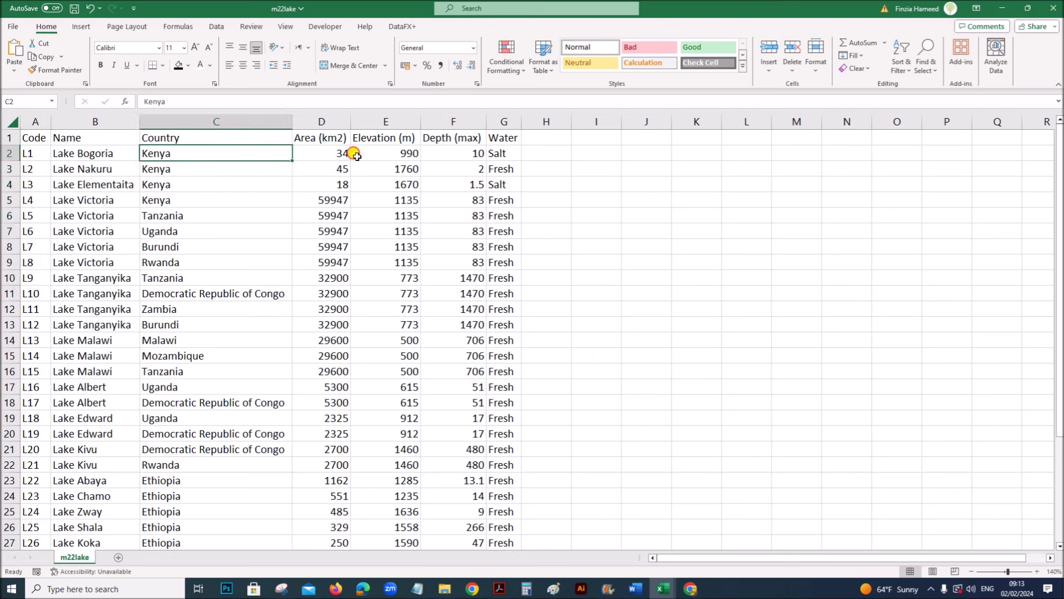
click(354, 154)
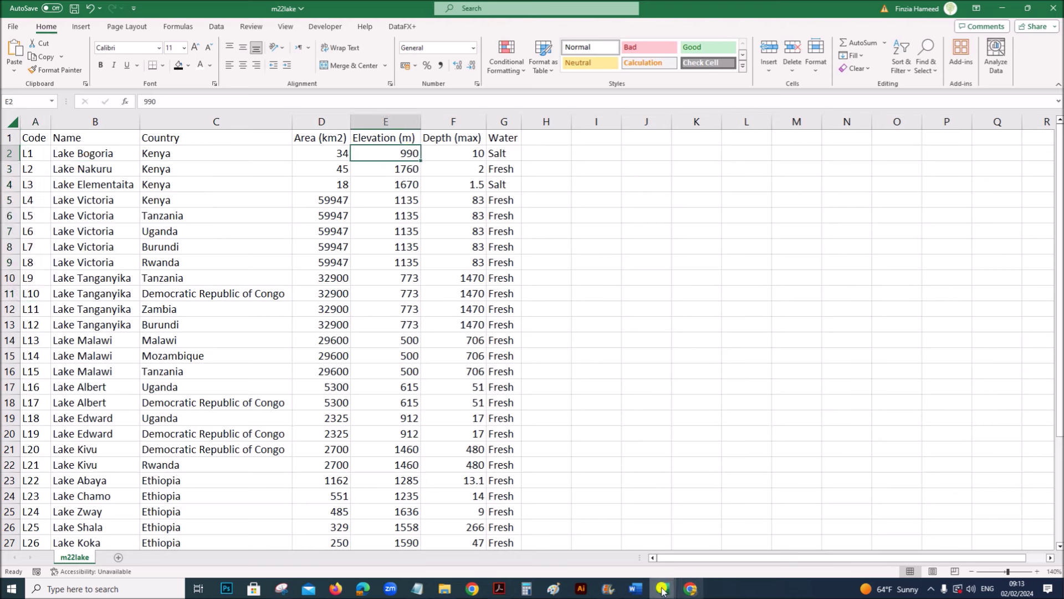
- Back in Finder_ZZ123_1234, widen column C to fit the lake names
mouse_move(668, 583)
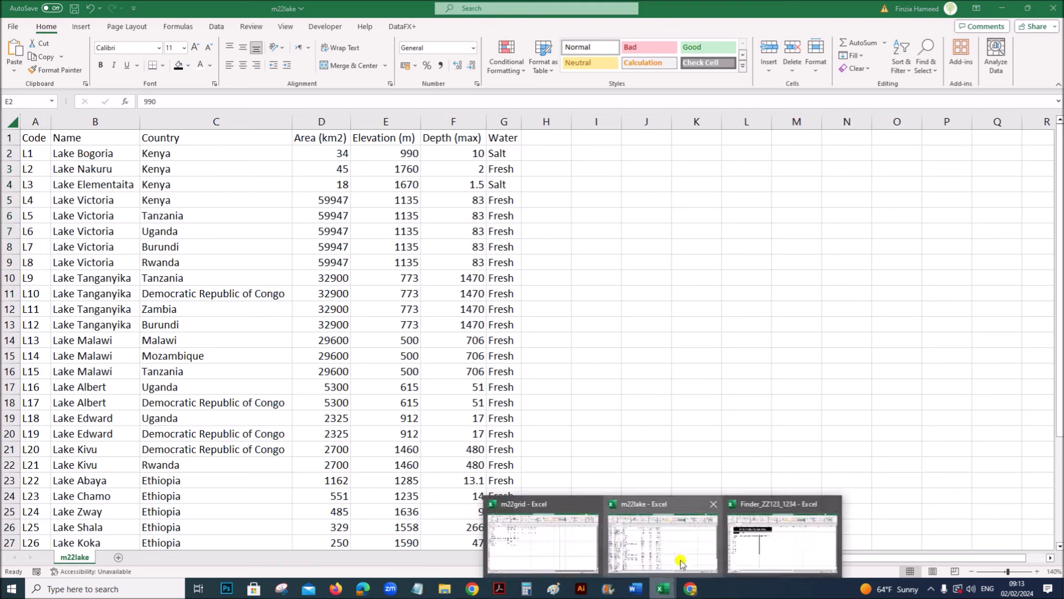
click(746, 549)
click(115, 235)
drag(150, 120, 196, 120)
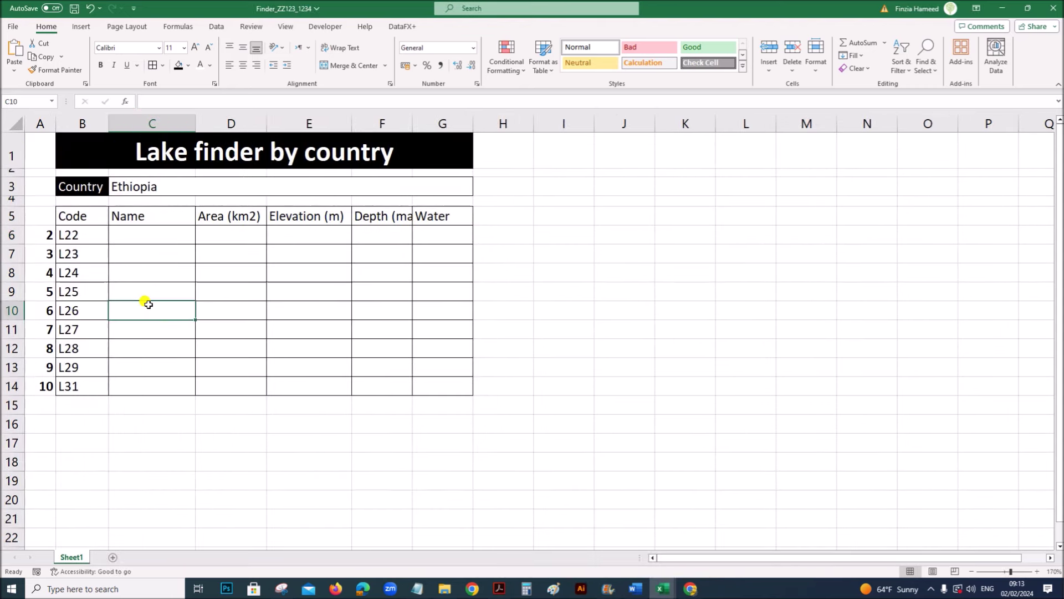
- Start a VLOOKUP in C6 with B6 as the lookup value
click(80, 236)
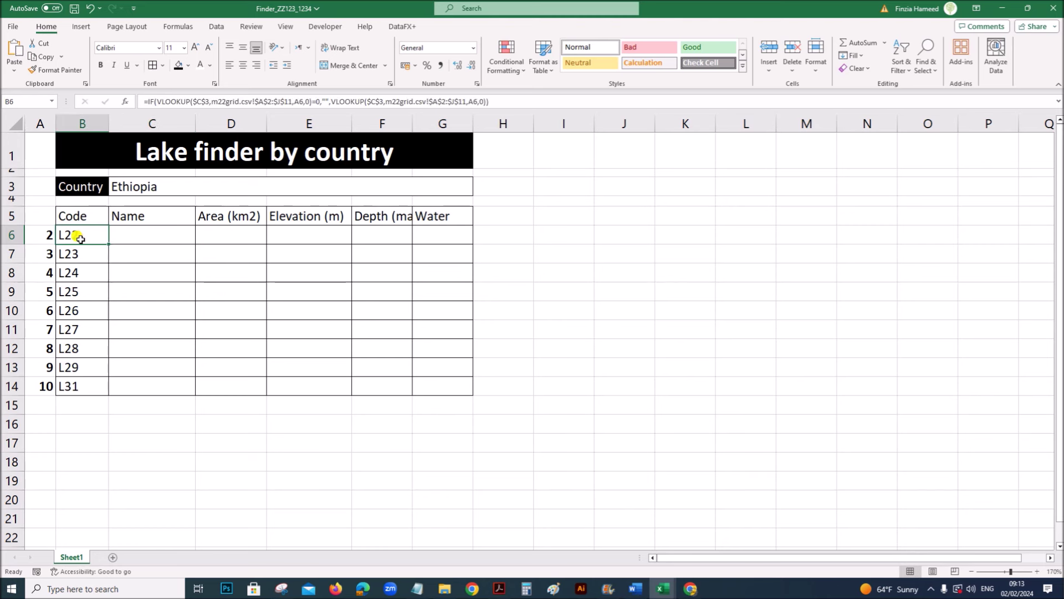
click(149, 236)
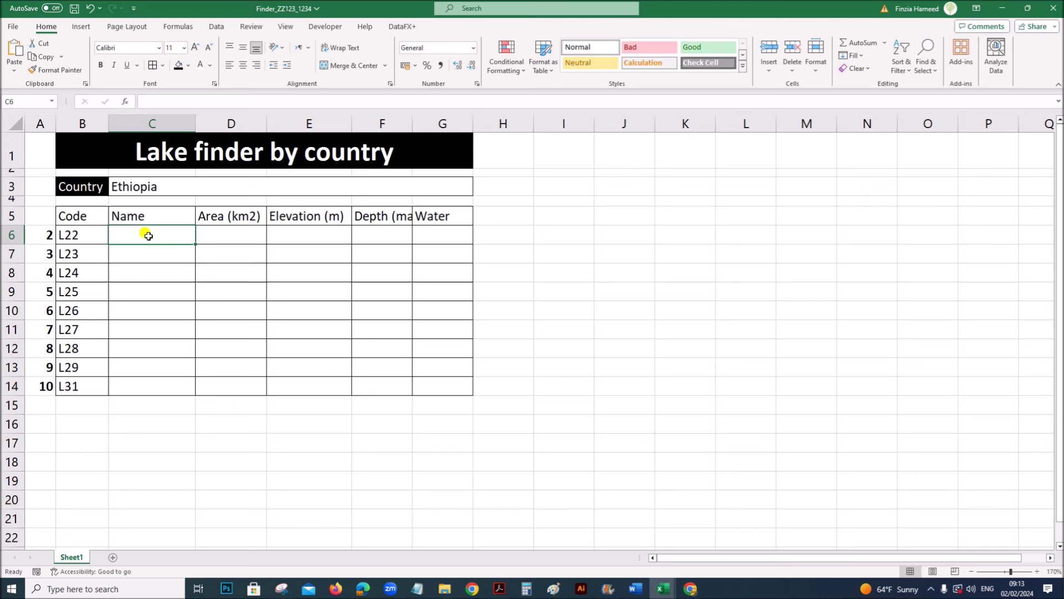
text(=v)
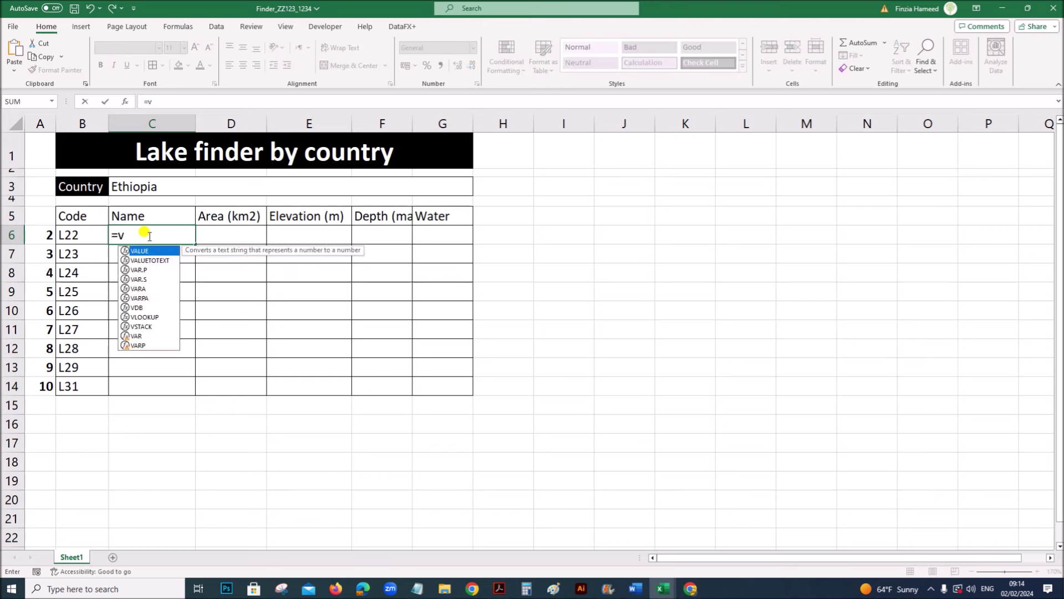
text(lookup()
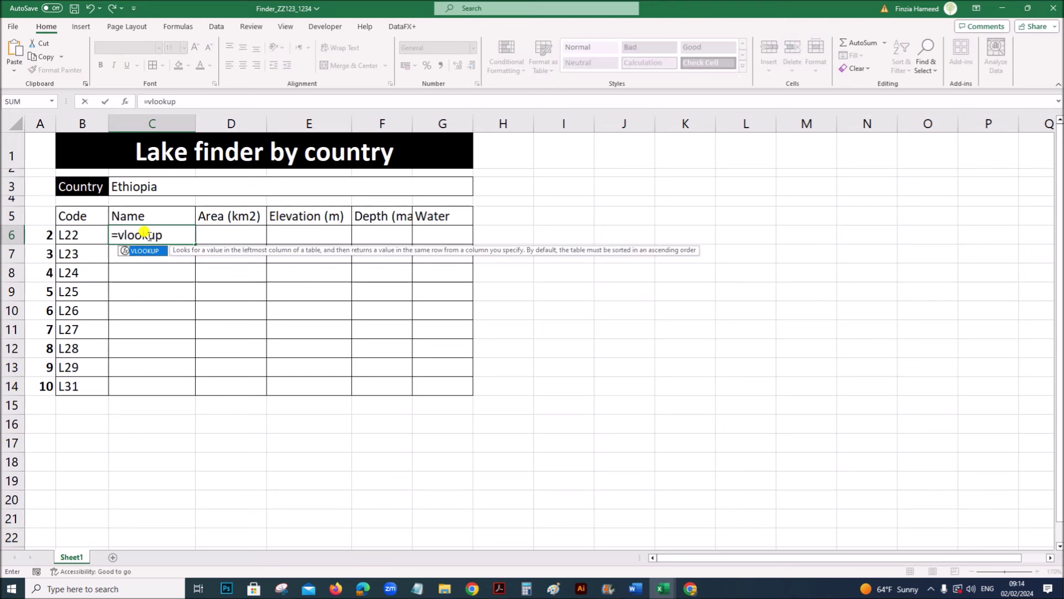
click(124, 101)
drag(459, 239, 357, 208)
click(66, 235)
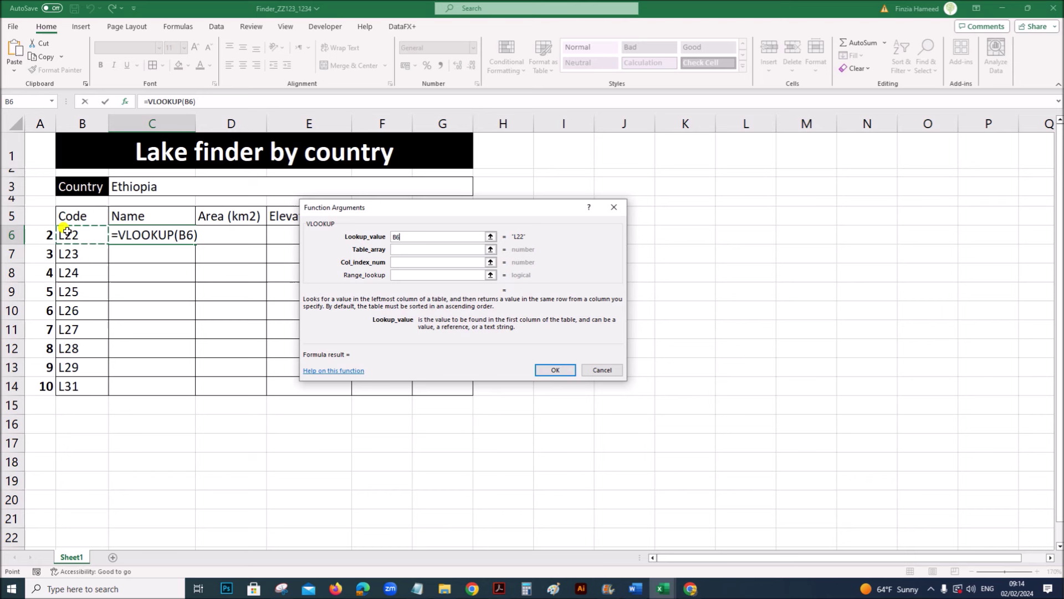
click(398, 249)
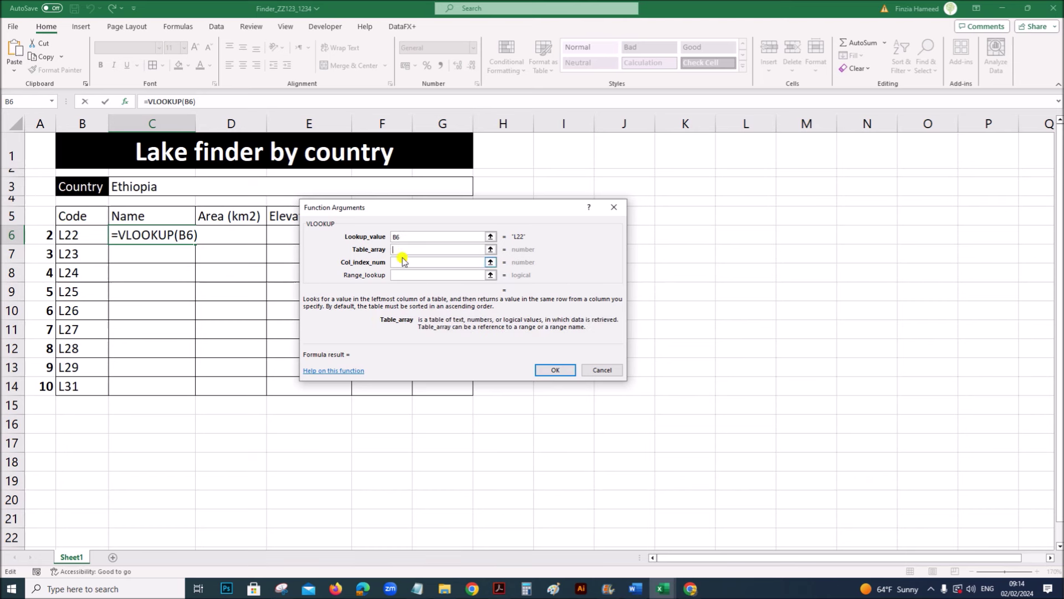
- Finish the VLOOKUP with table array m22lake!$A$2:$G$36, column 2 and exact match
mouse_move(665, 588)
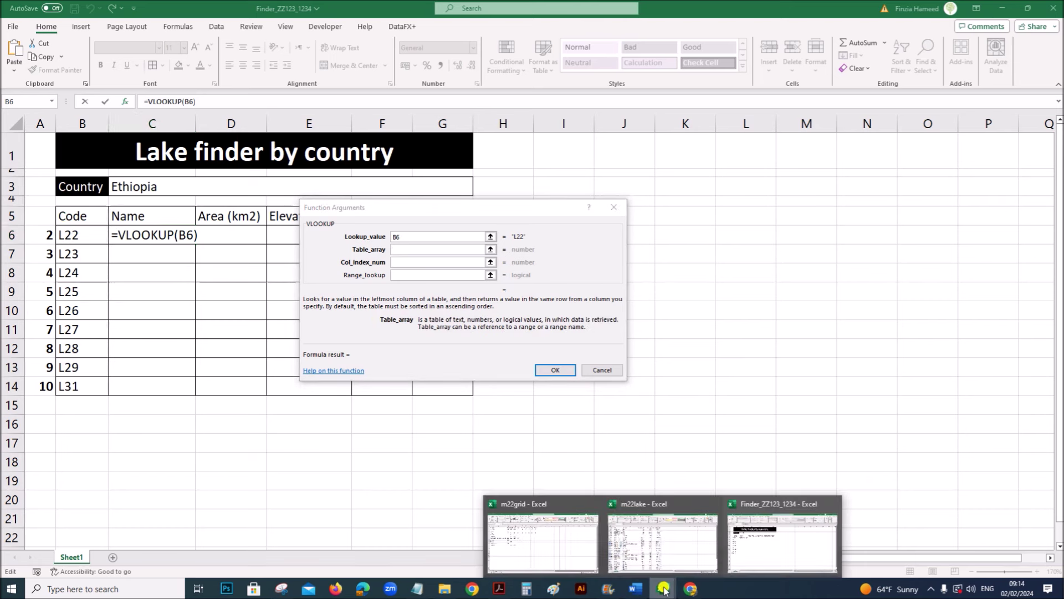
click(672, 552)
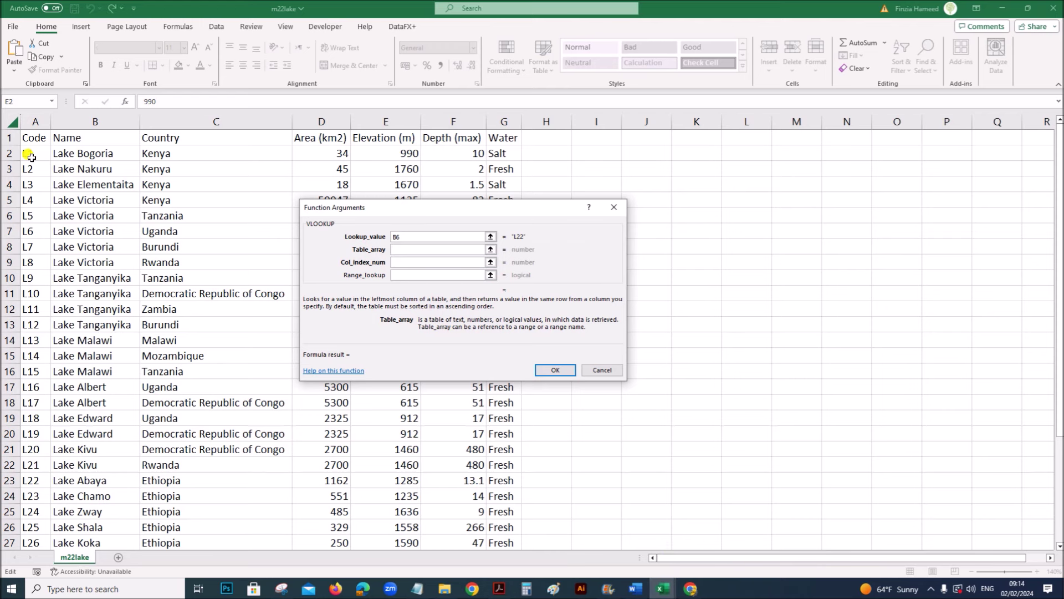
drag(28, 155, 493, 512)
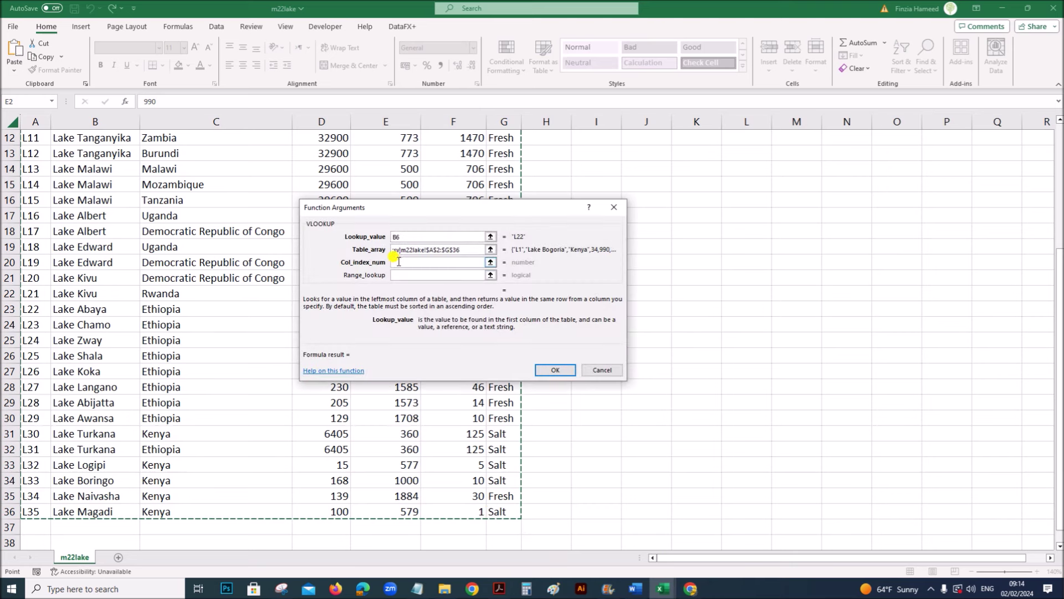
scroll(295, 353, up, 4)
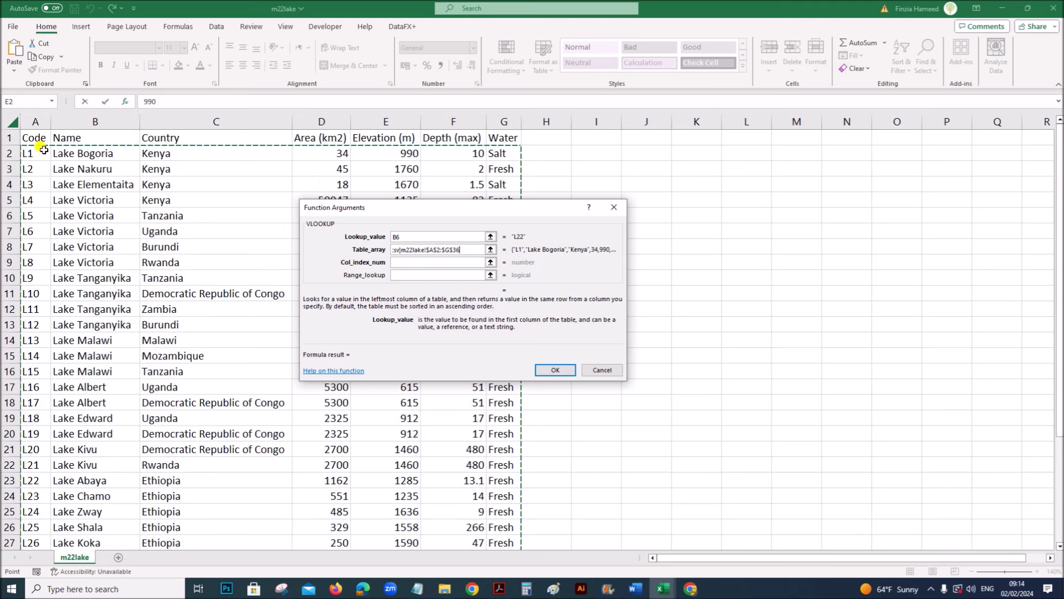
click(399, 261)
text(2)
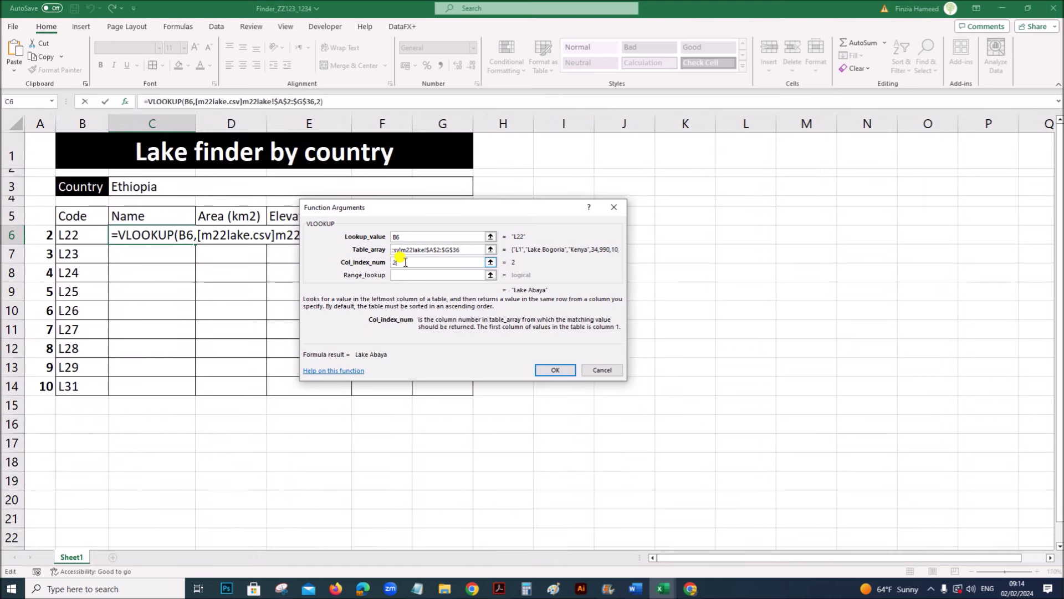
click(396, 274)
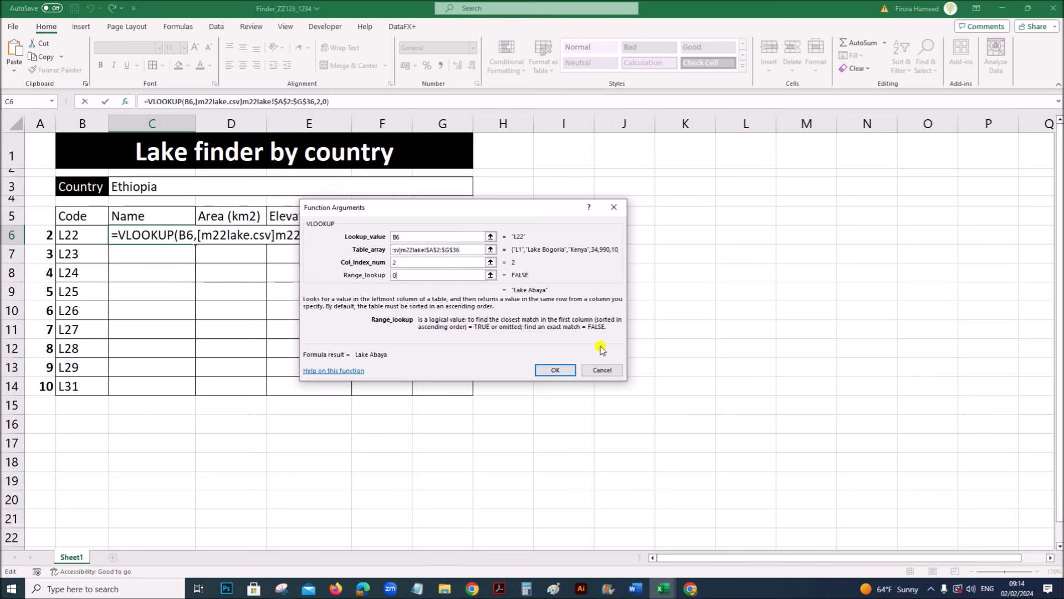
click(556, 370)
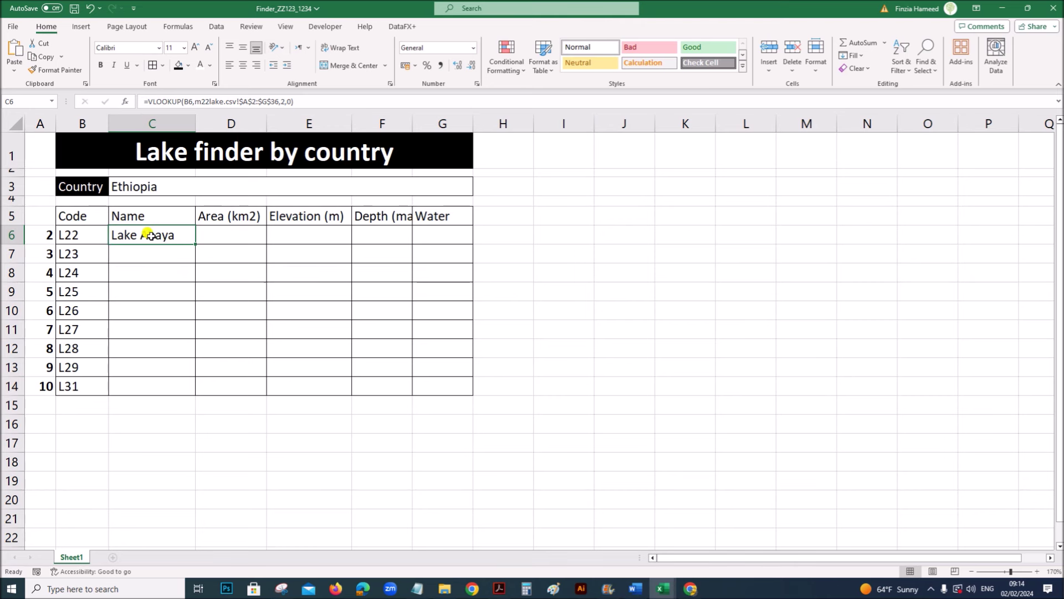
- Look over the D6:G6 headers and auto-fit column F to show Depth (max)
click(222, 232)
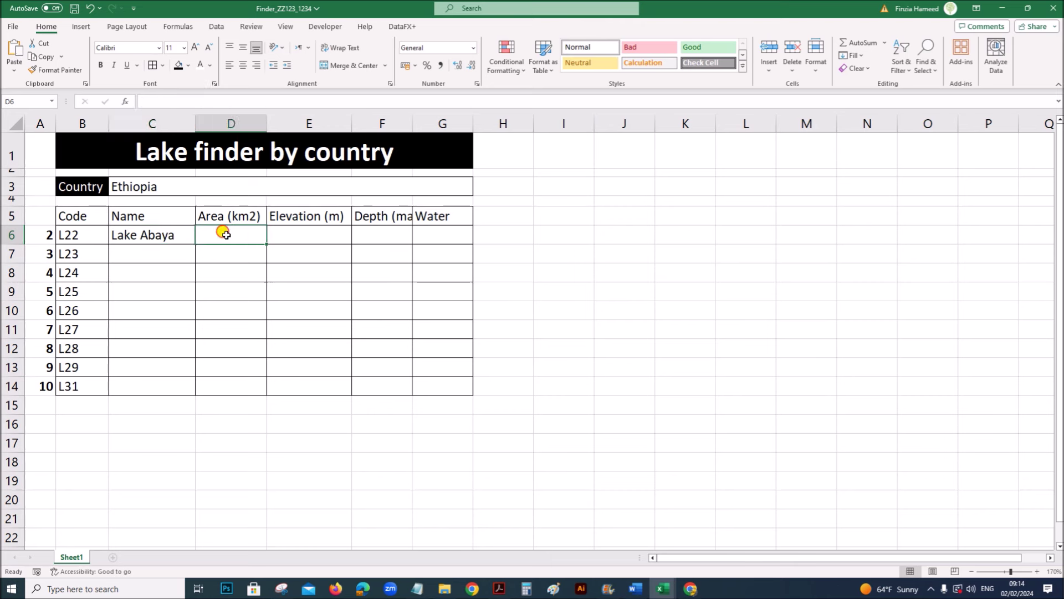
click(280, 234)
click(371, 235)
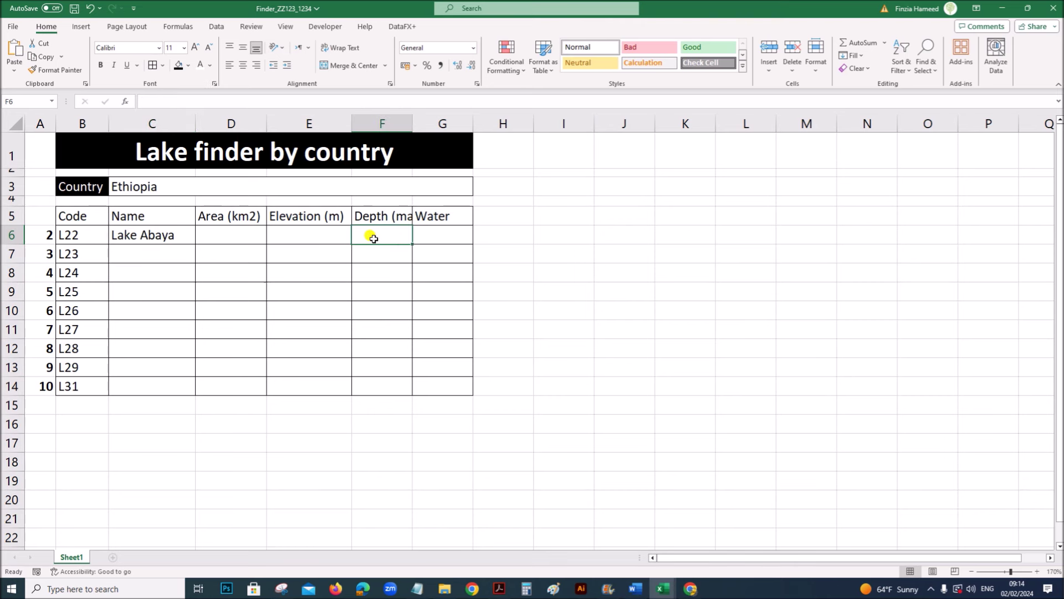
click(455, 243)
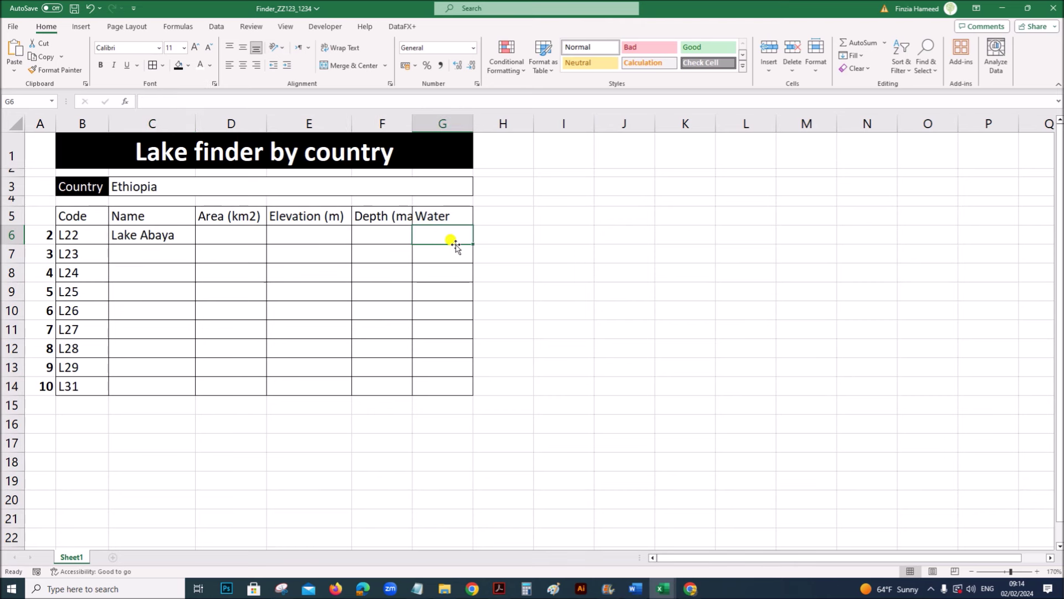
double_click(412, 118)
- Confirm C6's name lookup and copy it down to C14, listing Lake Abaya to Lake Turkana
double_click(168, 233)
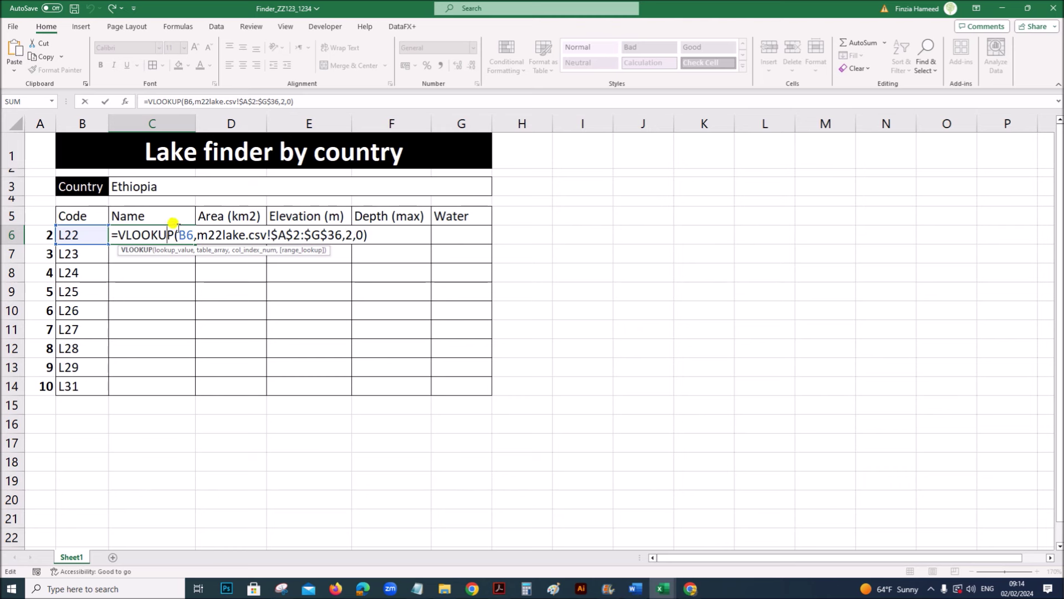
double_click(183, 234)
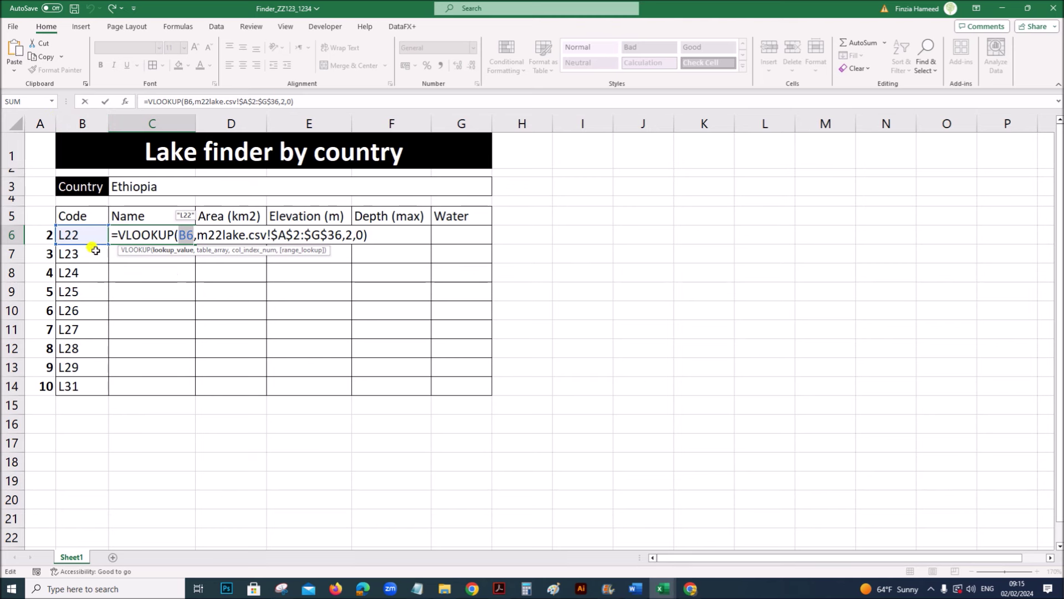
key(ctrl+Return)
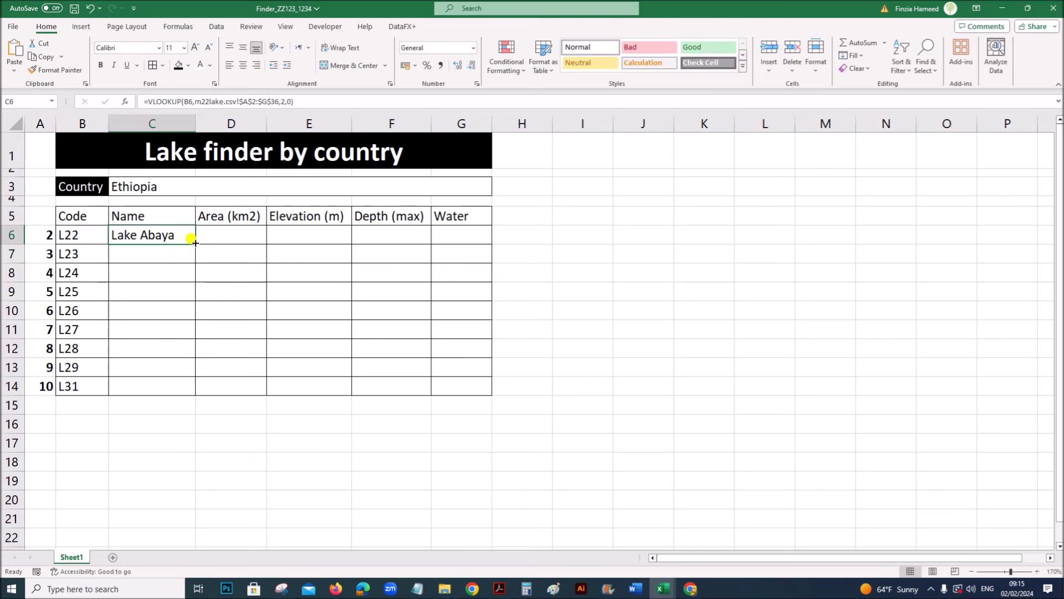
drag(195, 243, 171, 383)
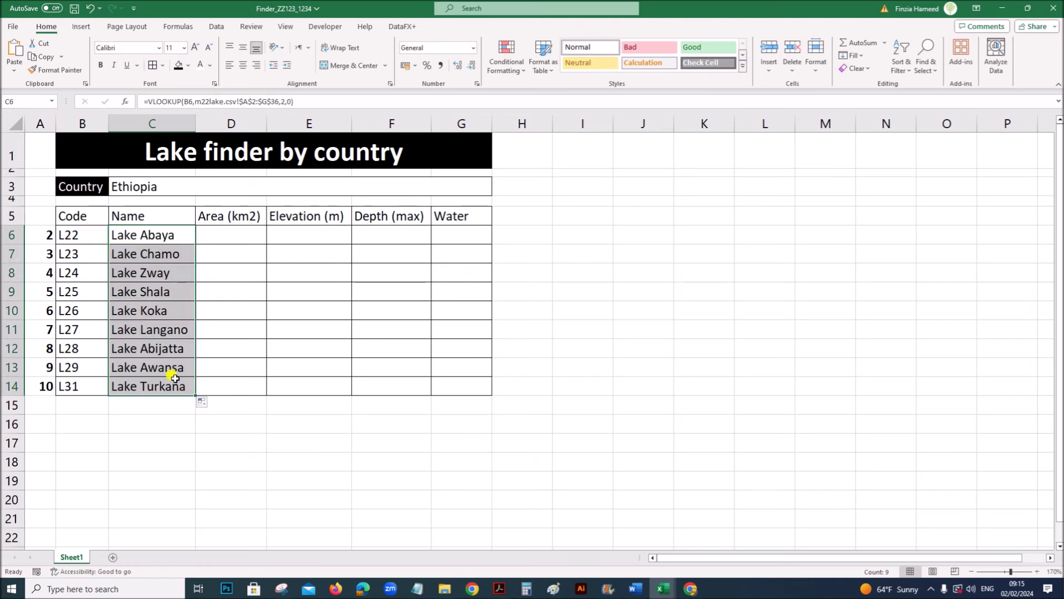
- Inspect the name formulas copied into C7 and C8 without changing them
double_click(165, 253)
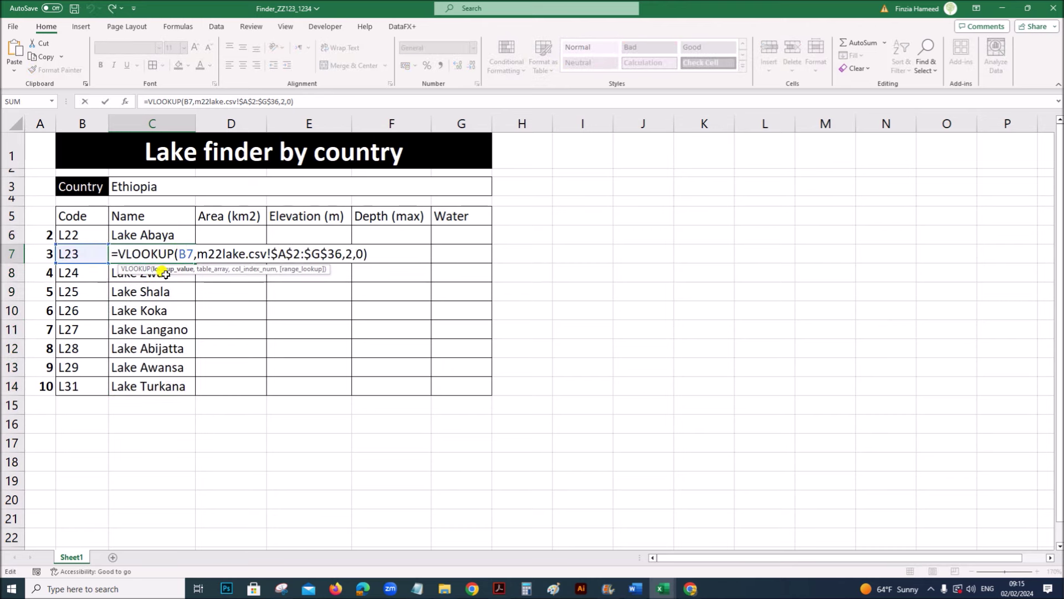
double_click(164, 274)
key(Escape)
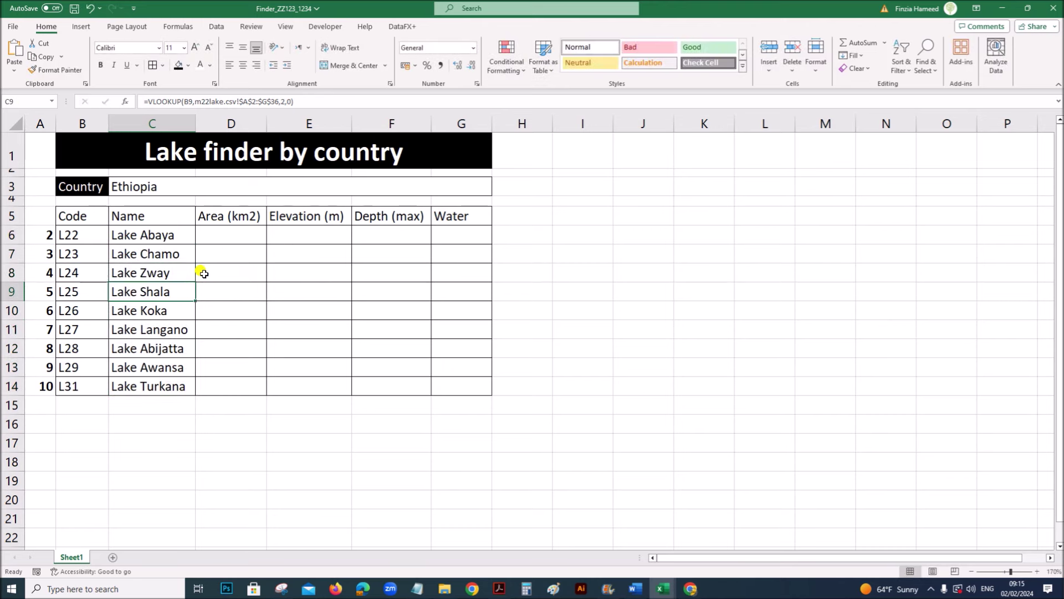
click(248, 235)
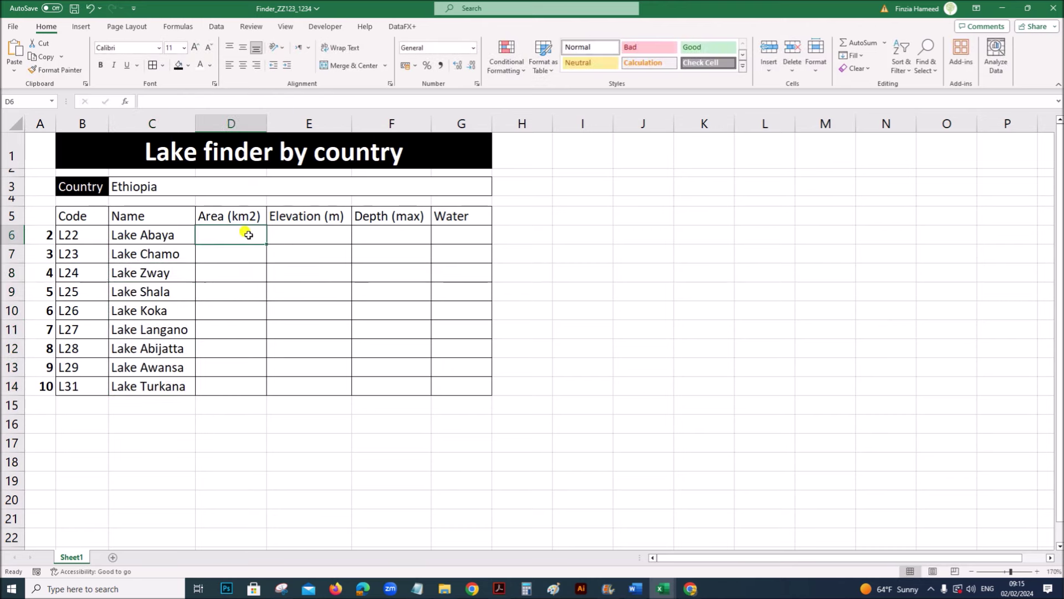
- Change C6's lookup to the mixed reference $B6 and refill it down to C14
double_click(157, 235)
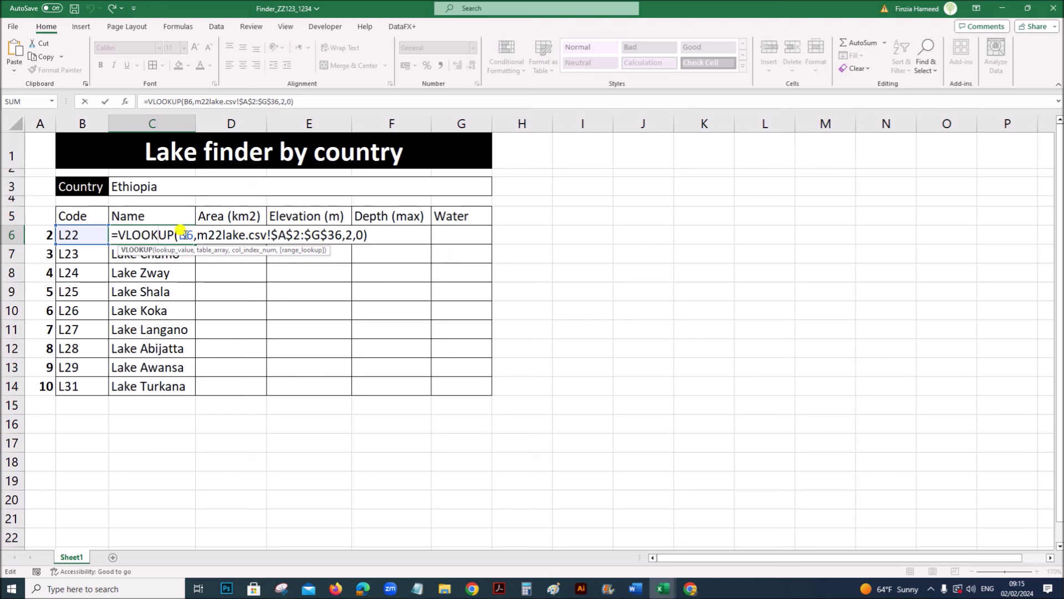
double_click(183, 234)
click(184, 234)
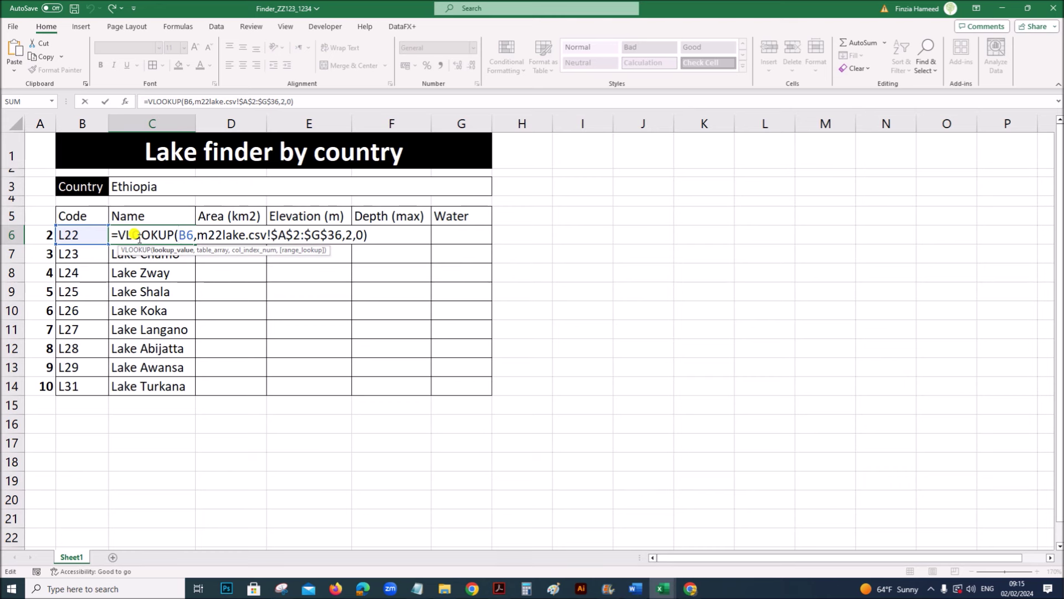
text($)
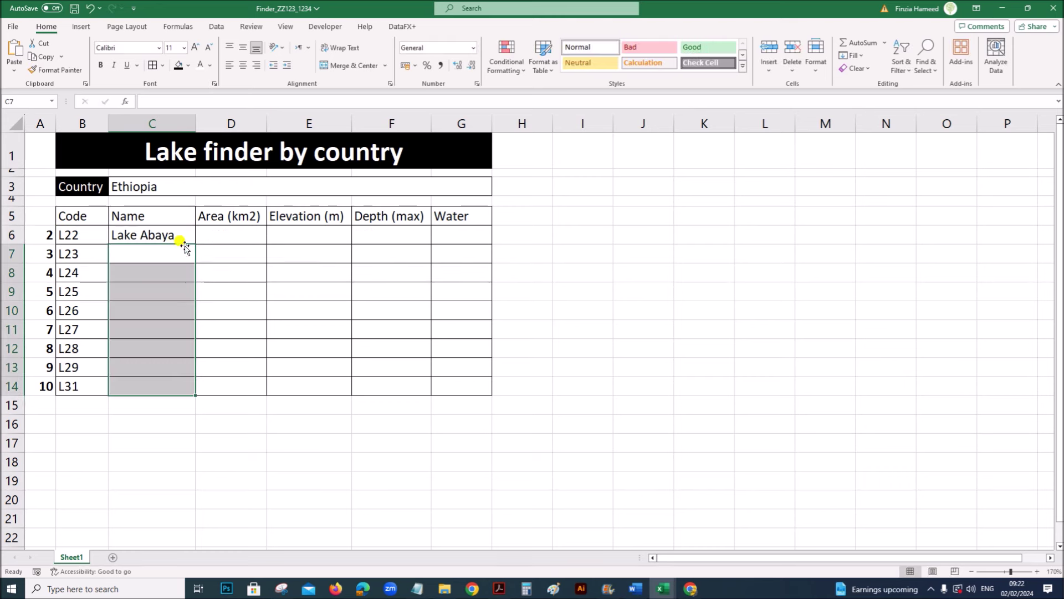
click(171, 235)
drag(192, 244, 184, 386)
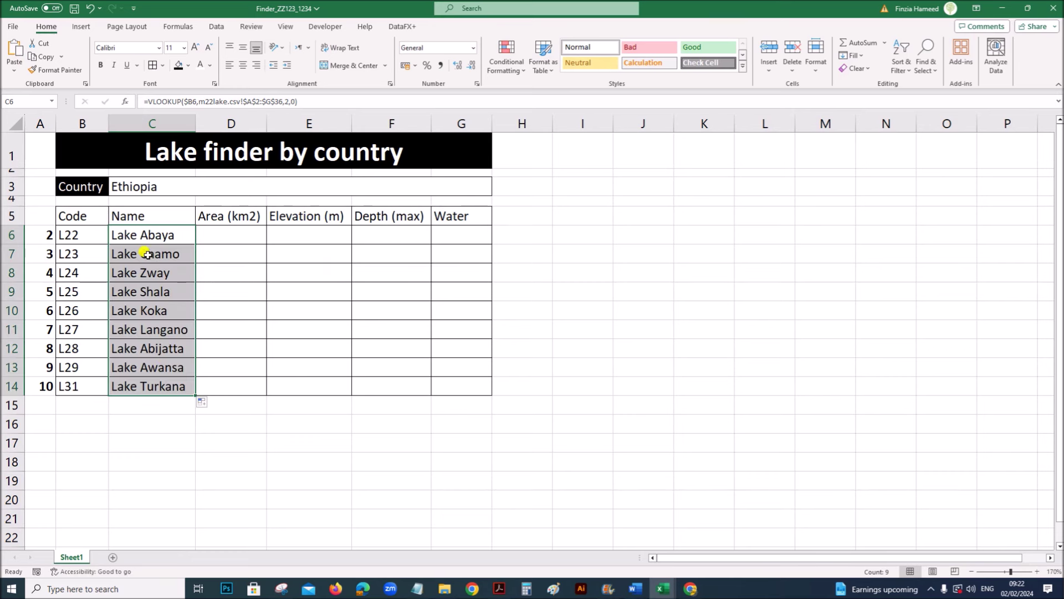
click(144, 187)
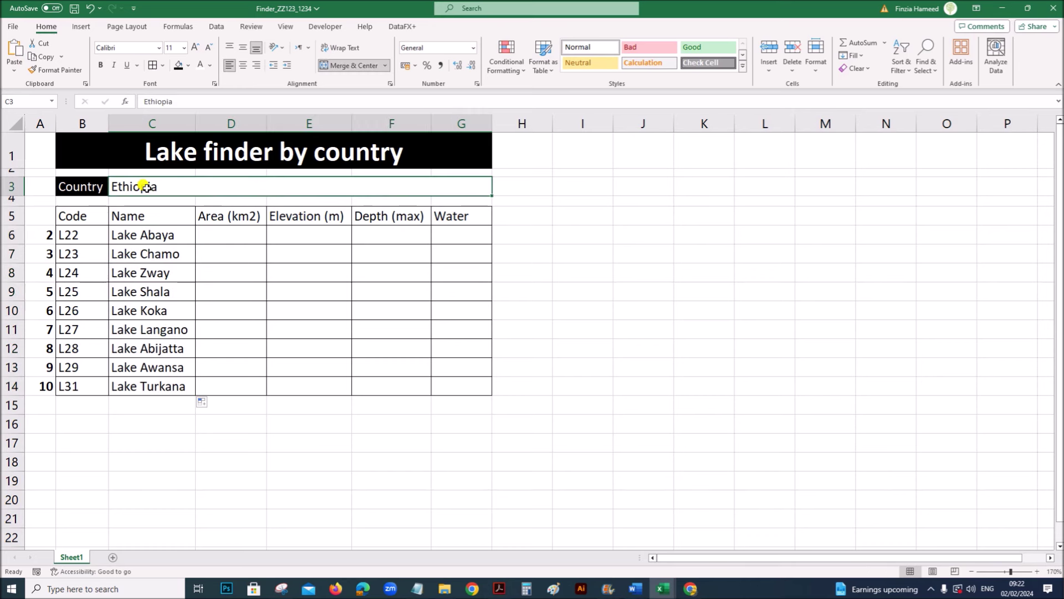
- Enter Zambia as the country and inspect the #N/A results in C7:C14 against the exam paper
text(Zamb)
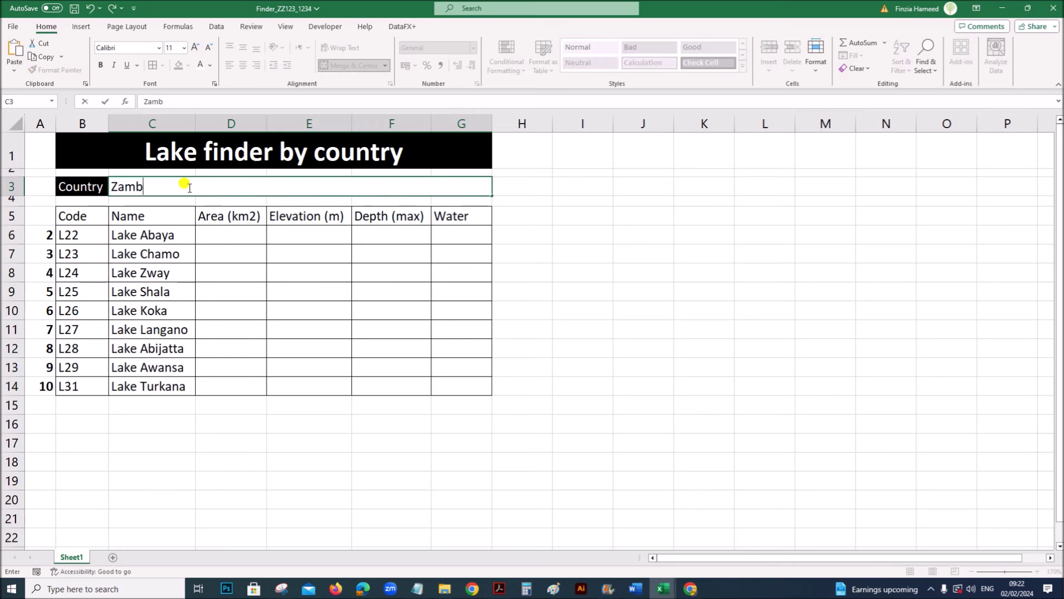
text(ia)
click(220, 277)
drag(169, 259, 160, 384)
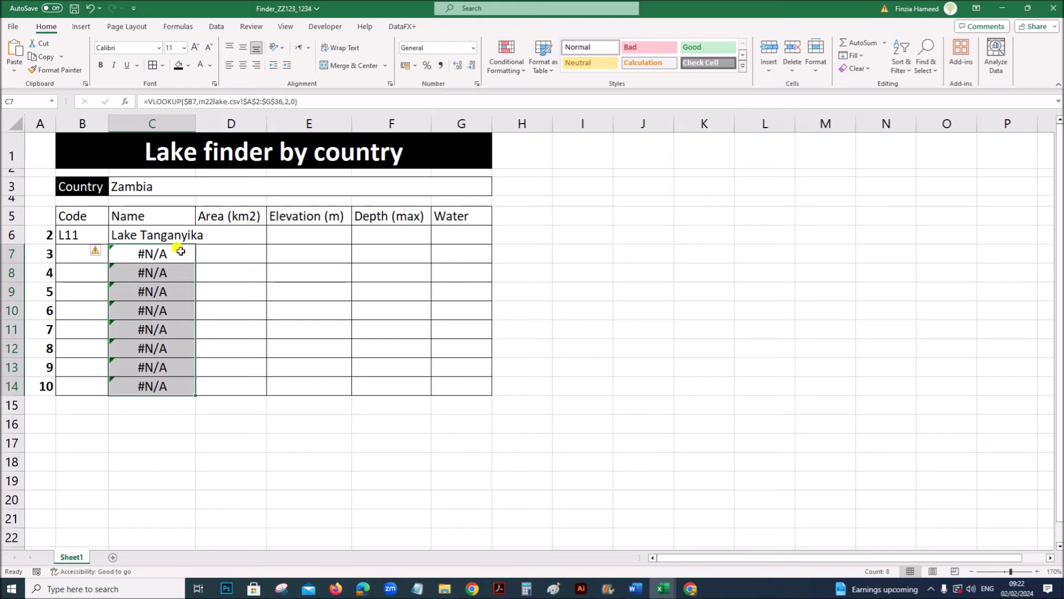
click(498, 586)
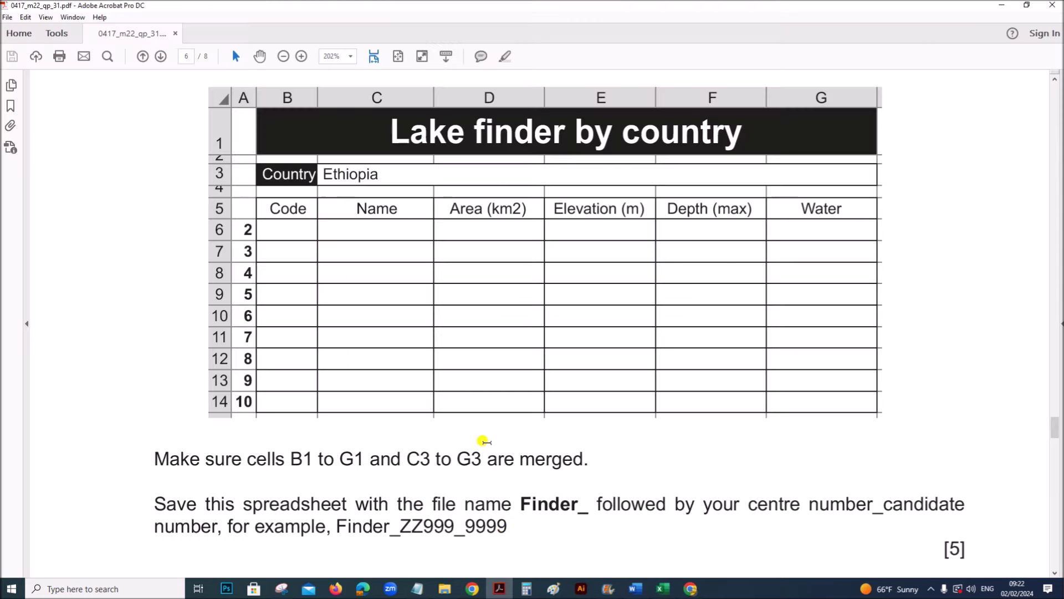
- Scroll to question 22 and highlight its rule that blank lake codes show no error or data
scroll(486, 442, down, 10)
scroll(492, 444, down, 5)
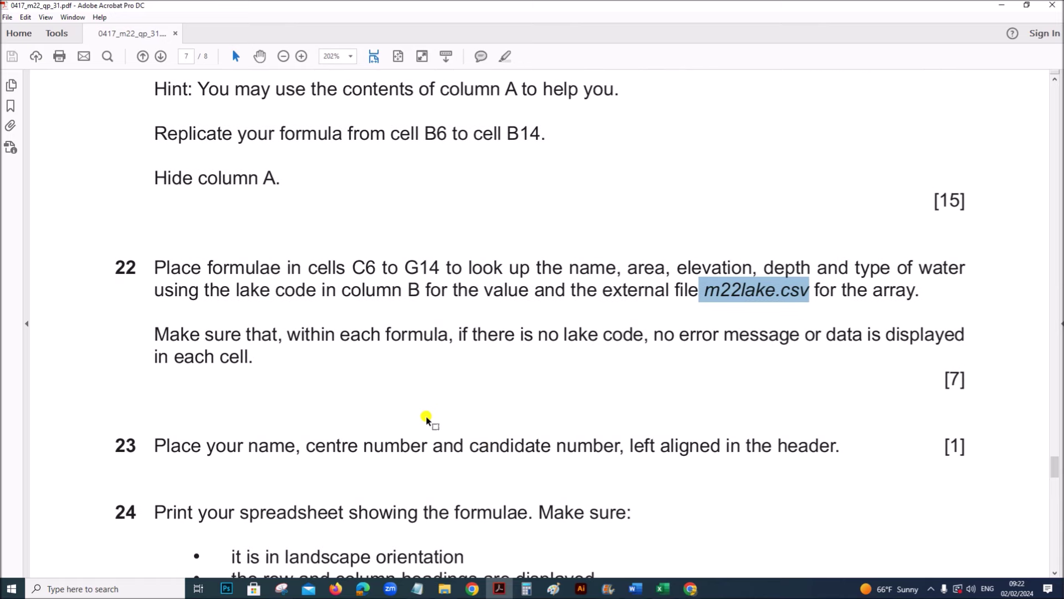
drag(305, 333, 946, 333)
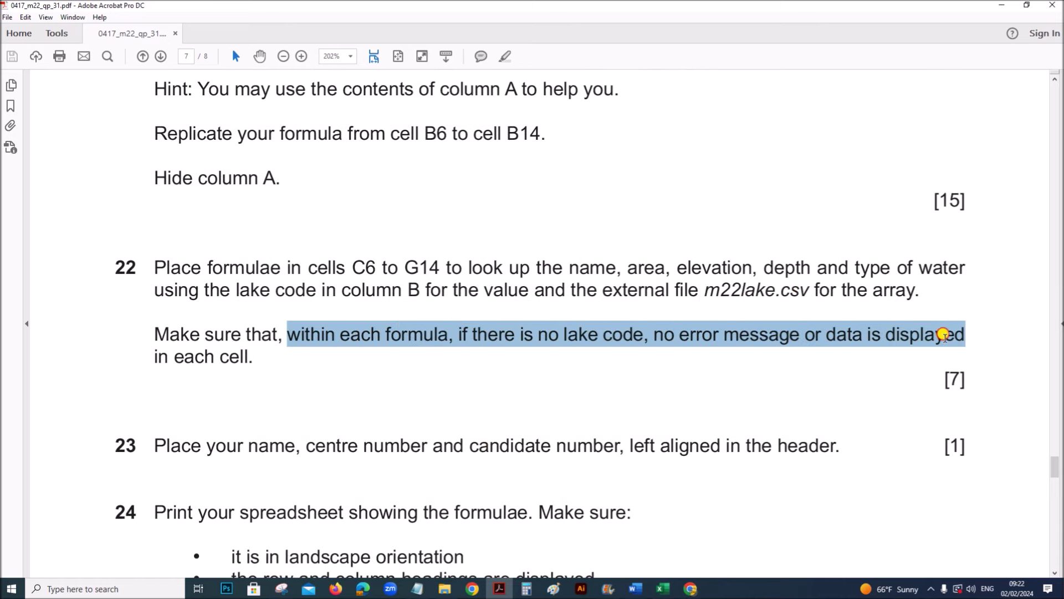
click(664, 590)
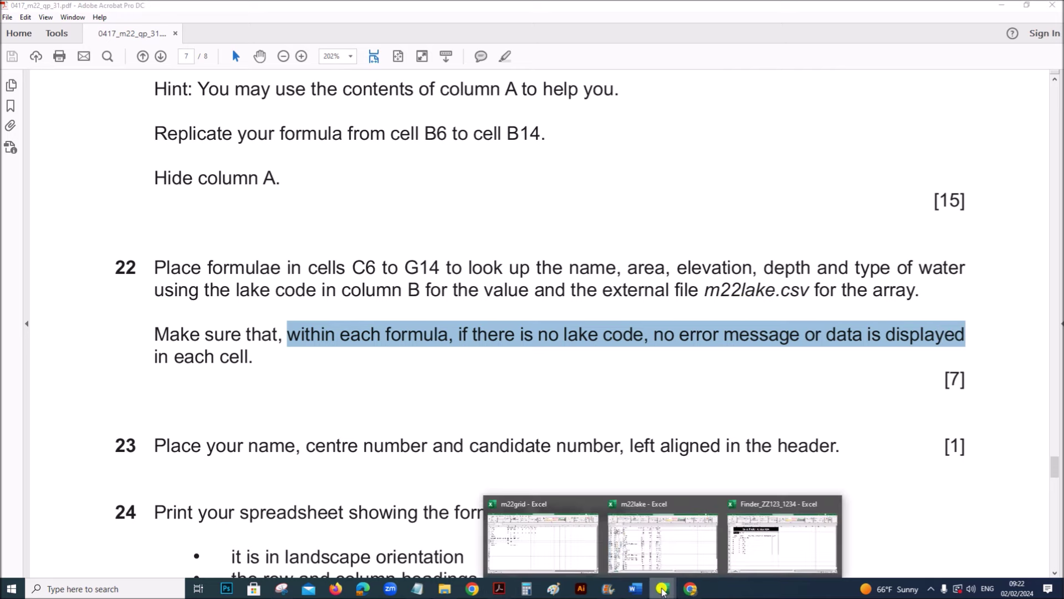
- Wrap C6's name lookup as =IF(B6="","",VLOOKUP(...)) so a blank code shows nothing
click(754, 543)
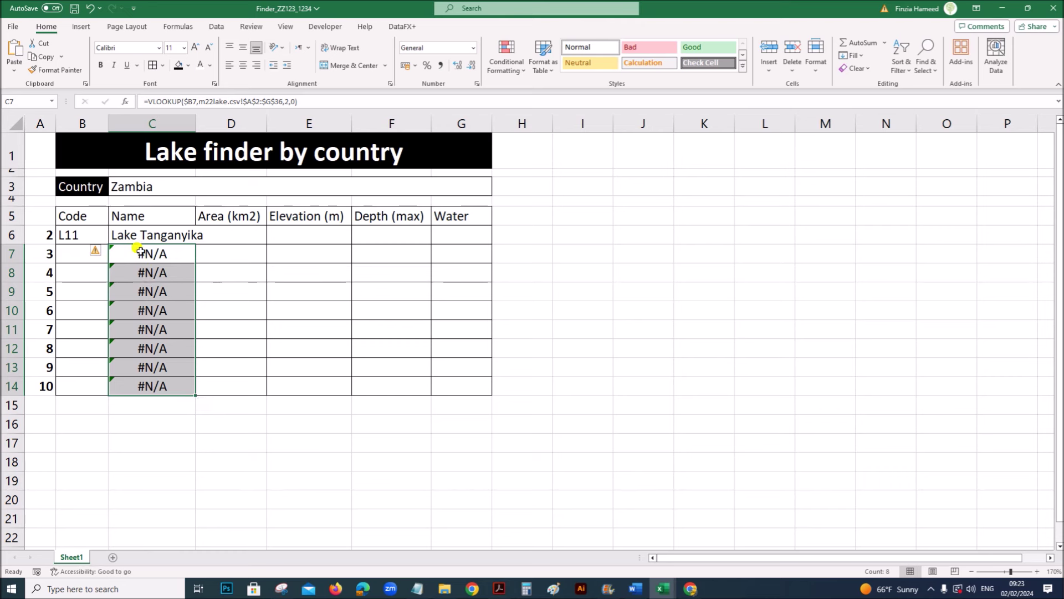
double_click(149, 235)
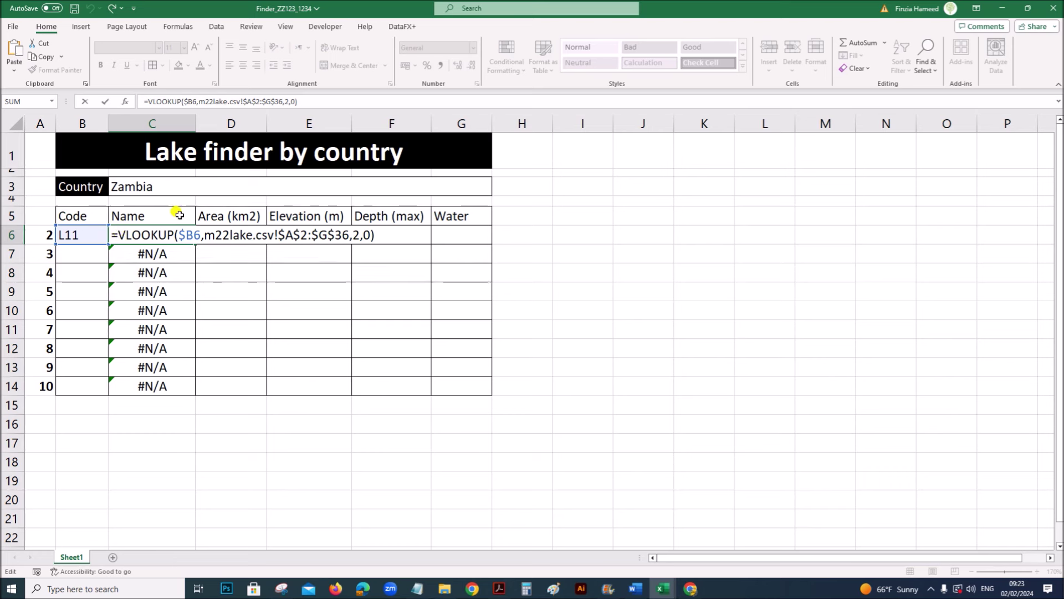
text(IF)
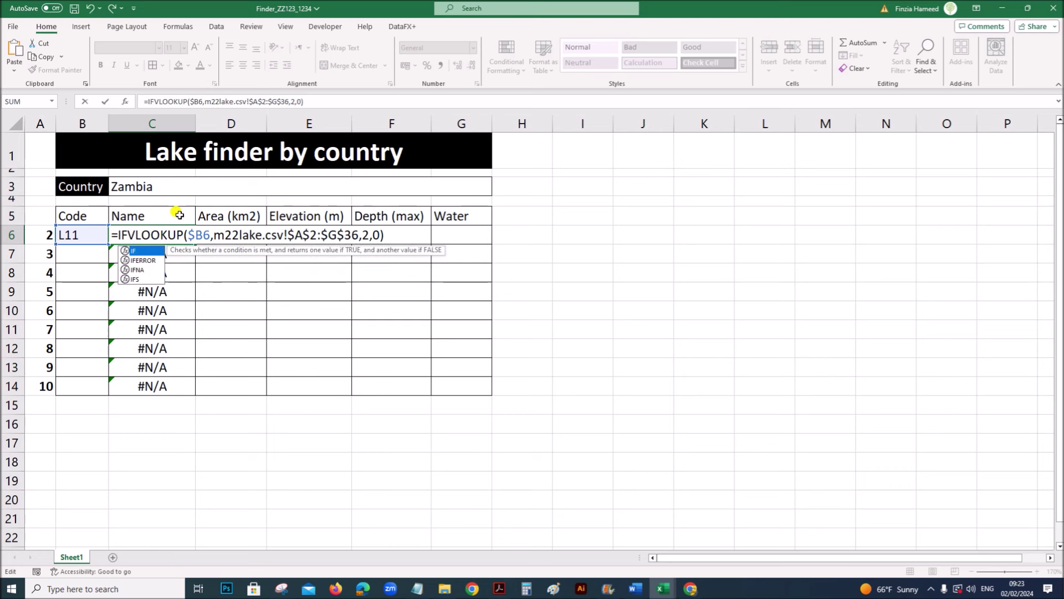
text(()
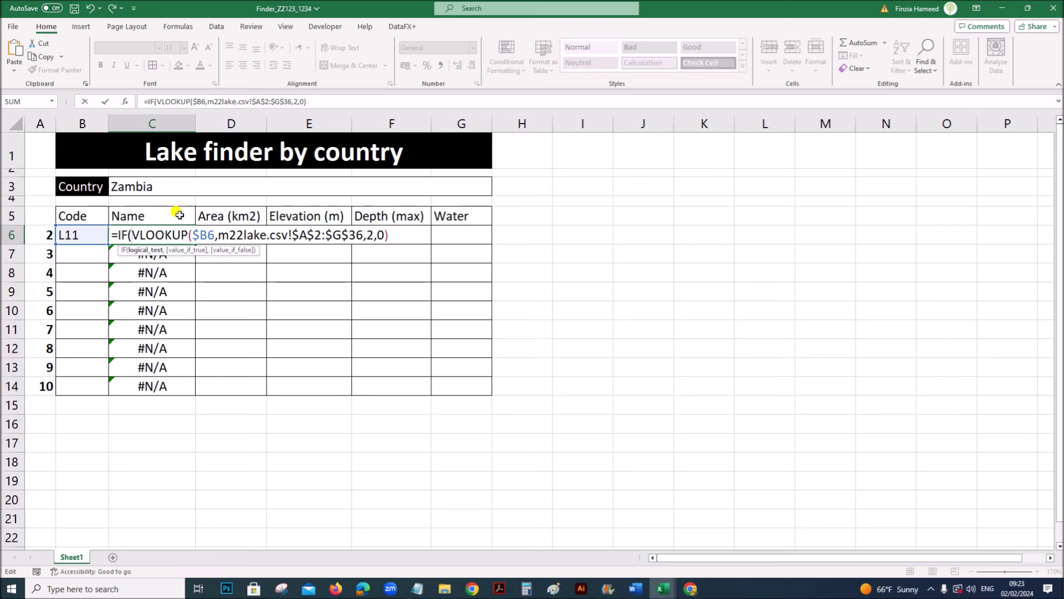
click(74, 235)
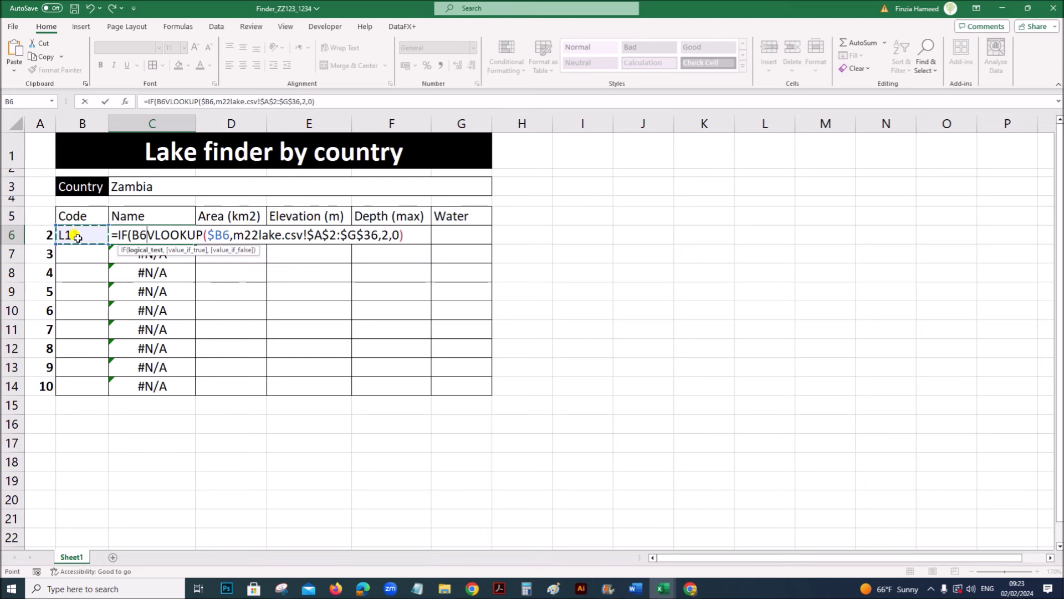
text(=)
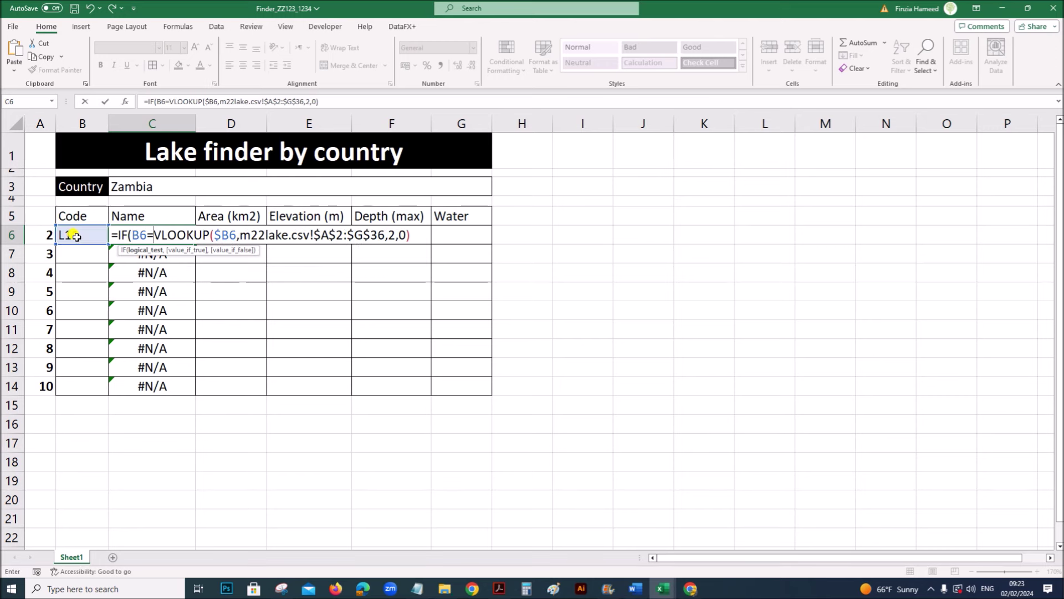
text("")
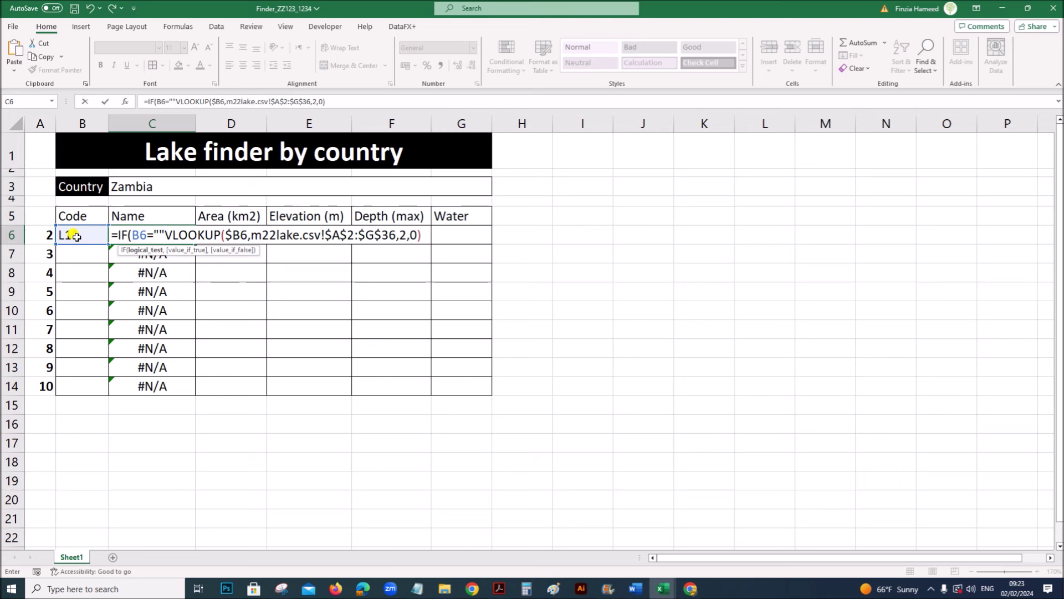
text(,)
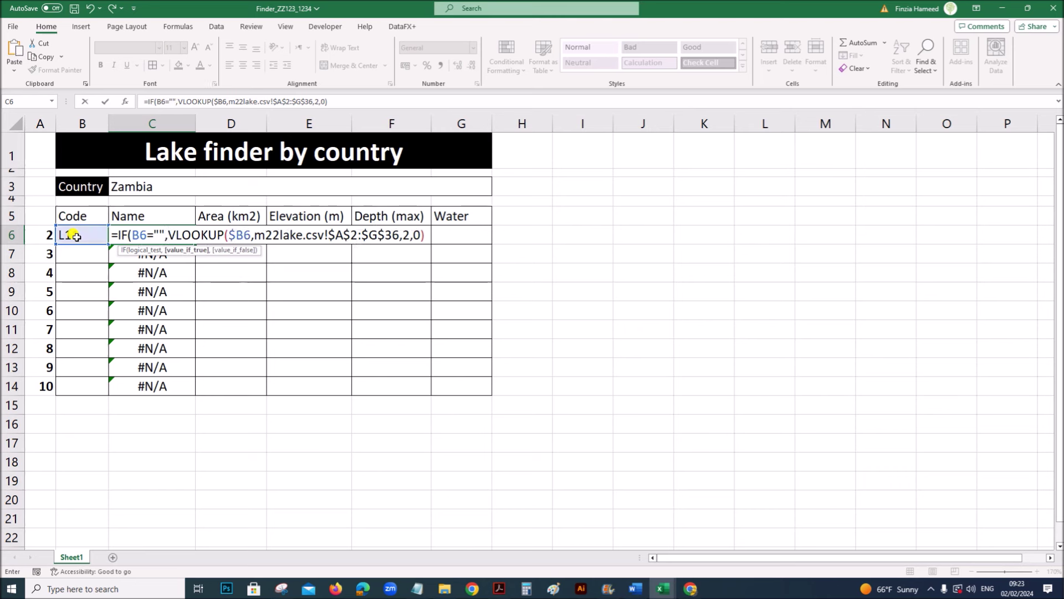
text("")
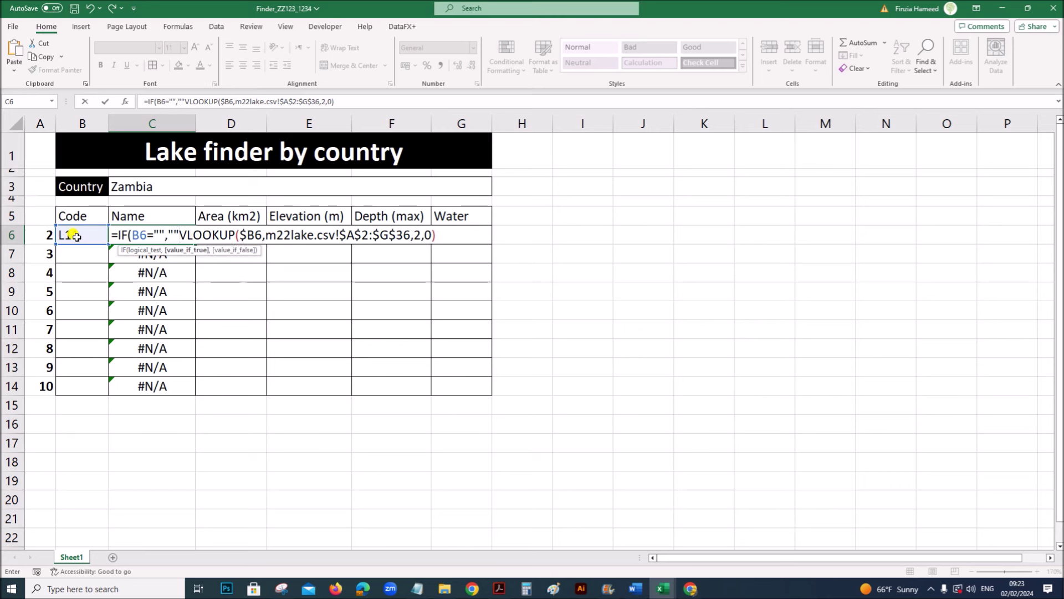
text(,)
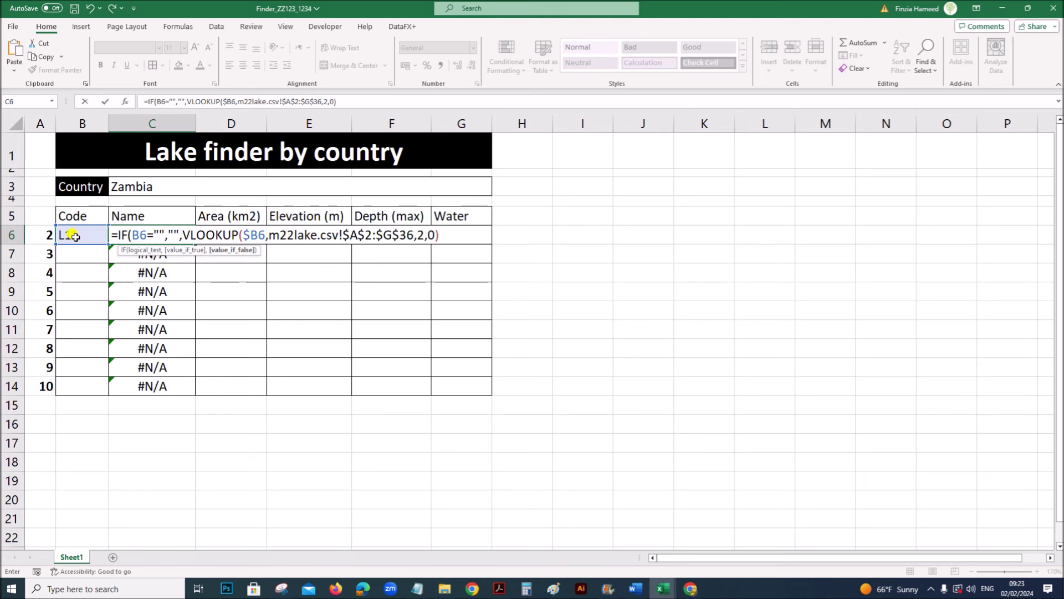
drag(183, 236, 443, 234)
click(450, 235)
text())
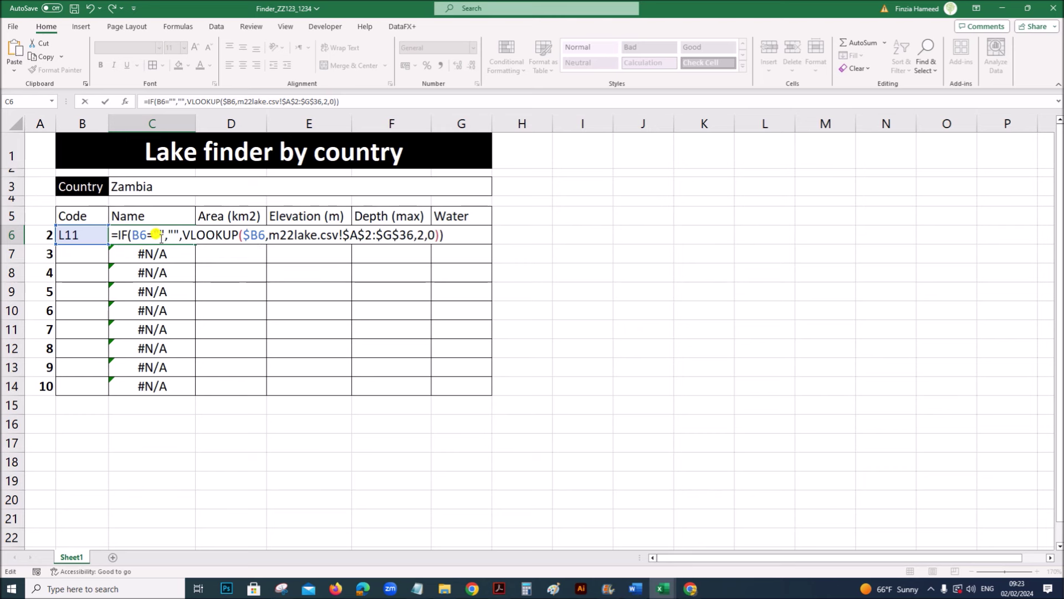
- Review the IF condition in C6, then fill the formula down to row 14
drag(133, 235, 160, 234)
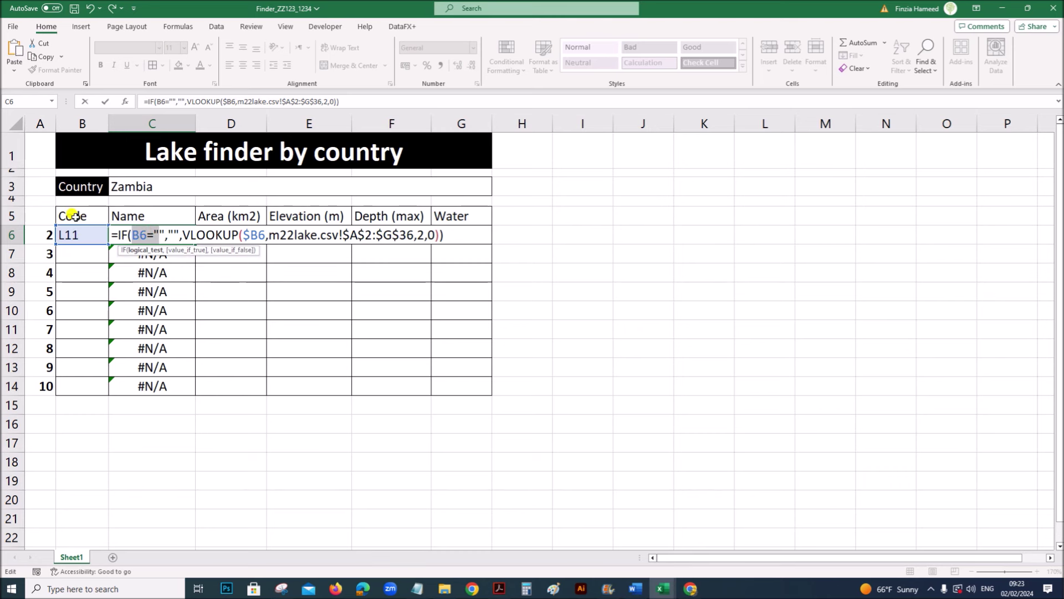
click(159, 235)
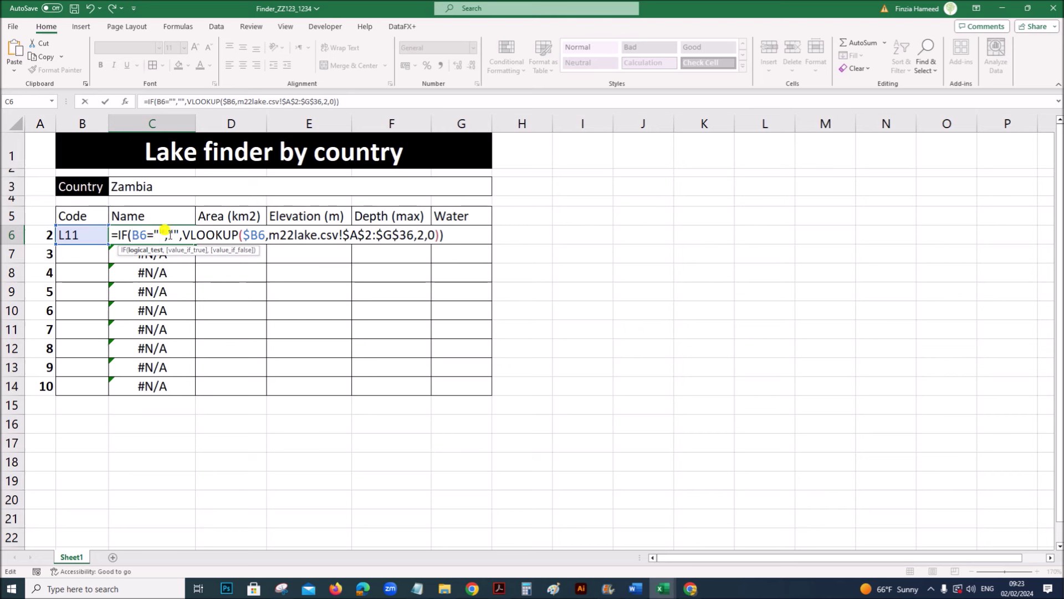
drag(171, 235, 430, 231)
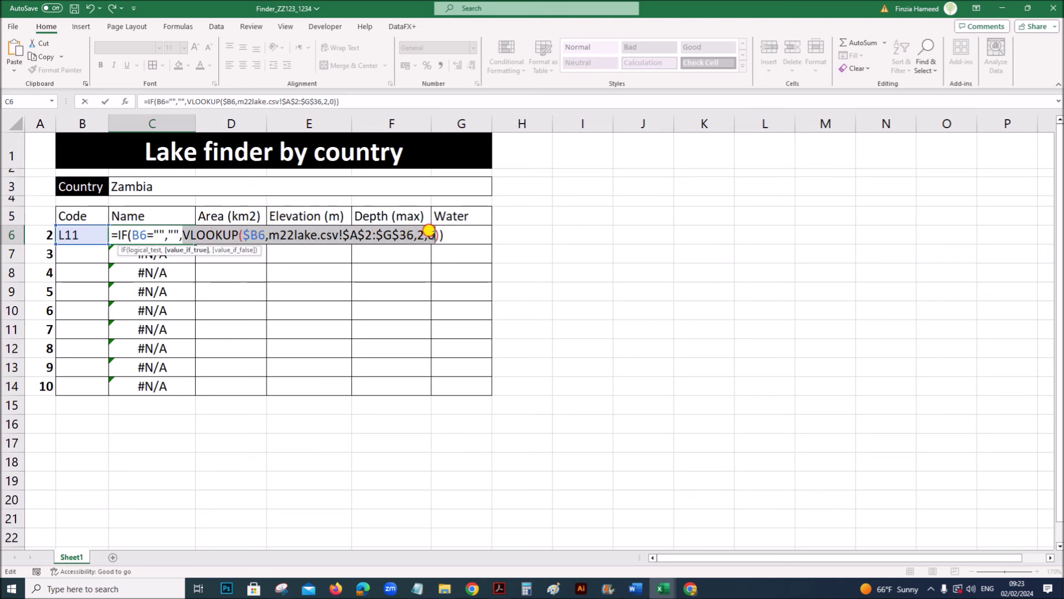
click(443, 232)
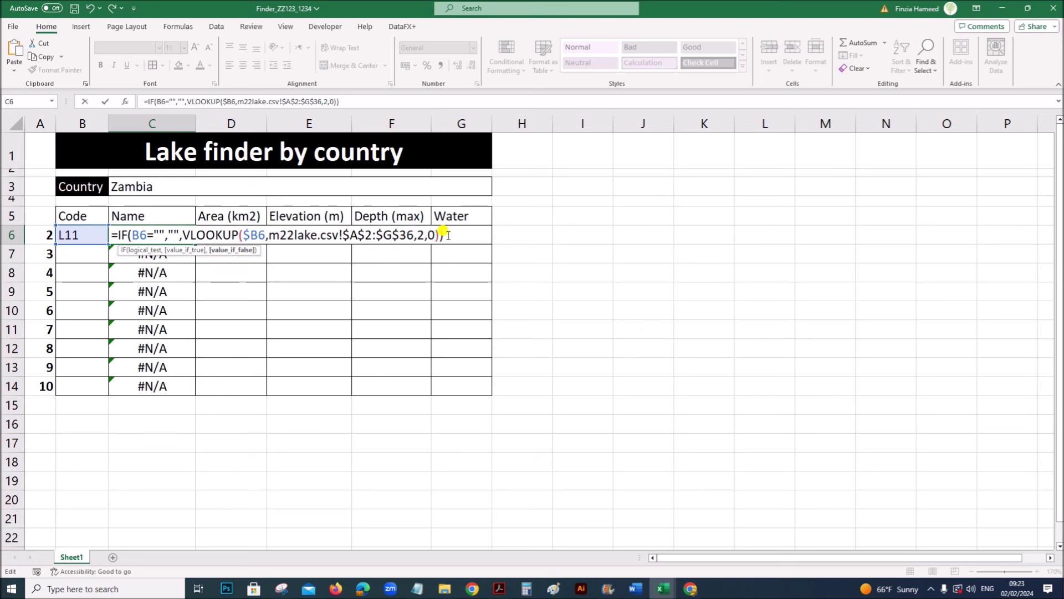
key(Escape)
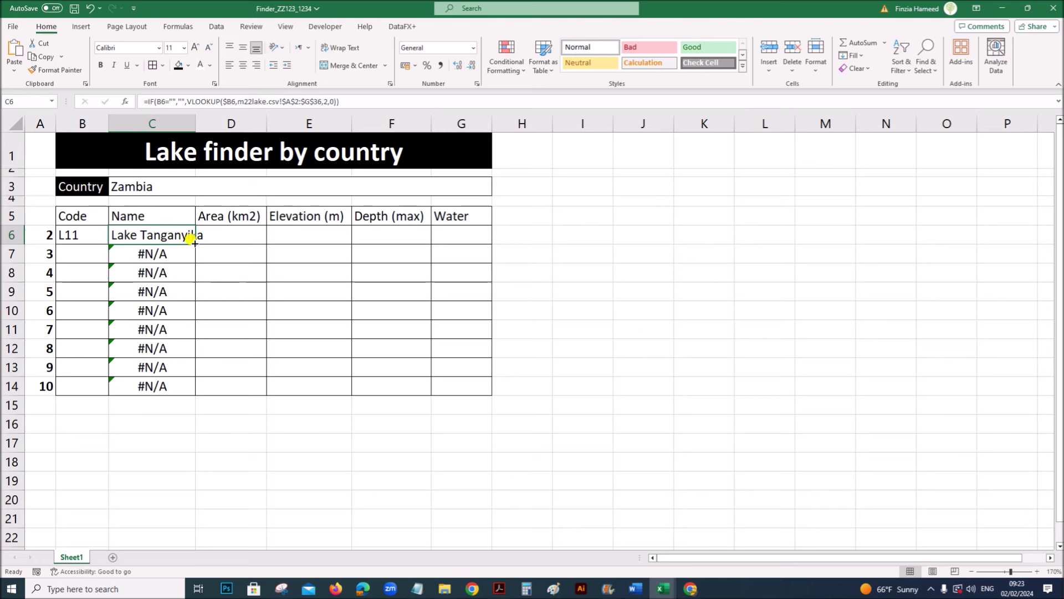
drag(194, 243, 181, 388)
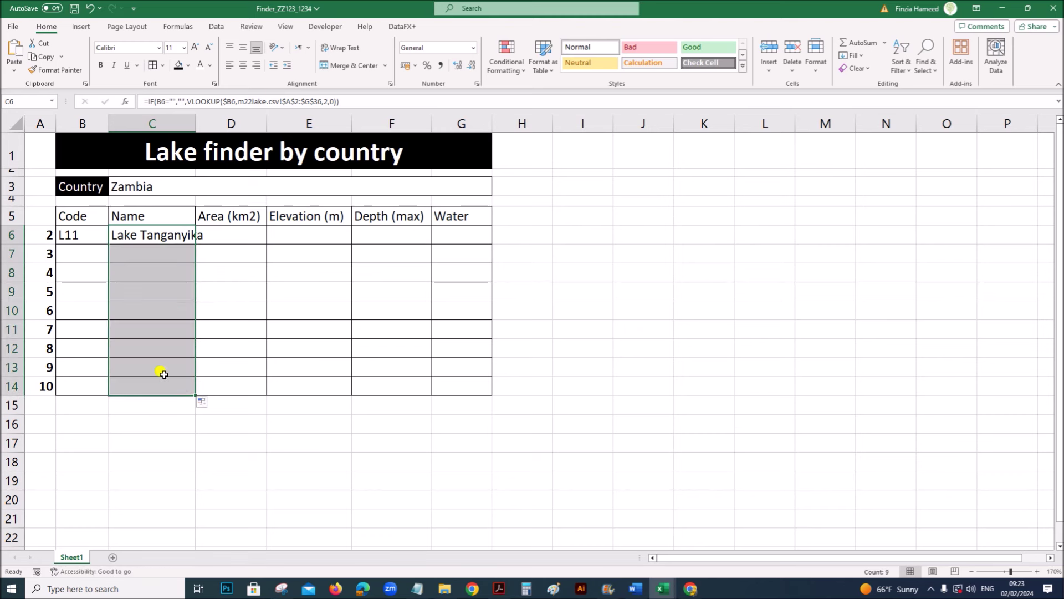
- Check the copied formula and m22grid, then test the lookup with Tanzania as the country
click(170, 259)
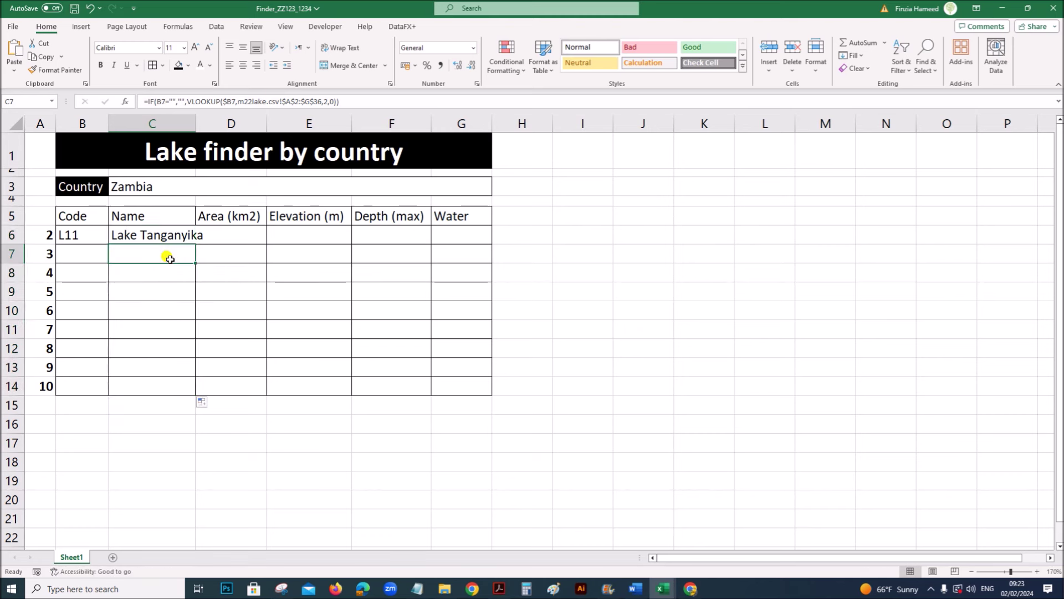
click(154, 189)
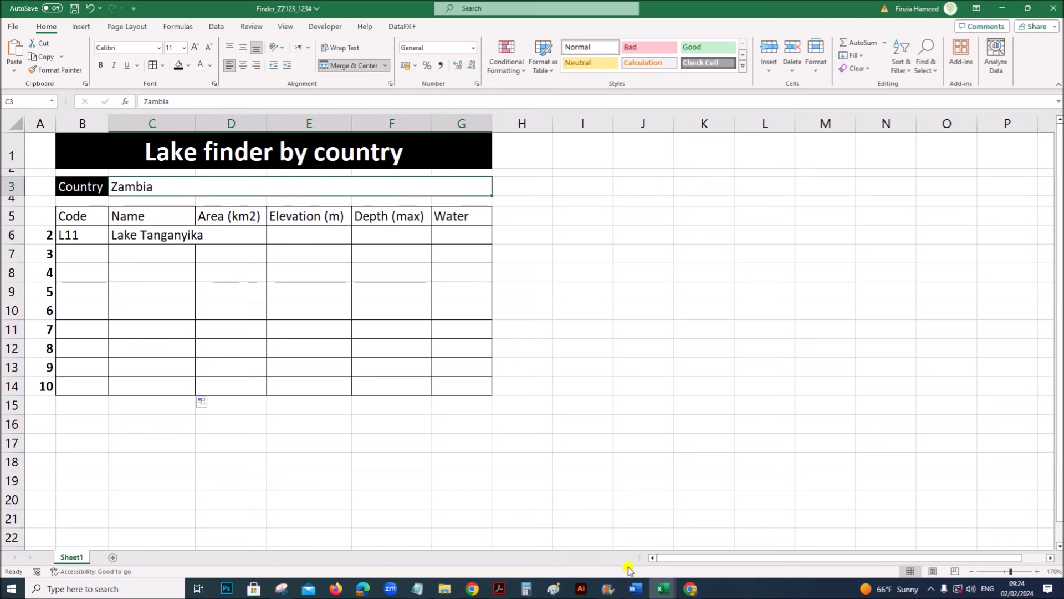
mouse_move(663, 589)
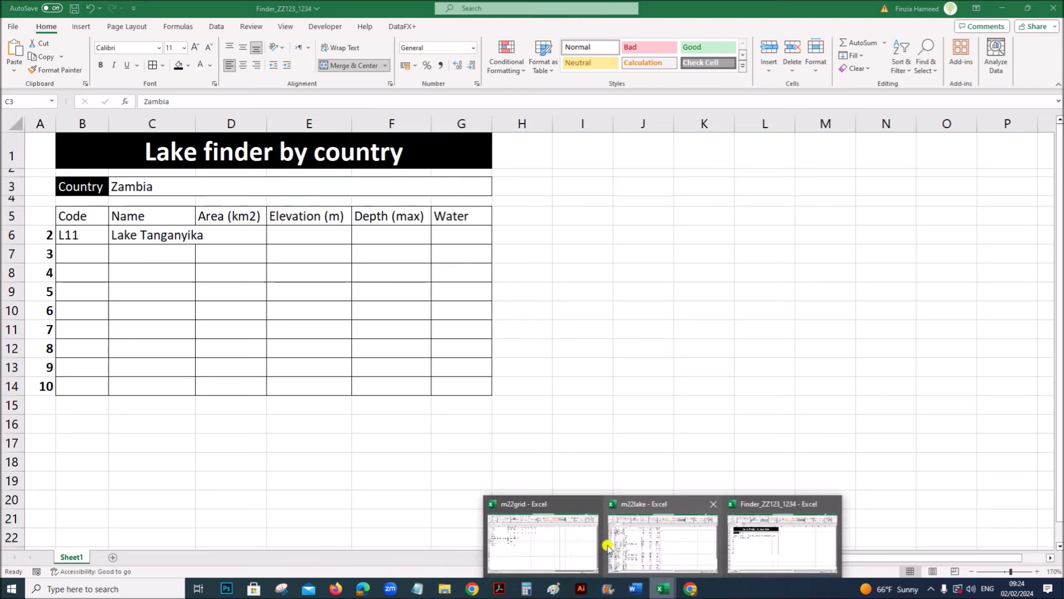
click(556, 546)
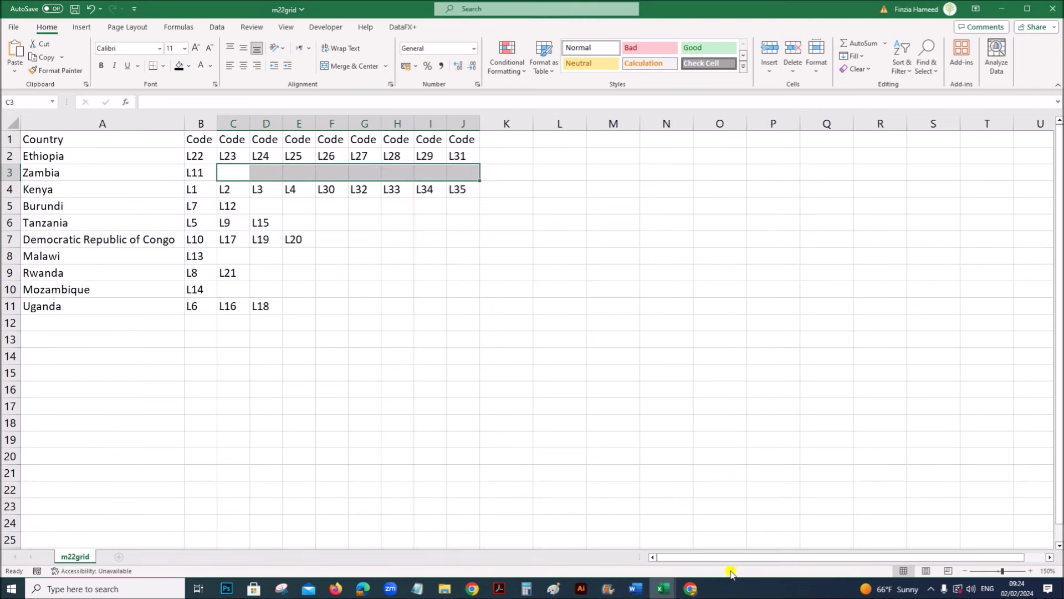
click(664, 589)
click(765, 551)
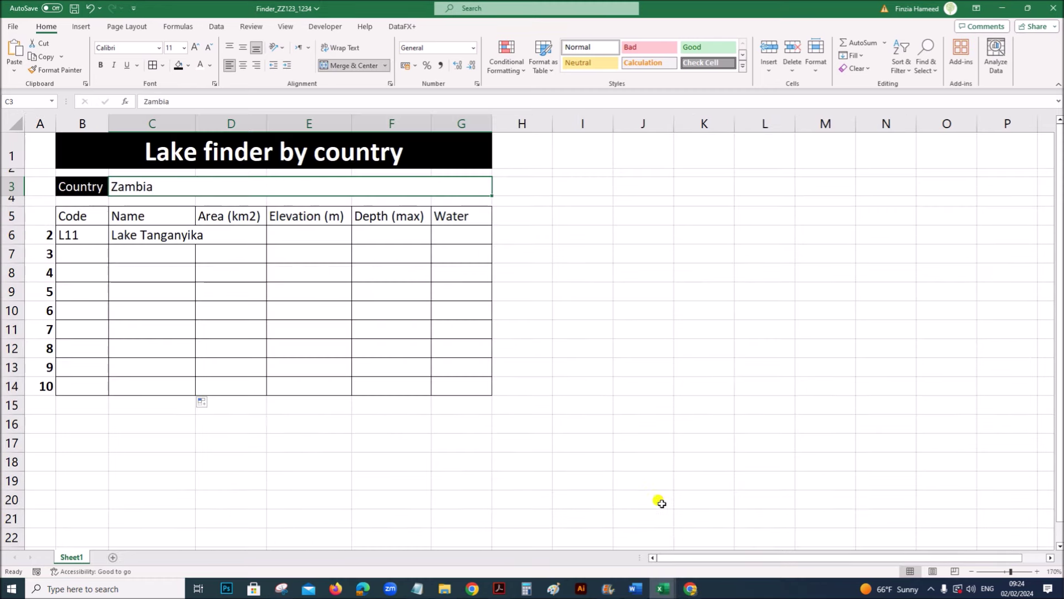
text(Tanzan)
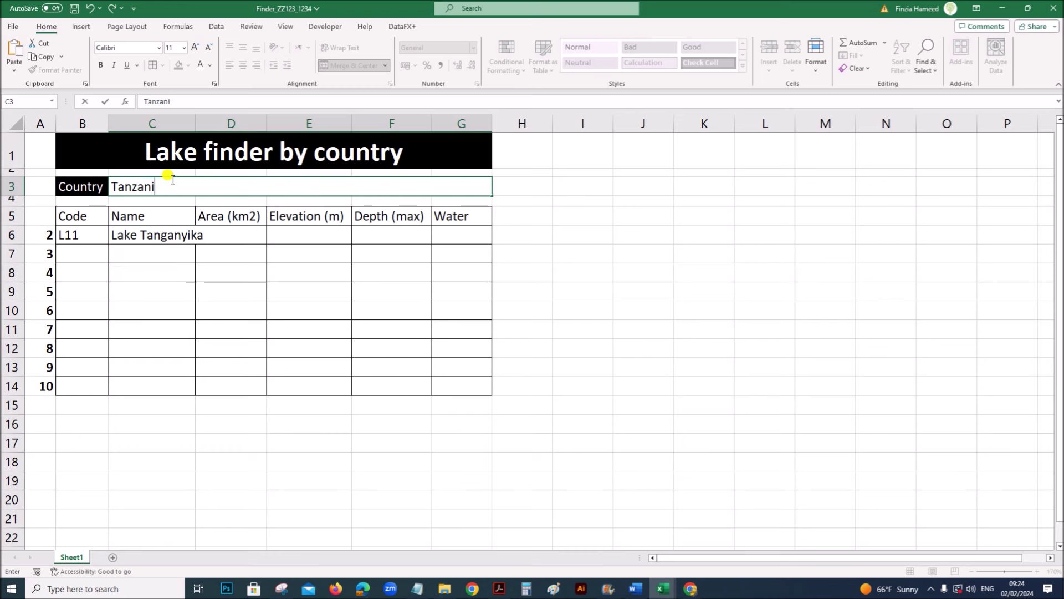
key(Return)
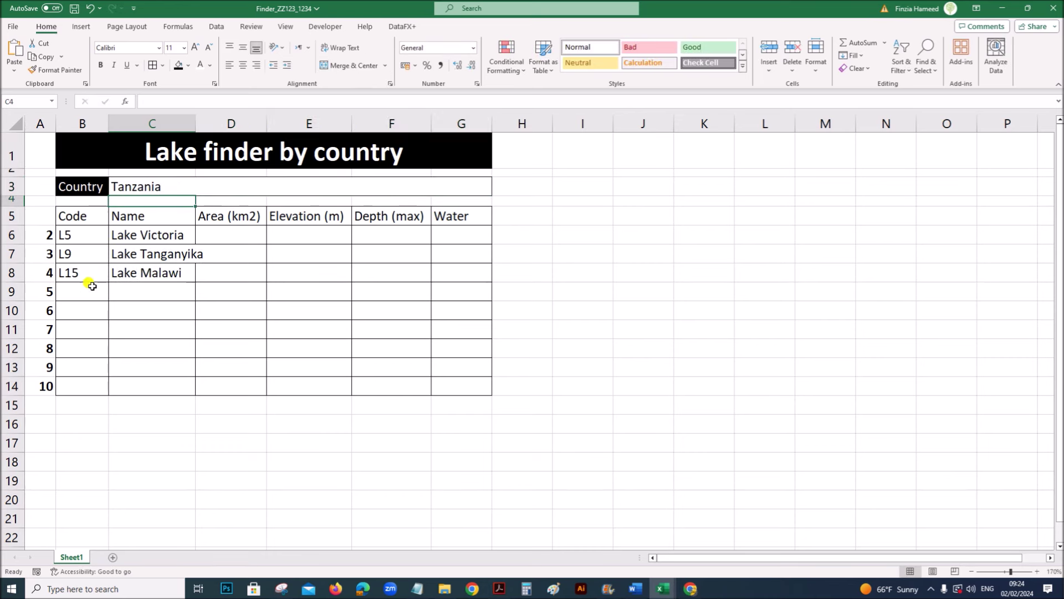
- Widen column C to fit lake names and switch the country back to Ethiopia
drag(196, 119, 211, 118)
click(178, 268)
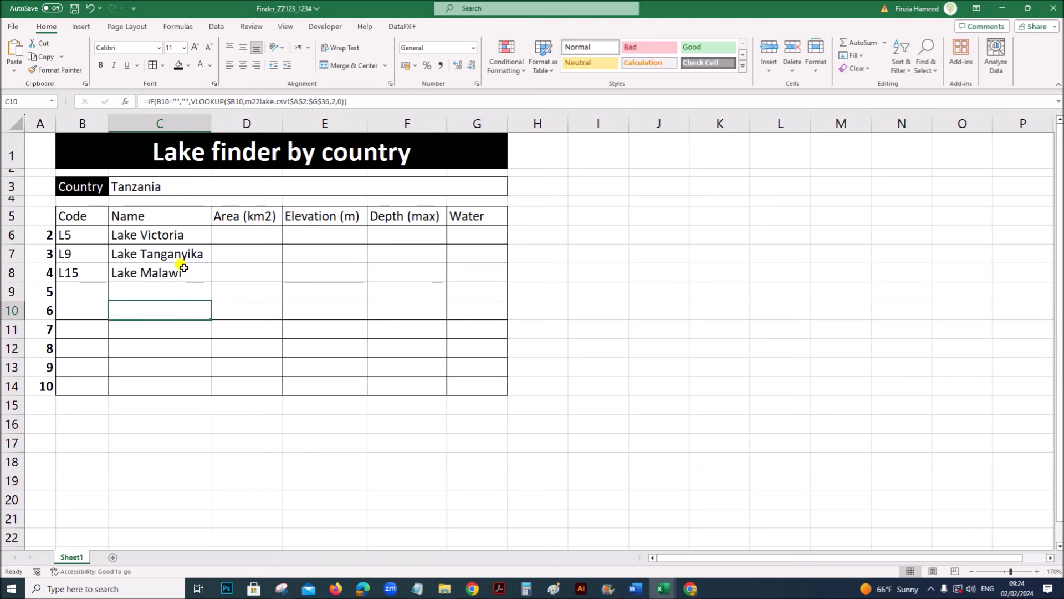
click(162, 183)
text(W)
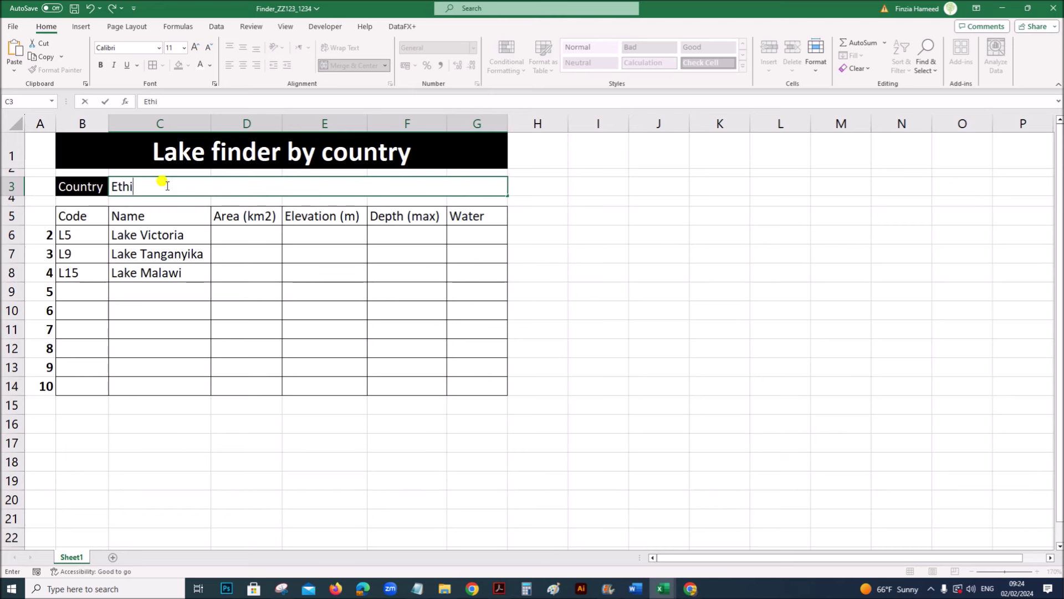
text(thiopia)
key(Return)
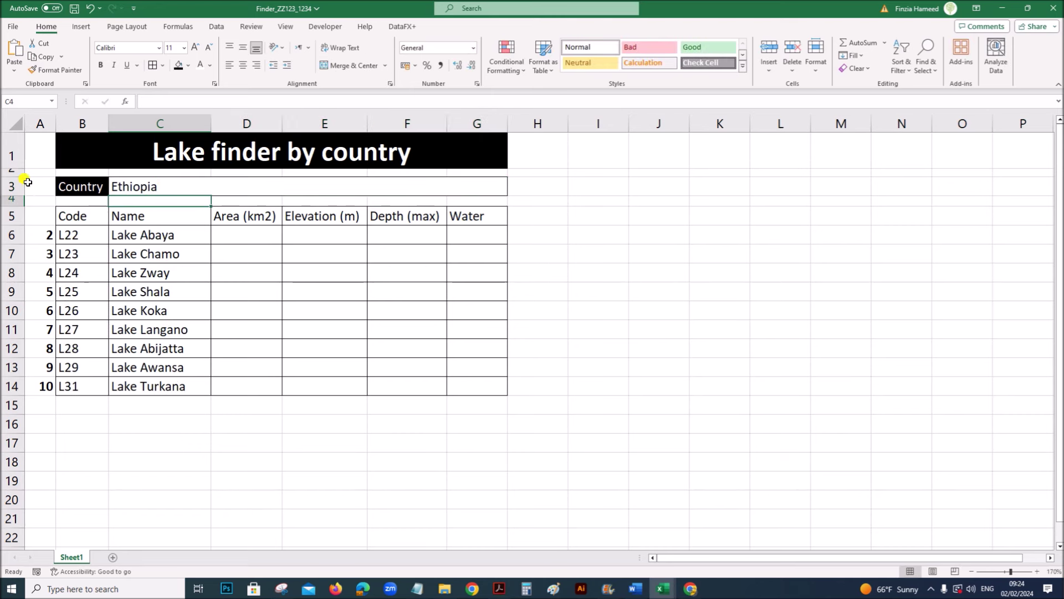
- In question 22, highlight the fields to look up: area, elevation, depth and type of water
click(499, 589)
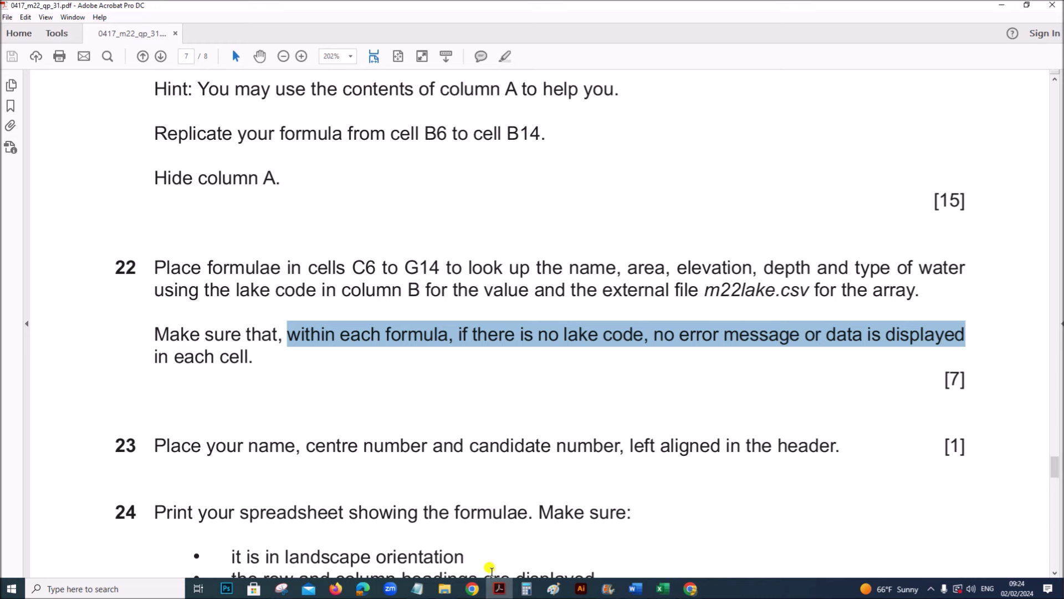
click(553, 272)
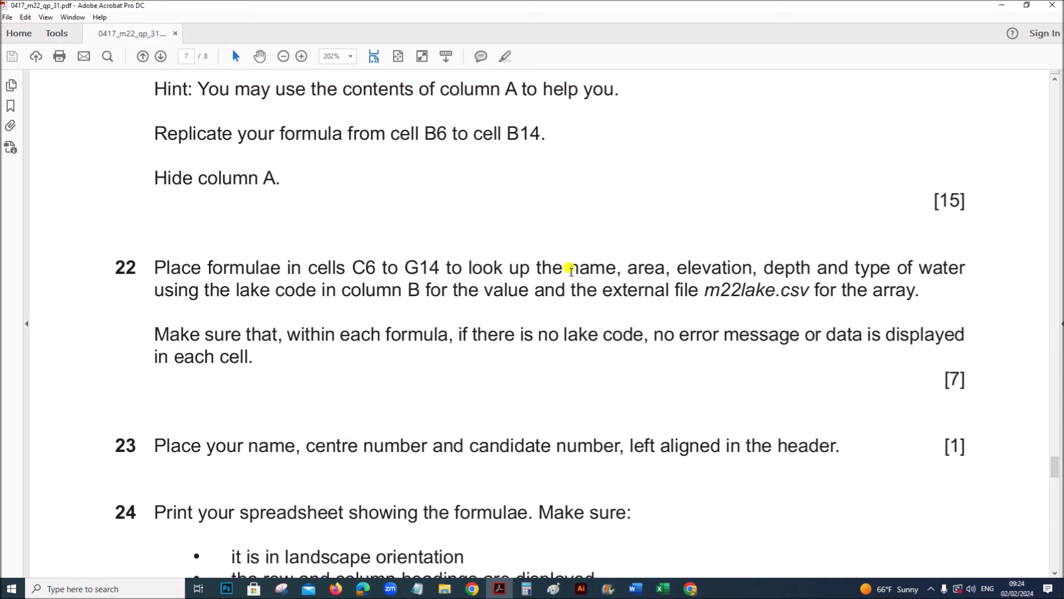
drag(628, 270, 965, 270)
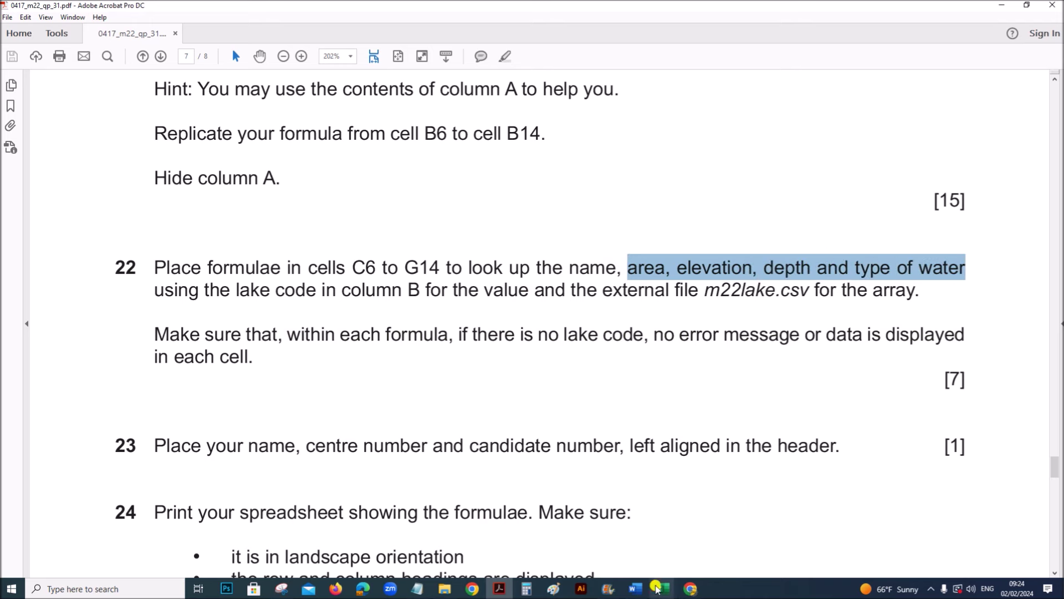
mouse_move(657, 589)
click(746, 551)
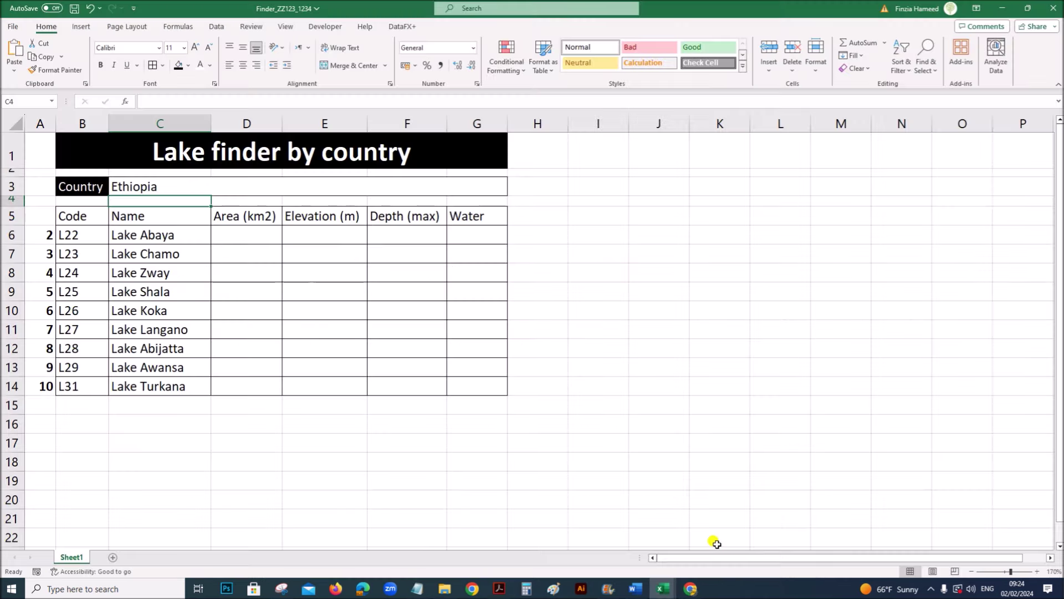
click(162, 236)
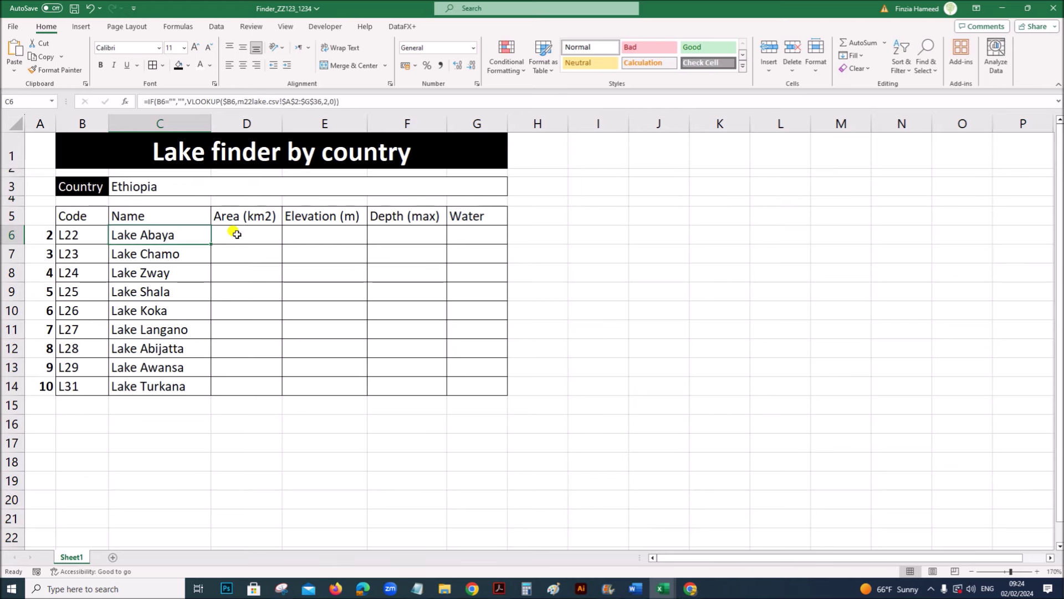
double_click(172, 235)
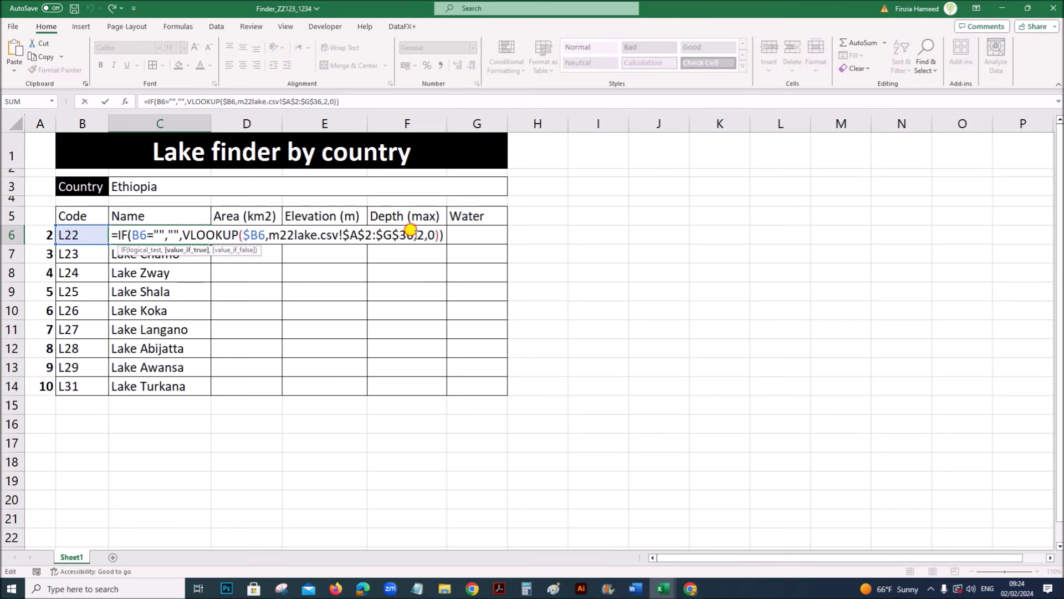
click(411, 230)
double_click(420, 235)
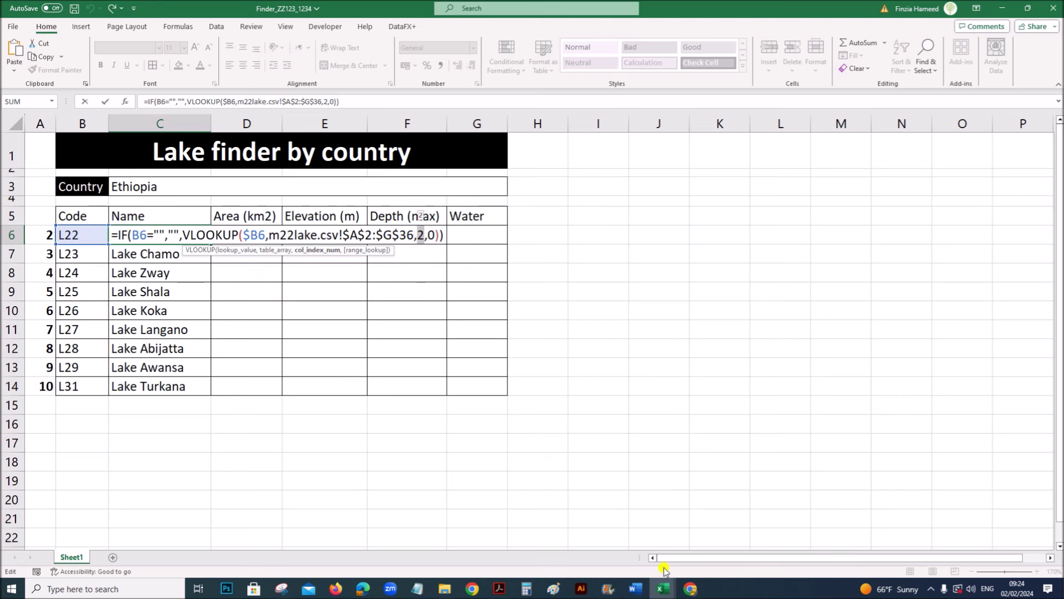
click(663, 589)
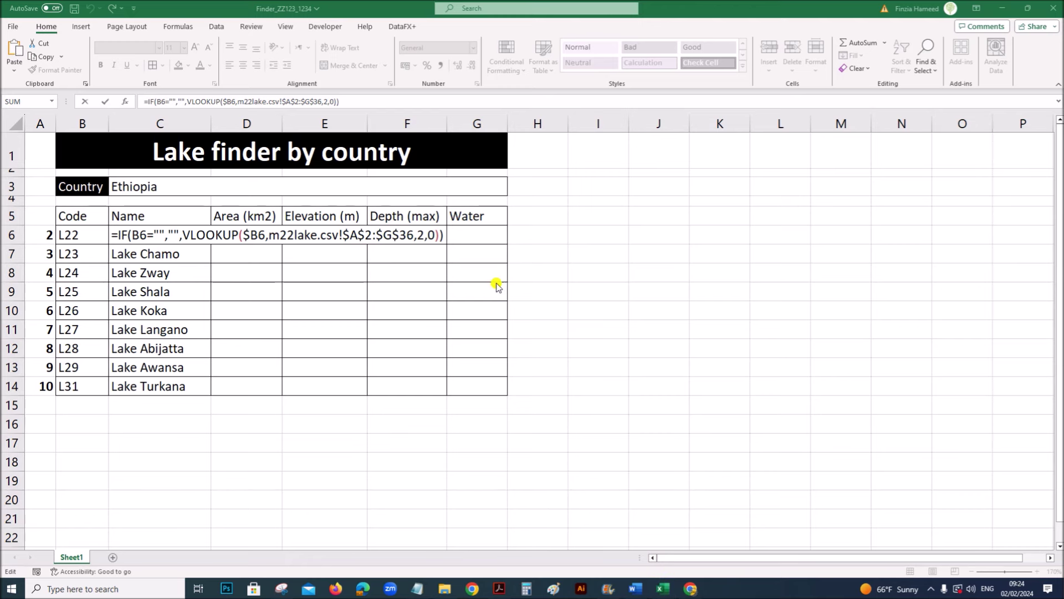
click(384, 99)
key(Return)
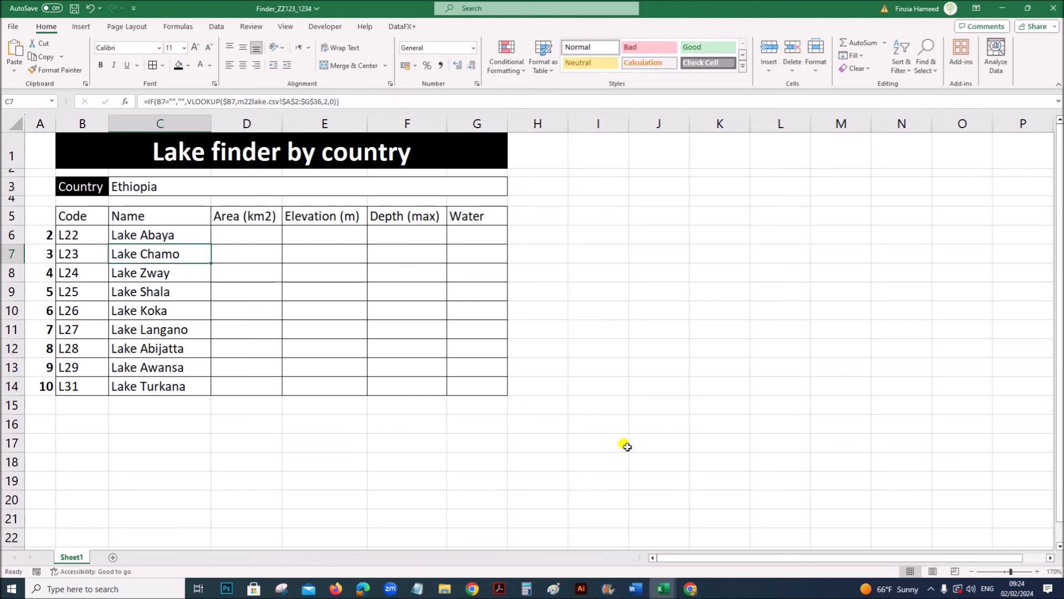
mouse_move(664, 588)
click(670, 547)
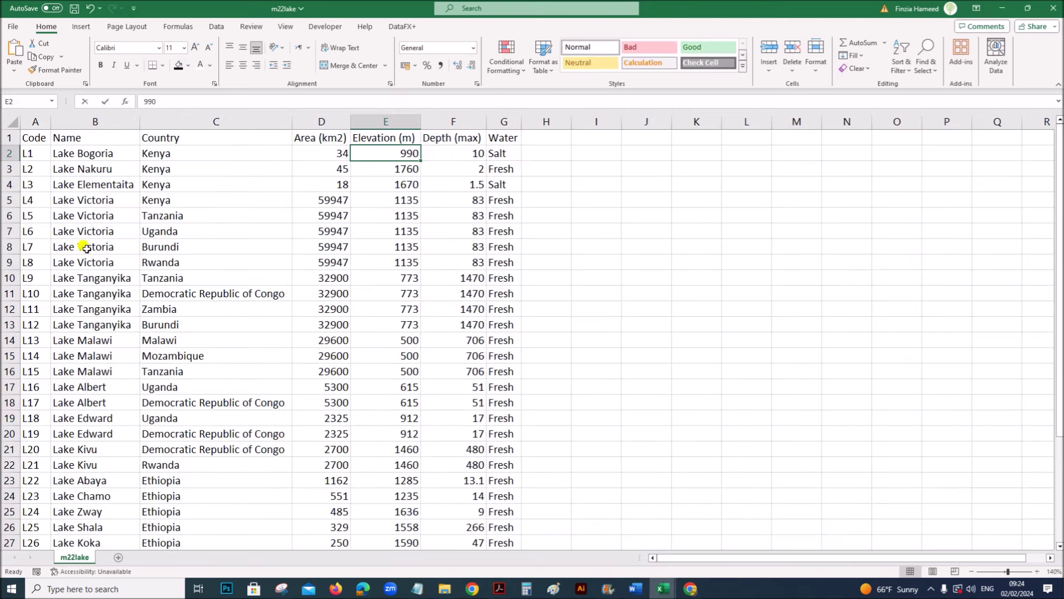
drag(89, 155, 74, 332)
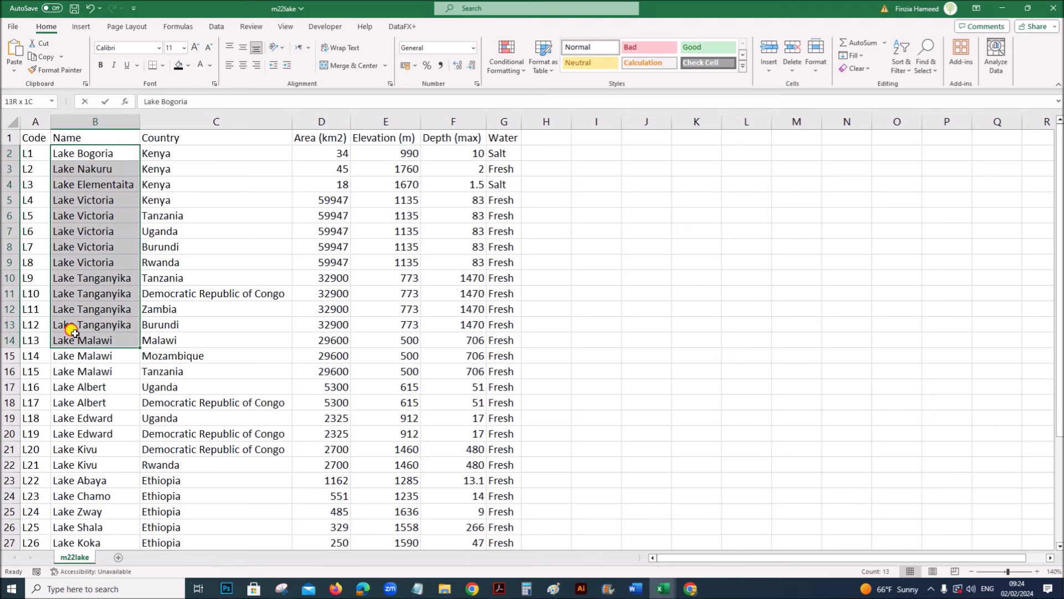
drag(314, 151, 322, 326)
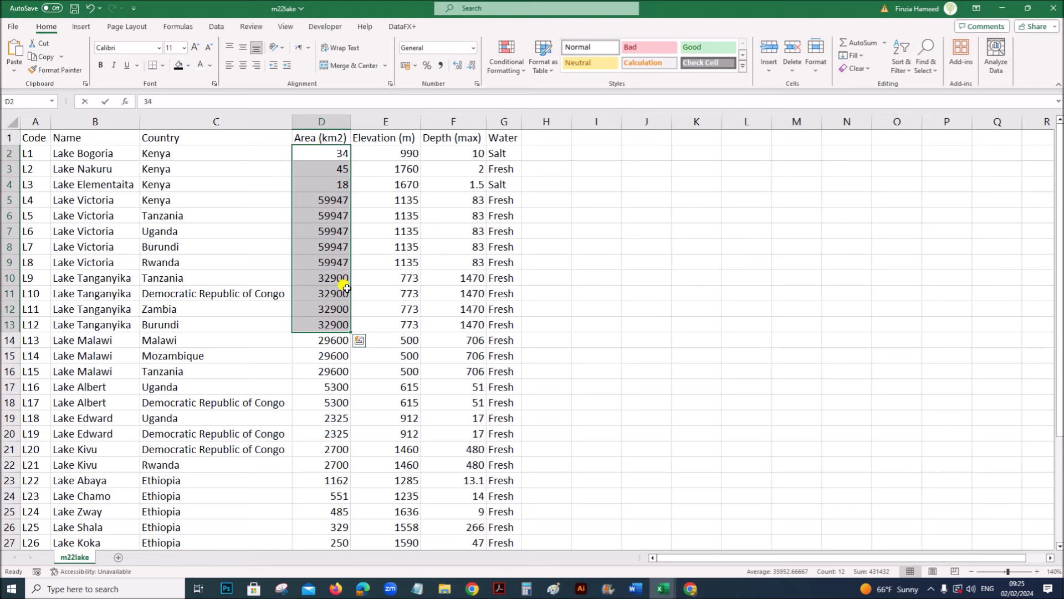
drag(382, 151, 397, 295)
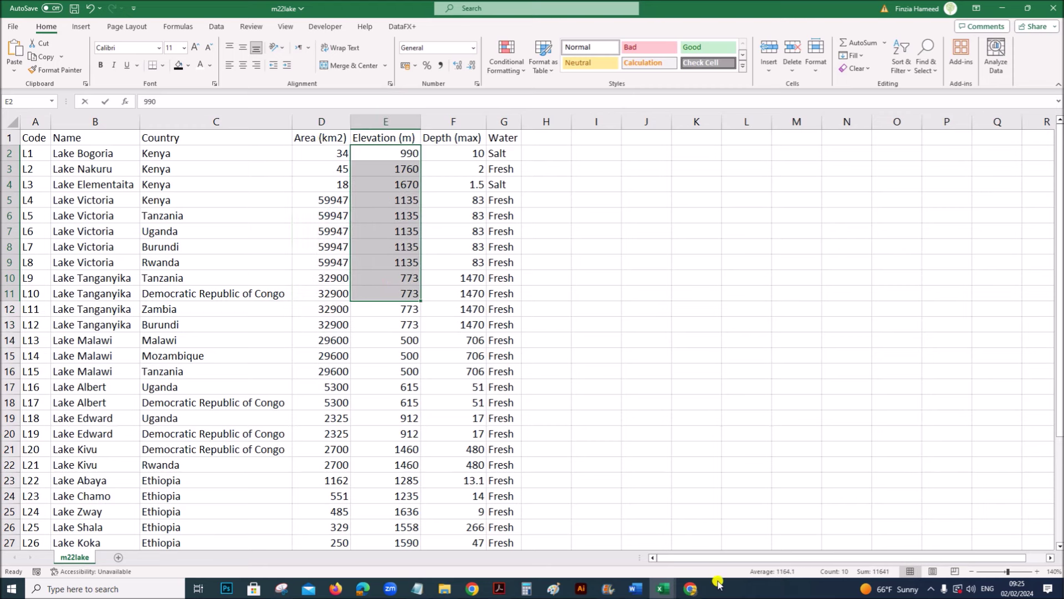
- Copy C6's lookup across to G6, then set column index 4 in D6 and 5 in E6
mouse_move(674, 588)
click(756, 553)
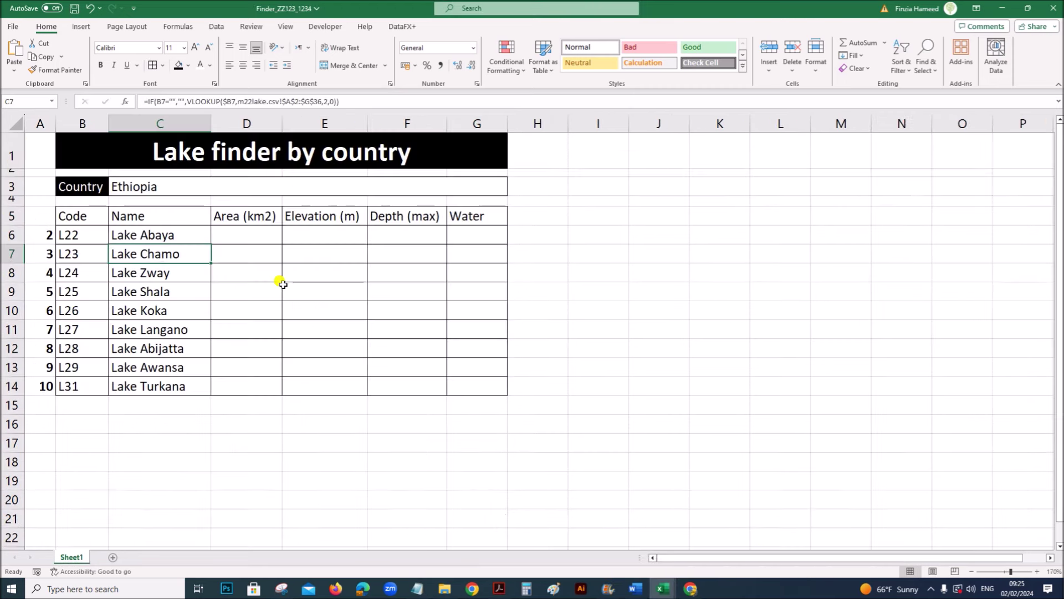
click(167, 235)
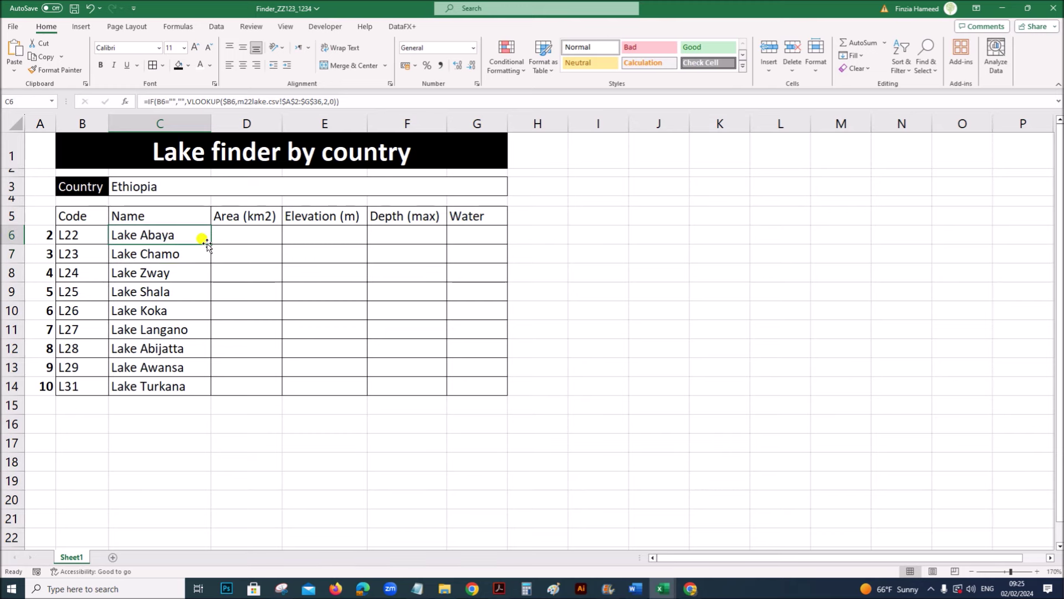
drag(211, 244, 488, 249)
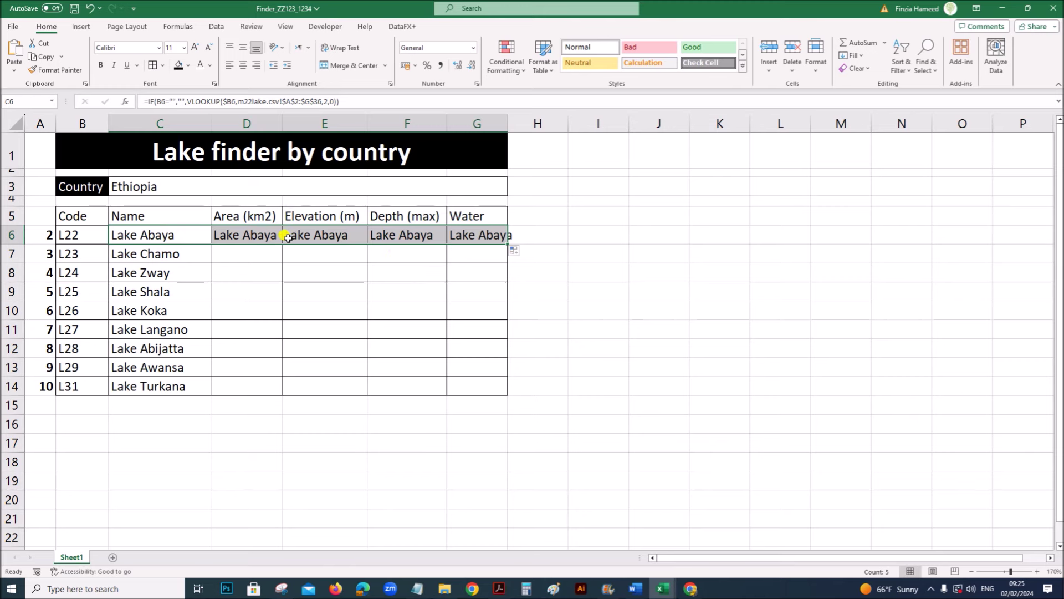
double_click(249, 230)
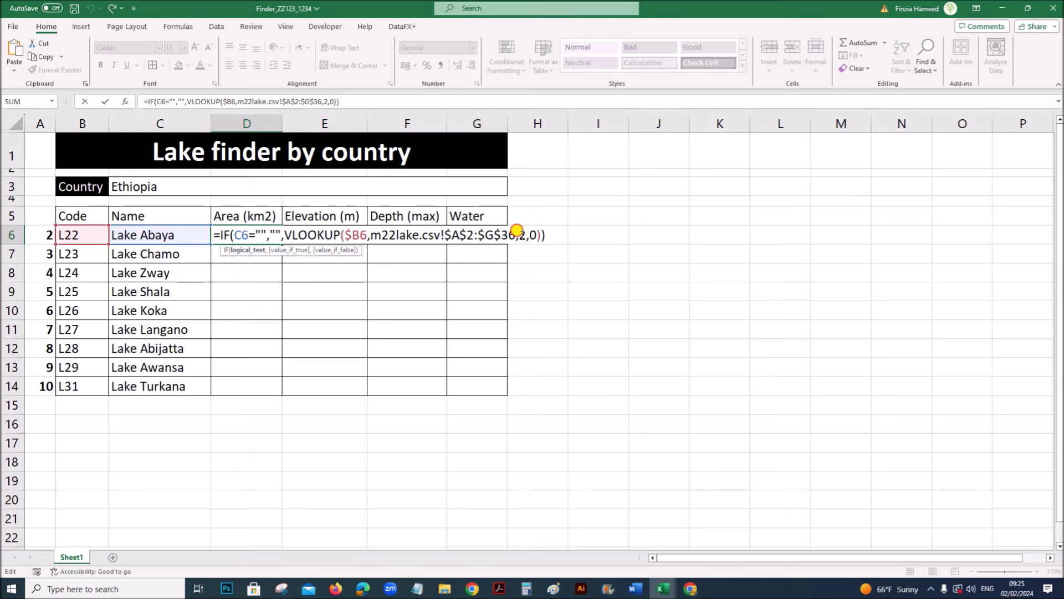
double_click(521, 233)
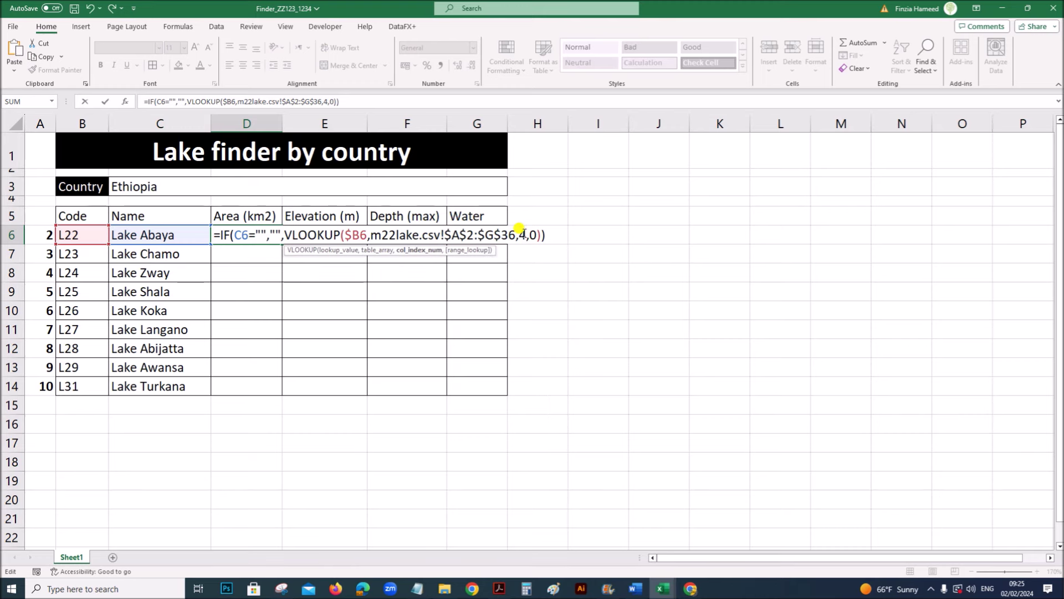
text(4)
key(Return)
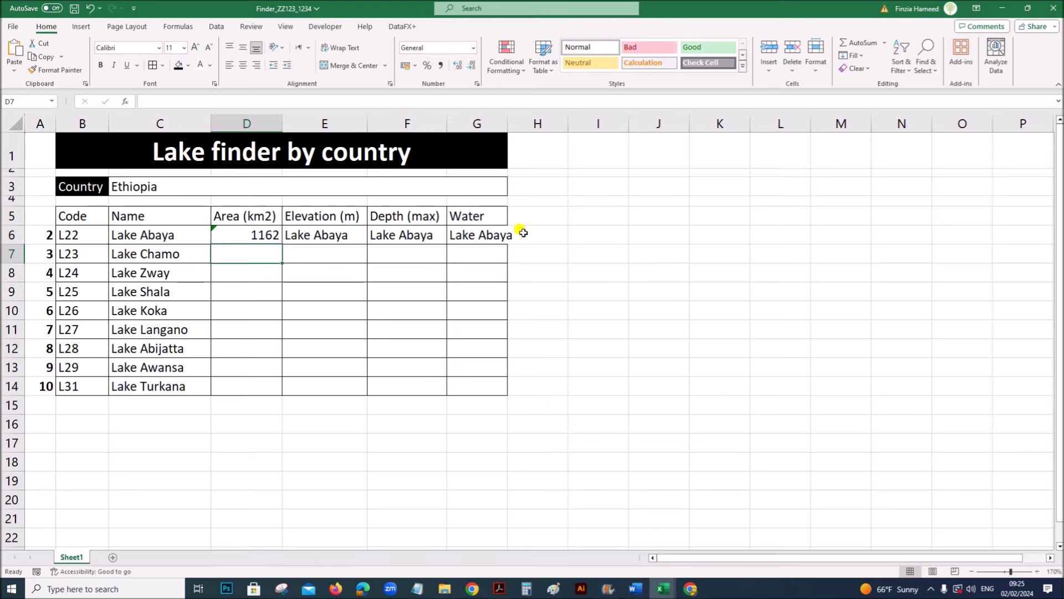
double_click(326, 233)
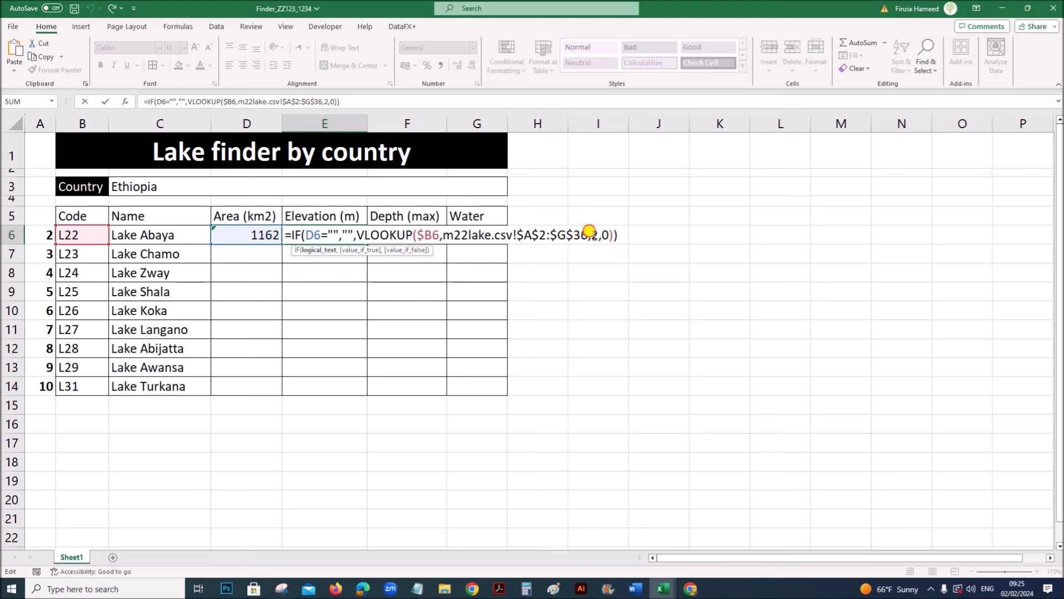
double_click(591, 234)
text(5)
key(Return)
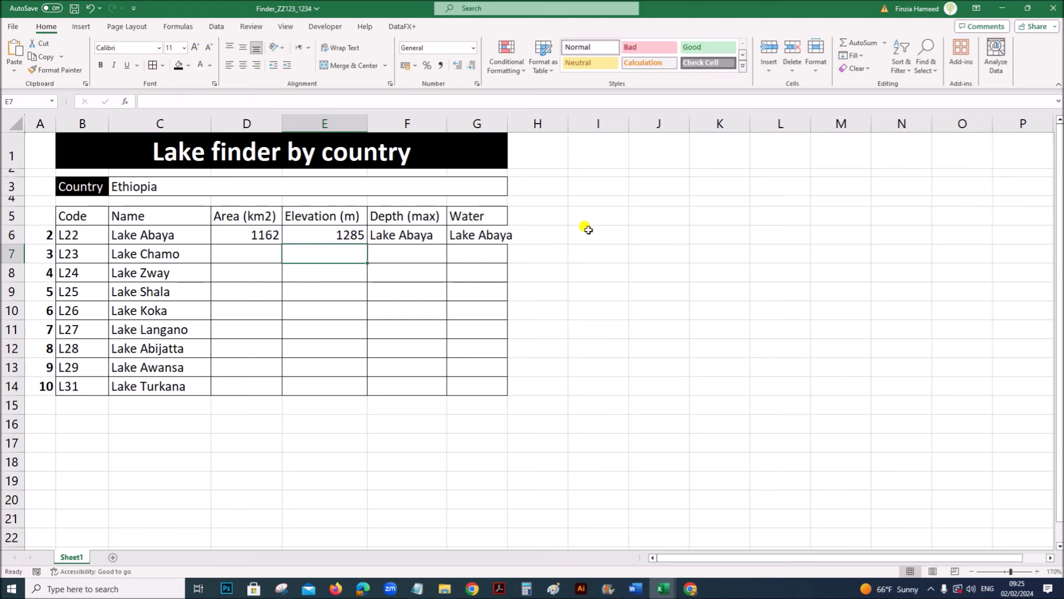
- Check the elevation, depth and water type values in the m22lake source data
click(662, 592)
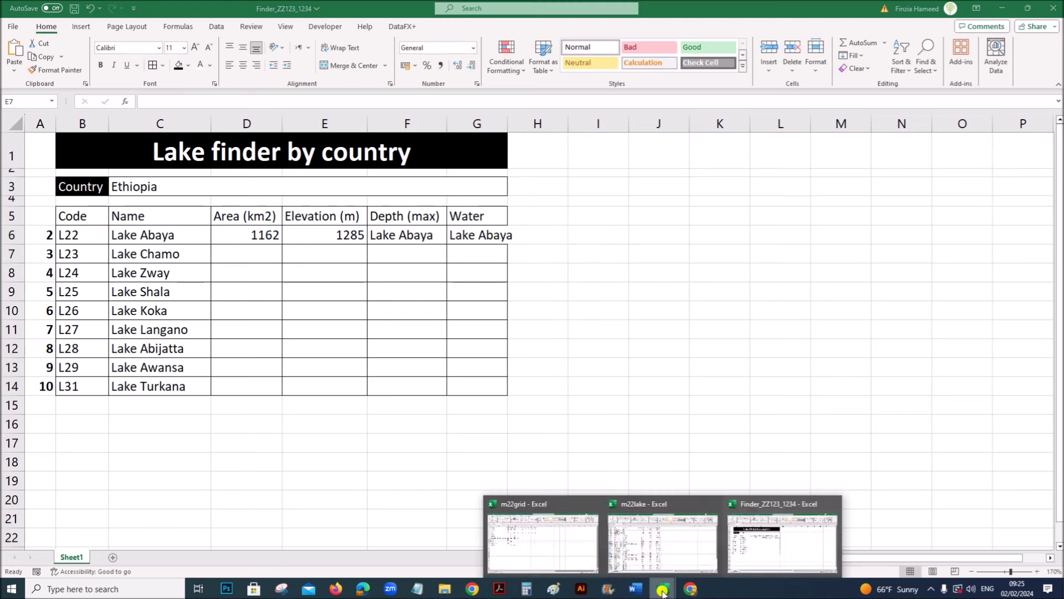
click(662, 557)
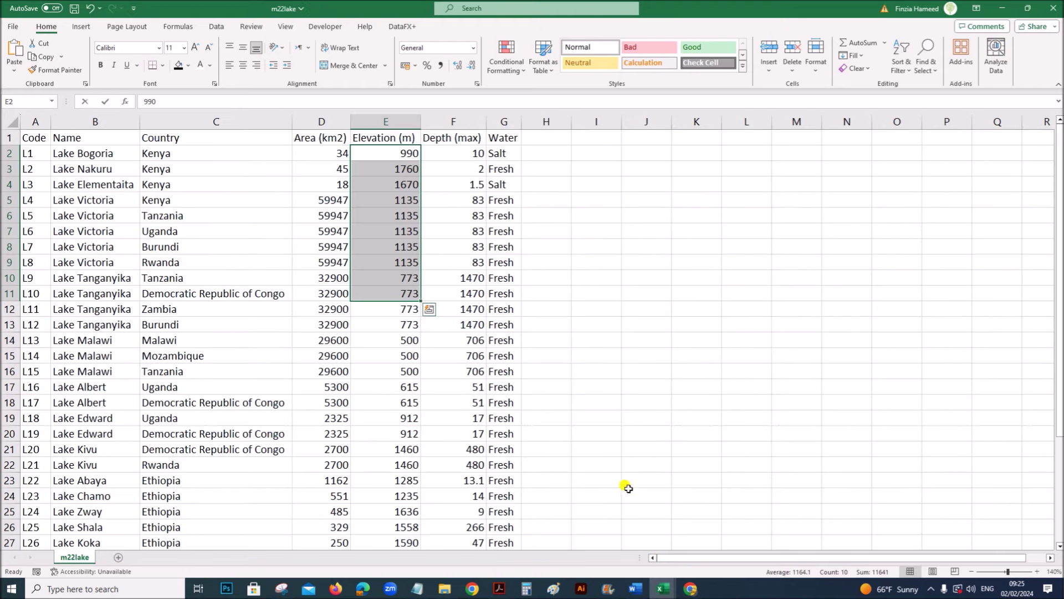
click(398, 211)
click(400, 157)
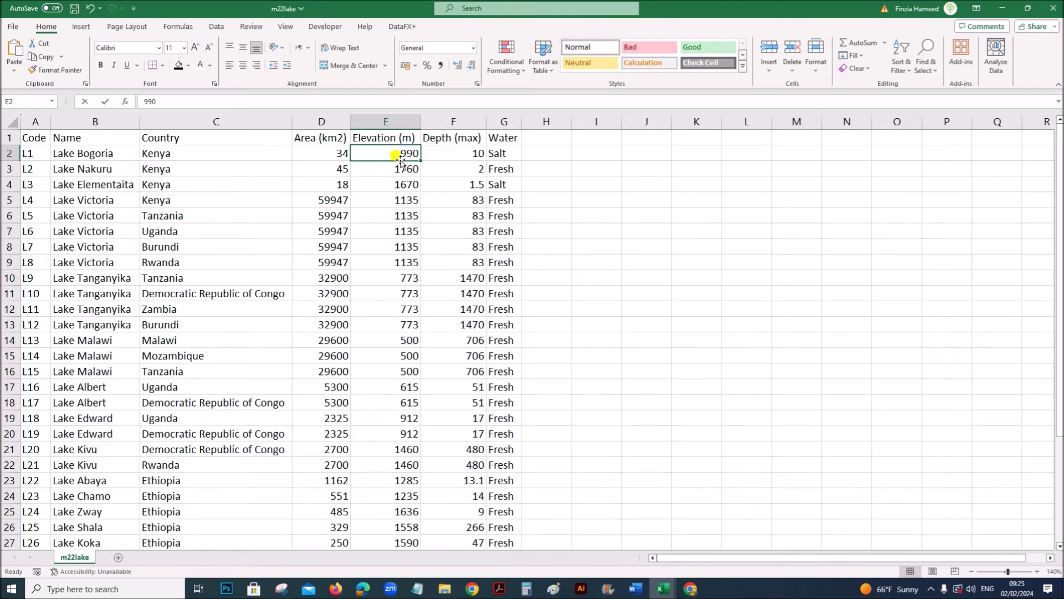
click(463, 151)
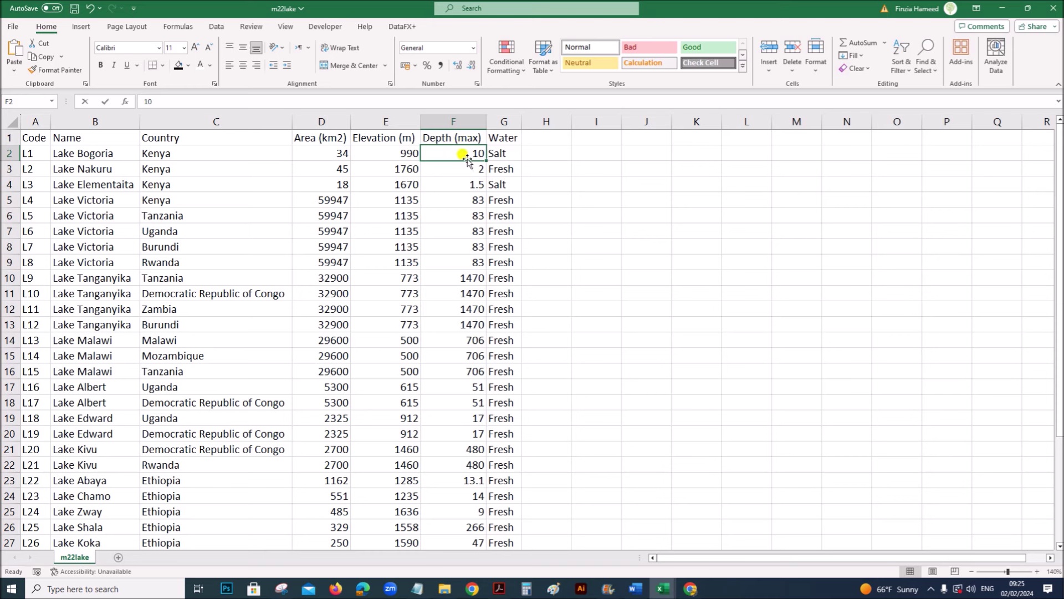
click(514, 155)
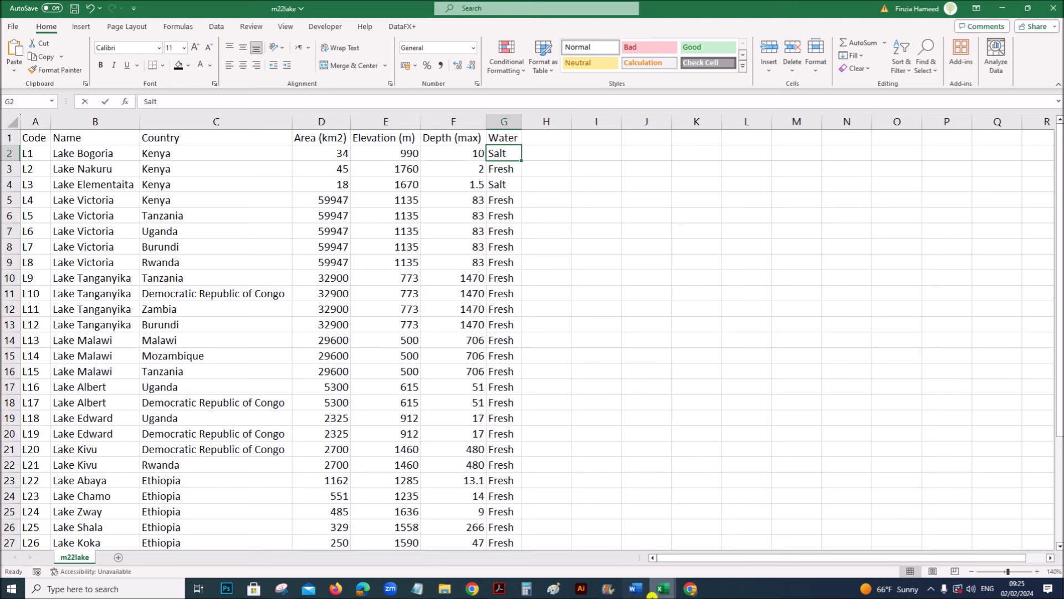
mouse_move(660, 588)
click(784, 548)
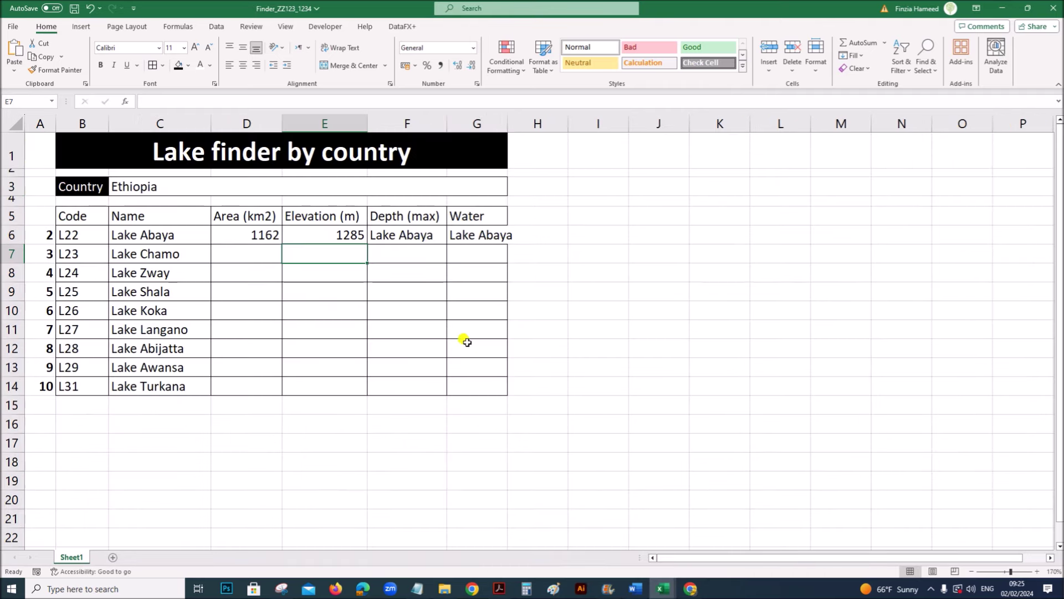
- Change F6's column index so it returns depth 13.1 and G6's to 7 for water type Fresh
click(427, 238)
double_click(427, 238)
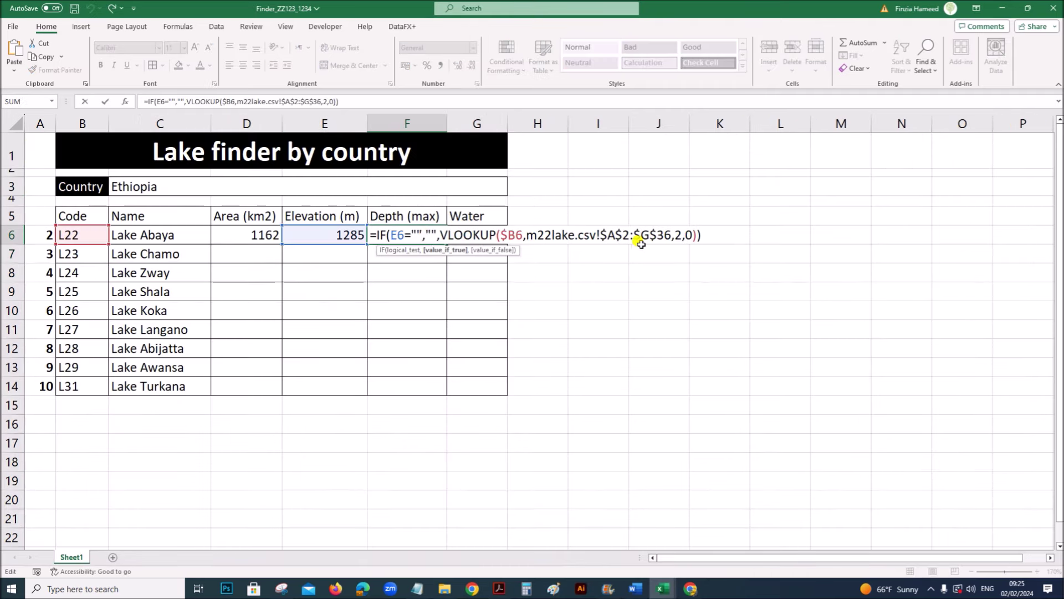
double_click(678, 235)
text(5)
key(Return)
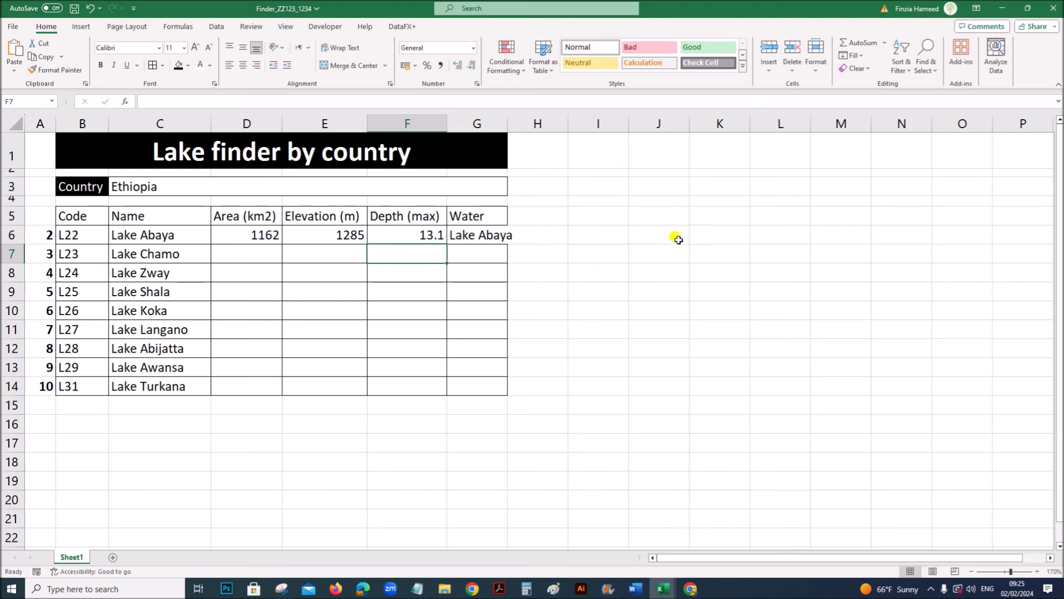
double_click(489, 238)
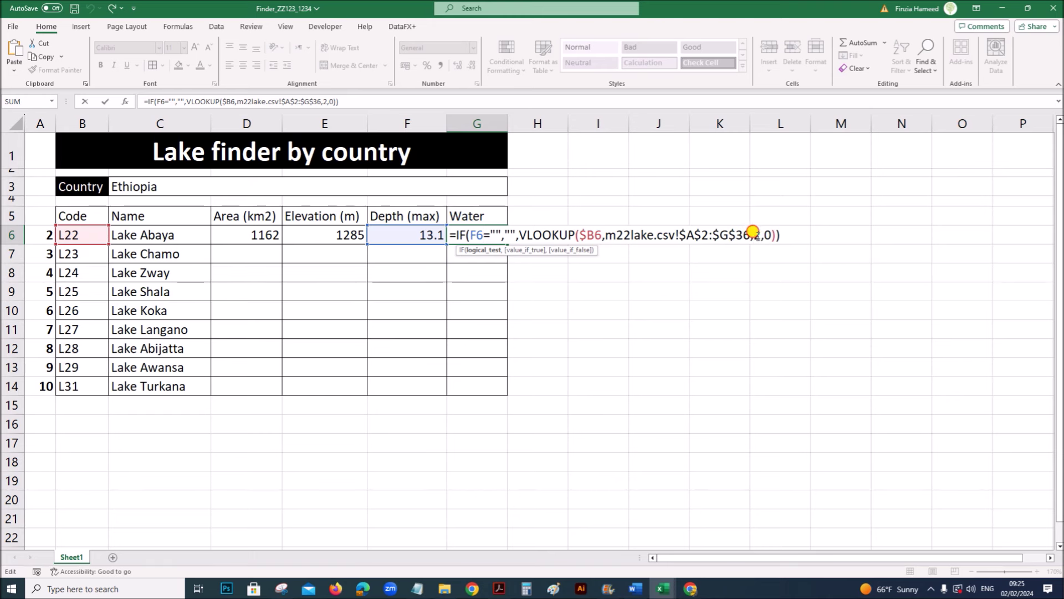
double_click(755, 235)
text(7)
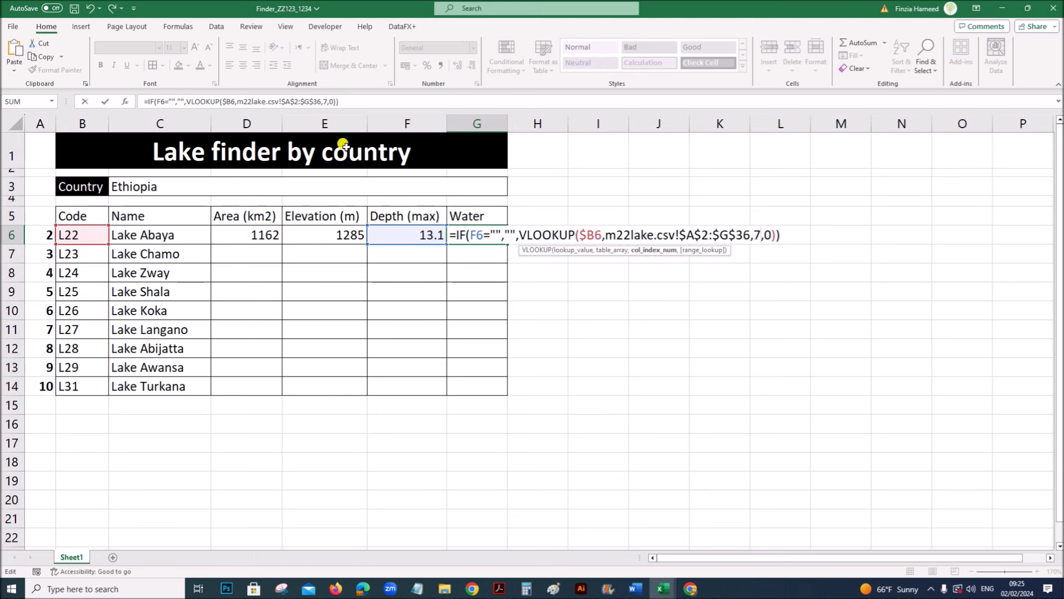
key(Return)
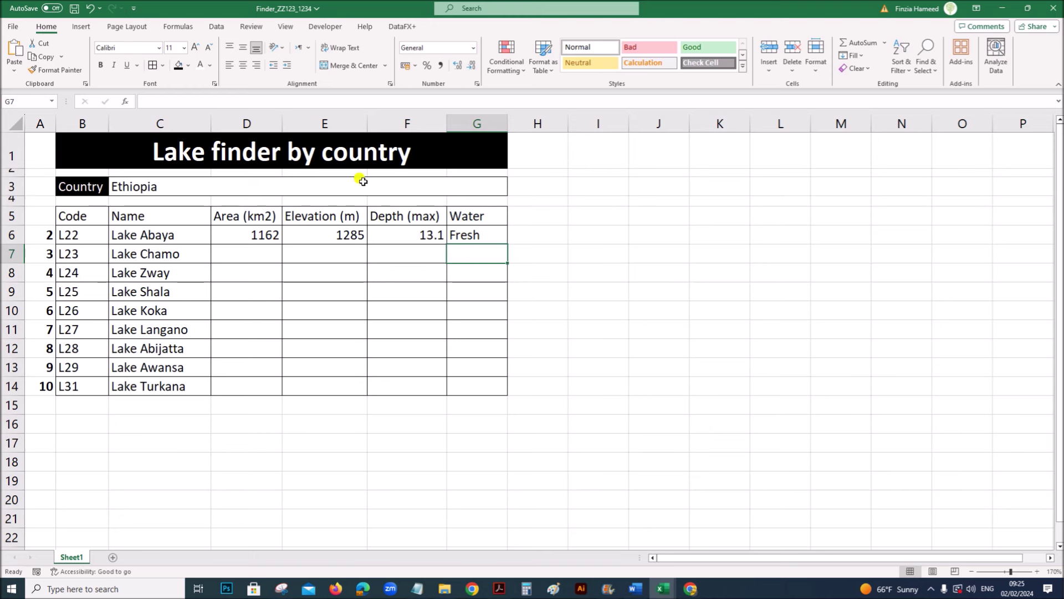
click(217, 325)
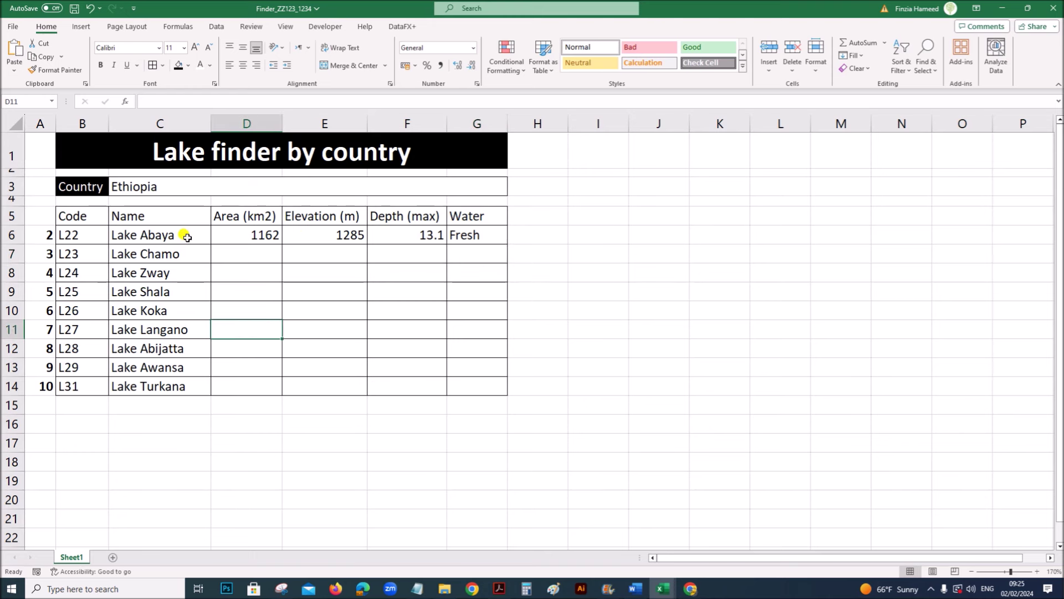
- Fill the D6:G6 lookups down to row 14
drag(245, 236, 471, 234)
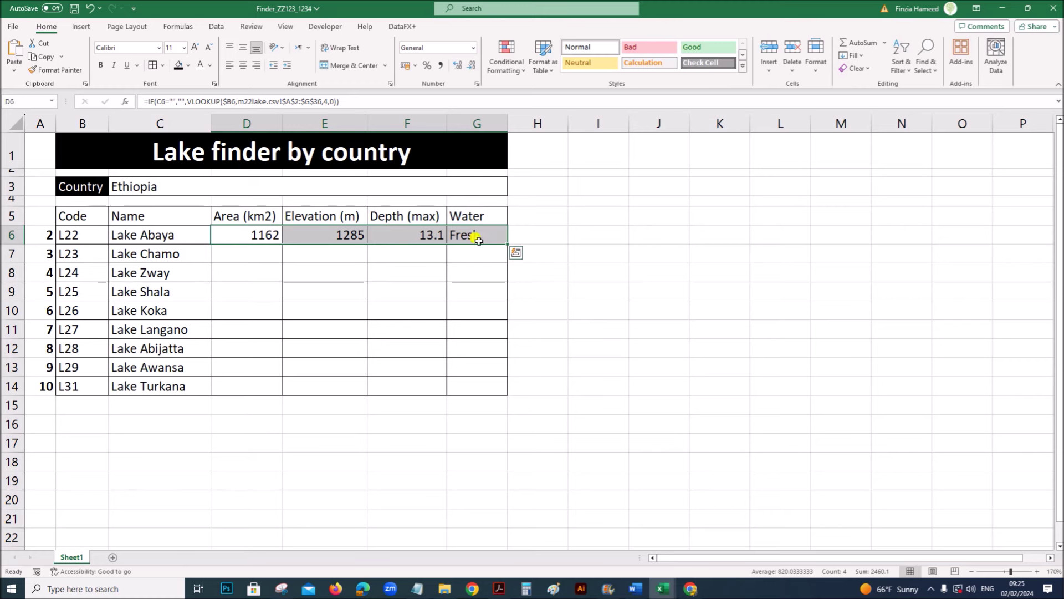
drag(506, 241, 489, 388)
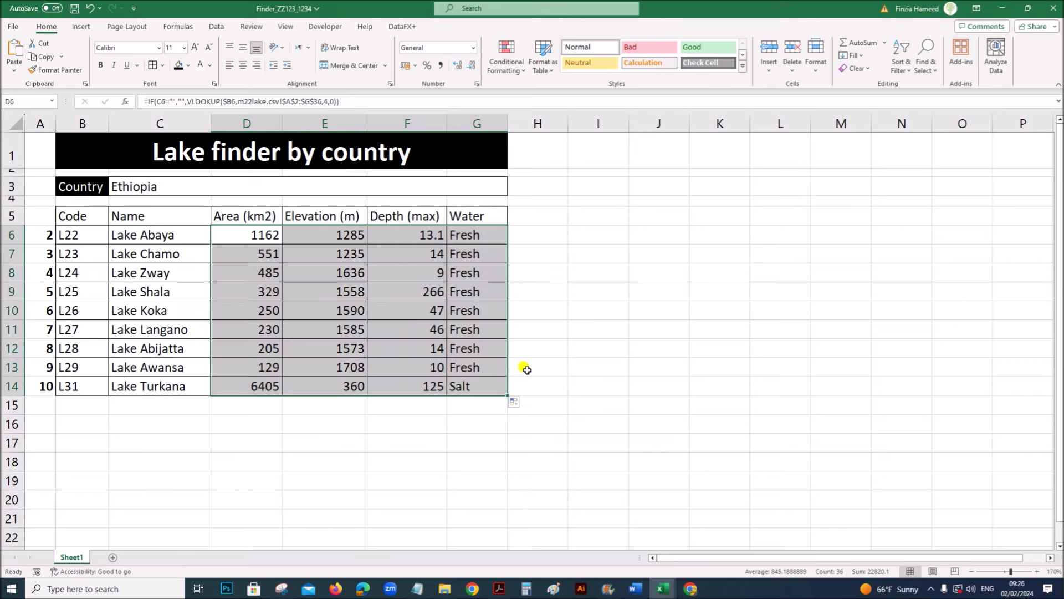
click(672, 325)
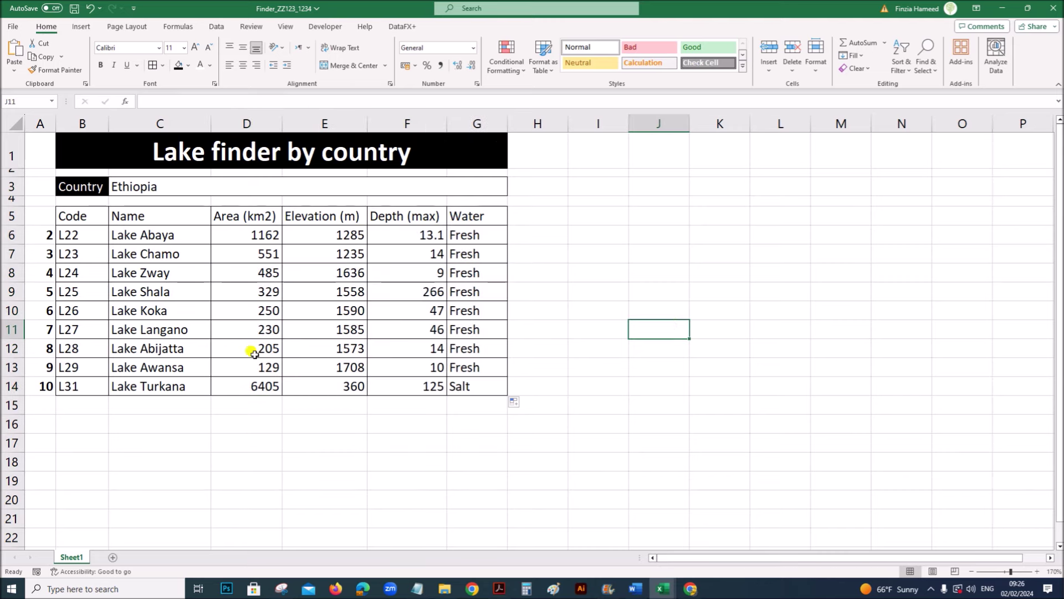
- Test the sheet with Zambia as the country, then restore Ethiopia
click(157, 188)
text(Z)
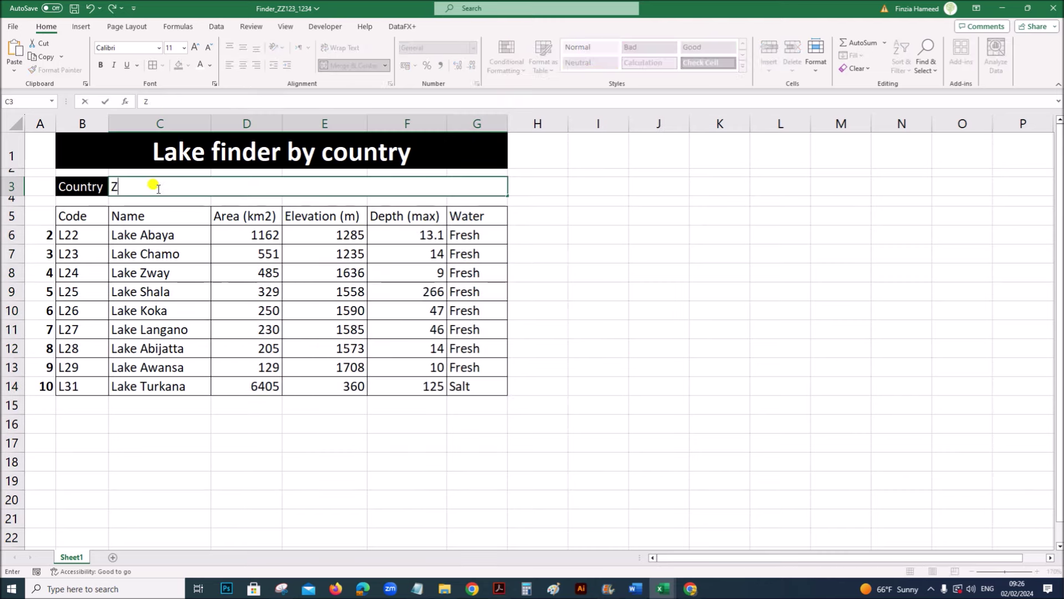
text(ambia)
key(Return)
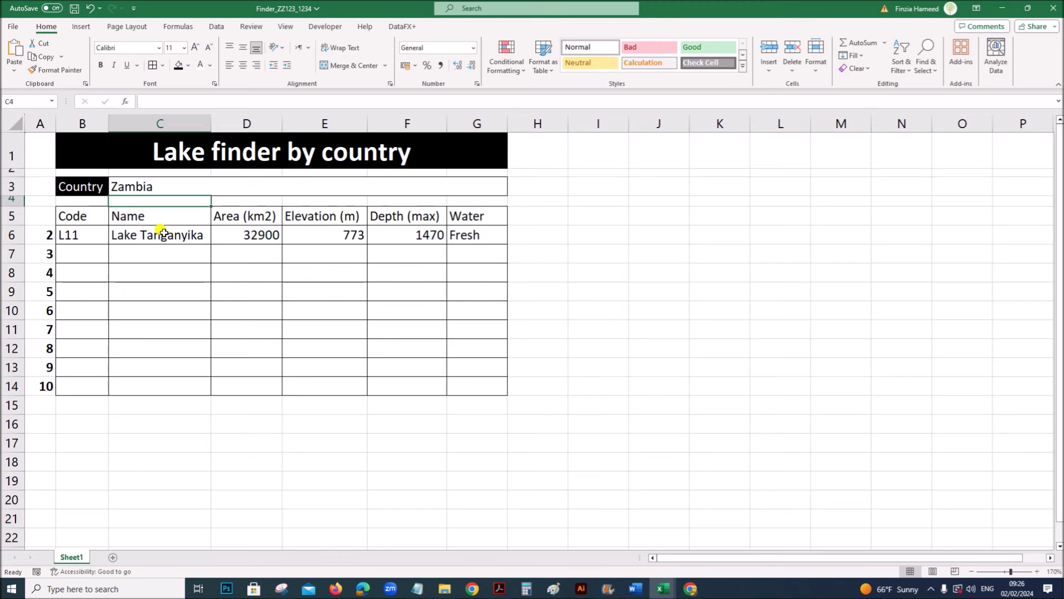
click(146, 184)
text(Ethiopia)
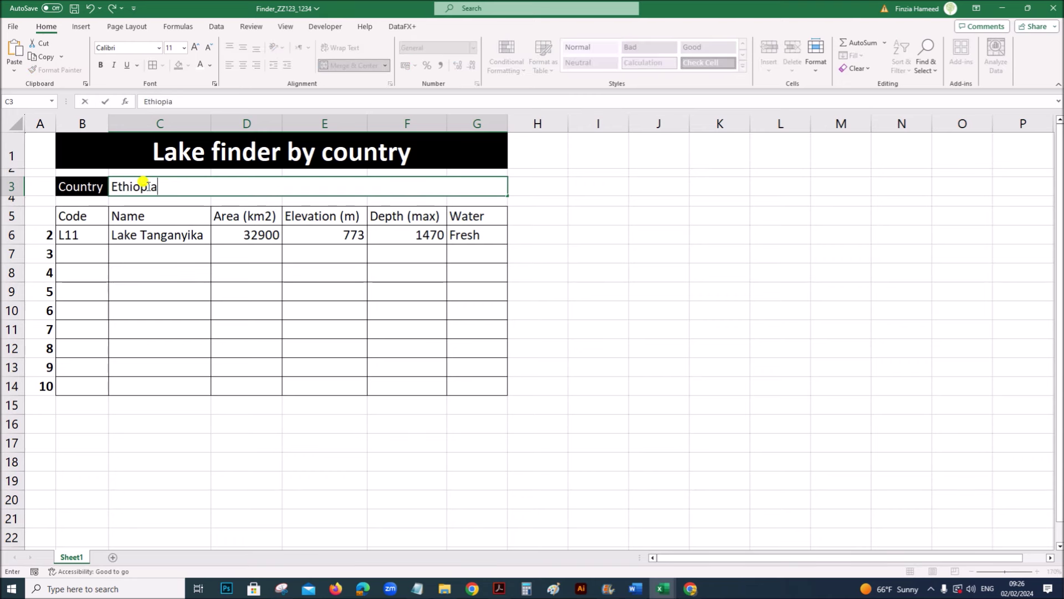
key(Return)
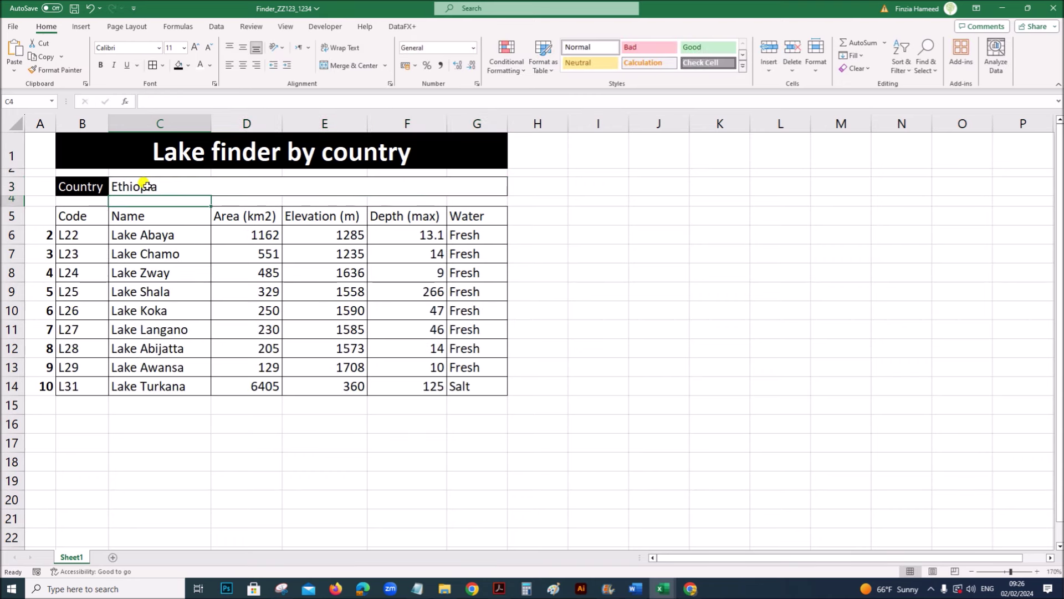
double_click(162, 242)
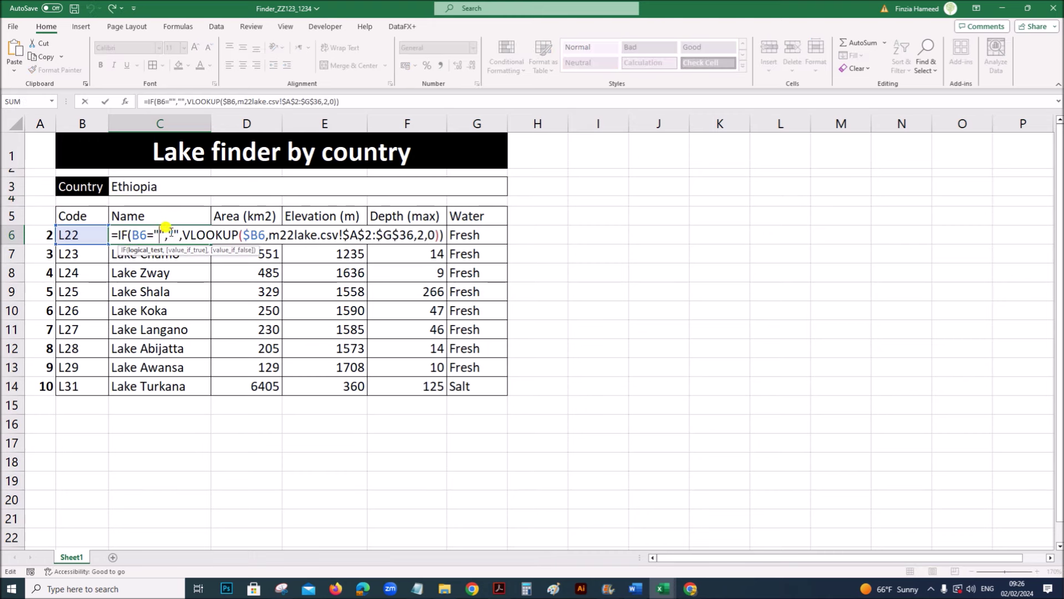
drag(168, 233, 444, 233)
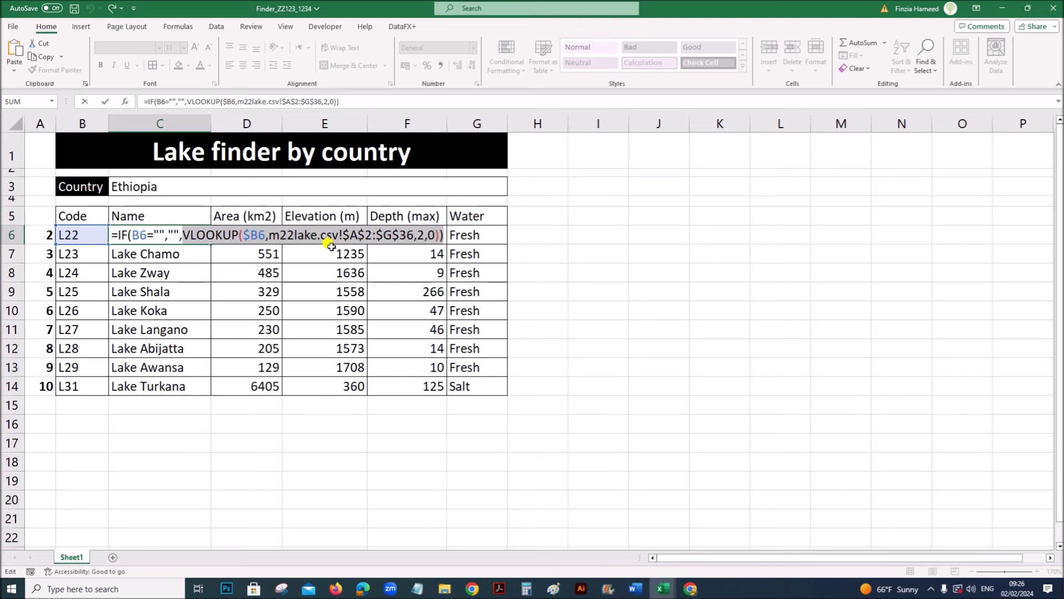
click(416, 230)
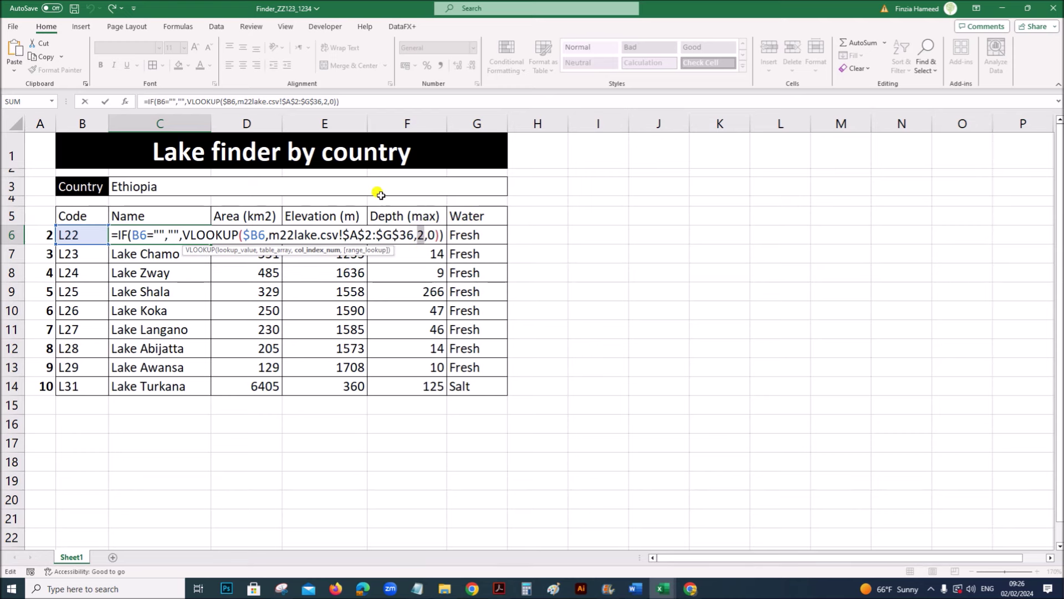
key(Return)
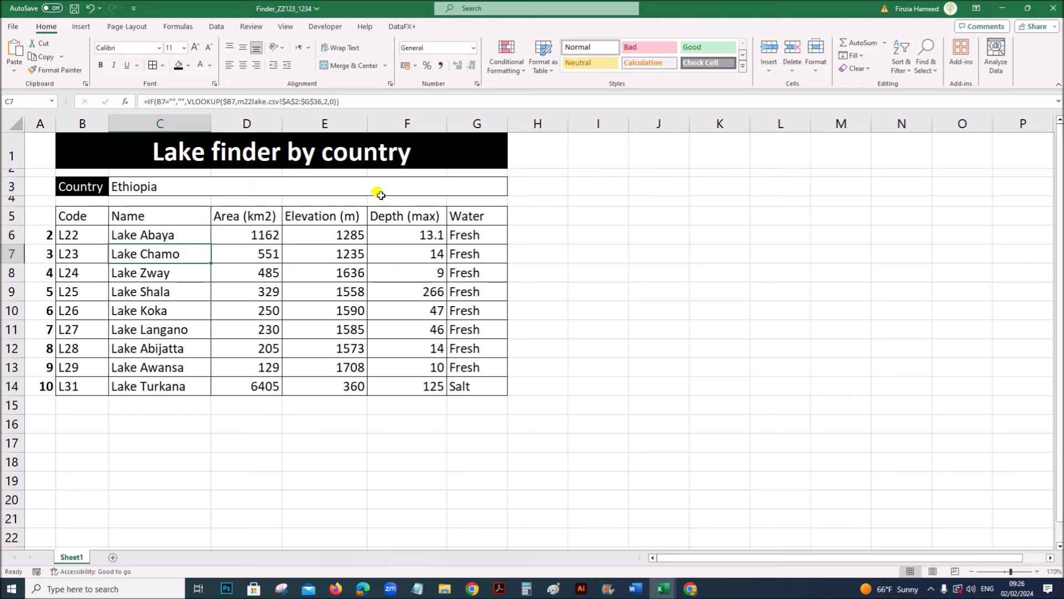
click(499, 589)
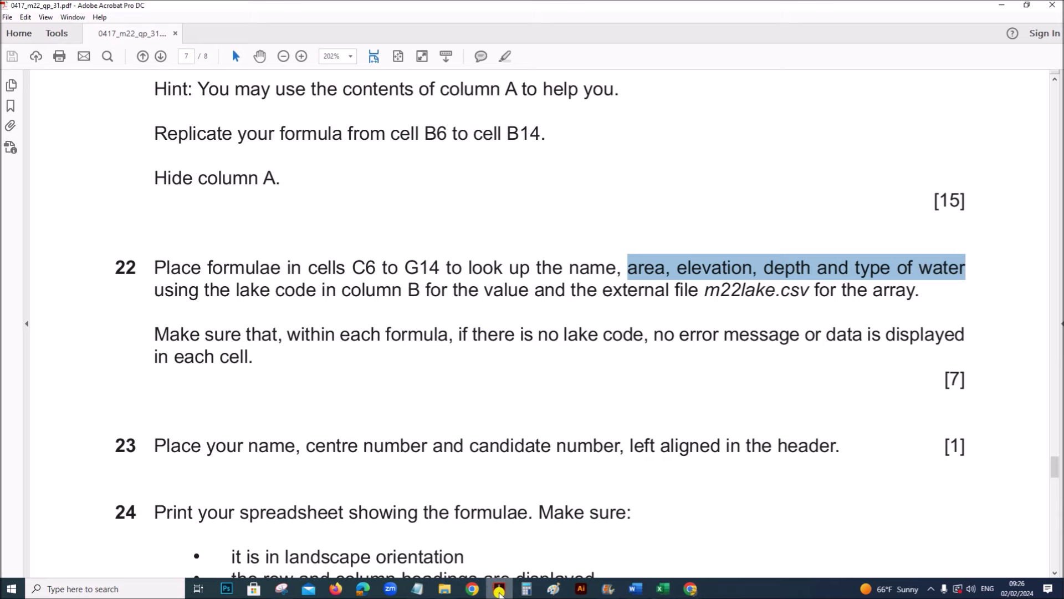
scroll(474, 495, down, 5)
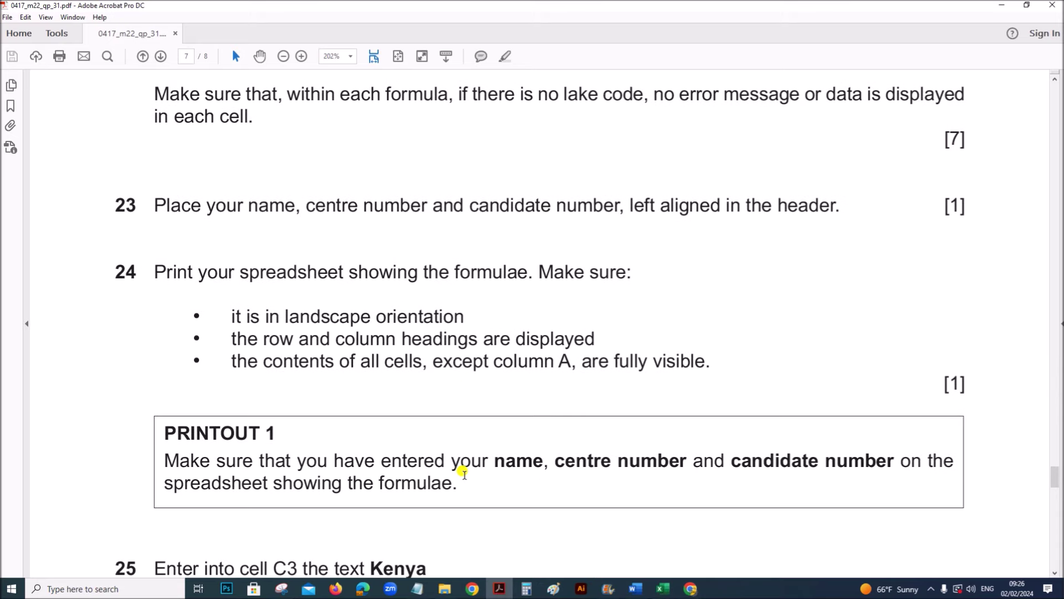
scroll(395, 344, up, 1)
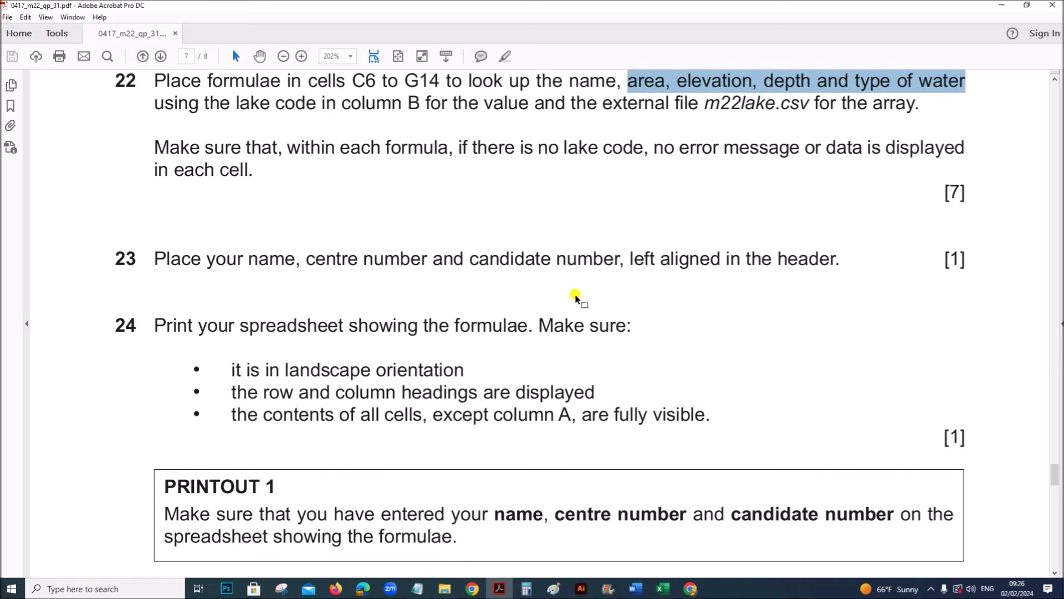
scroll(572, 299, up, 1)
click(665, 587)
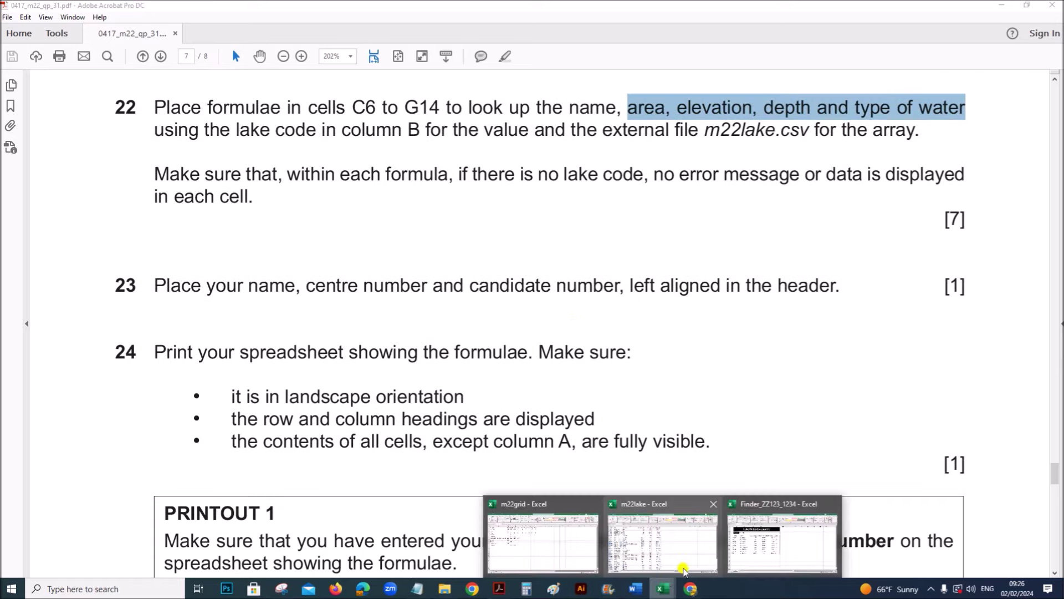
click(774, 546)
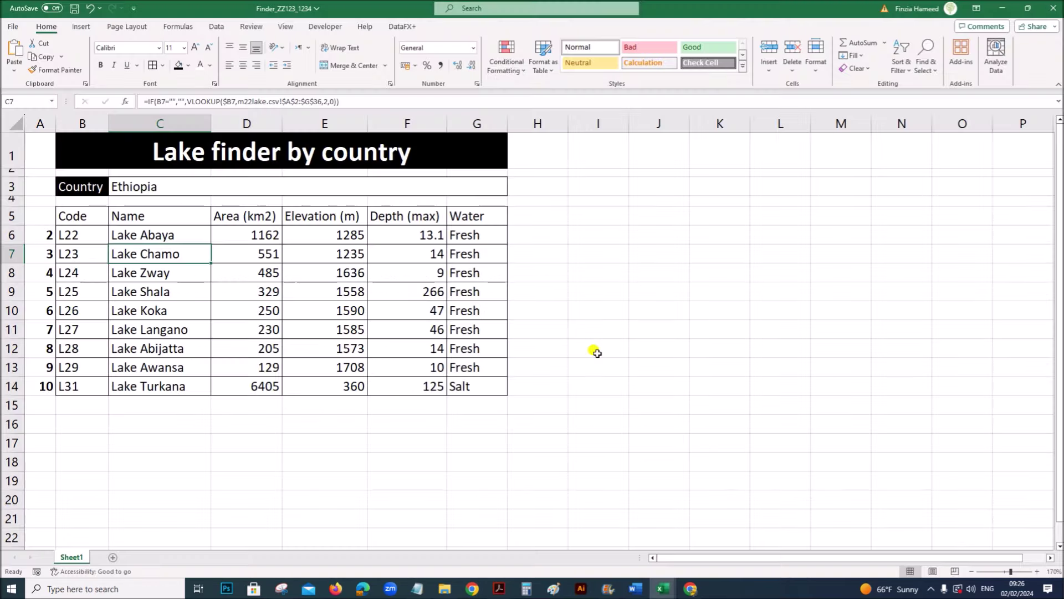
click(13, 28)
- Put the candidate's name, centre and candidate numbers in the right header, then return to Normal view
key(Escape)
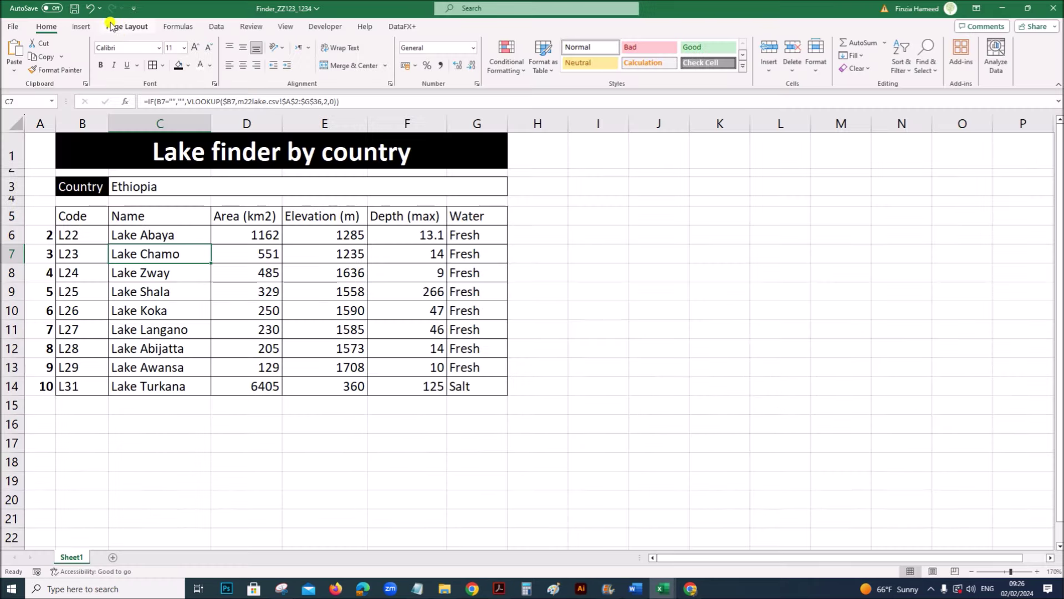
click(81, 26)
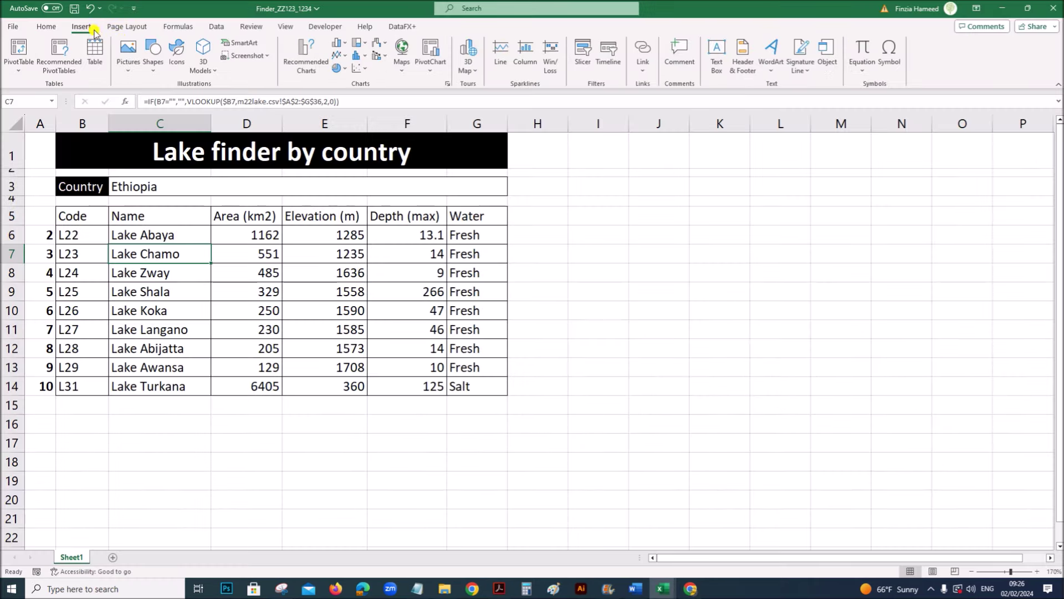
click(734, 67)
click(377, 186)
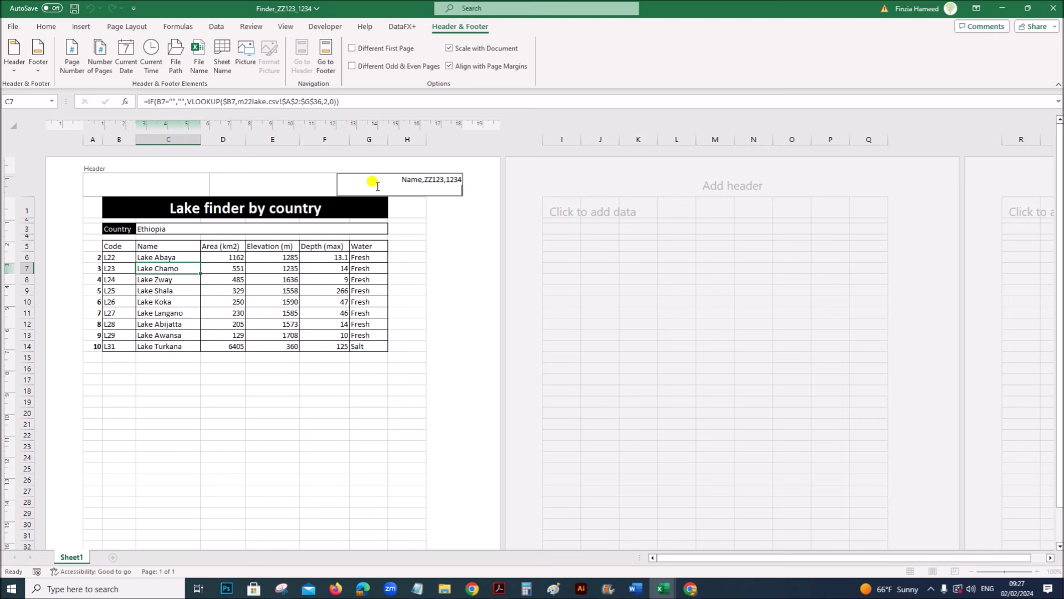
click(430, 304)
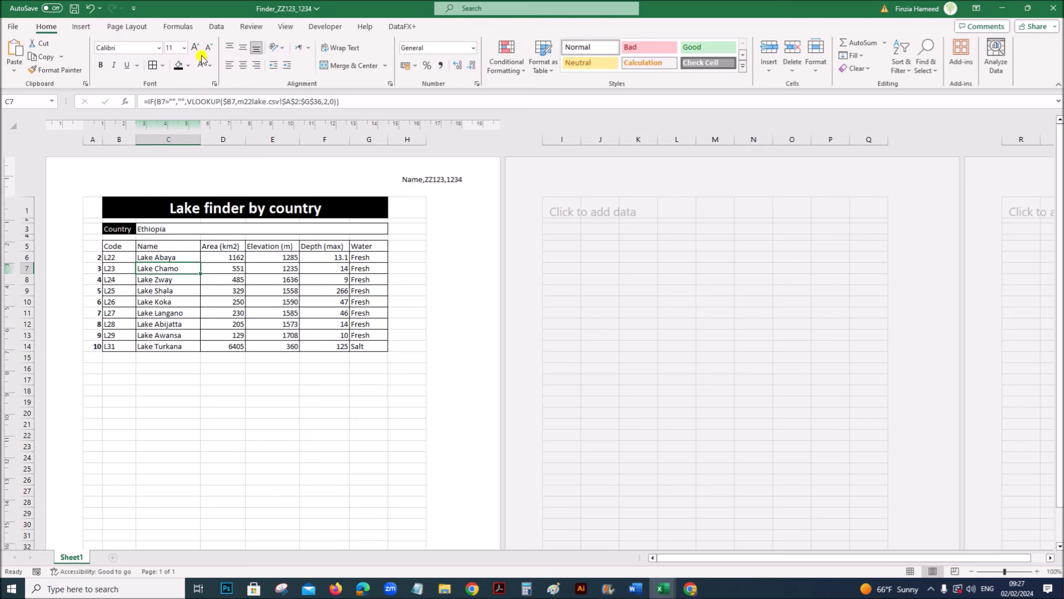
click(285, 28)
click(153, 55)
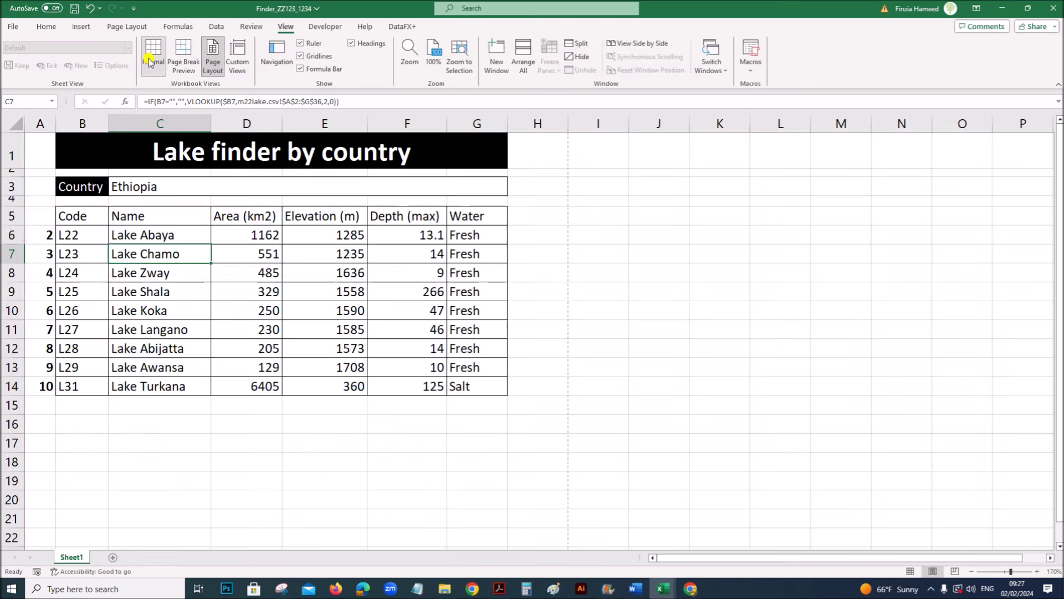
- Reread question 24's printing requirements in the exam paper, then return to the Lake finder workbook
click(501, 589)
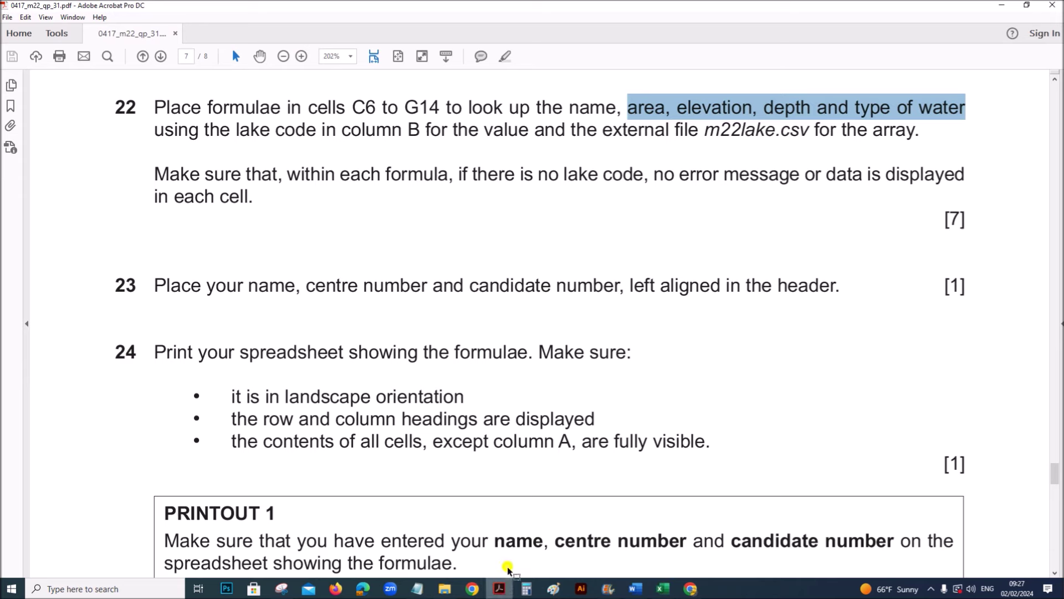
scroll(509, 431, down, 2)
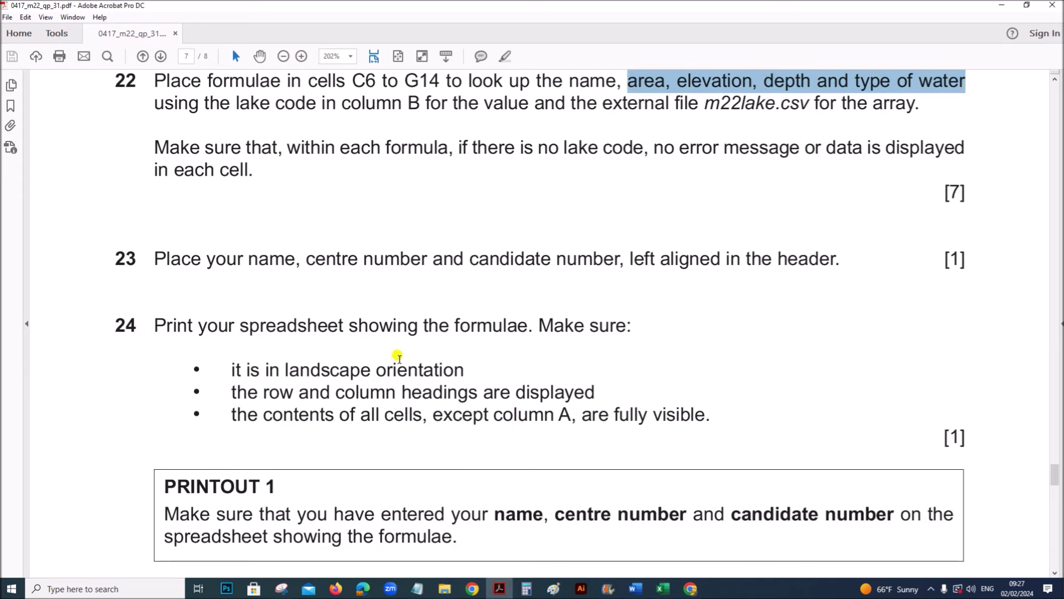
click(663, 589)
click(767, 551)
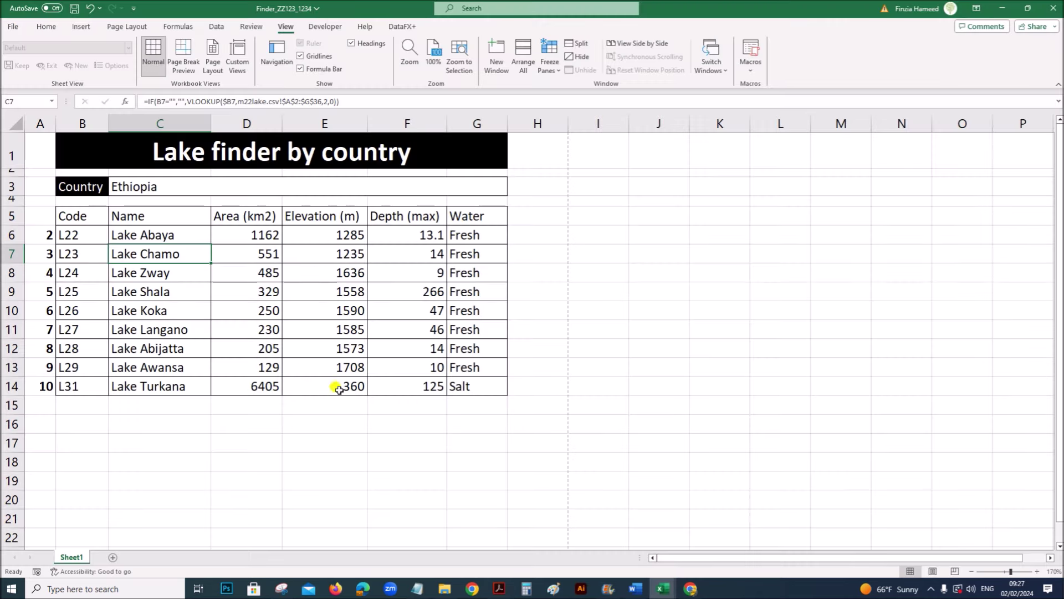
- Turn on Show Formulas so the sheet displays its IF-wrapped VLOOKUP formulas
click(173, 289)
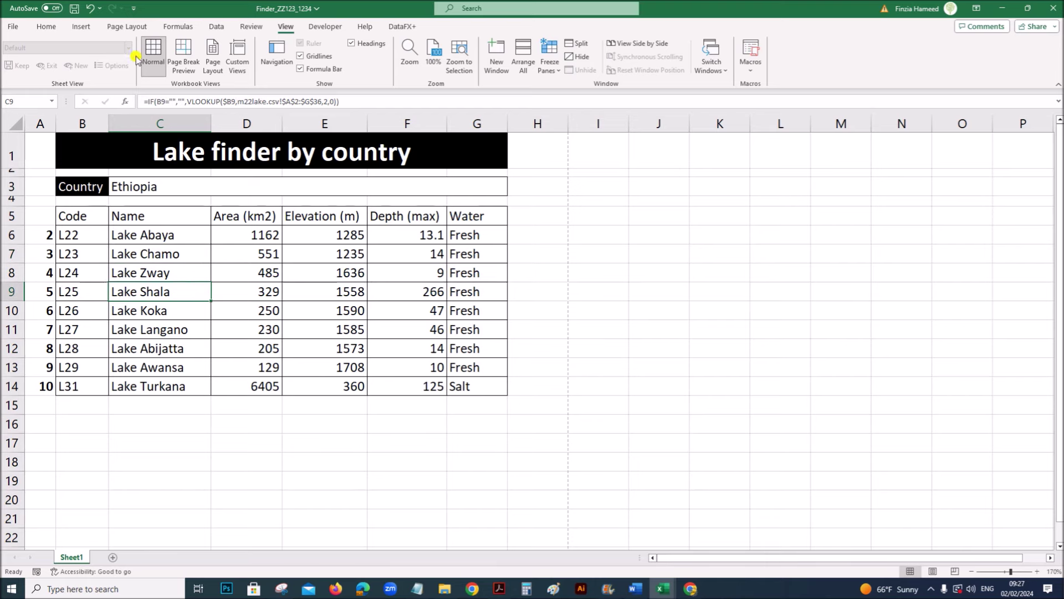
click(174, 26)
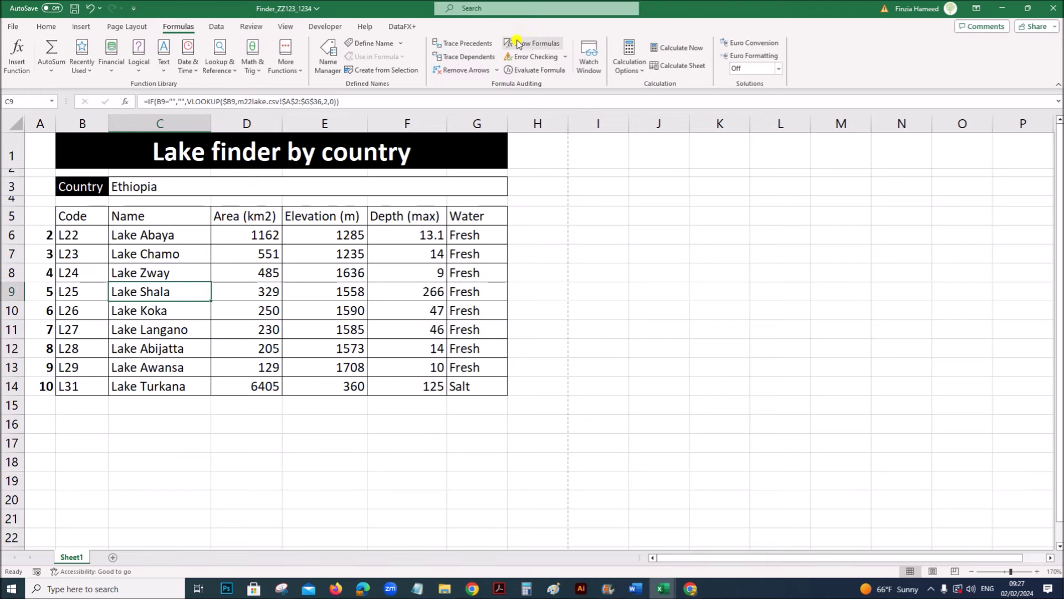
click(537, 45)
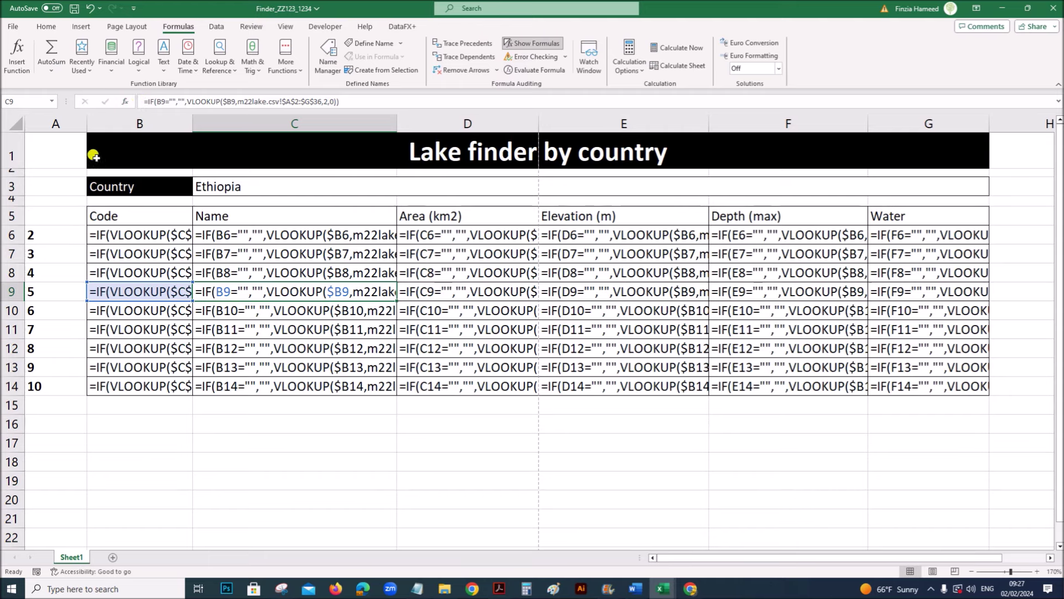
- Select the whole sheet and AutoFit every column so the IF-wrapped VLOOKUP formulas in B6:G14 read completely
click(12, 123)
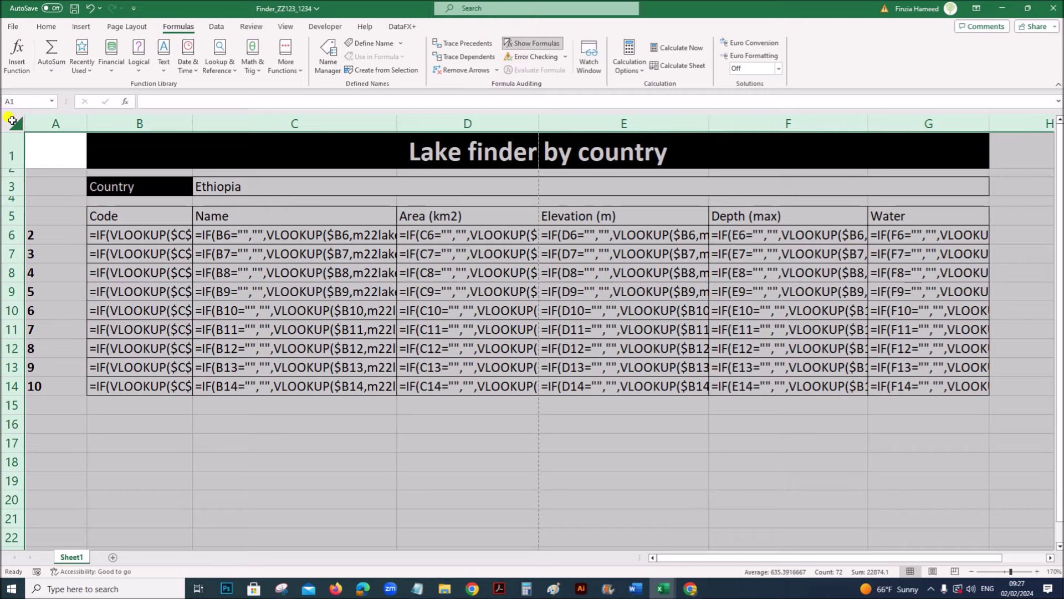
double_click(193, 124)
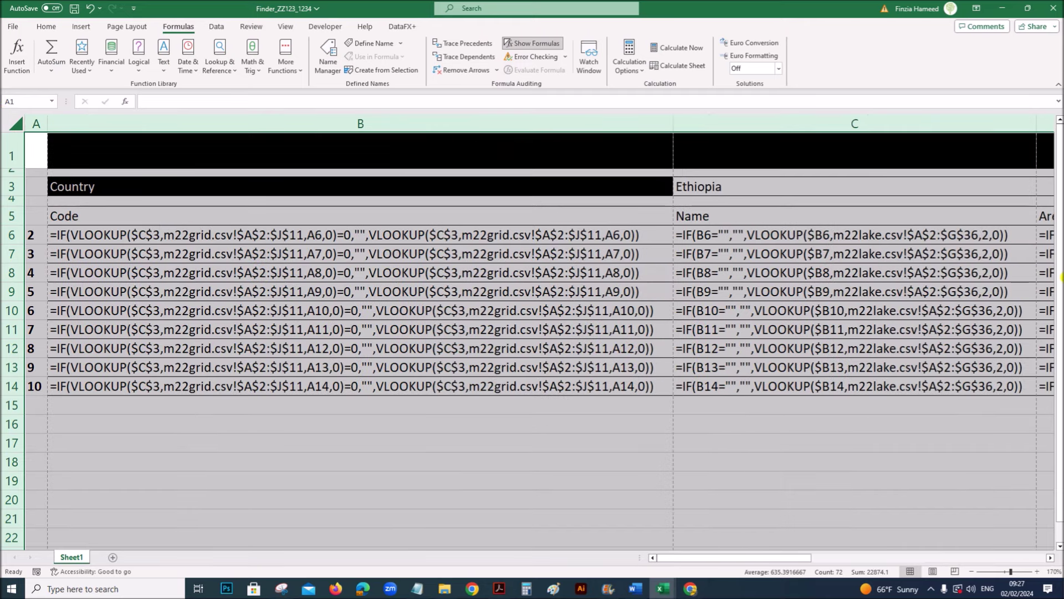
mouse_move(677, 554)
mouse_down()
mouse_move(914, 554)
mouse_move(675, 554)
mouse_up()
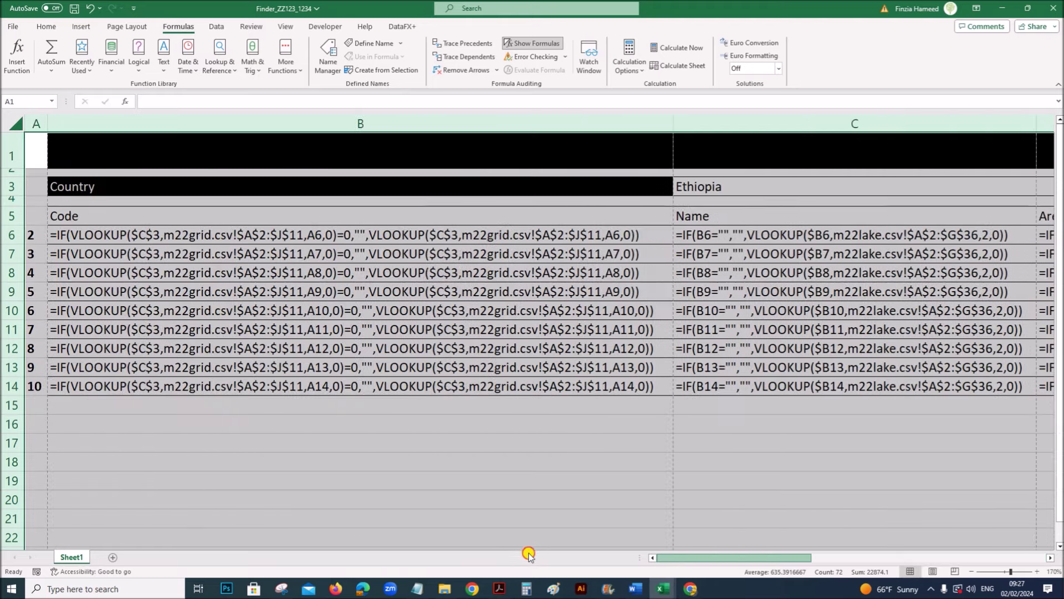
- Set the print orientation to Landscape in File > Print, then bring up the exam PDF
click(7, 28)
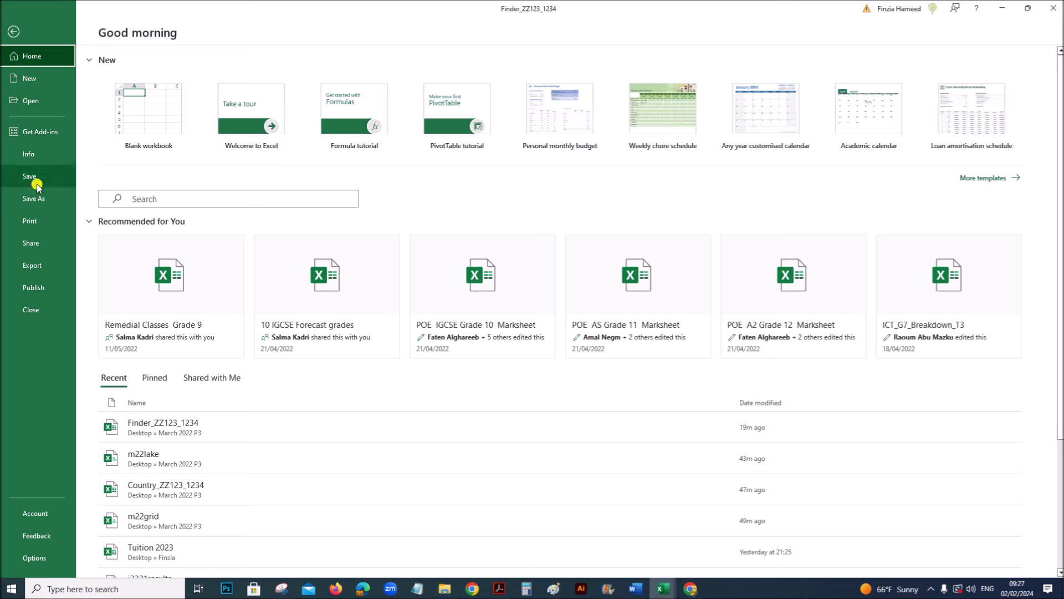
click(56, 224)
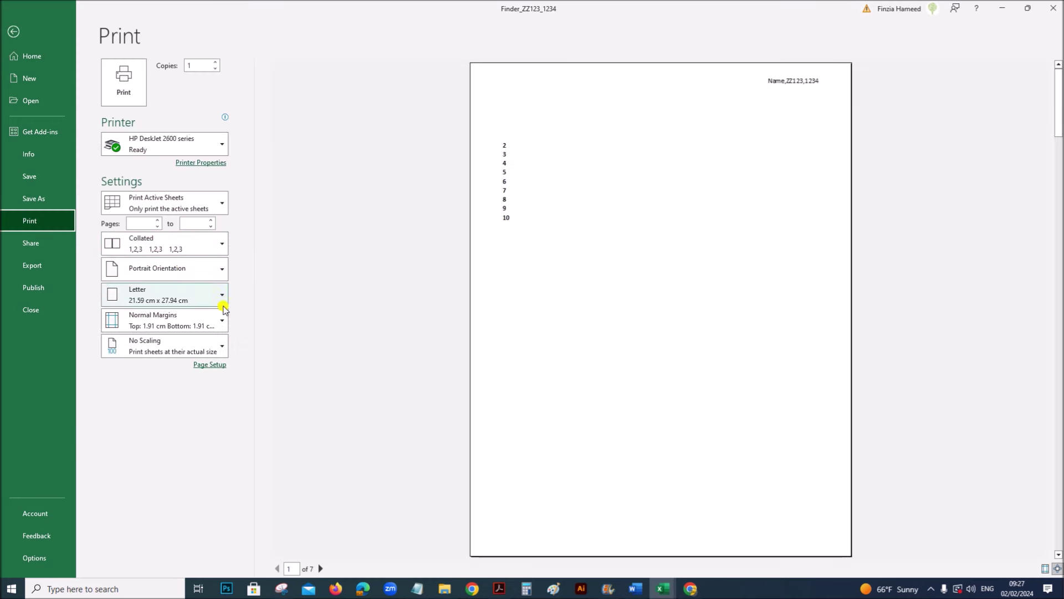
click(195, 301)
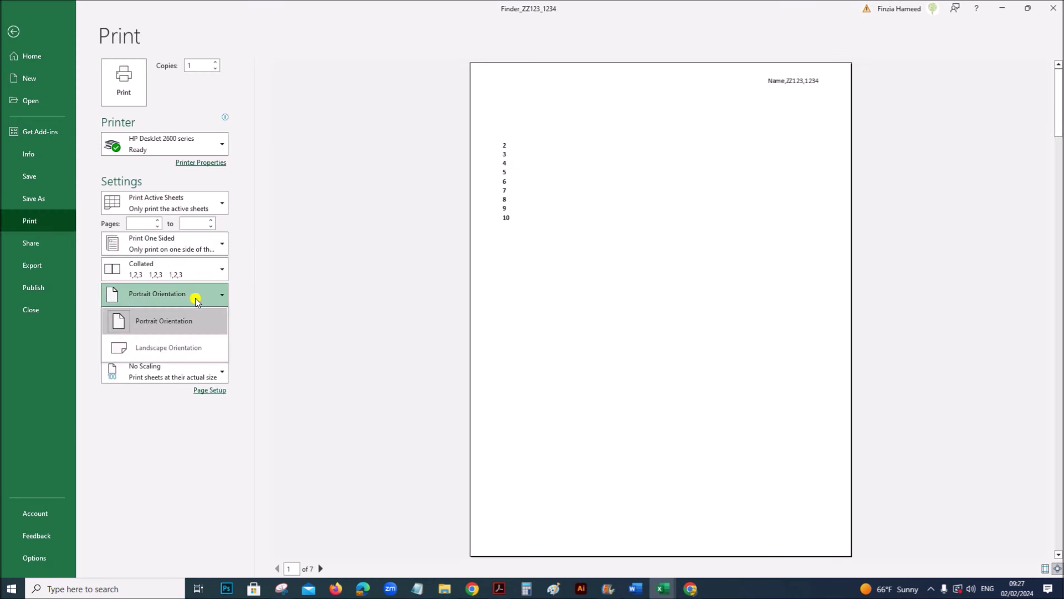
click(200, 345)
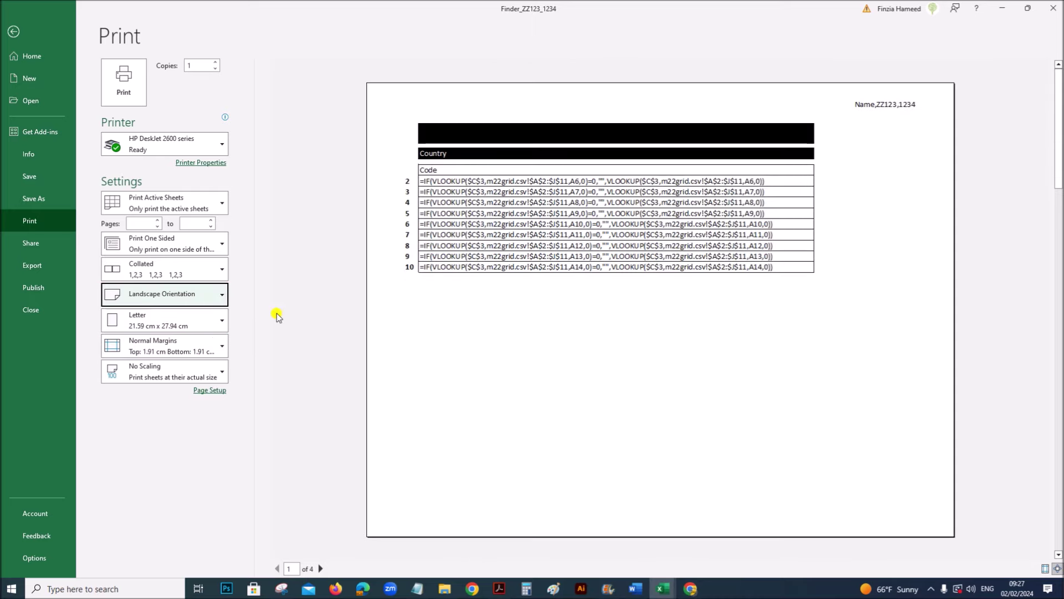
click(499, 589)
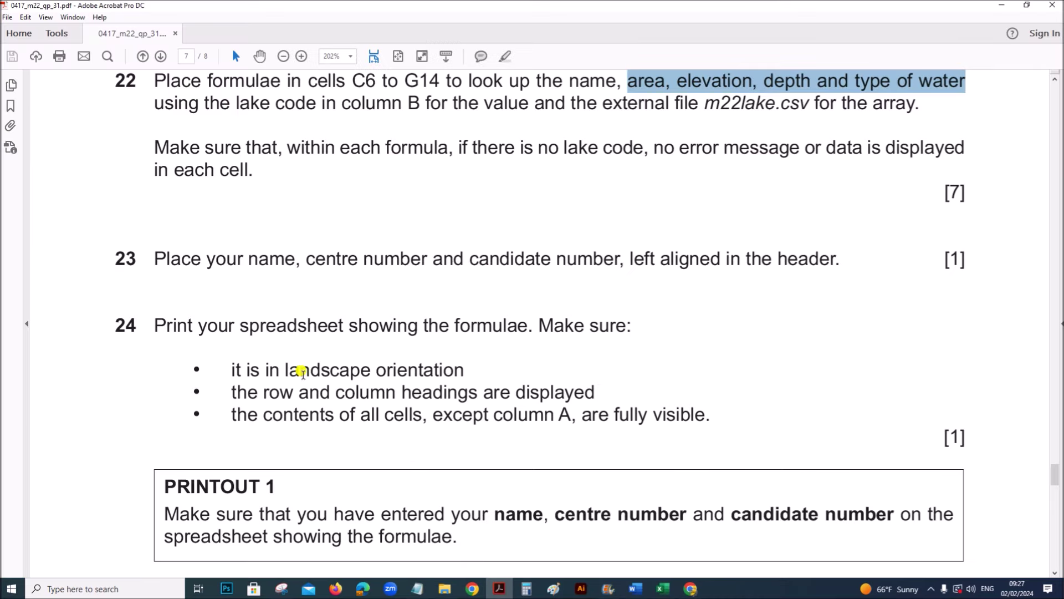
- Highlight the exam's print requirements on row and column headings and fully visible cells
drag(234, 388, 564, 389)
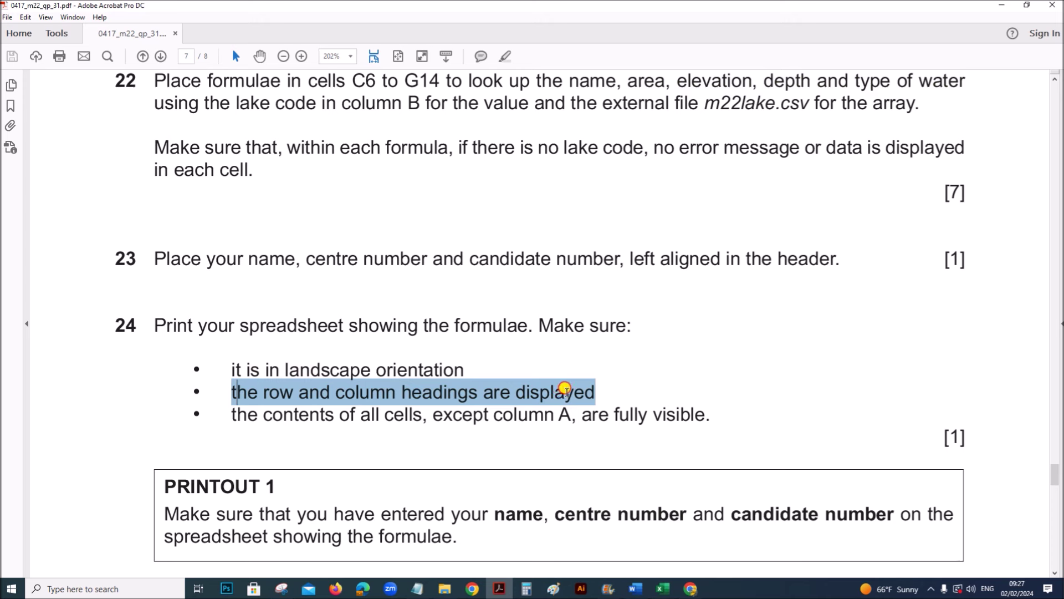
drag(334, 410, 656, 415)
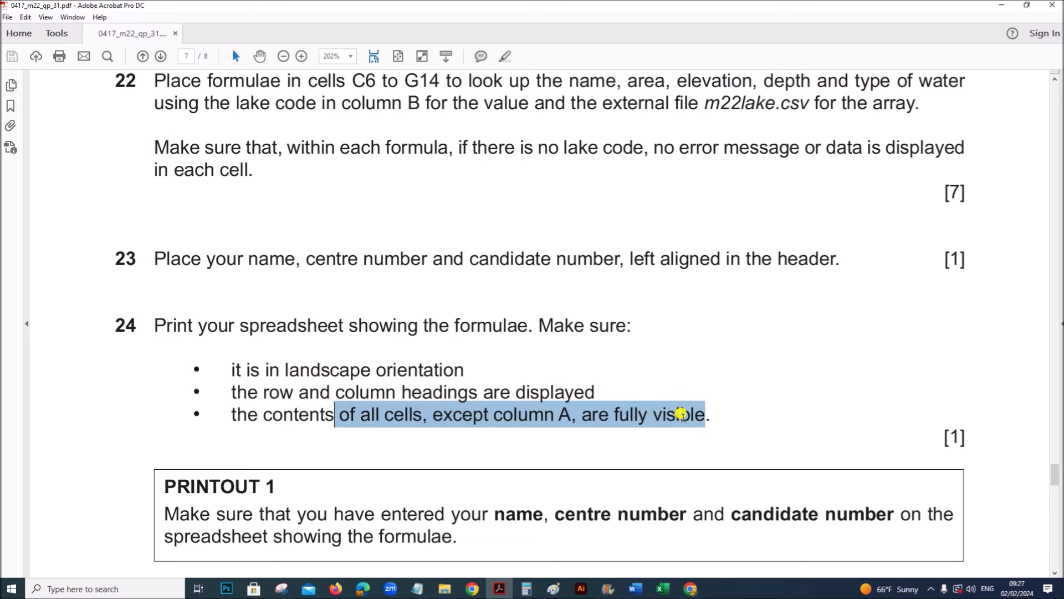
scroll(558, 367, up, 3)
scroll(559, 367, up, 2)
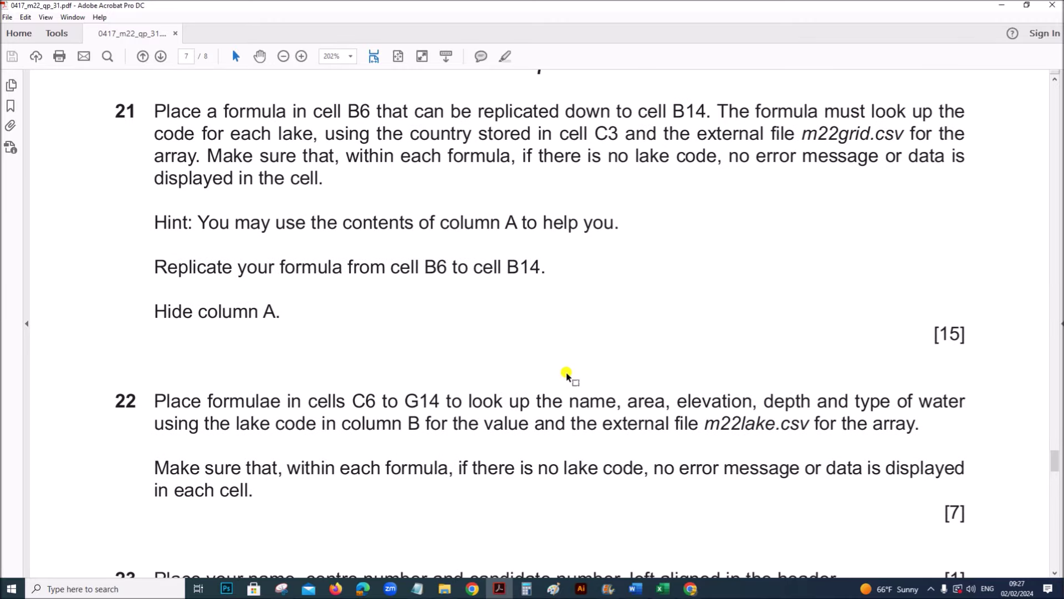
- Select question 21's 'Hide column A' instruction, then bring the Lake finder workbook forward
drag(202, 312, 275, 312)
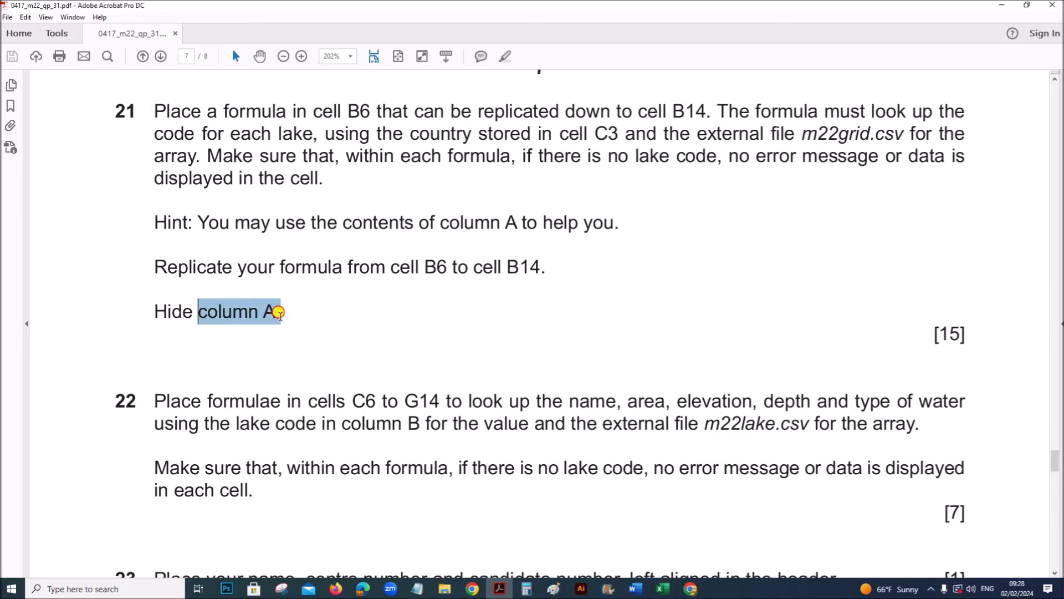
click(182, 309)
drag(150, 309, 391, 324)
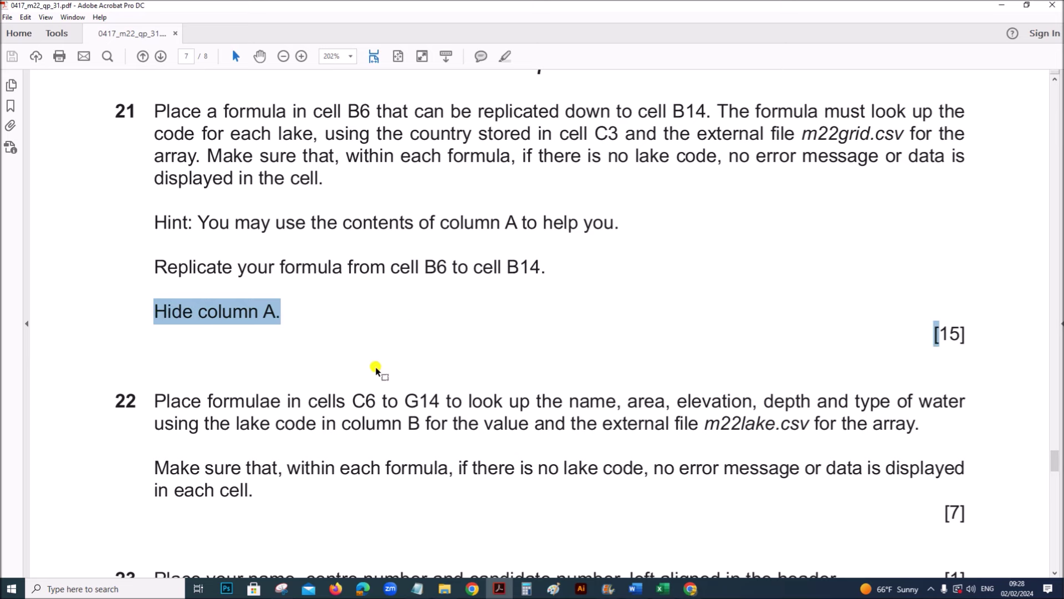
click(663, 588)
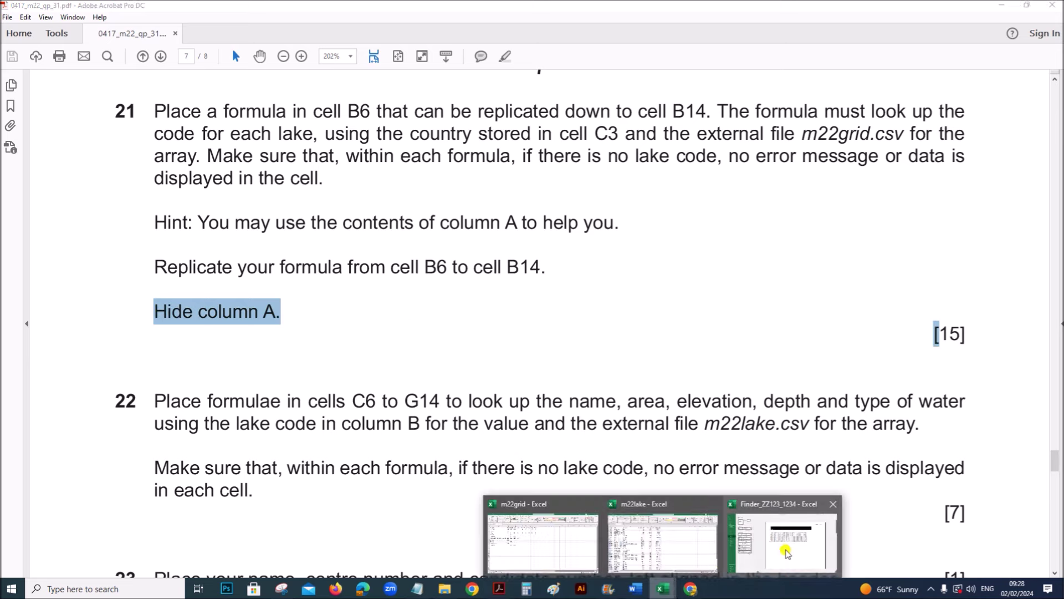
click(787, 553)
- Hide column A of the Lake finder sheet and reopen the print preview
click(19, 31)
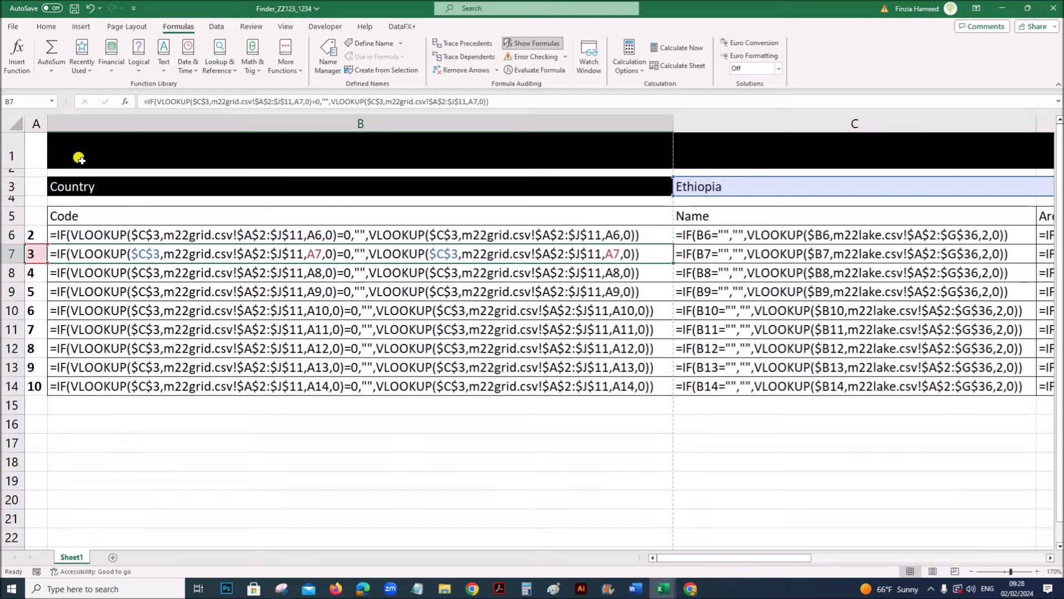
click(36, 123)
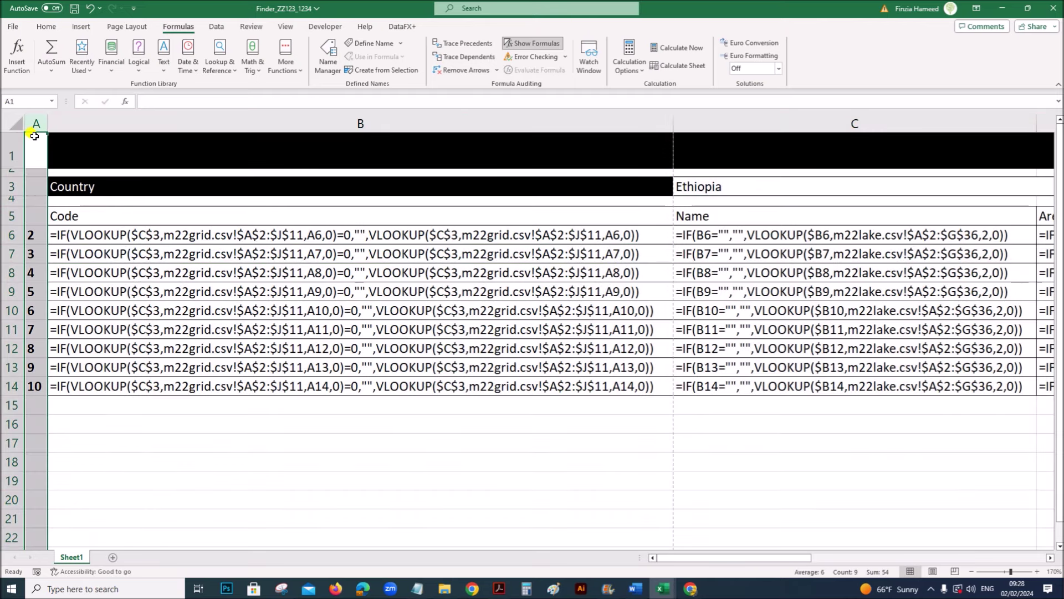
right_click(36, 124)
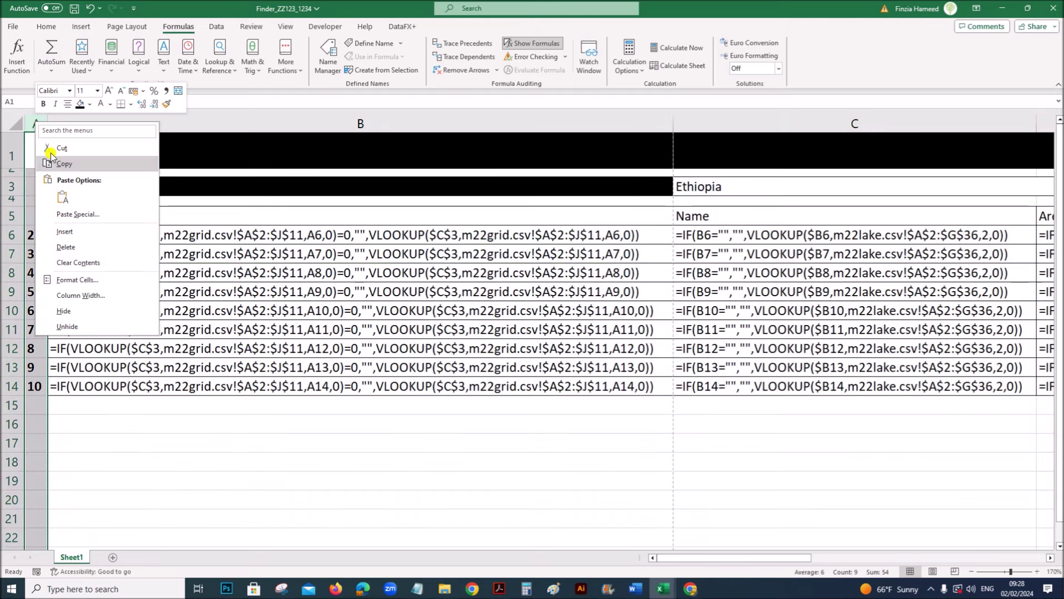
click(87, 311)
click(12, 27)
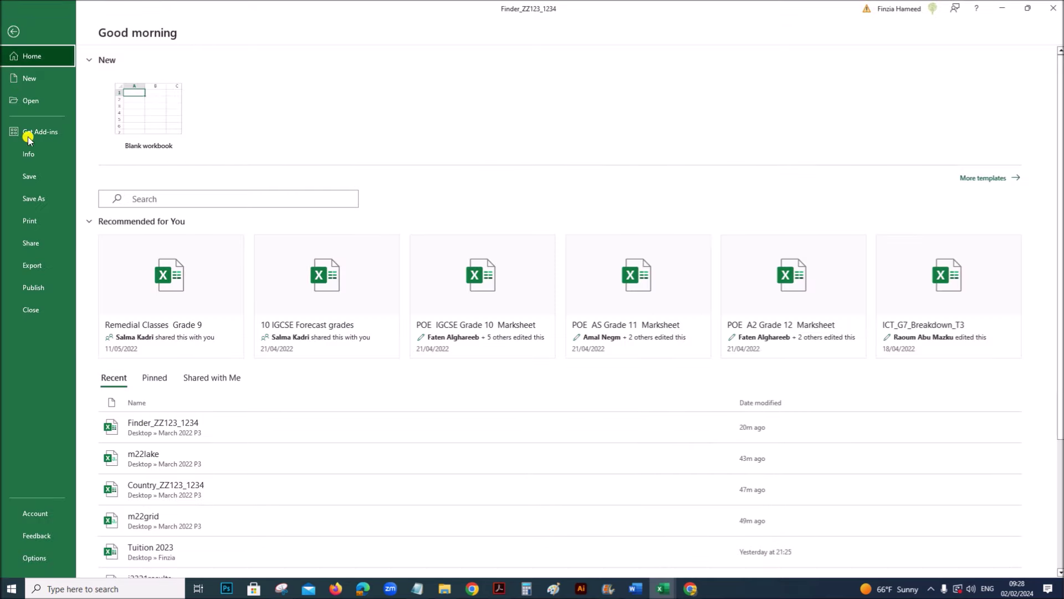
click(27, 220)
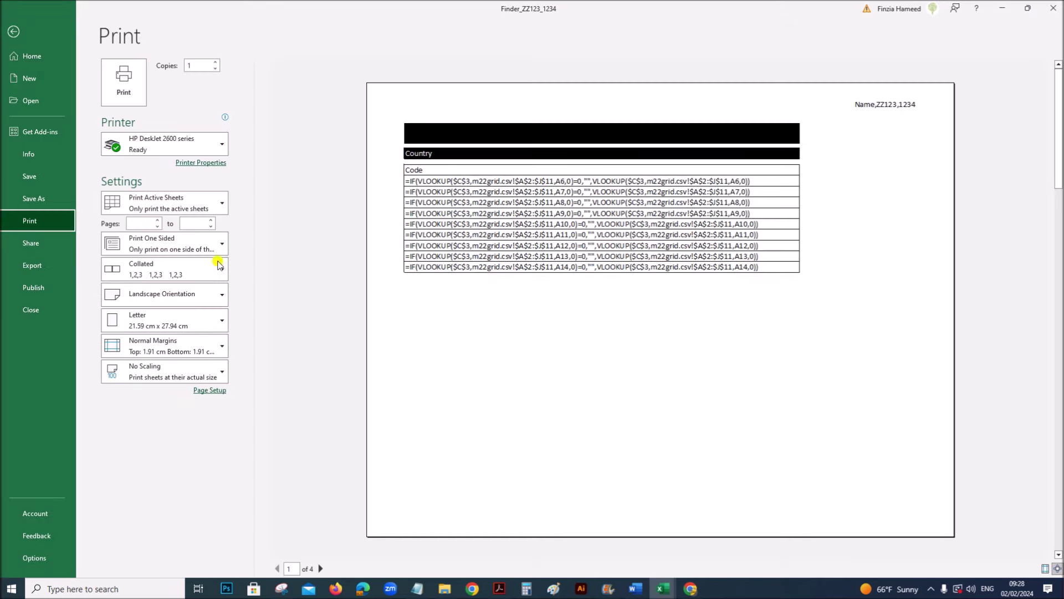
- Check the exam PDF's row and column headings requirement, then return to the print preview
click(493, 582)
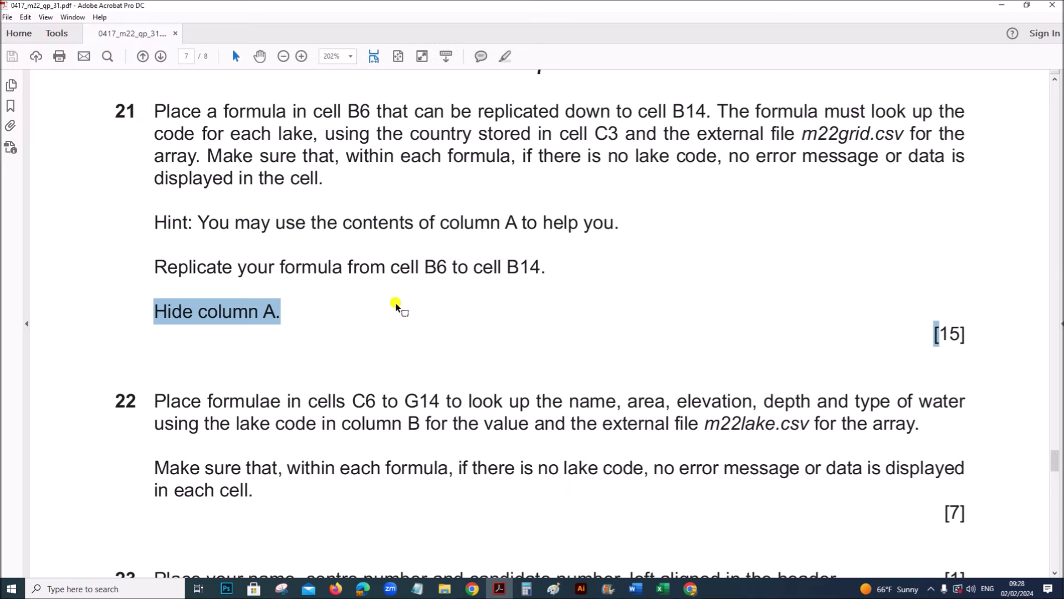
scroll(399, 327, down, 7)
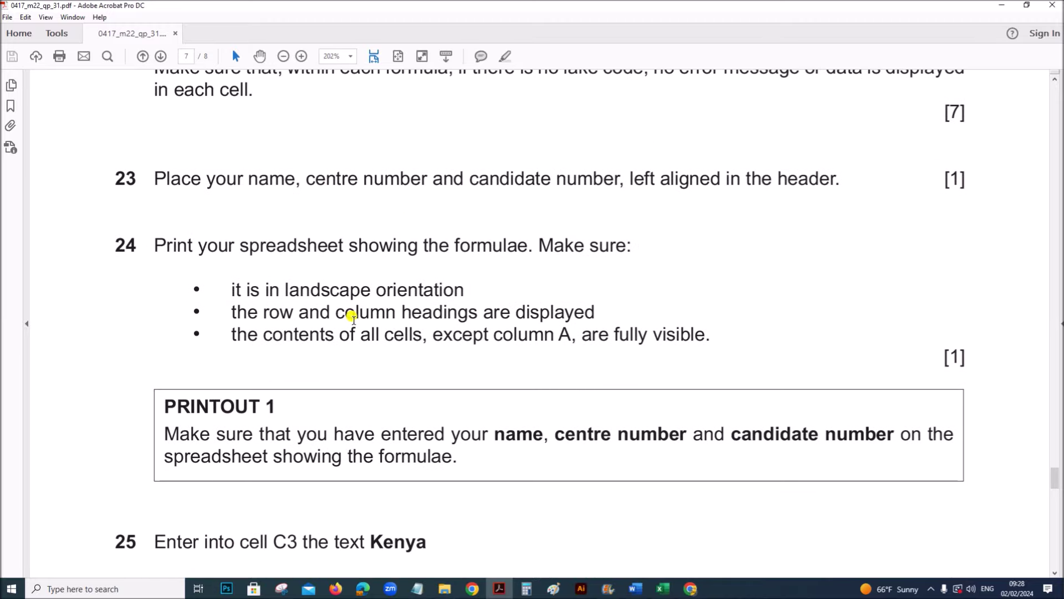
drag(264, 314, 556, 315)
mouse_move(660, 587)
click(751, 524)
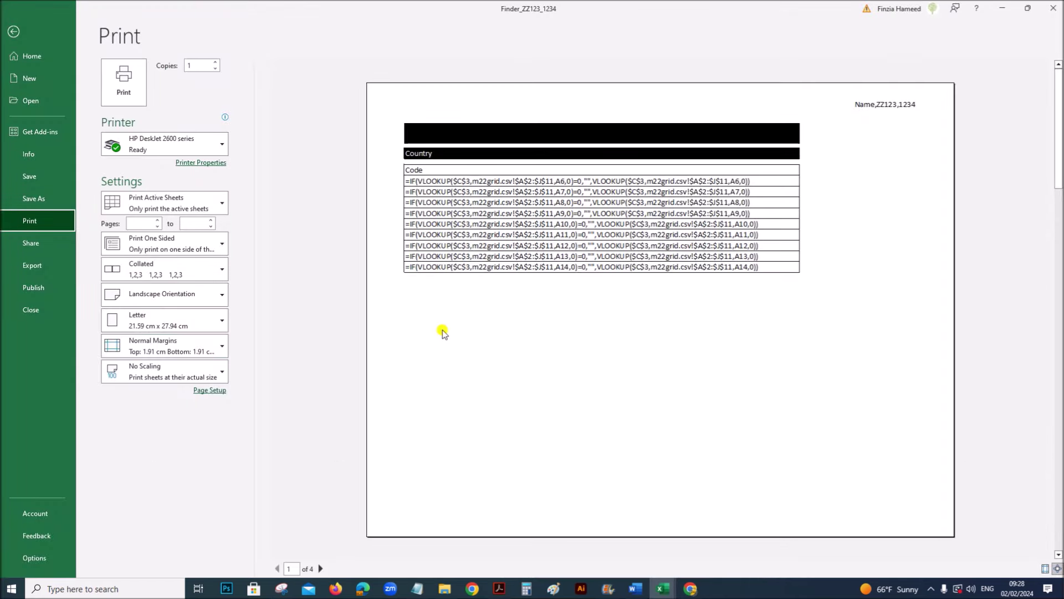
- Tick Row and column headings on Page Setup's Sheet tab, then page through the preview
click(208, 391)
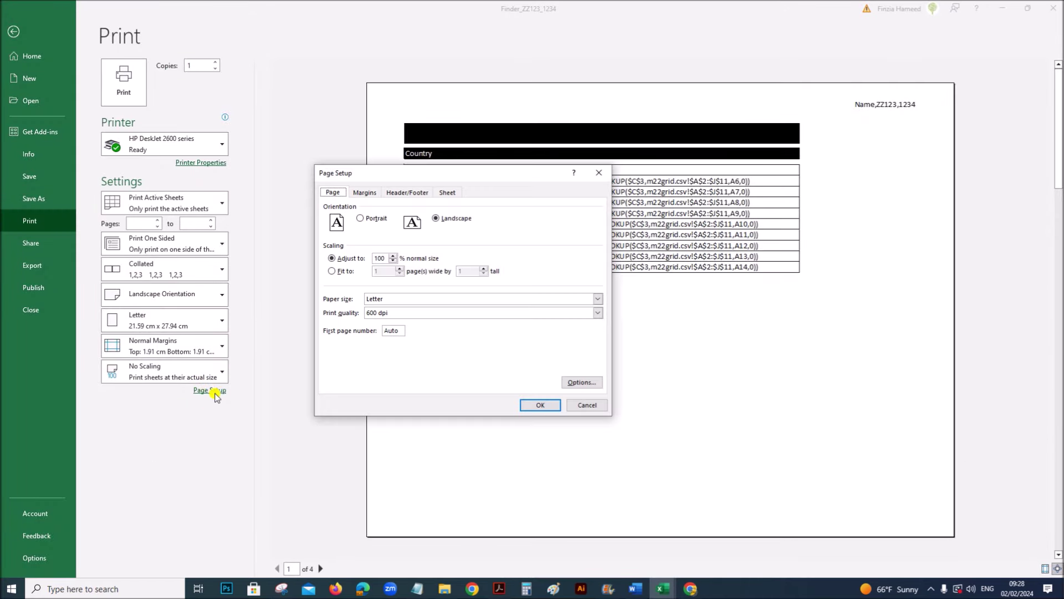
click(449, 194)
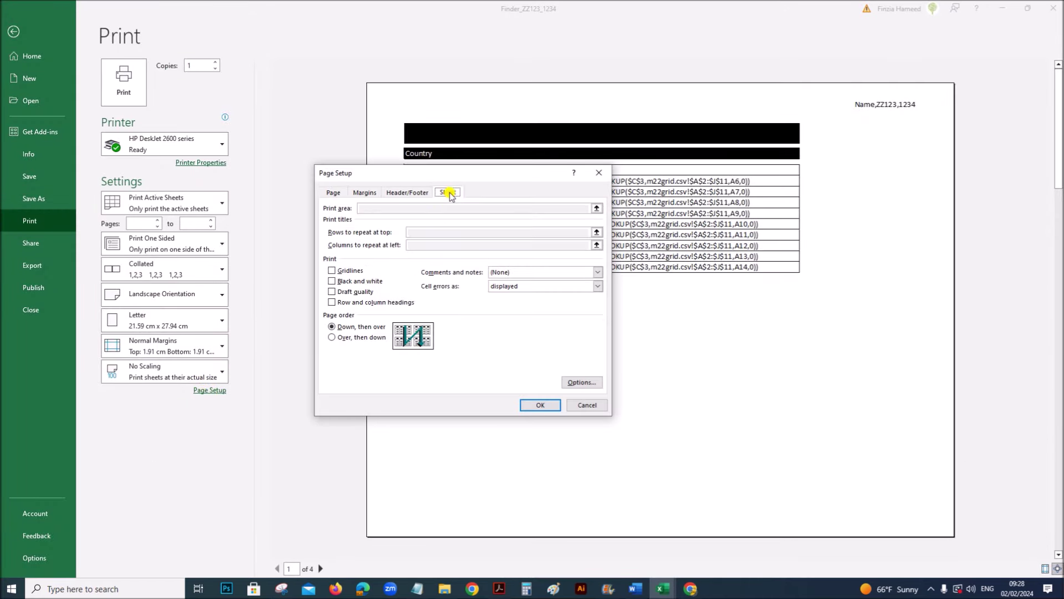
click(352, 303)
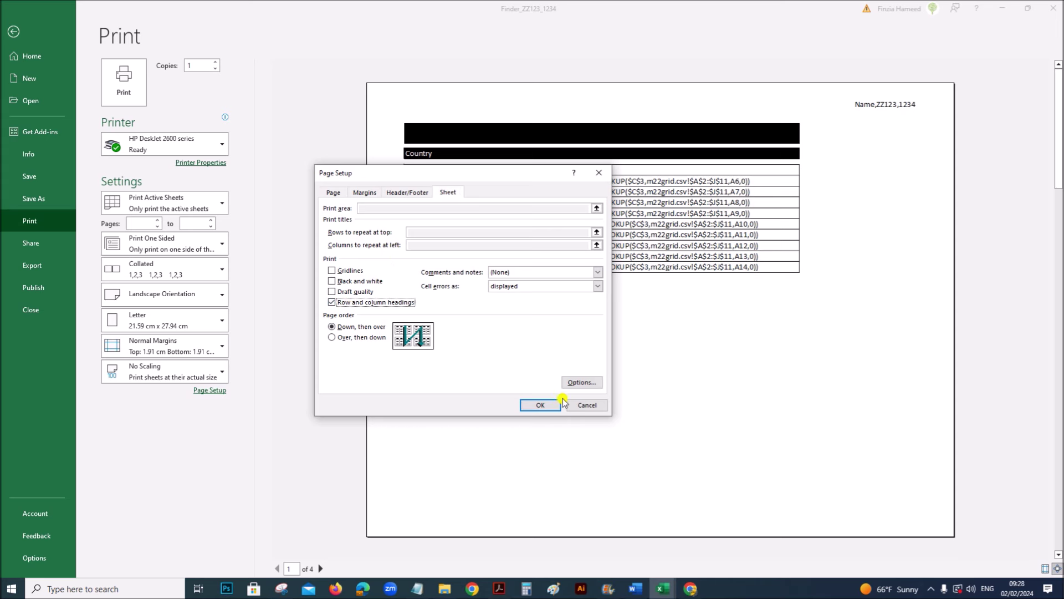
click(533, 405)
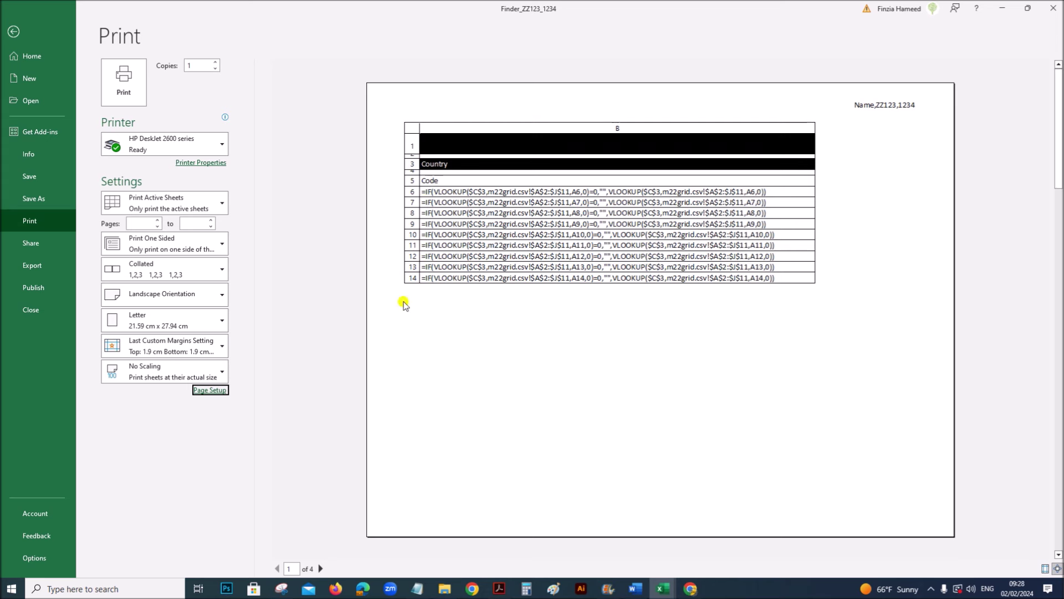
click(320, 569)
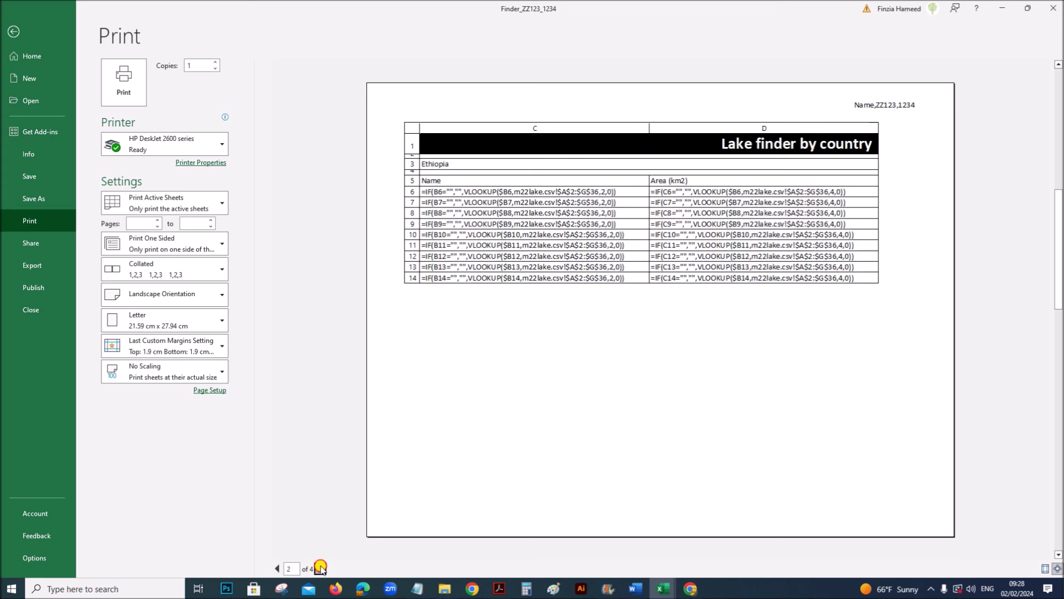
click(278, 568)
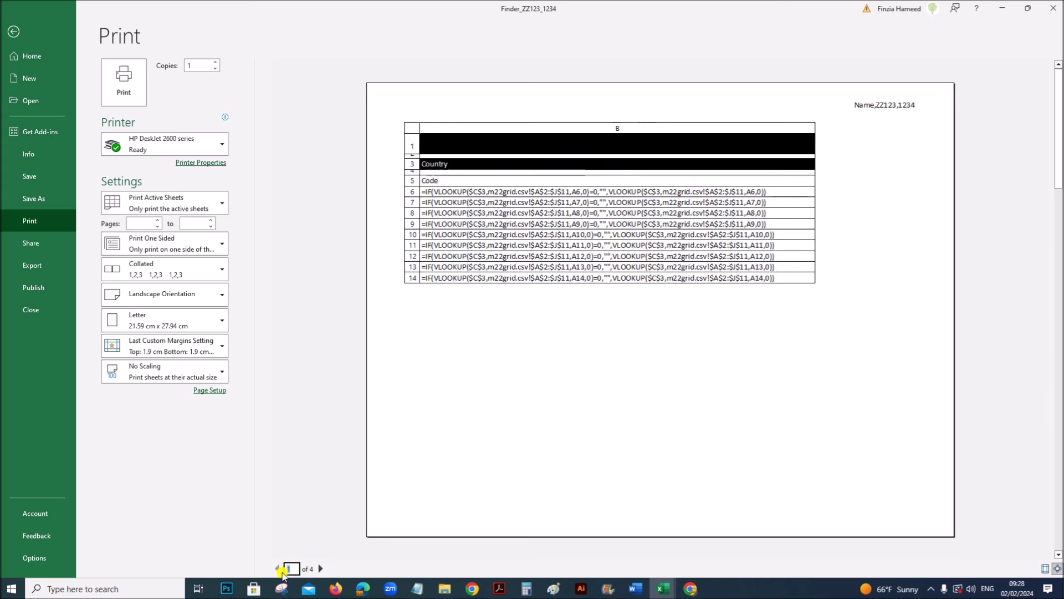
click(499, 588)
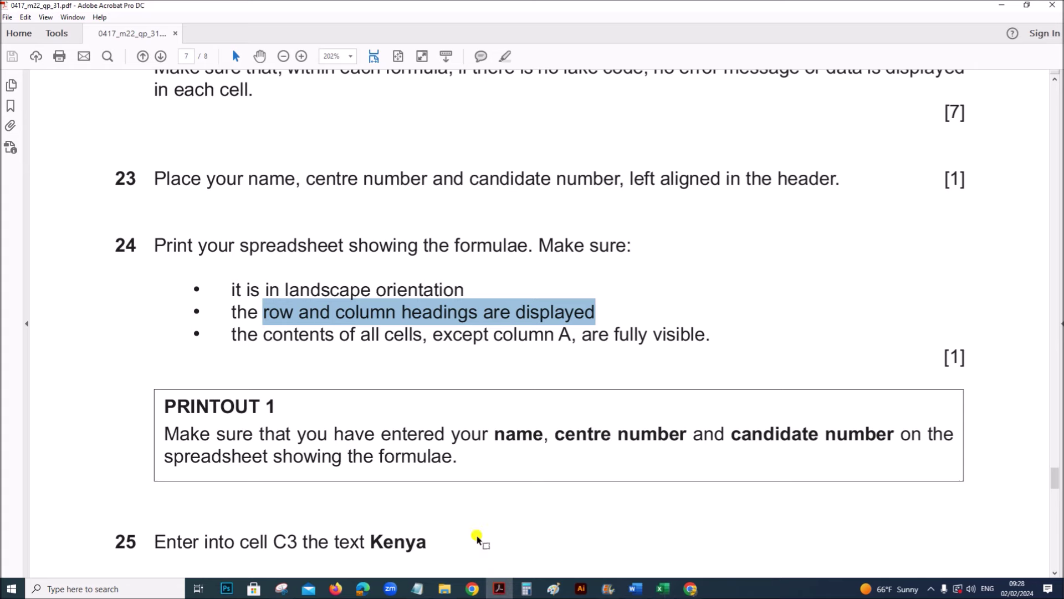
scroll(435, 391, down, 4)
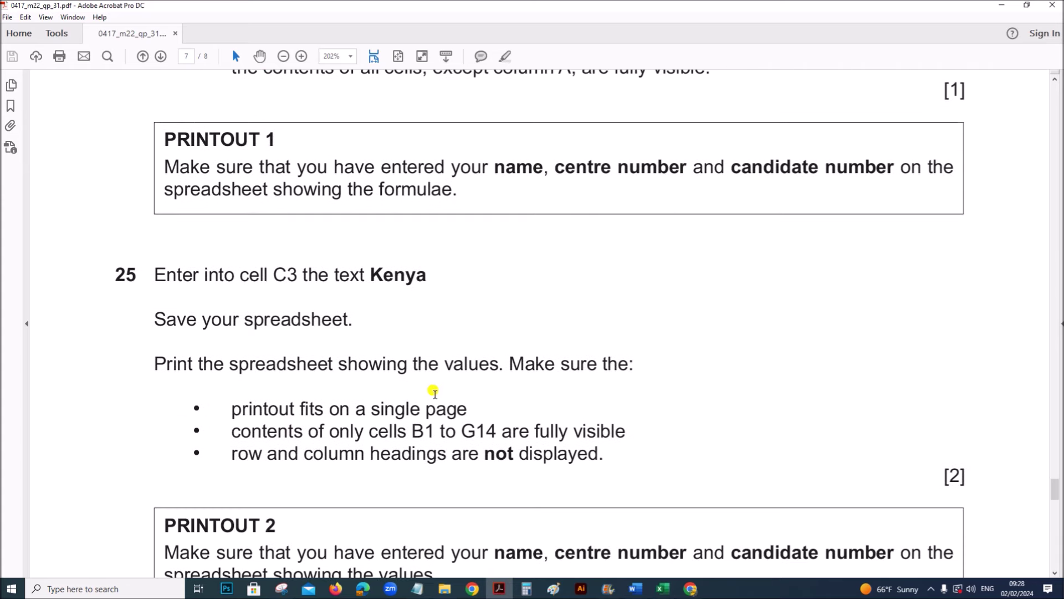
scroll(435, 392, down, 1)
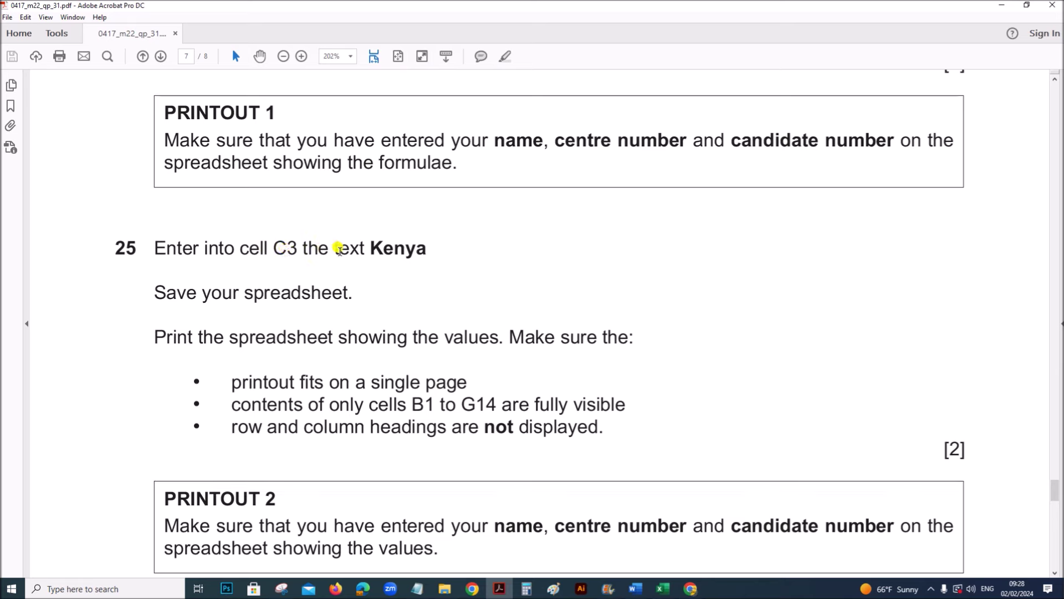
mouse_move(663, 588)
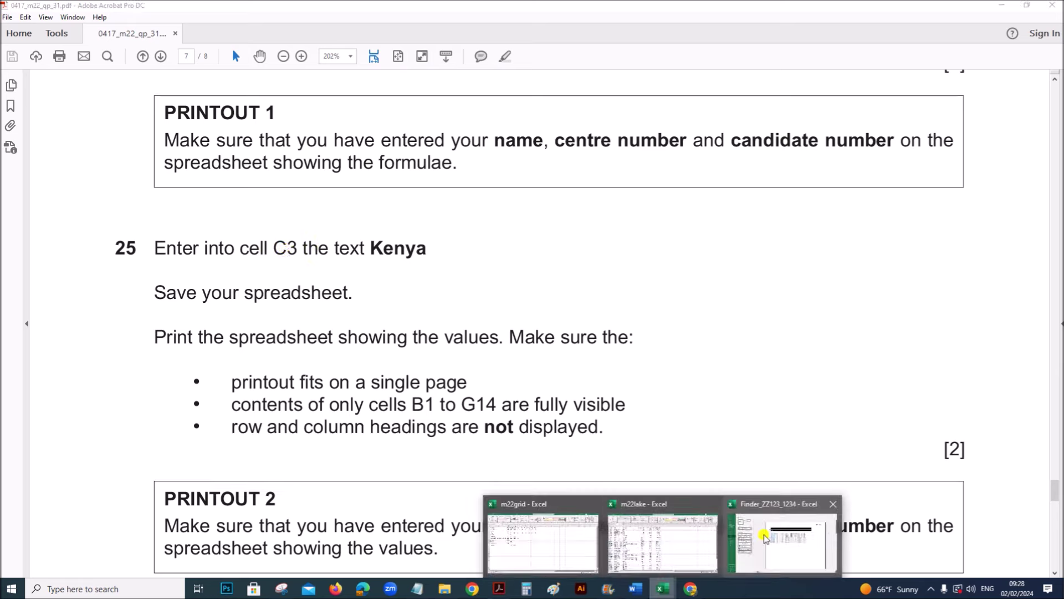
click(764, 535)
click(10, 30)
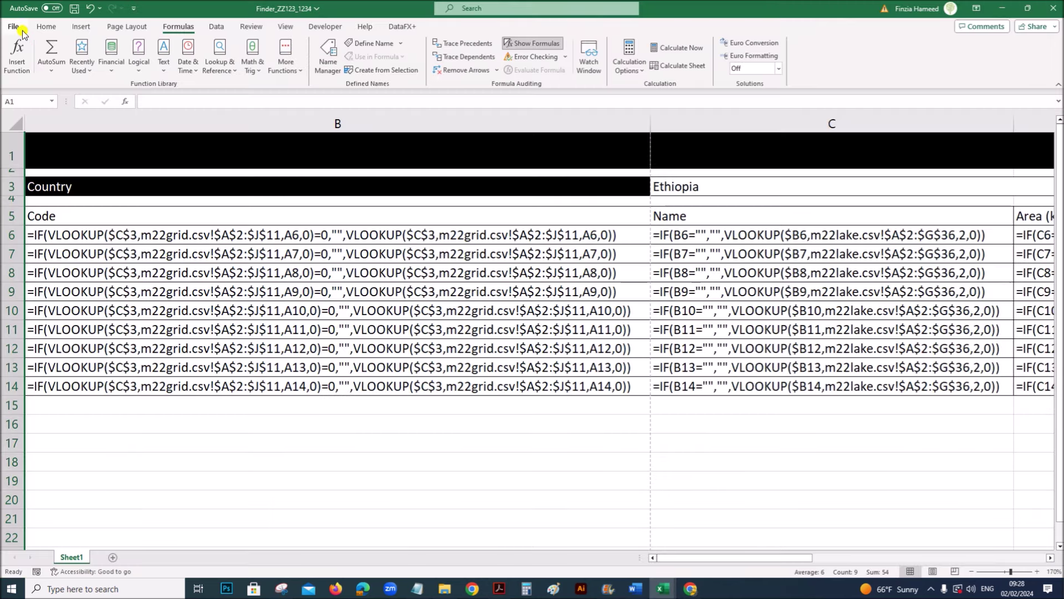
- Turn off Show Formulas and AutoFit all columns to the calculated lake values
click(525, 45)
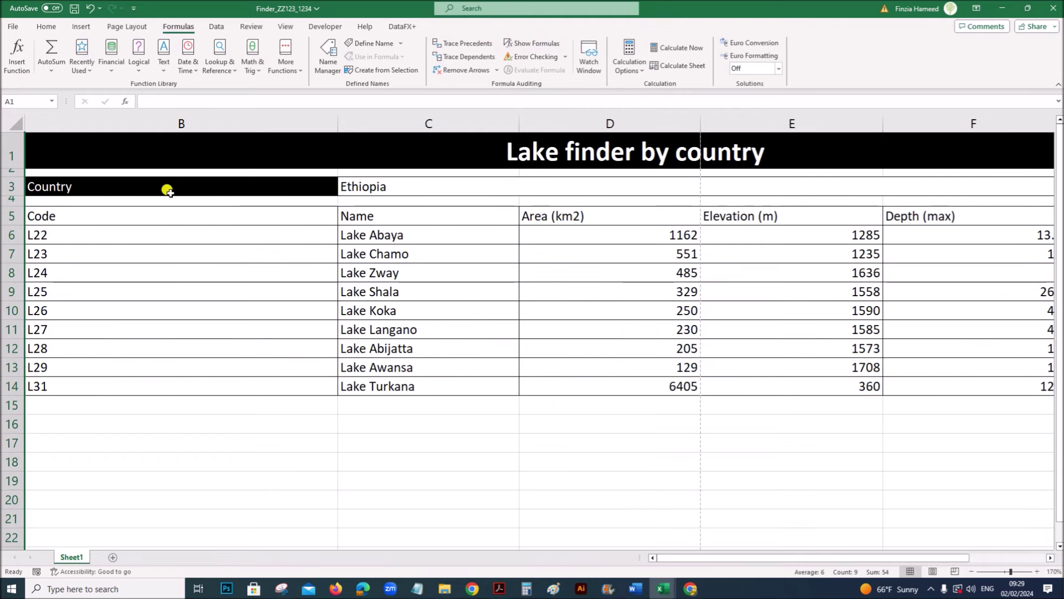
click(13, 122)
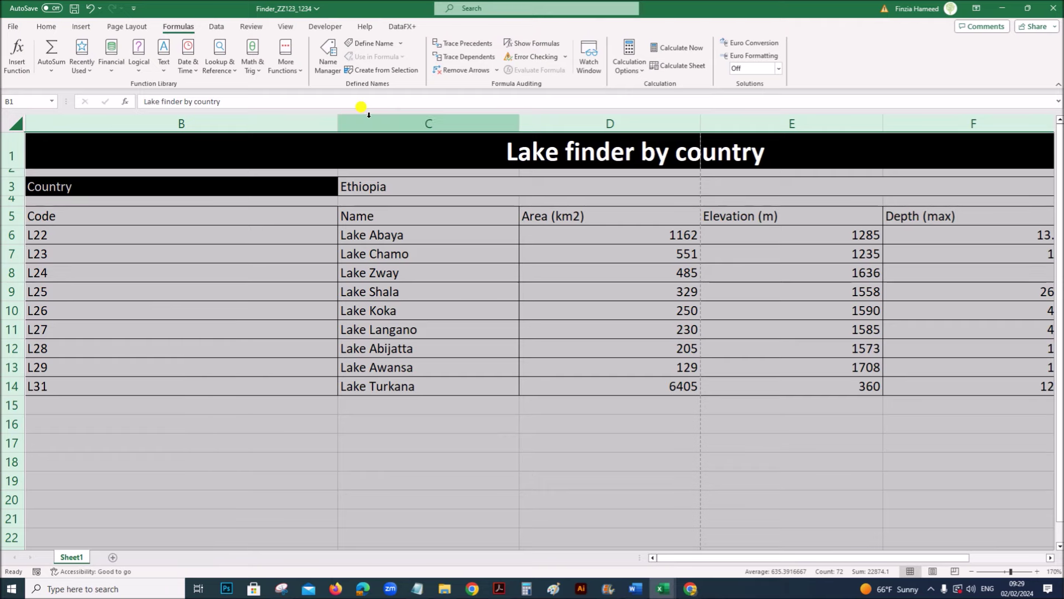
double_click(338, 122)
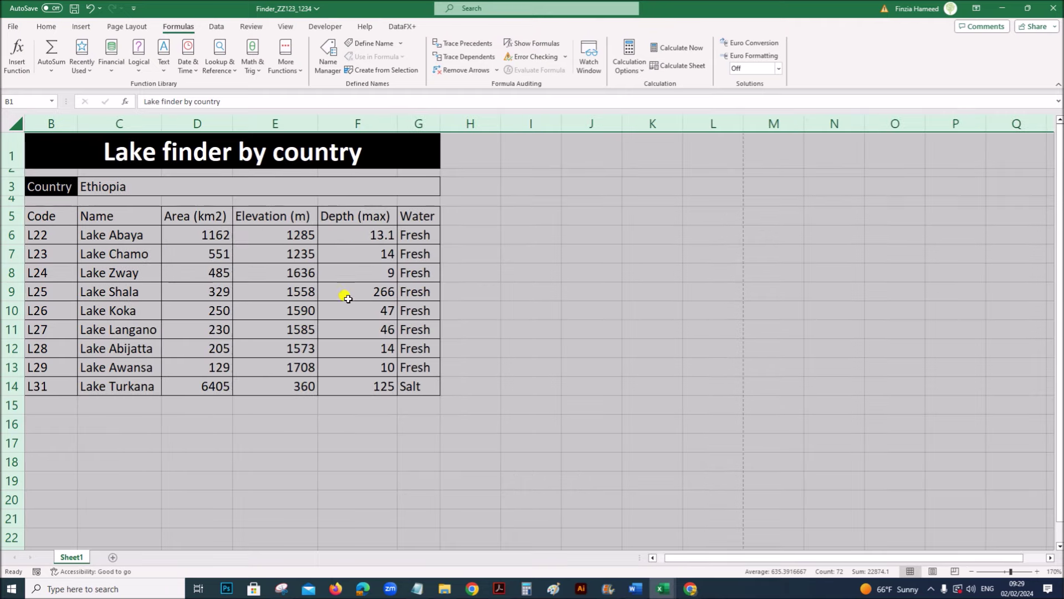
click(366, 305)
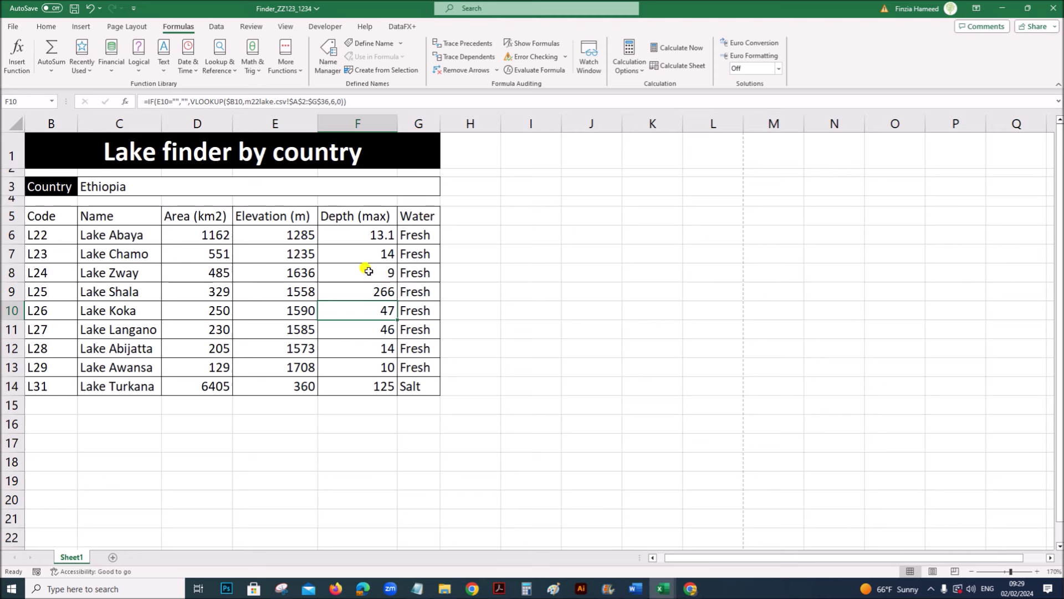
click(111, 189)
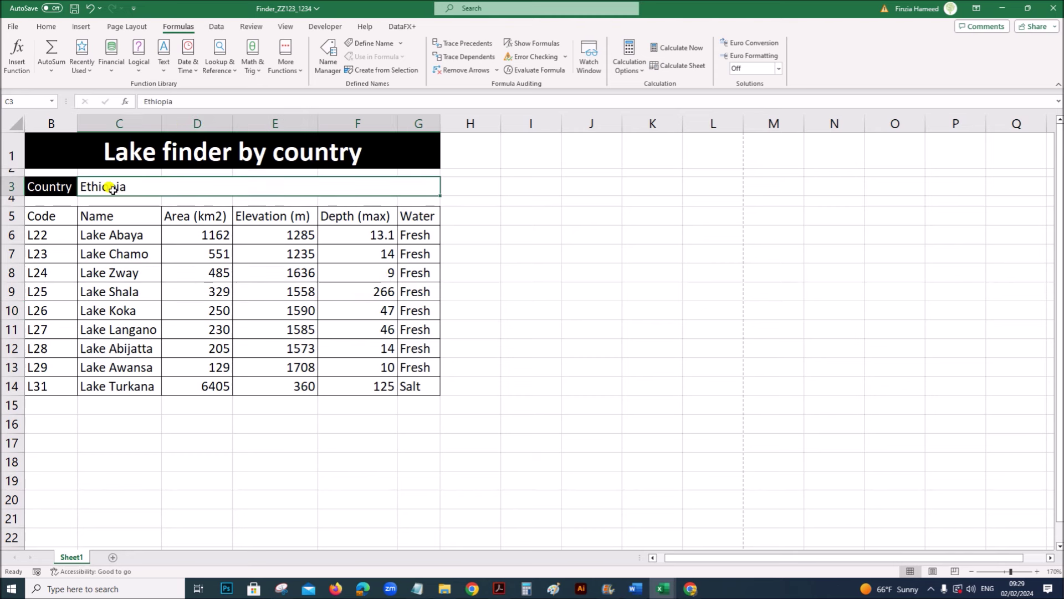
- Enter Kenya in C3 to list its nine lakes, check the exam PDF, and return to the workbook
text(Kenya)
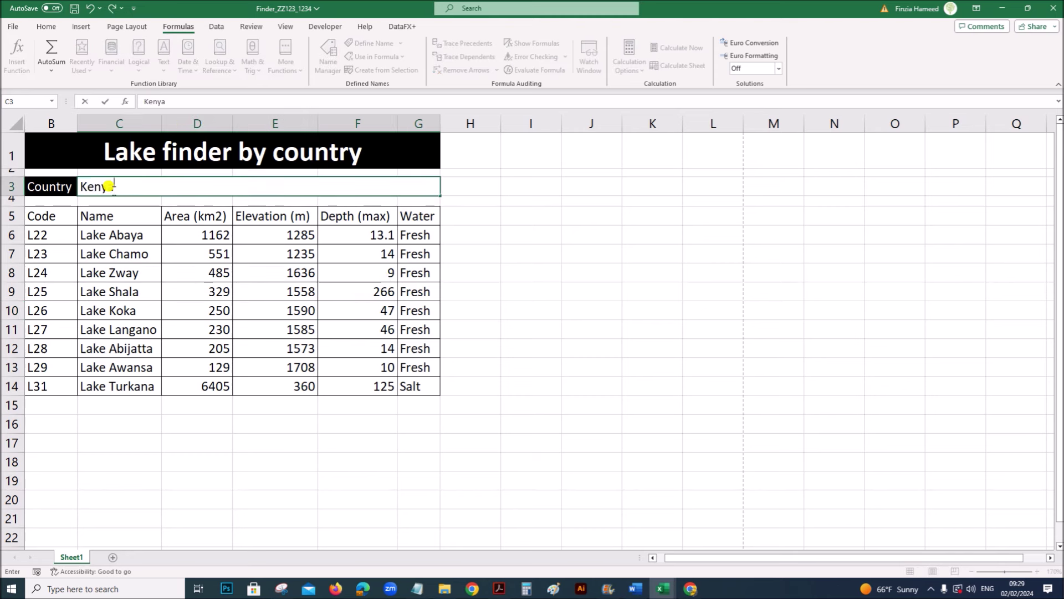
click(235, 438)
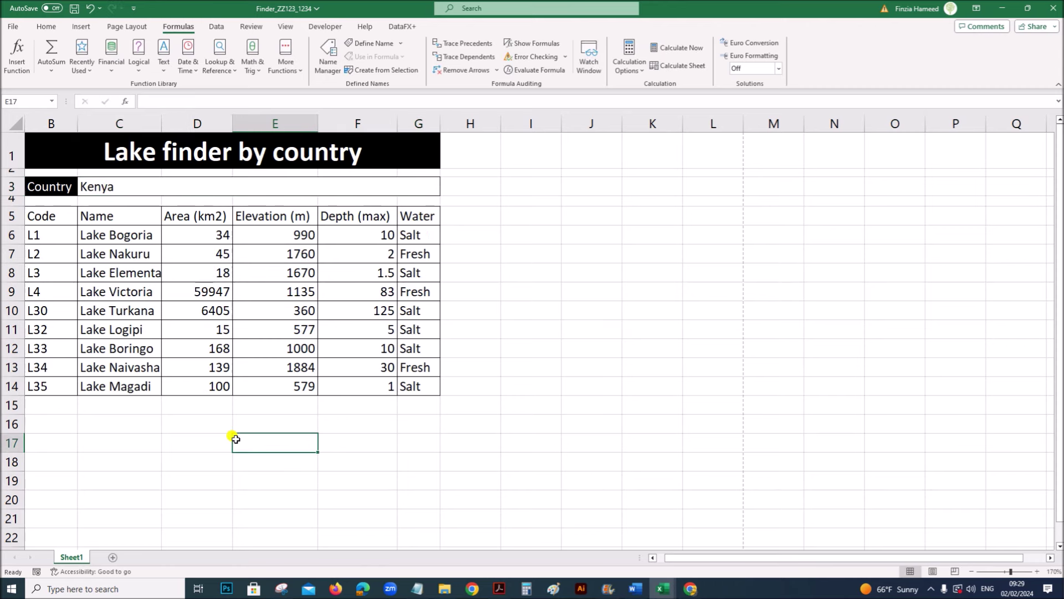
click(499, 589)
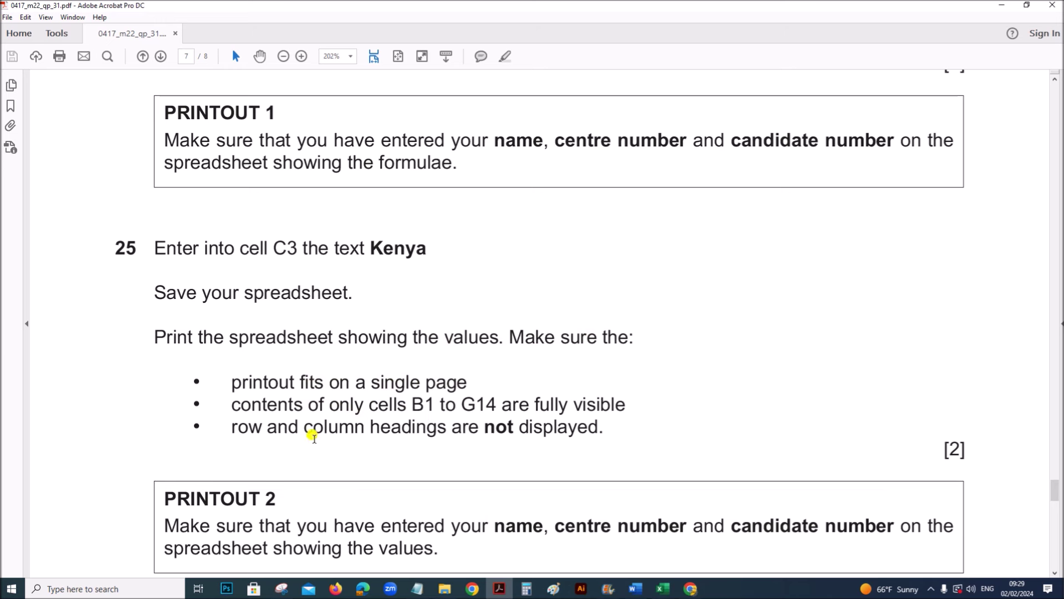
click(665, 589)
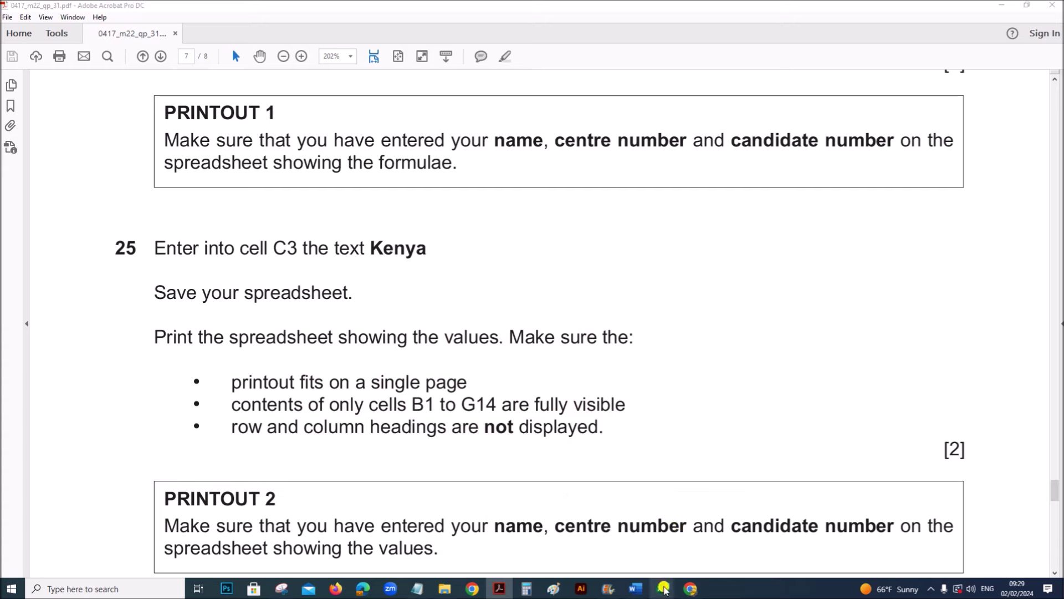
click(781, 532)
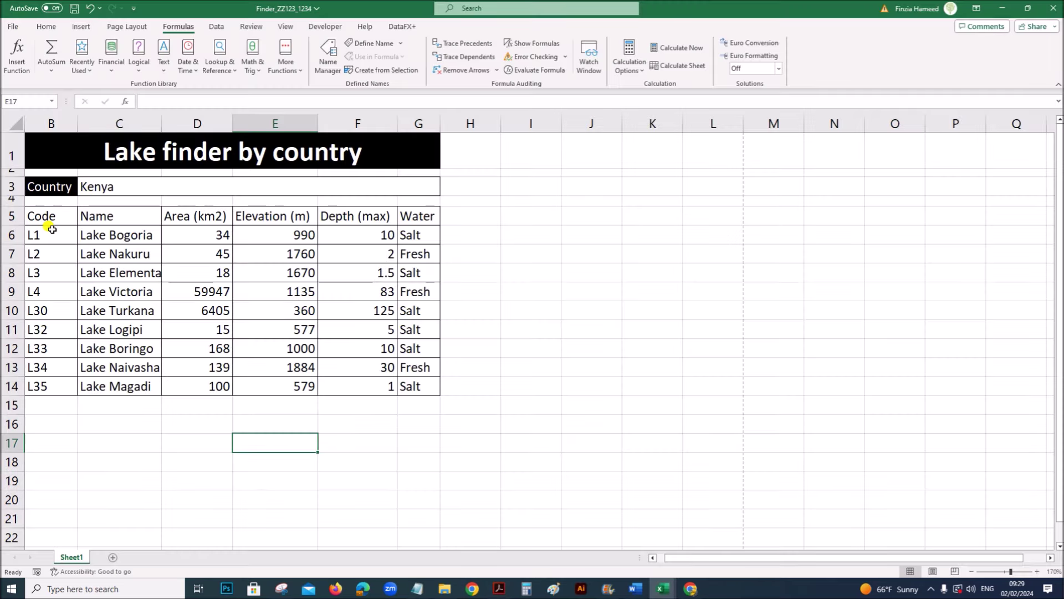
- Select the whole sheet and AutoFit the columns so names like Lake Elementaita show in full
drag(54, 161, 326, 382)
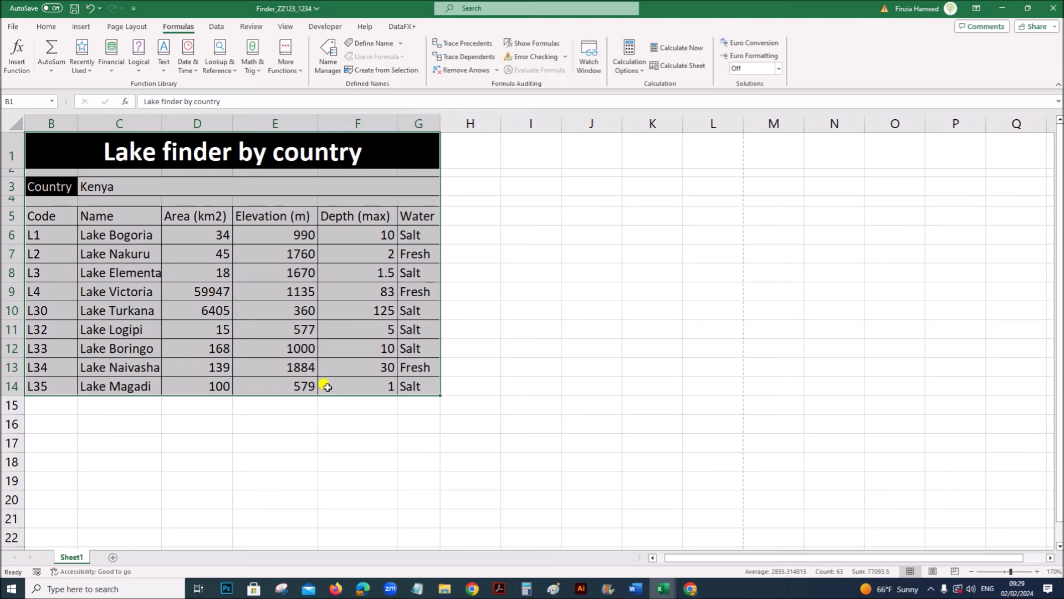
click(8, 123)
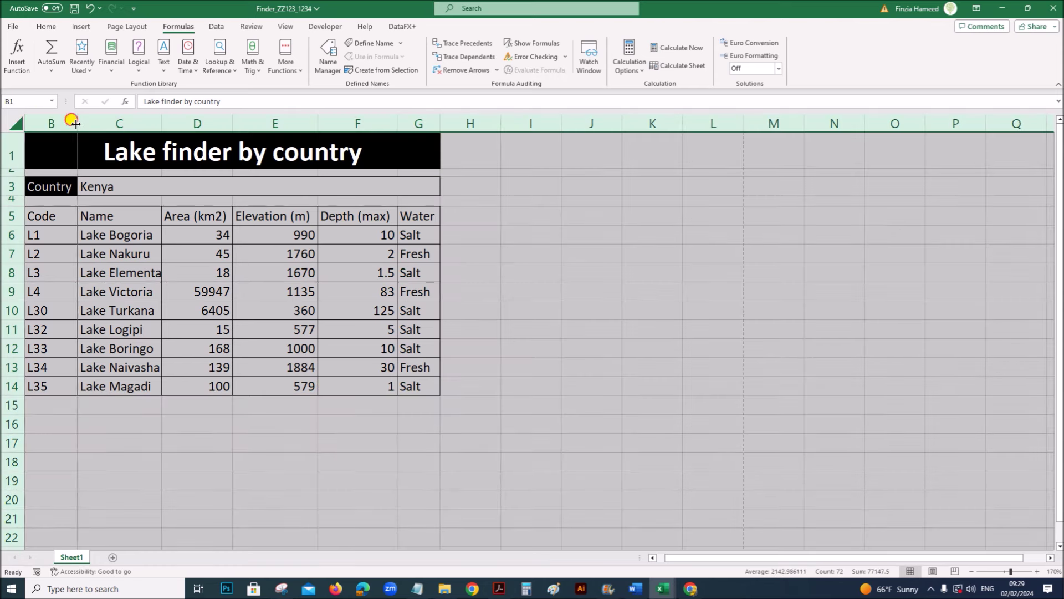
double_click(76, 123)
click(238, 268)
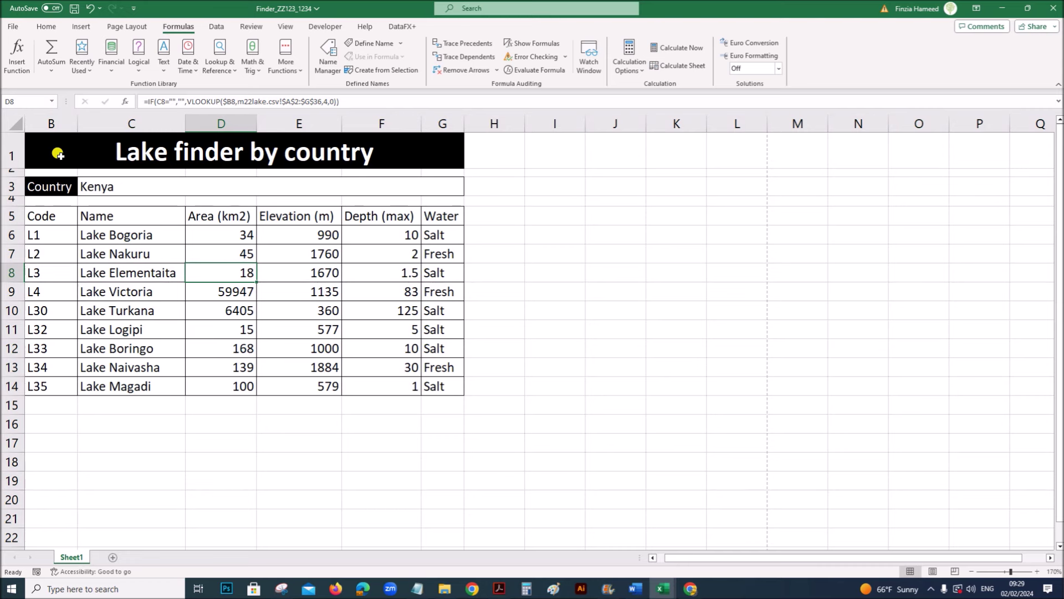
click(13, 26)
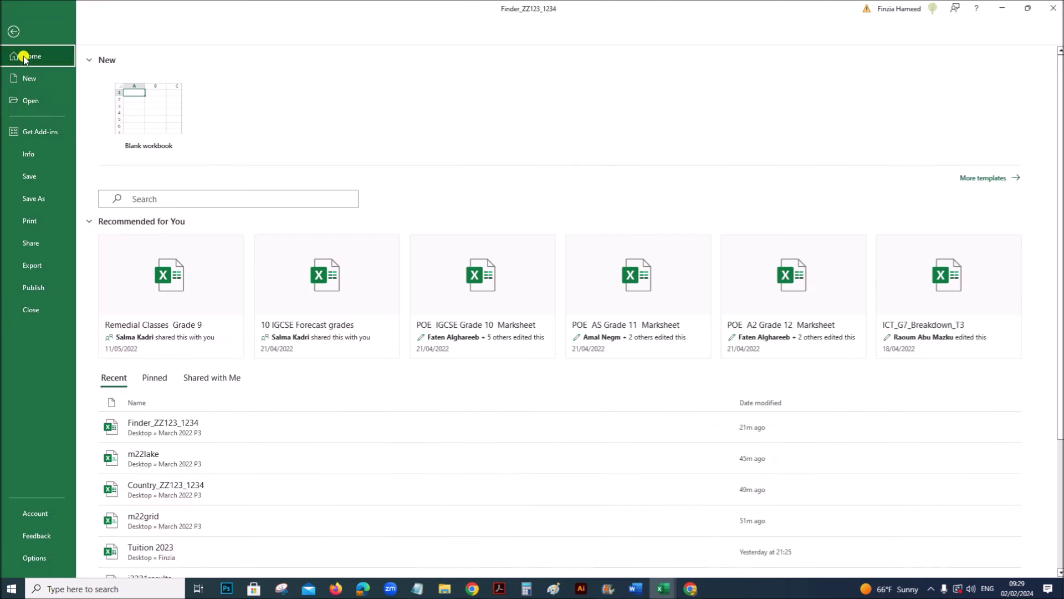
click(49, 221)
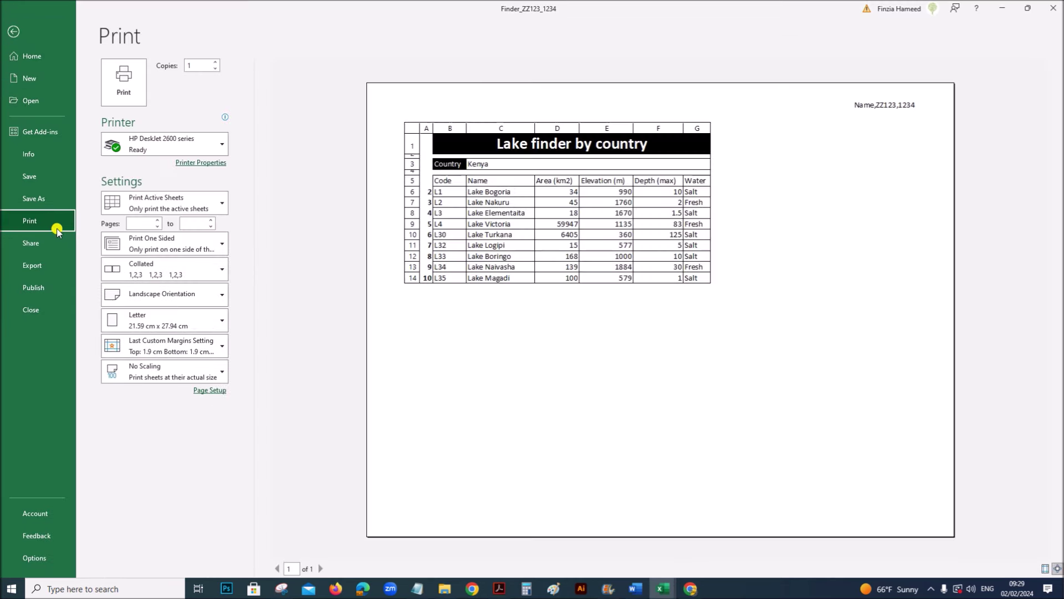
click(499, 588)
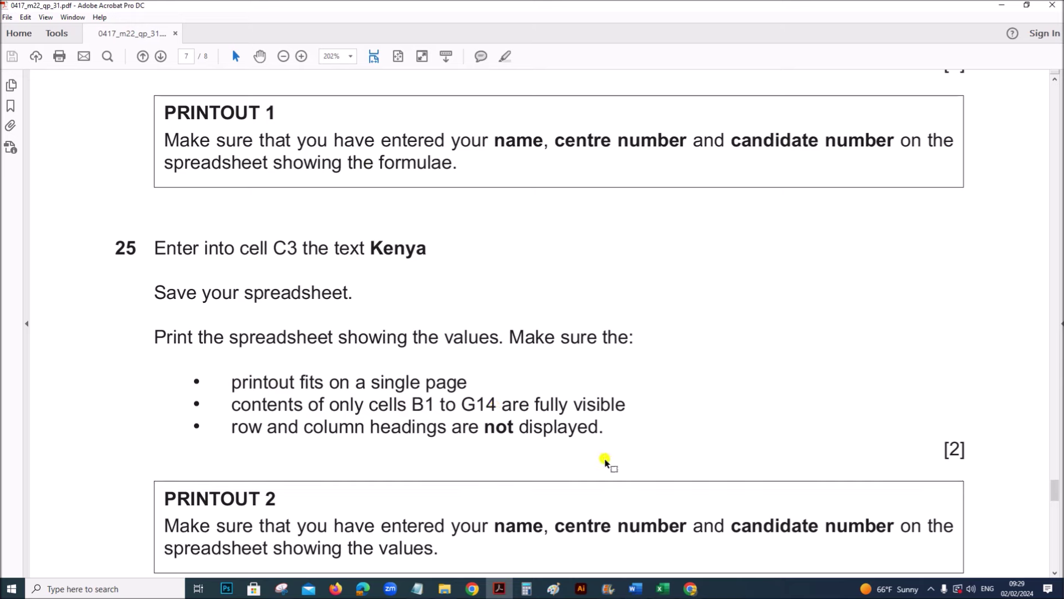
mouse_move(663, 589)
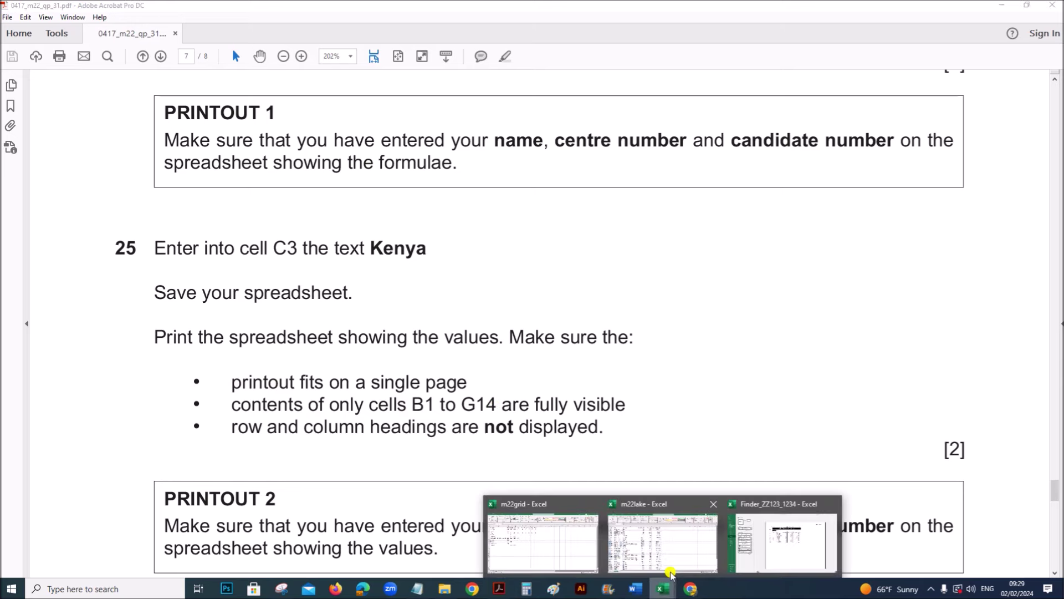
click(779, 562)
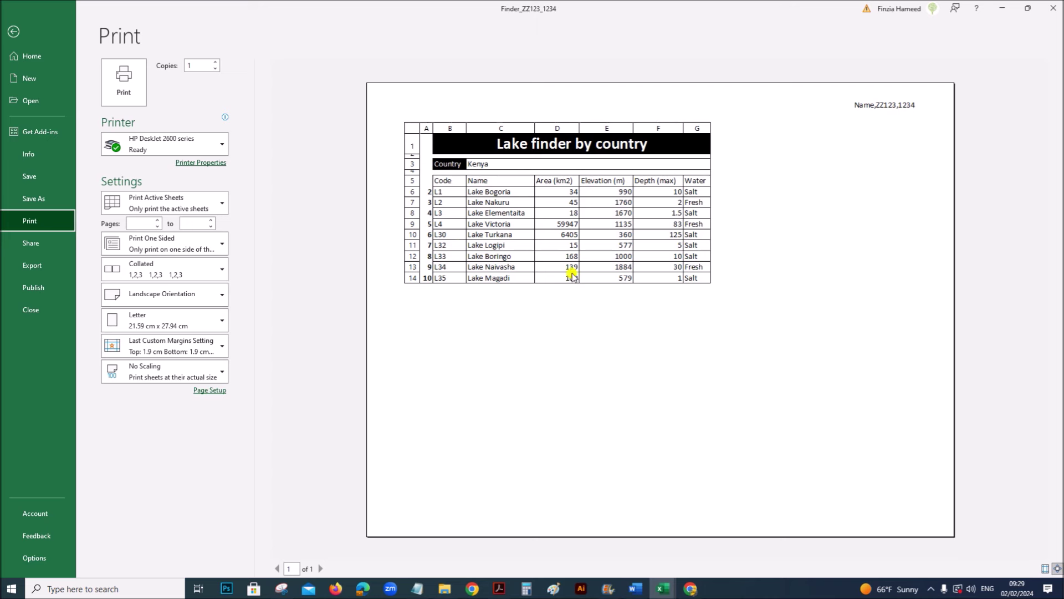
click(29, 27)
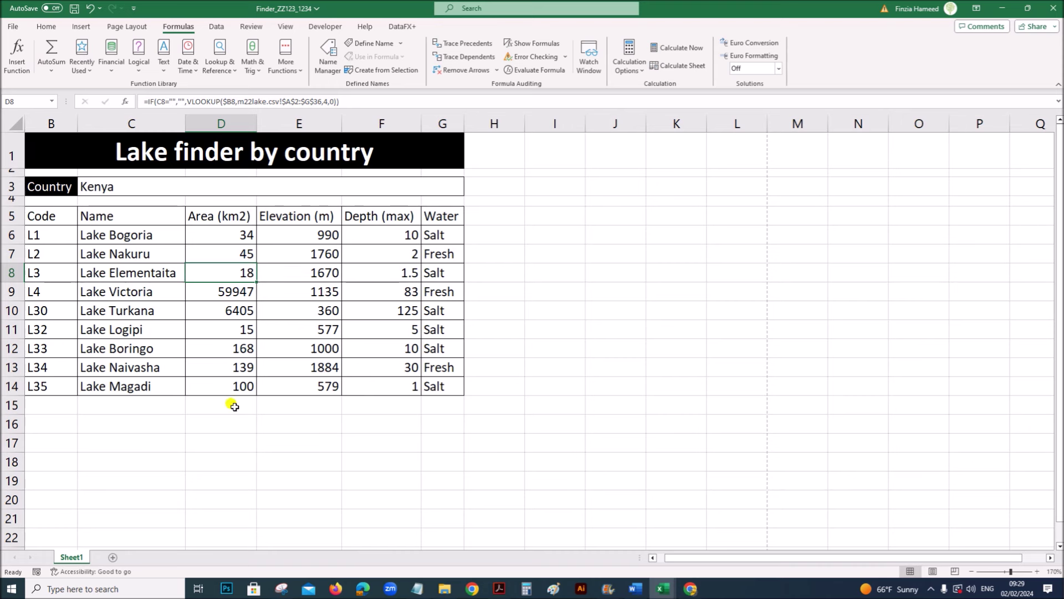
- Hide column A and open the print preview of the Kenya lake table
drag(663, 559, 654, 559)
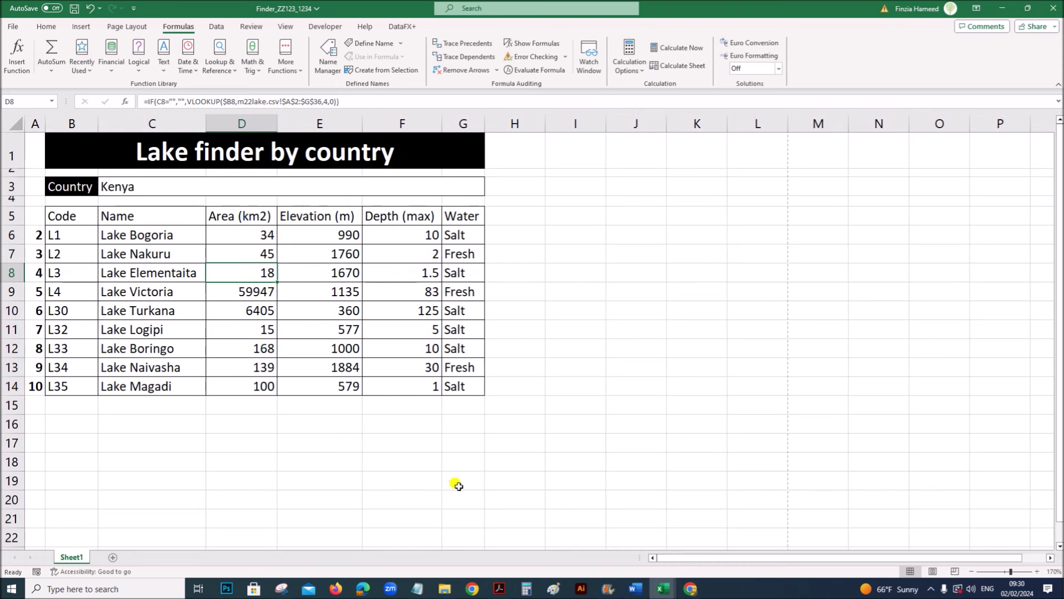
click(319, 461)
click(32, 123)
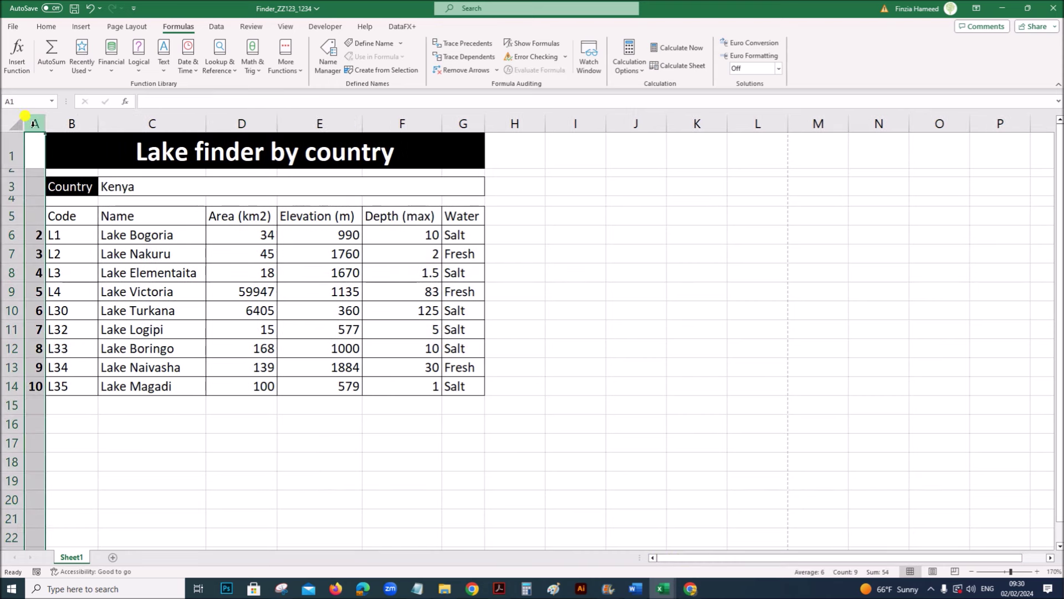
right_click(33, 125)
click(61, 315)
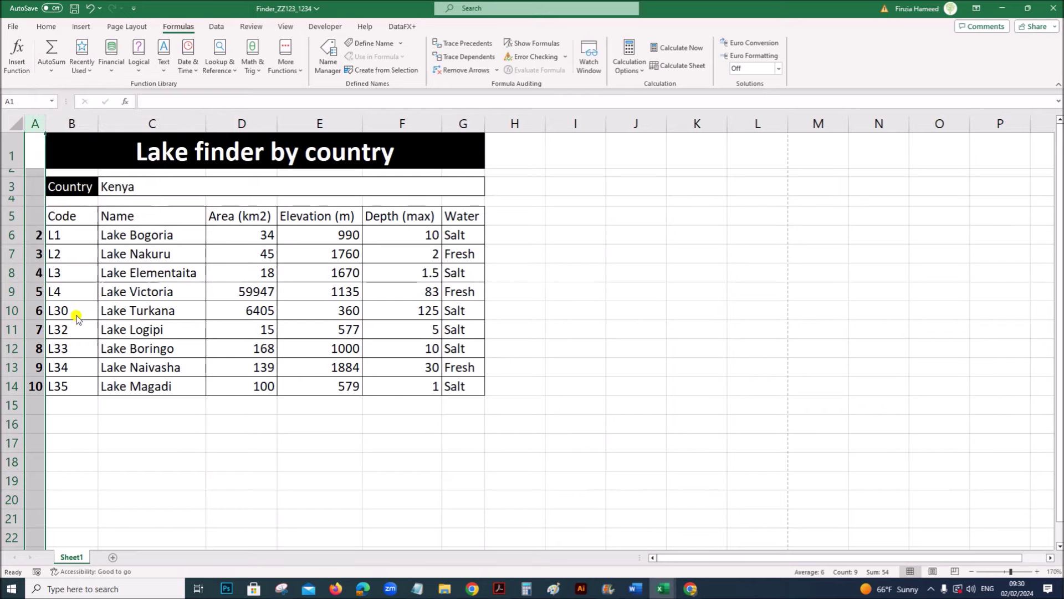
click(495, 366)
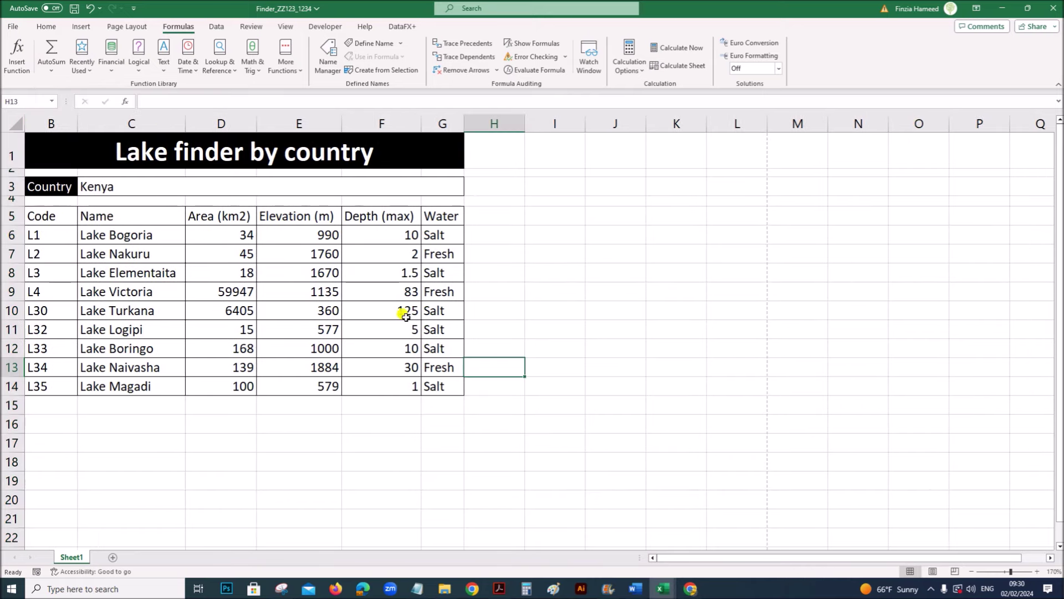
click(12, 26)
click(41, 225)
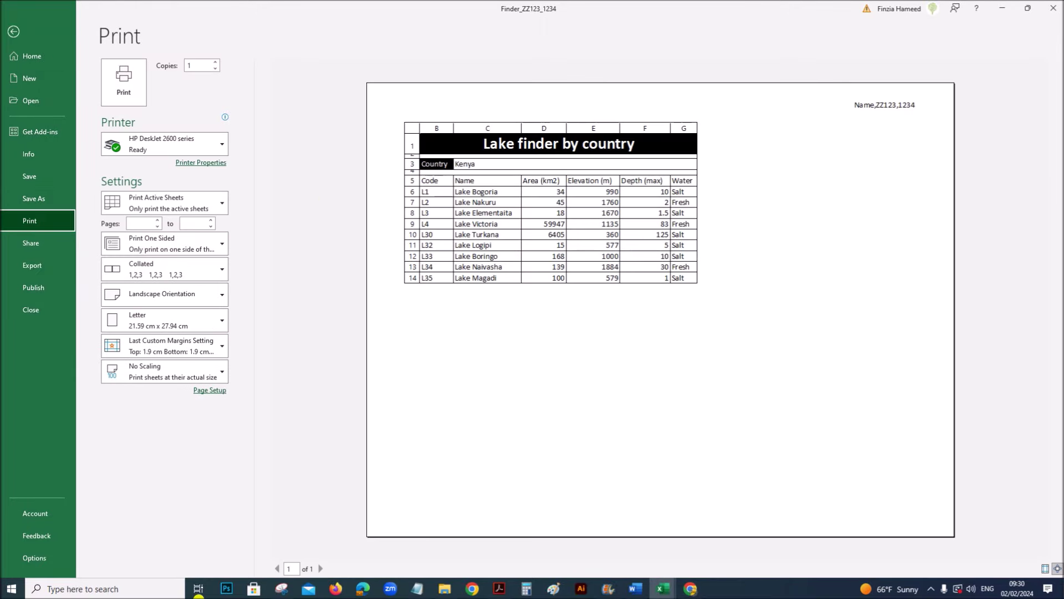
- Untick Row and column headings on Page Setup's Sheet tab, then go back to the worksheet
click(213, 391)
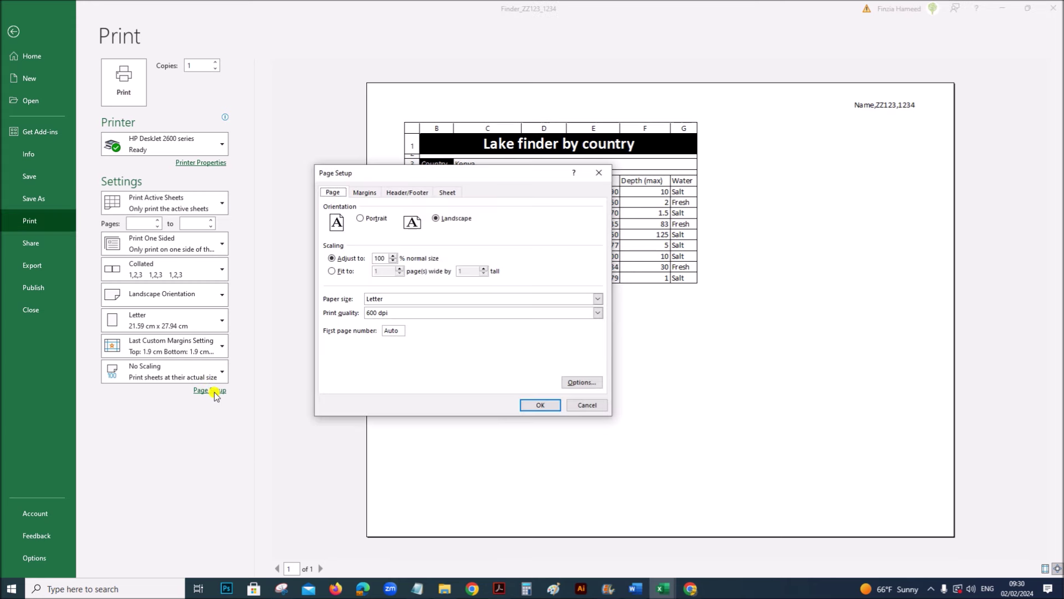
click(449, 193)
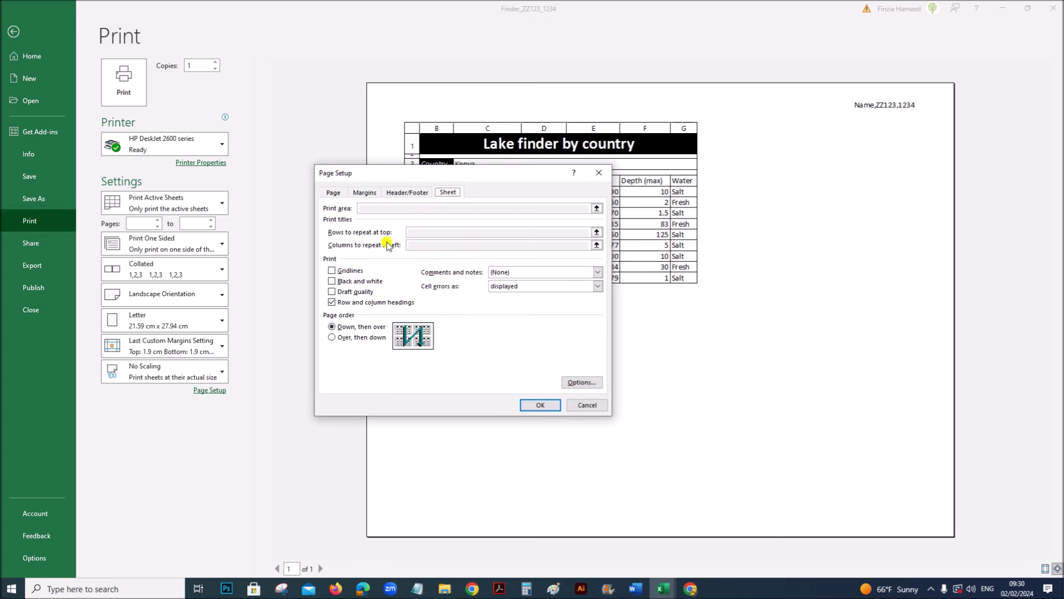
click(332, 302)
click(539, 405)
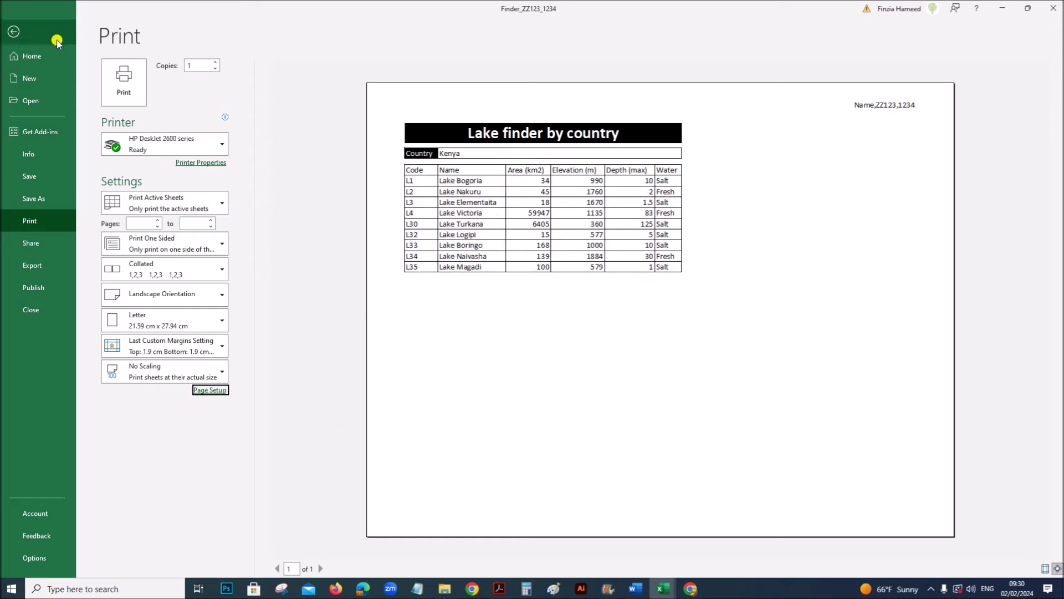
click(13, 32)
- Find question 26 in the question paper PDF and select the country Tanzania
click(497, 582)
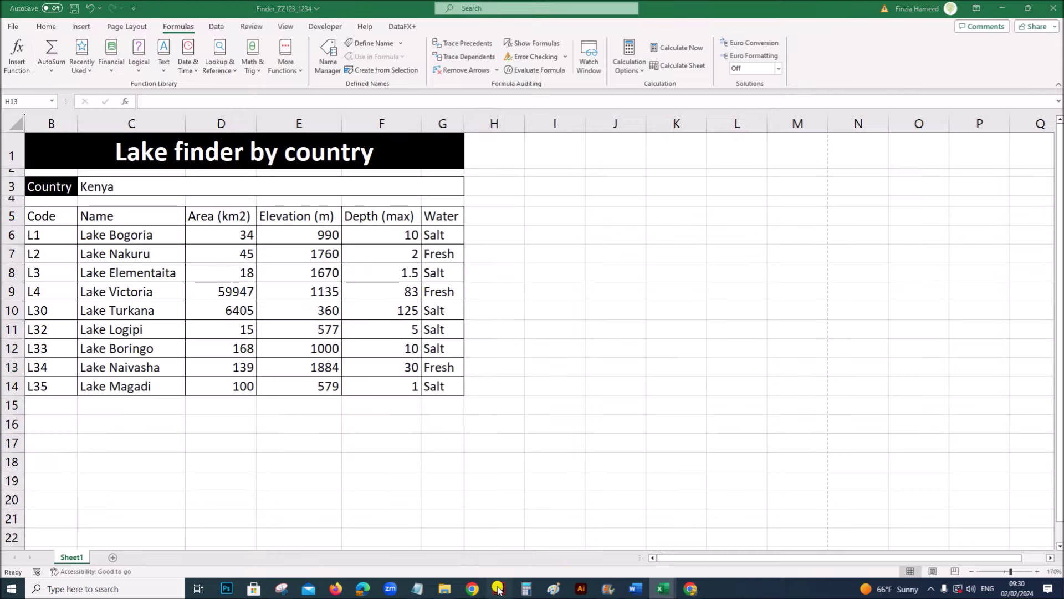
scroll(504, 507, down, 4)
scroll(505, 509, down, 5)
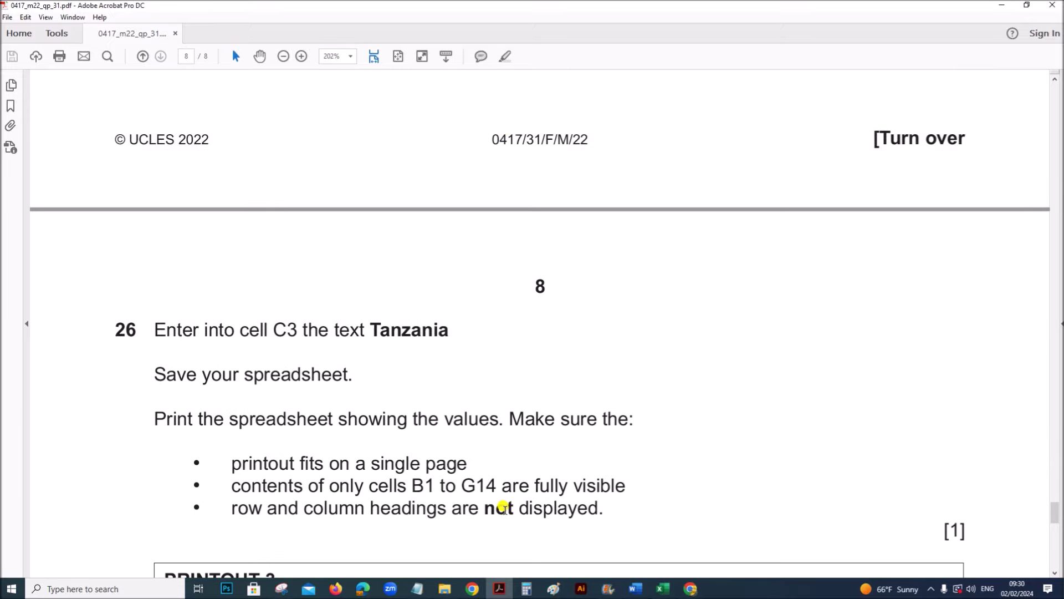
scroll(504, 507, down, 1)
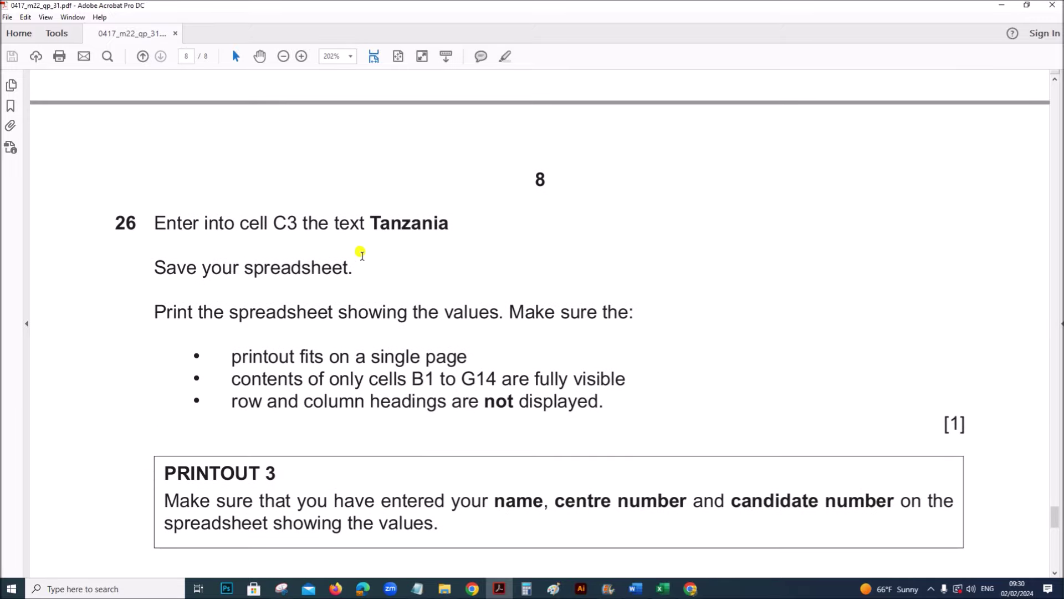
drag(371, 225, 448, 223)
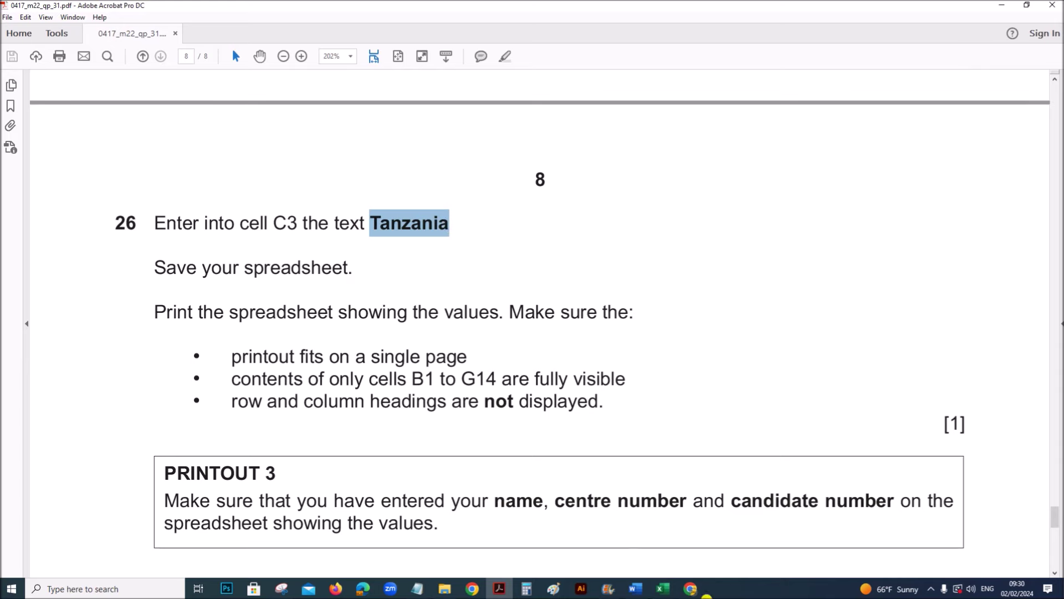
- Enter Tanzania in cell C3 of the Lake finder to list Victoria, Tanganyika and Malawi
mouse_move(668, 591)
click(777, 554)
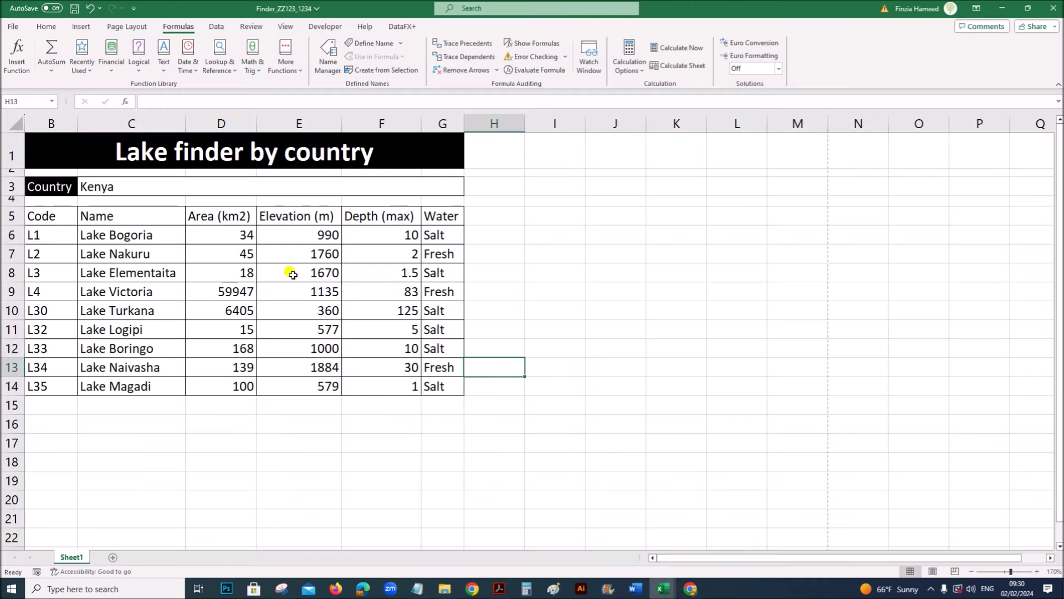
click(122, 187)
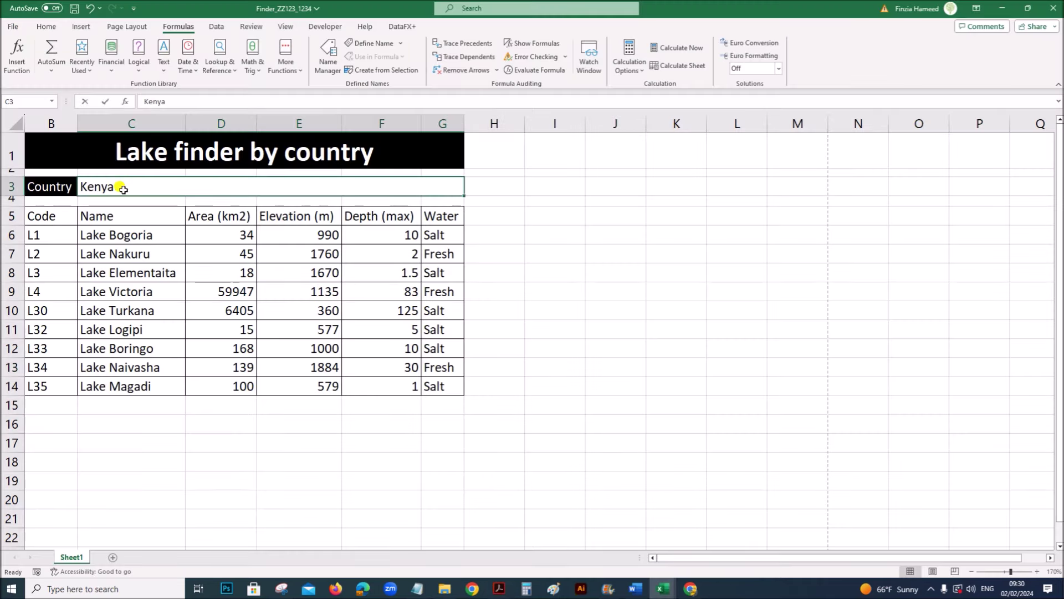
text(Tanzania)
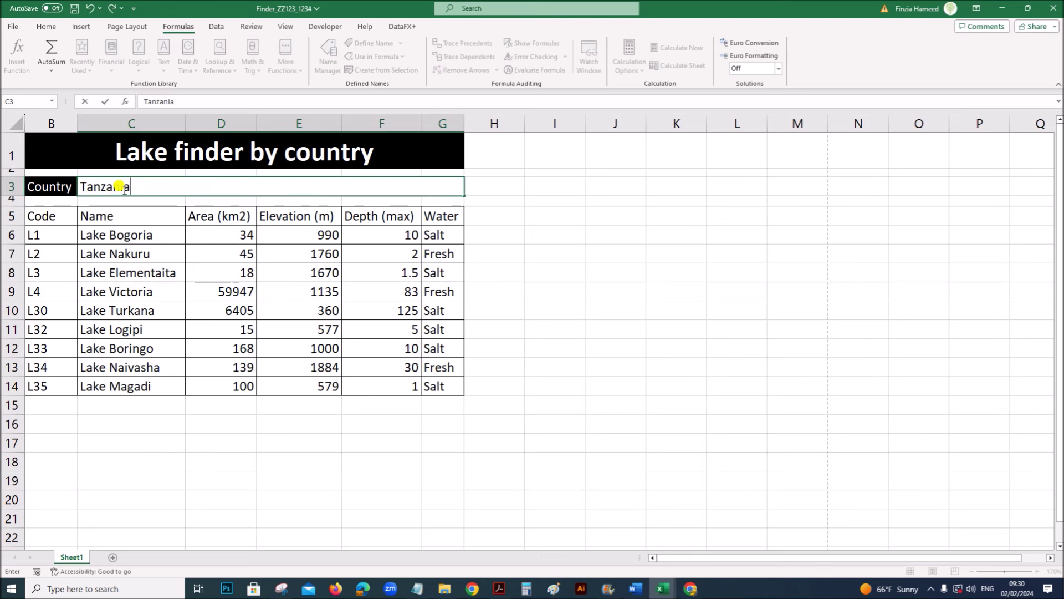
key(Return)
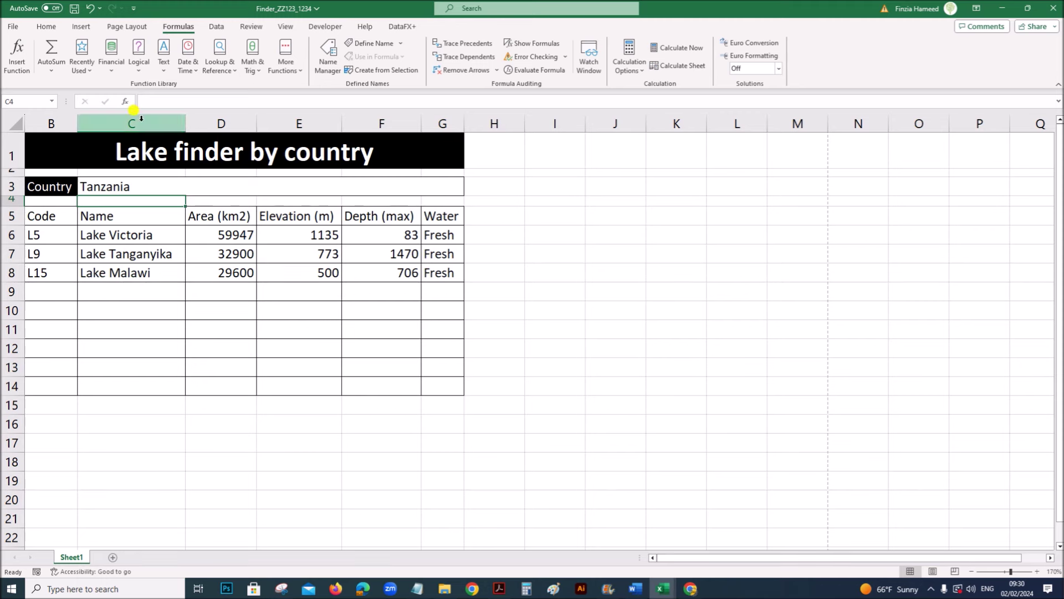
- Find question 27 in the question paper PDF and select the country Burundi
click(501, 587)
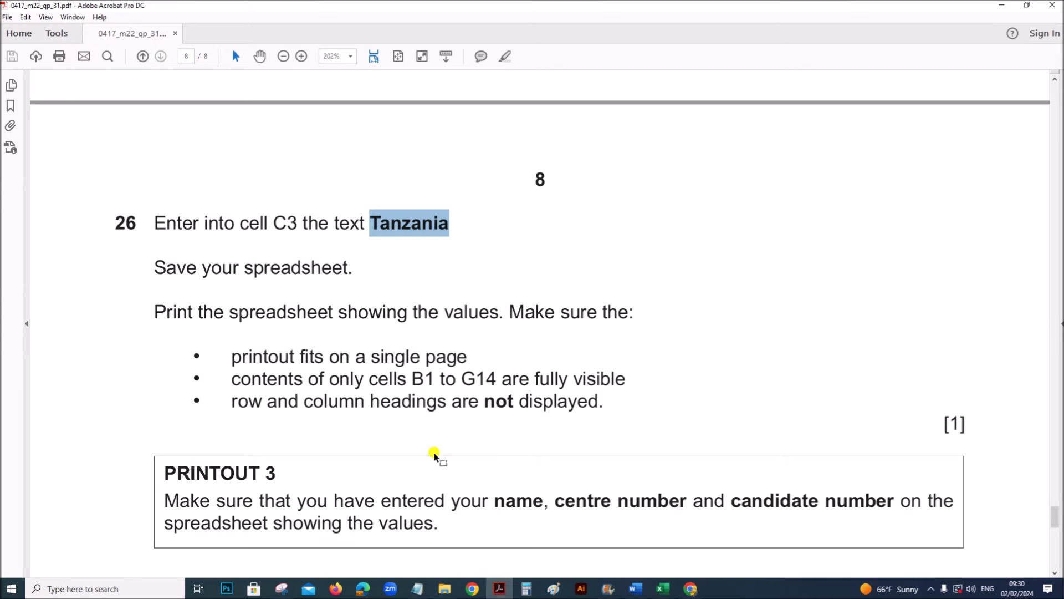
scroll(437, 451, down, 3)
scroll(430, 436, down, 2)
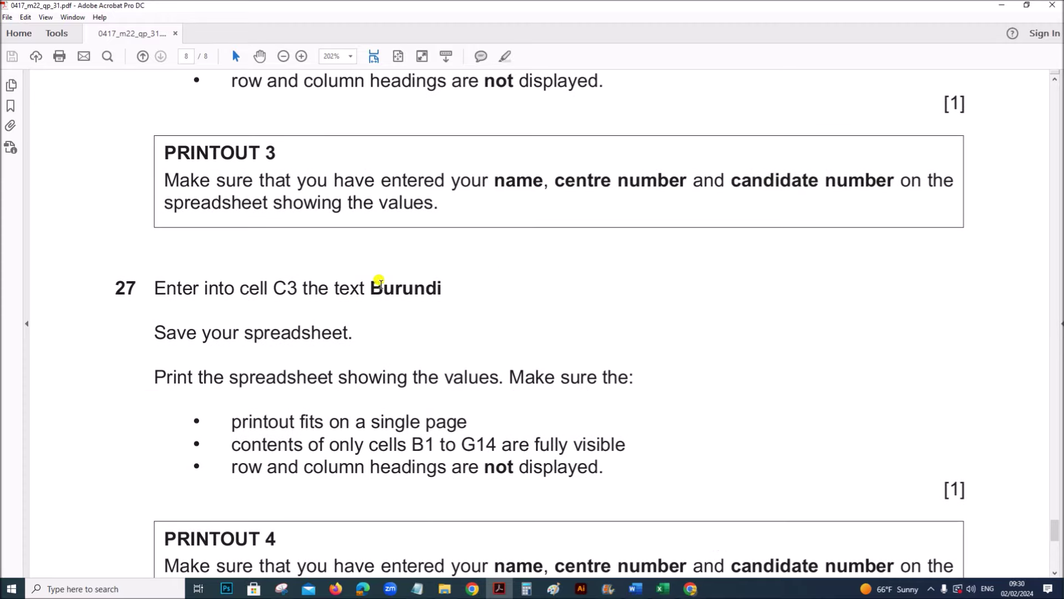
drag(376, 286, 426, 288)
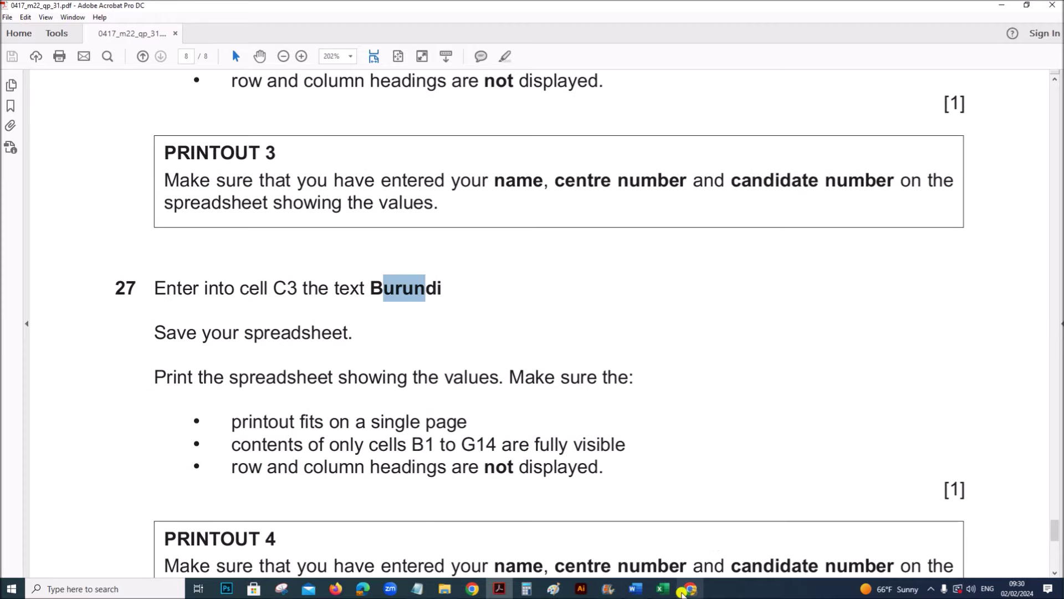
- Enter Burundi in cell C3 so only Lakes Victoria and Tanganyika are listed
click(663, 589)
click(762, 546)
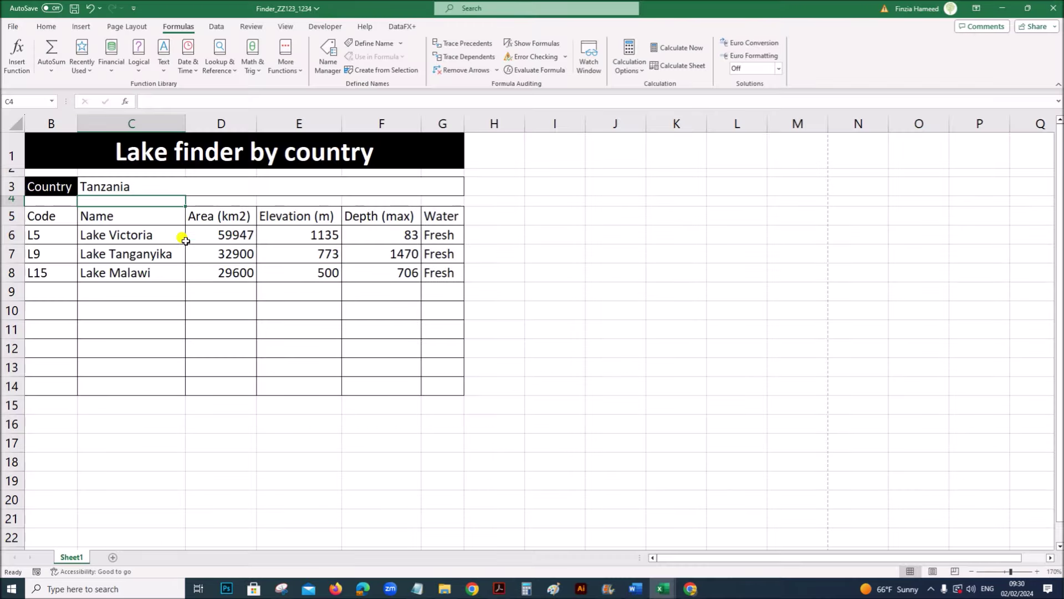
click(134, 189)
text(Burundi)
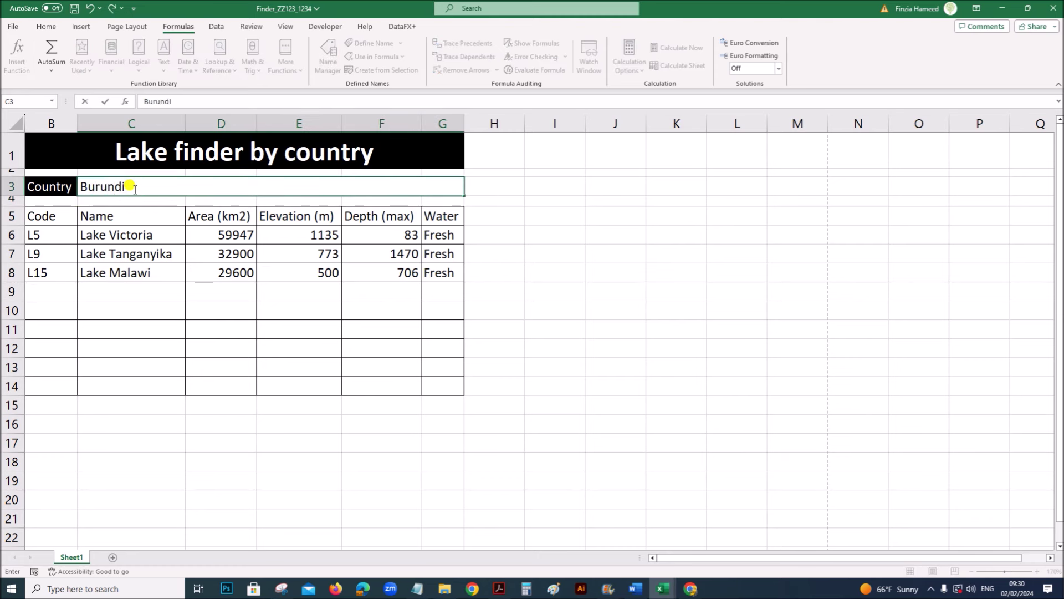
key(Return)
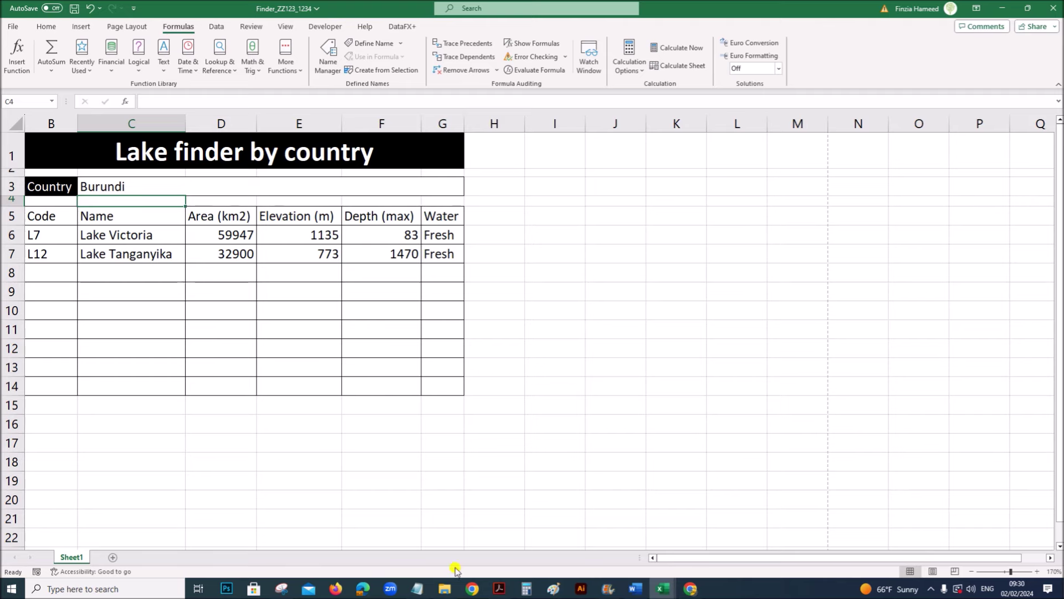
- Scroll the question paper PDF down to Task 5
click(498, 589)
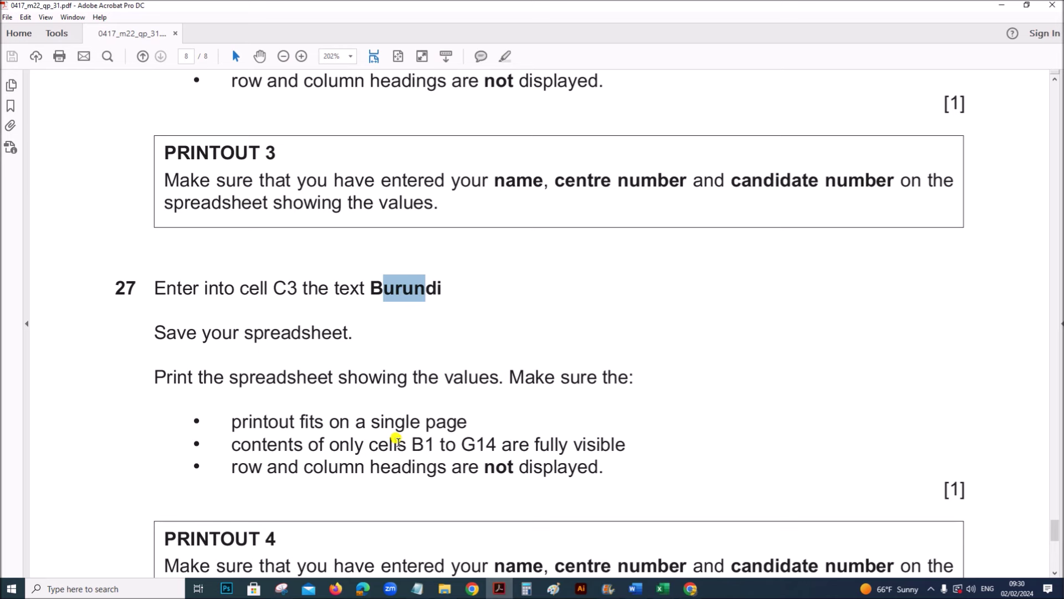
scroll(397, 441, down, 4)
scroll(397, 444, down, 2)
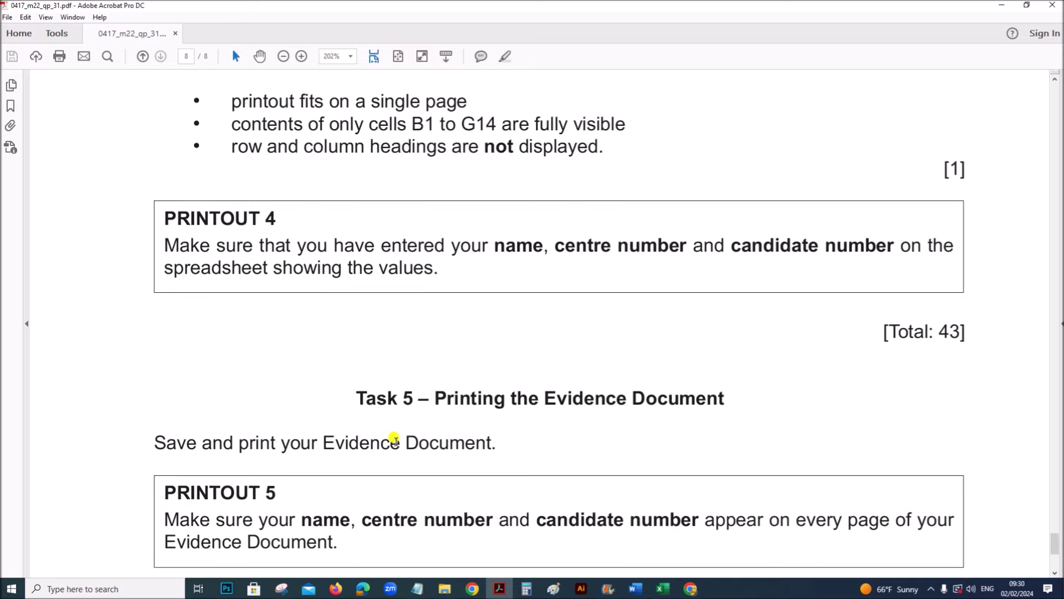
click(635, 589)
scroll(623, 462, up, 12)
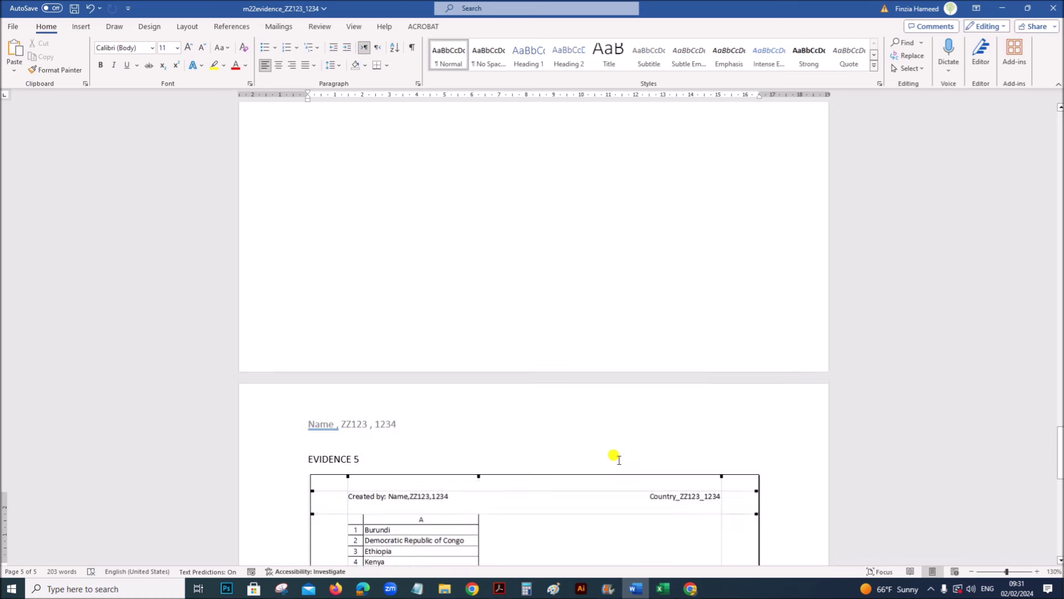
scroll(619, 463, down, 5)
scroll(619, 463, down, 10)
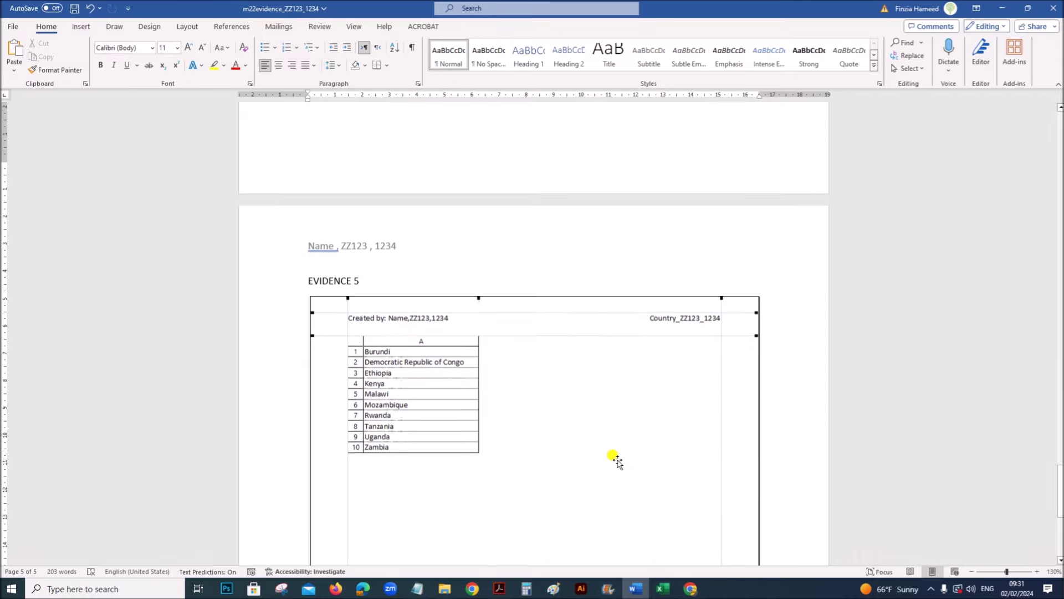
scroll(614, 471, up, 8)
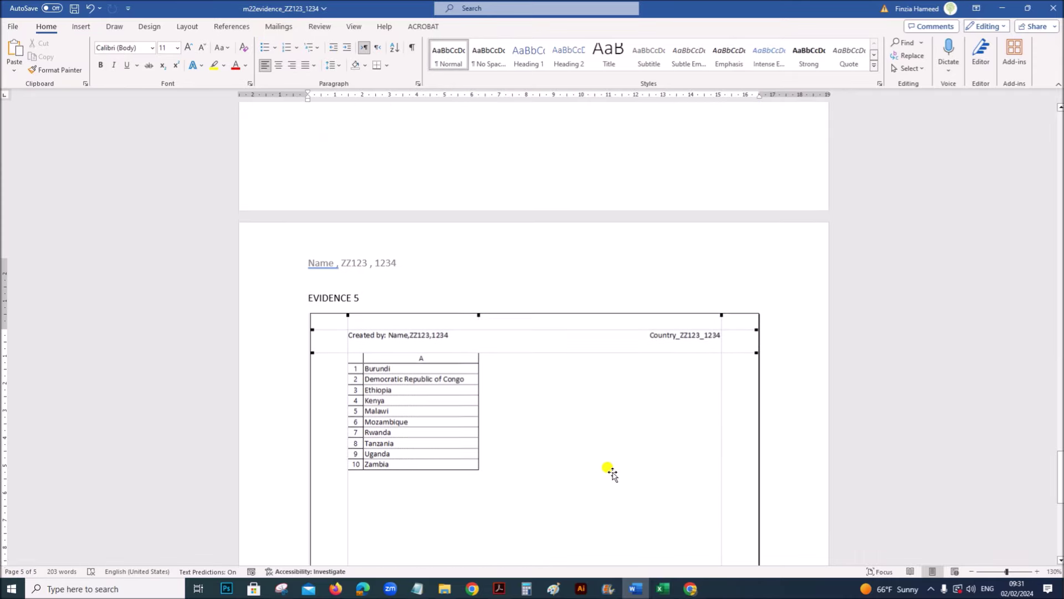
scroll(612, 473, down, 6)
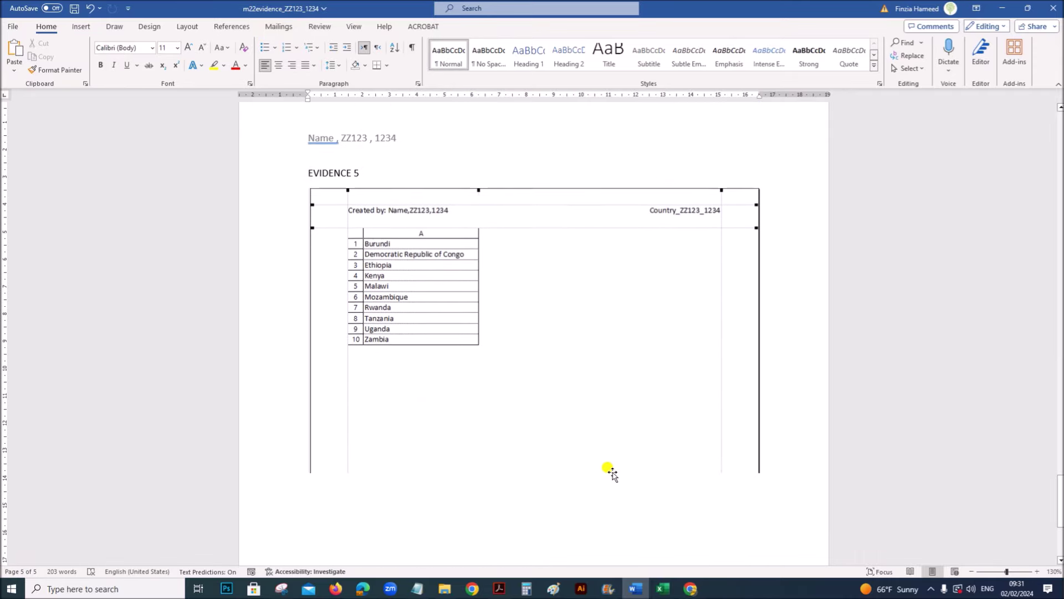
click(499, 589)
scroll(480, 452, down, 1)
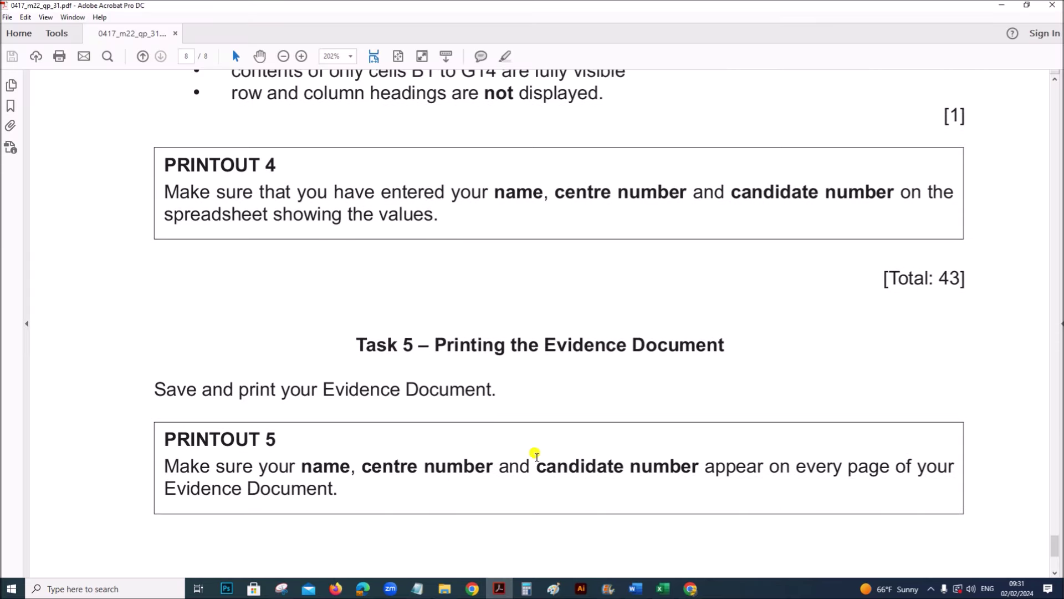
scroll(574, 420, up, 15)
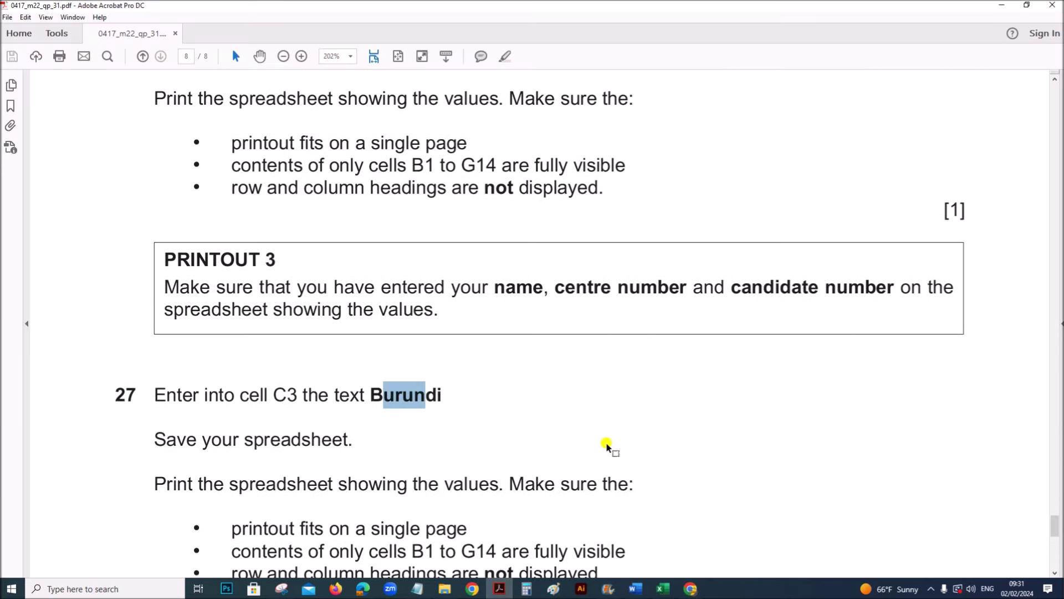
scroll(607, 445, up, 15)
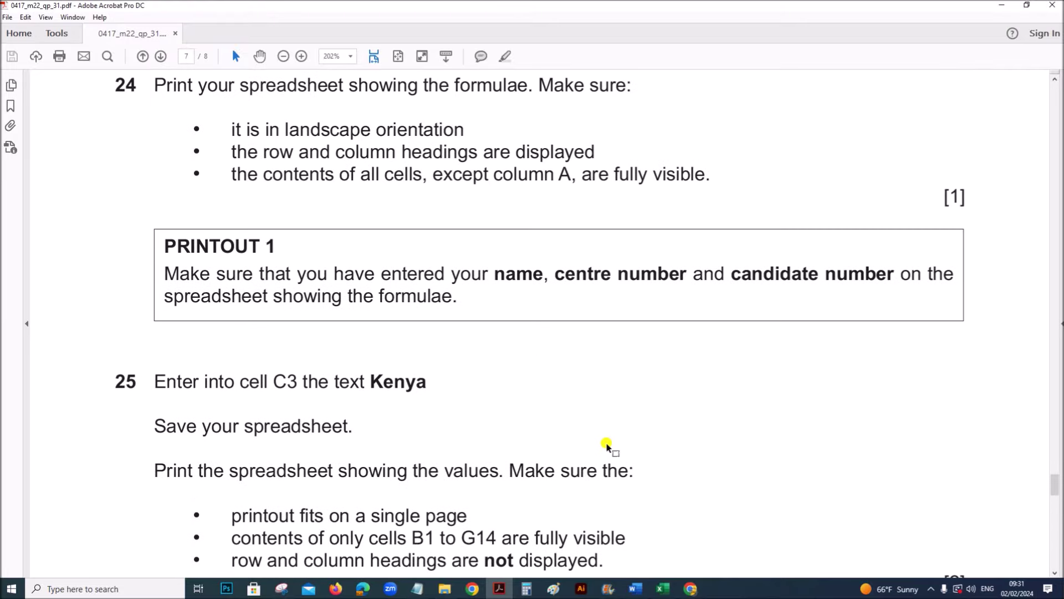
scroll(607, 444, up, 9)
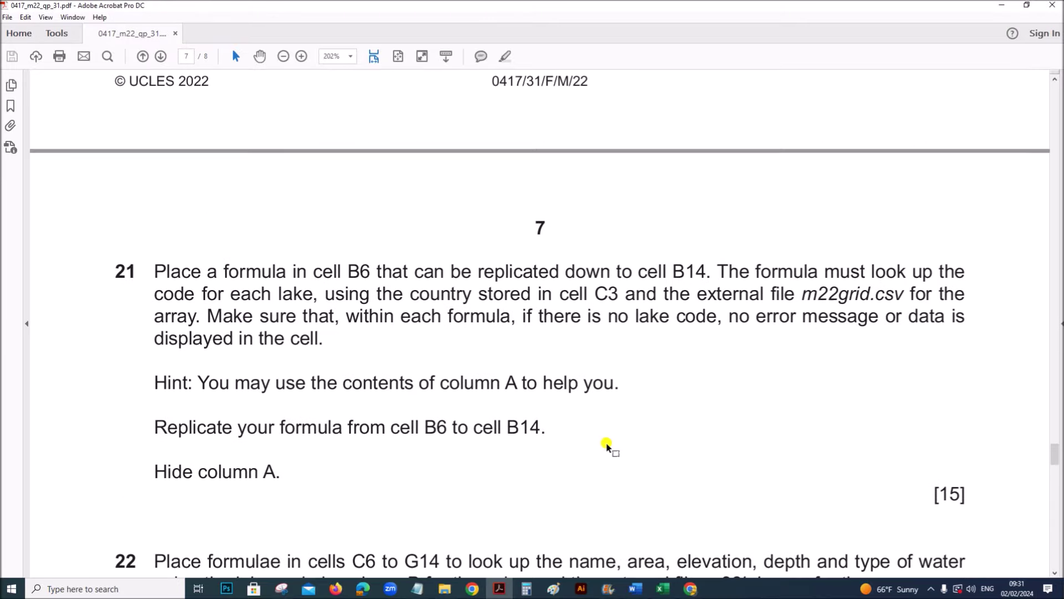
scroll(607, 446, down, 4)
scroll(607, 445, down, 4)
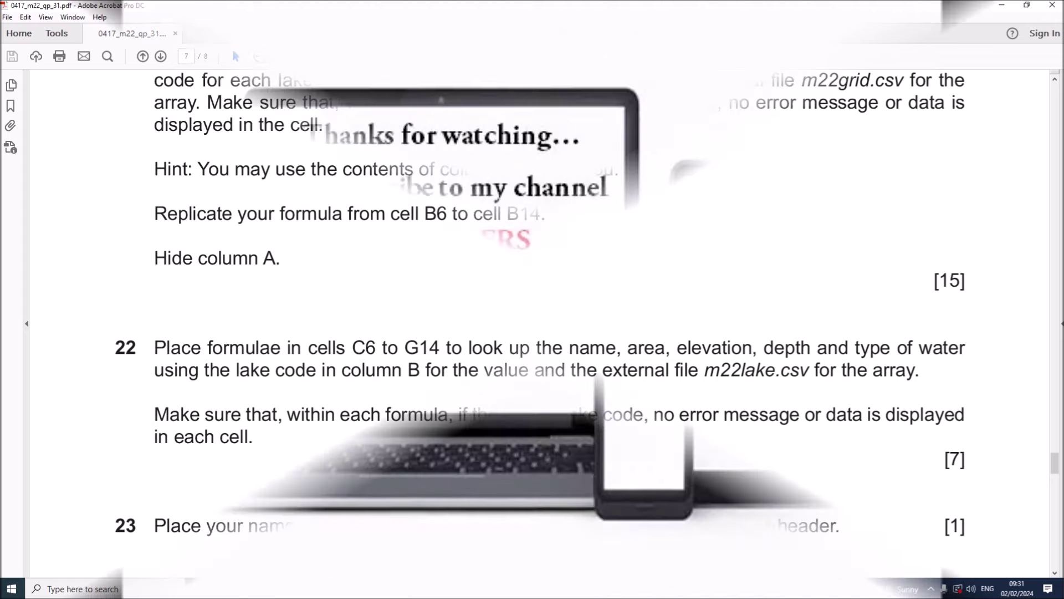